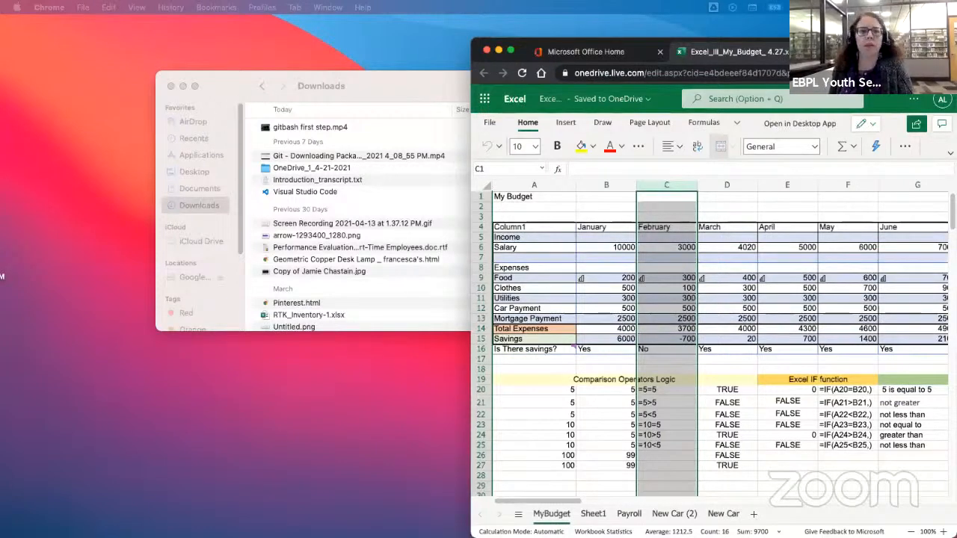
# Bring the Excel Online #4 handout window into view, widen it and show its Recap section
pyautogui.moveTo(0, 39); pyautogui.dragTo(351, 42)
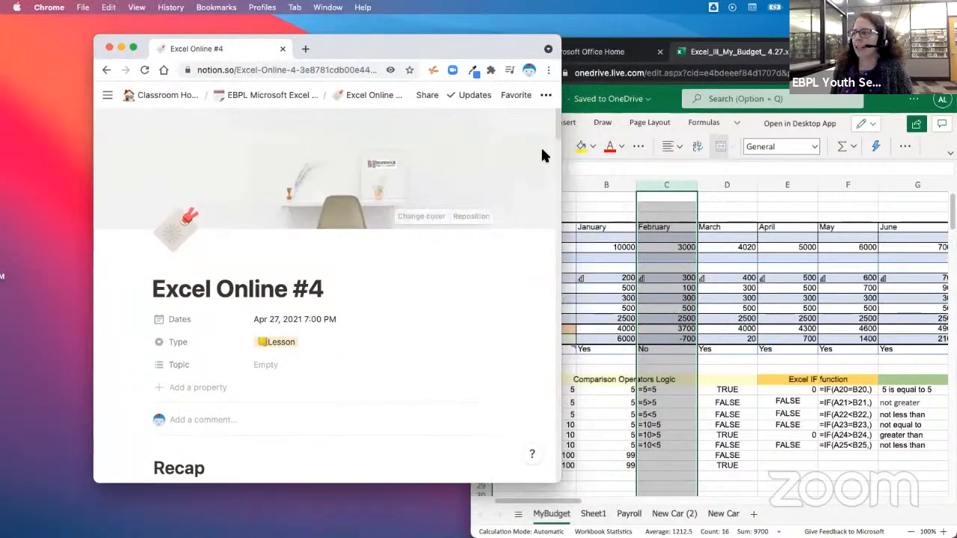
pyautogui.moveTo(560, 167); pyautogui.dragTo(832, 167)
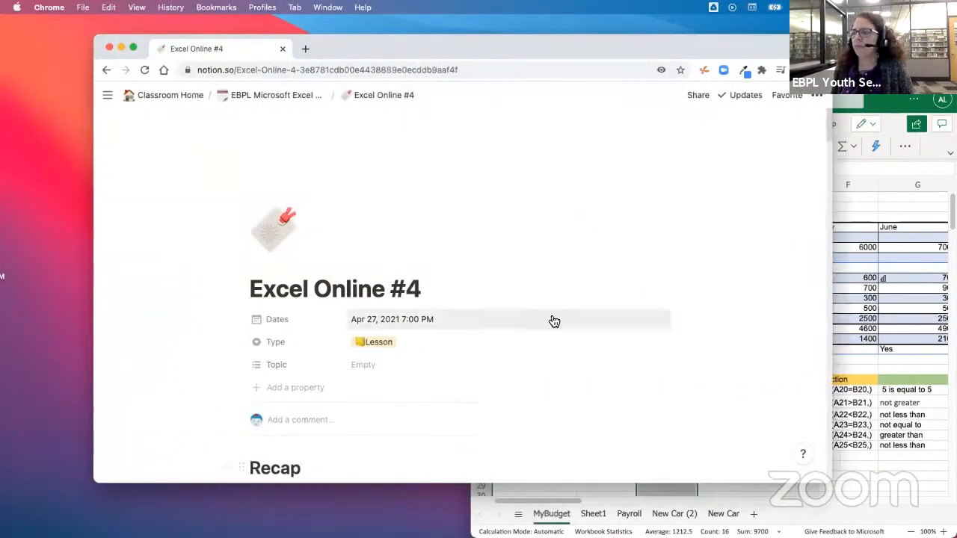
pyautogui.scroll(-5, 554, 322)
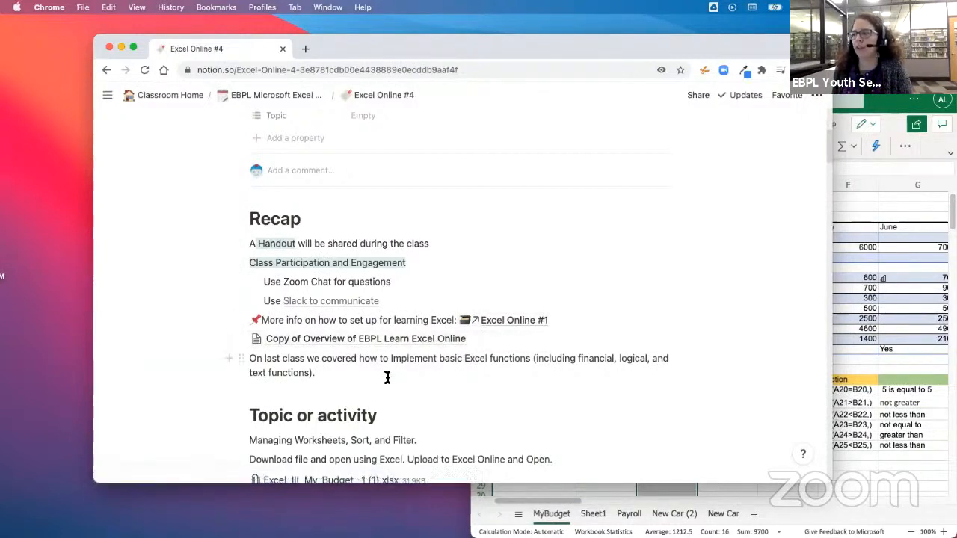
pyautogui.moveTo(701, 50); pyautogui.dragTo(651, 47)
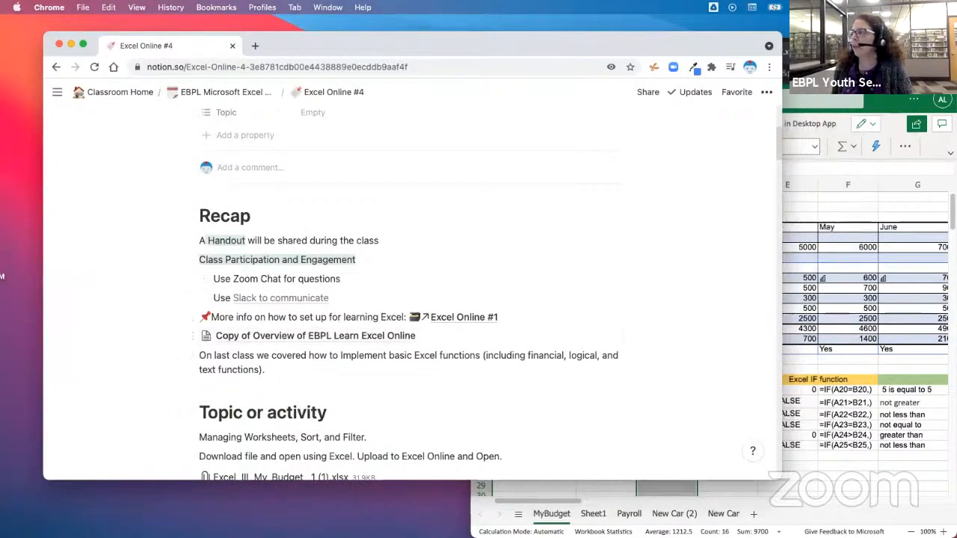
# Switch to the Microsoft Office Home page in the other browser window and widen that window beside the handout
pyautogui.press('super+grave')
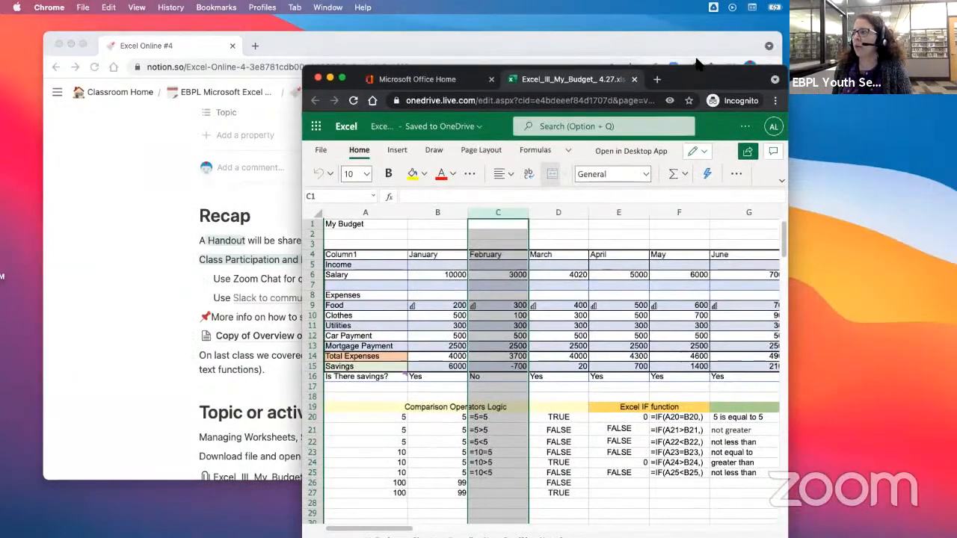
pyautogui.moveTo(426, 101); pyautogui.dragTo(468, 66)
pyautogui.click(469, 66)
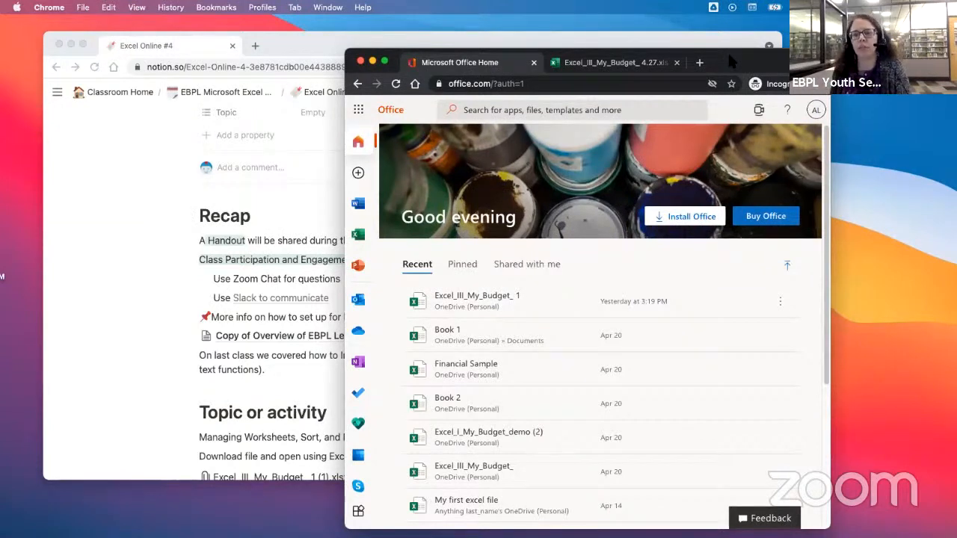
pyautogui.moveTo(733, 57); pyautogui.dragTo(731, 46)
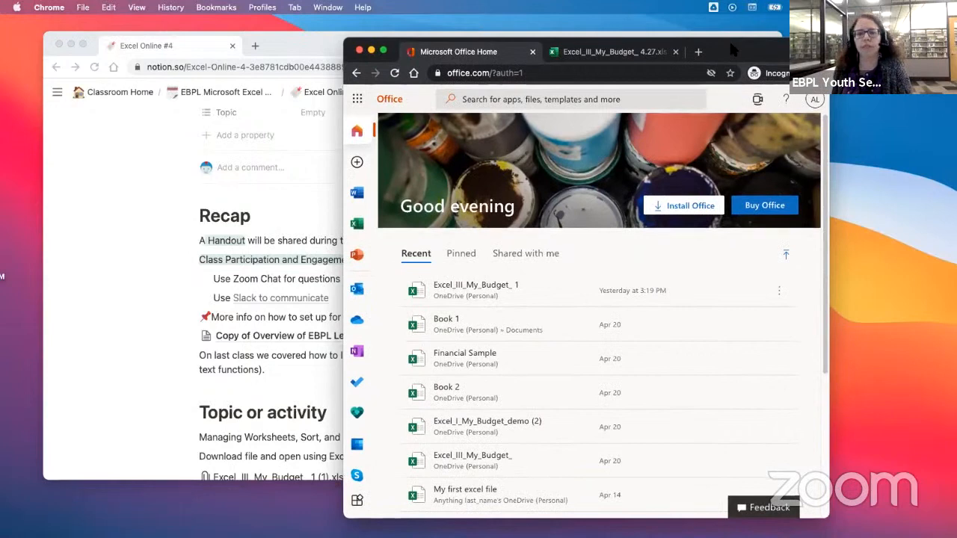
pyautogui.moveTo(832, 164); pyautogui.dragTo(929, 164)
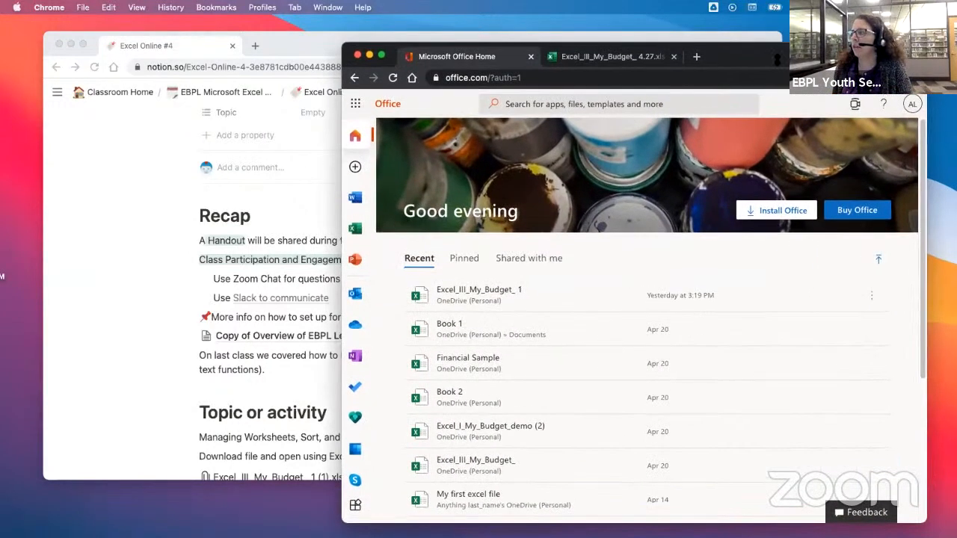
pyautogui.moveTo(781, 49)
pyautogui.mouseDown()
pyautogui.moveTo(772, 60)
pyautogui.moveTo(769, 49)
pyautogui.mouseUp()
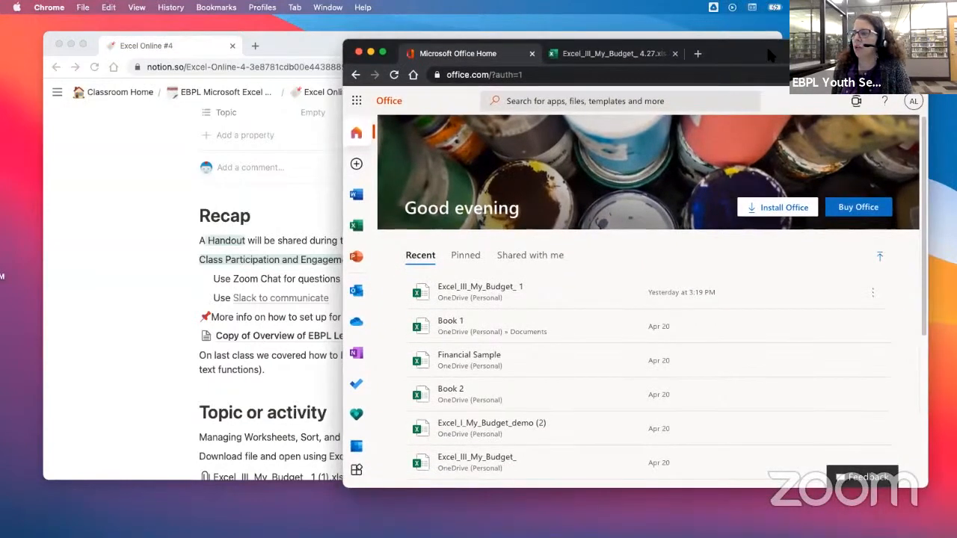
# Show the handout's Topic or activity section, and view the handout link in the #classes channel in Slack
pyautogui.click(125, 206)
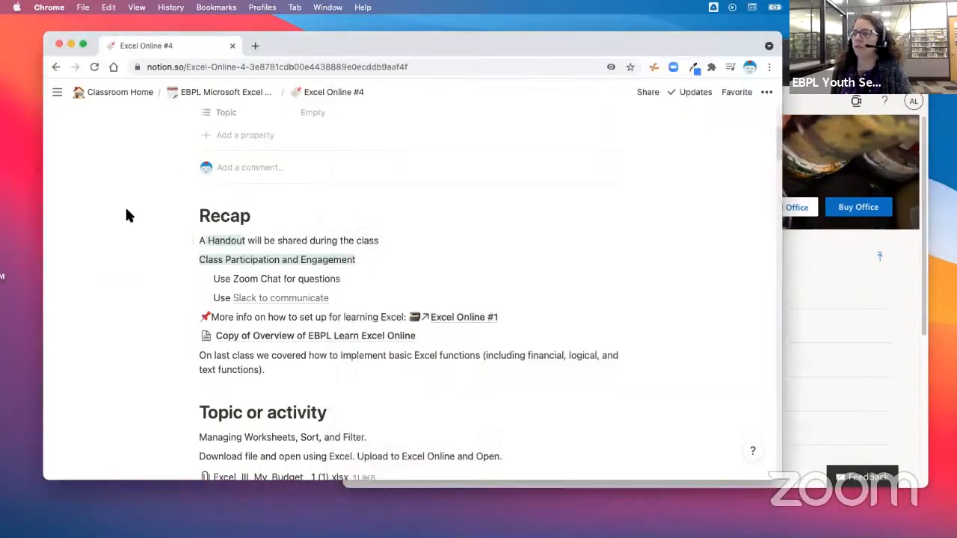
pyautogui.scroll(-3, 582, 307)
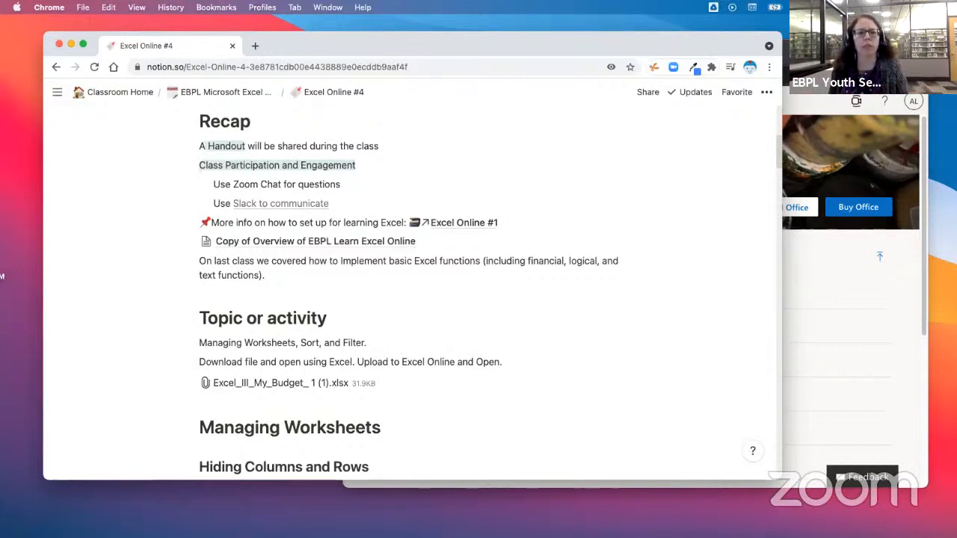
pyautogui.moveTo(1, 75); pyautogui.dragTo(516, 61)
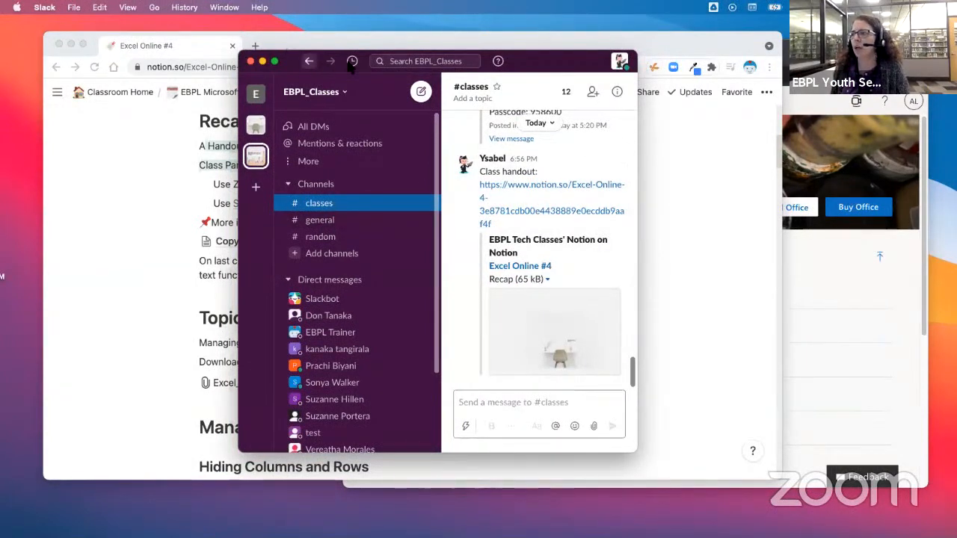
pyautogui.moveTo(351, 63); pyautogui.dragTo(0, 67)
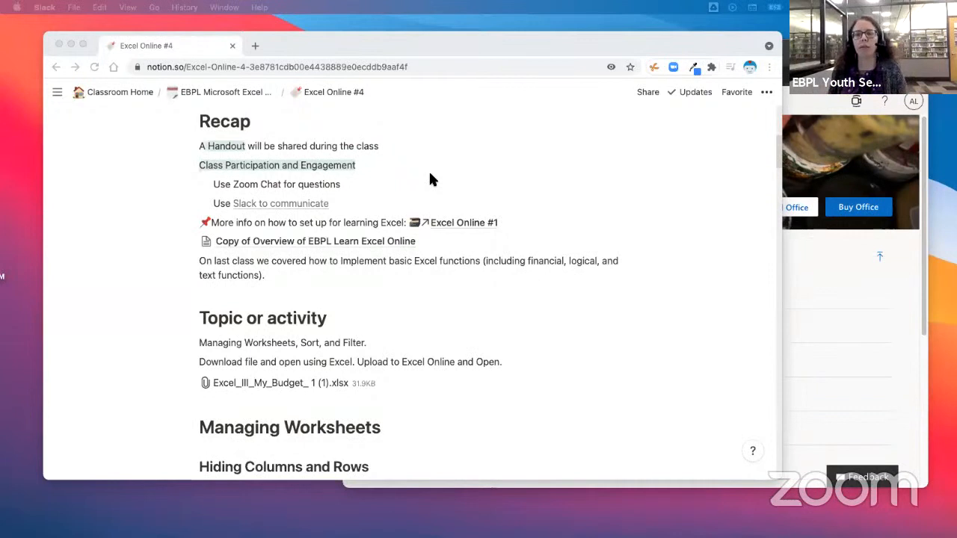
# Look through the handout from the Recap past the filter exercises to the Class #5 details and Resources section
pyautogui.moveTo(275, 47); pyautogui.dragTo(280, 78)
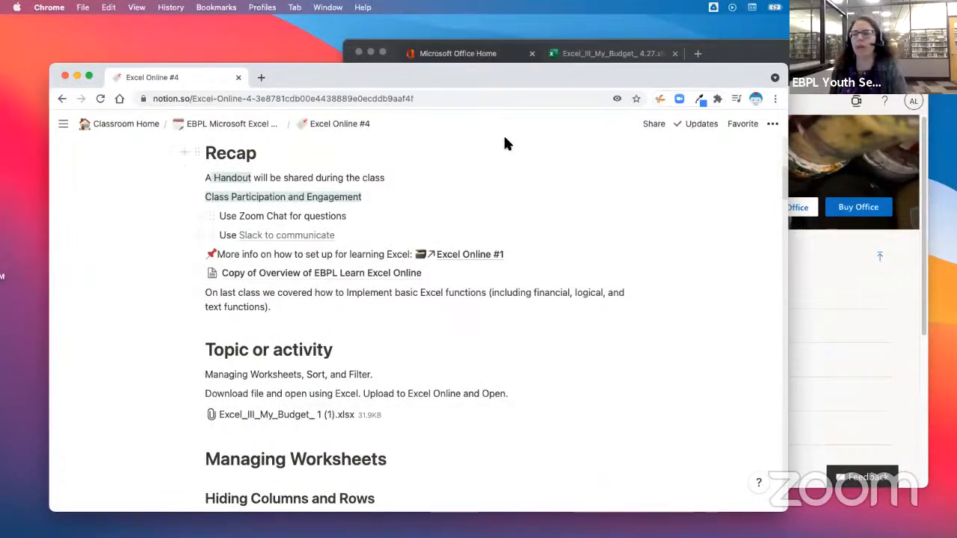
pyautogui.moveTo(525, 70); pyautogui.dragTo(523, 51)
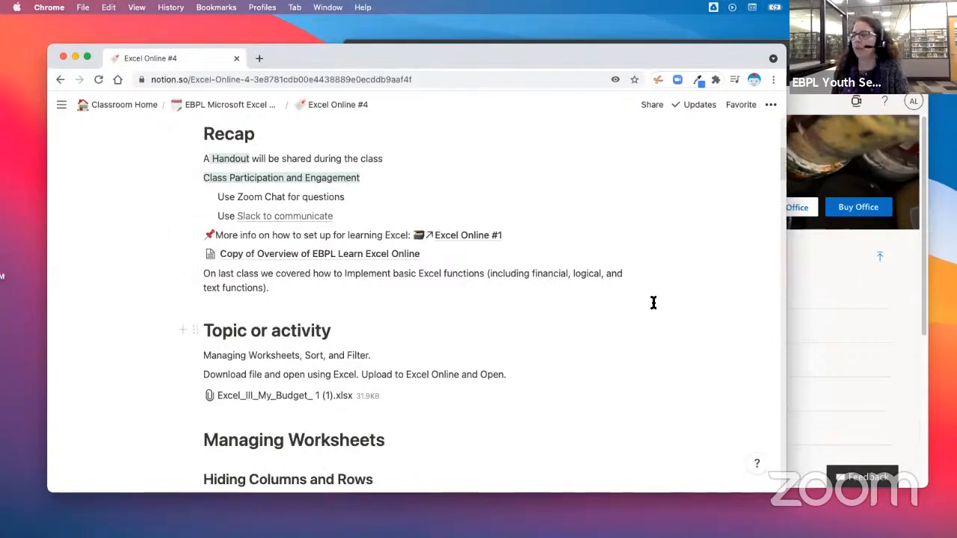
pyautogui.scroll(-10, 655, 302)
pyautogui.scroll(-15, 657, 302)
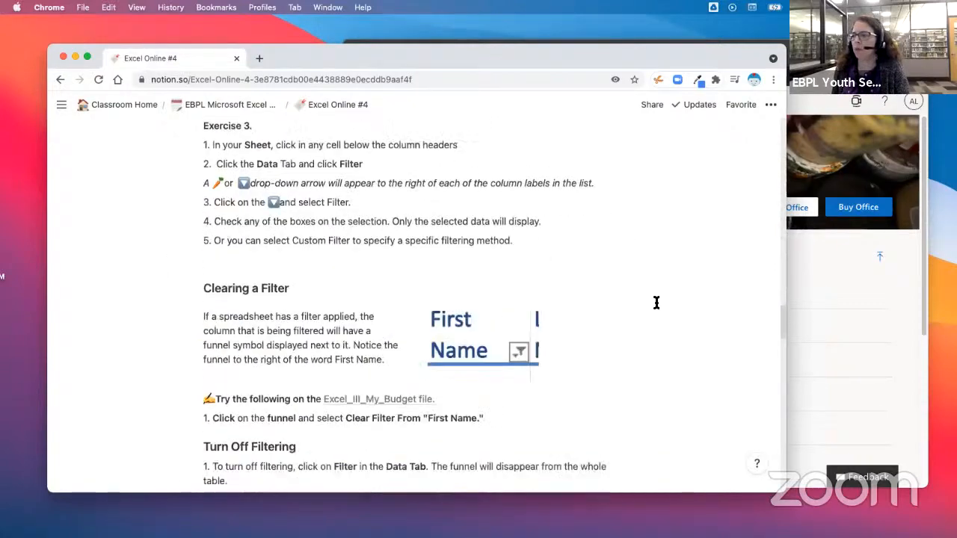
pyautogui.scroll(-3, 656, 303)
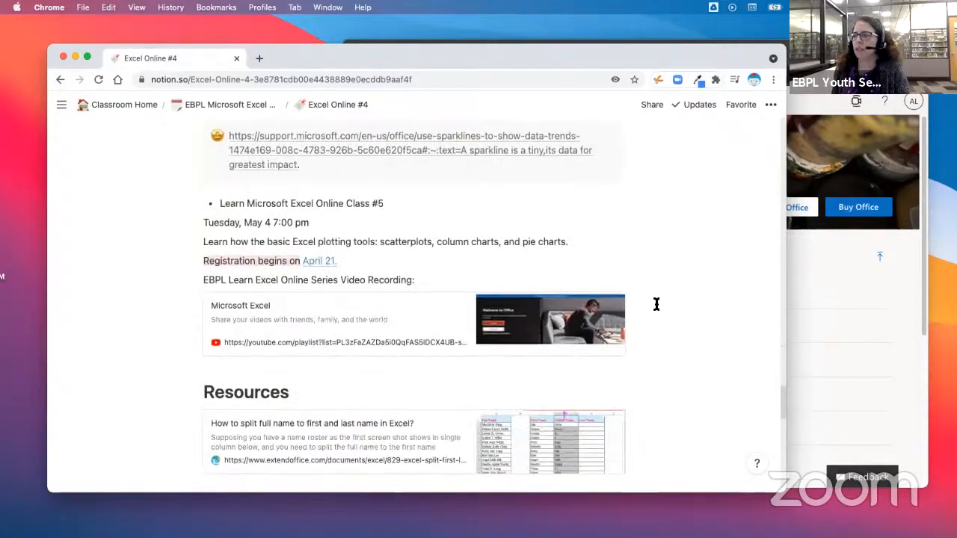
pyautogui.scroll(-2, 656, 304)
pyautogui.scroll(2, 443, 259)
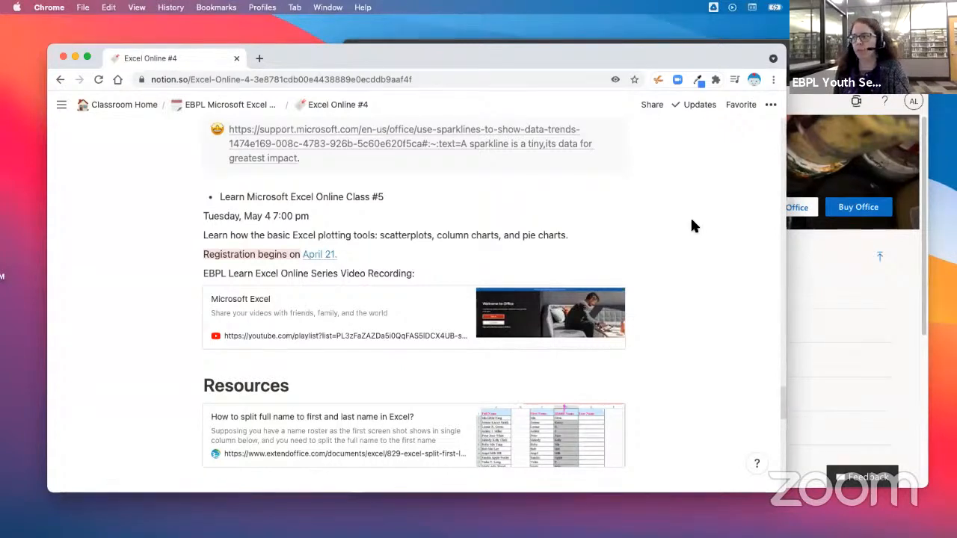
pyautogui.scroll(-1, 695, 301)
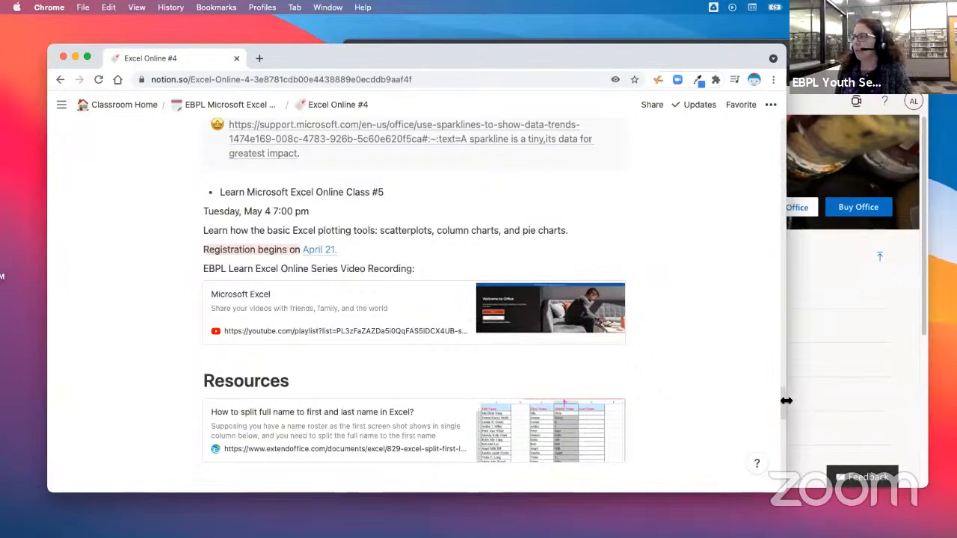
# Return to the top of the handout and arrange it with the Office Home window in front
pyautogui.moveTo(787, 401); pyautogui.dragTo(790, 124)
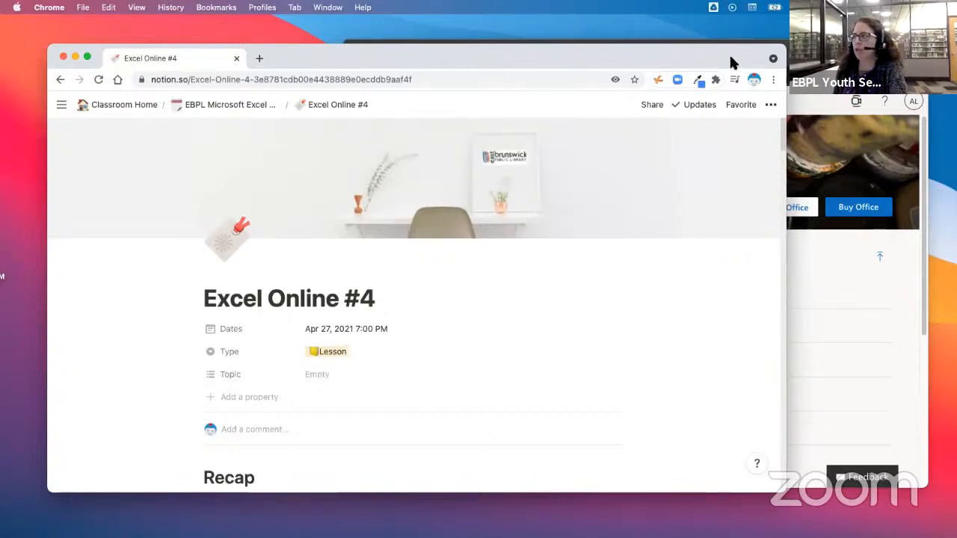
pyautogui.moveTo(701, 55); pyautogui.dragTo(676, 88)
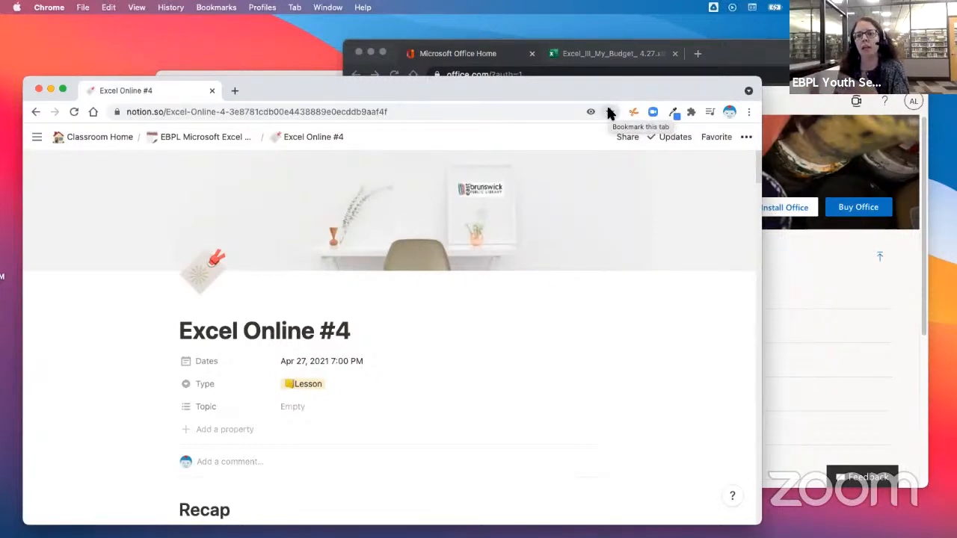
pyautogui.moveTo(617, 81); pyautogui.dragTo(628, 61)
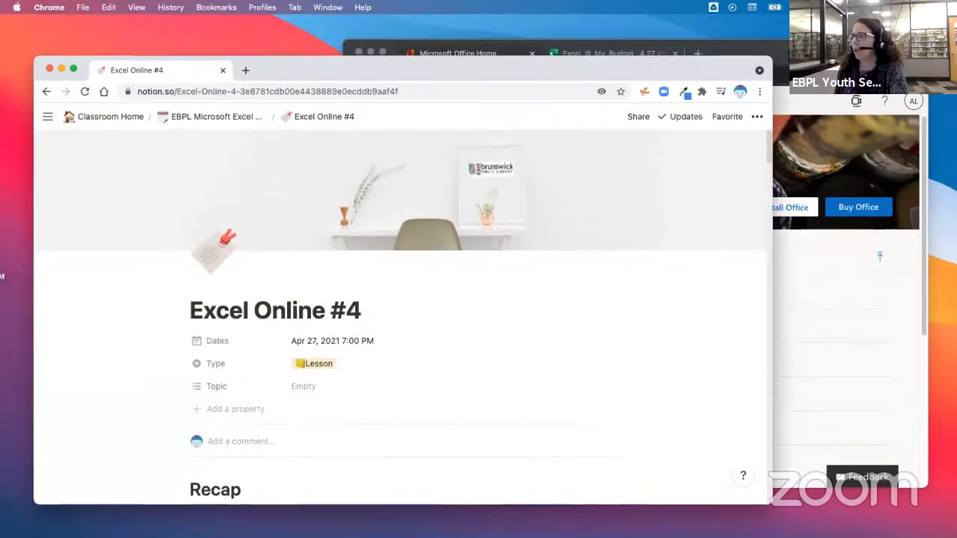
pyautogui.moveTo(733, 50)
pyautogui.mouseDown()
pyautogui.moveTo(682, 48)
pyautogui.moveTo(727, 52)
pyautogui.mouseUp()
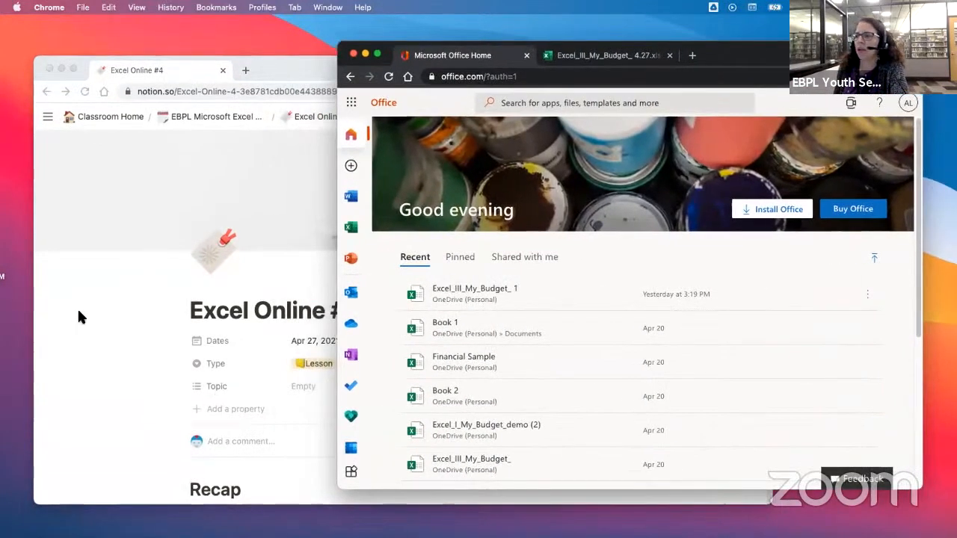
# Enlarge the handout page by one zoom level and download the attached Excel_III_My_Budget_ 1 (1).xlsx workbook
pyautogui.click(127, 324)
pyautogui.scroll(-8, 127, 323)
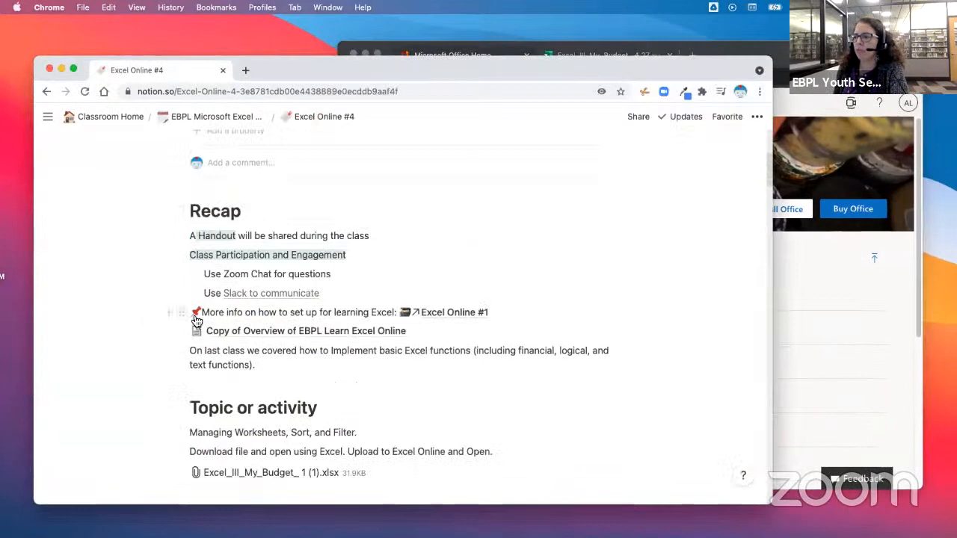
pyautogui.scroll(-3, 423, 341)
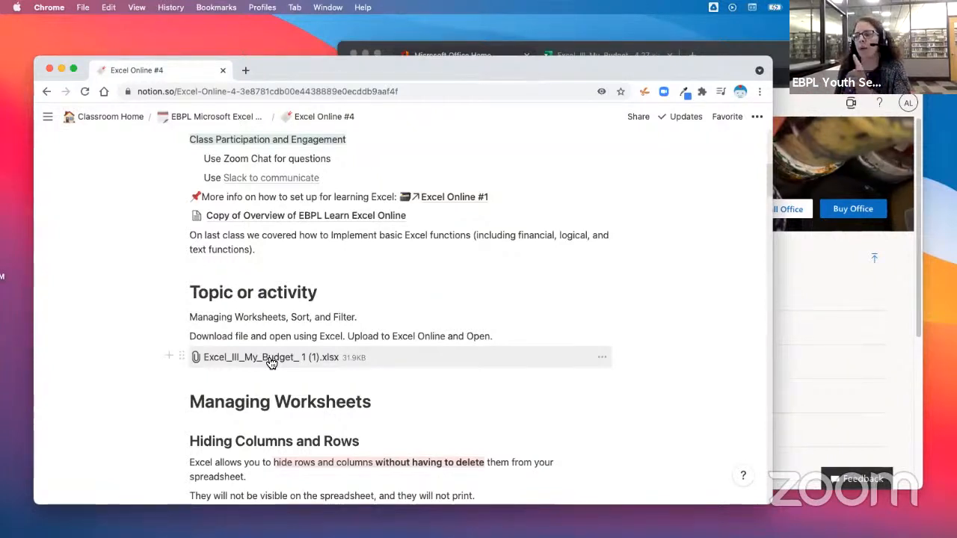
pyautogui.moveTo(486, 65); pyautogui.dragTo(492, 50)
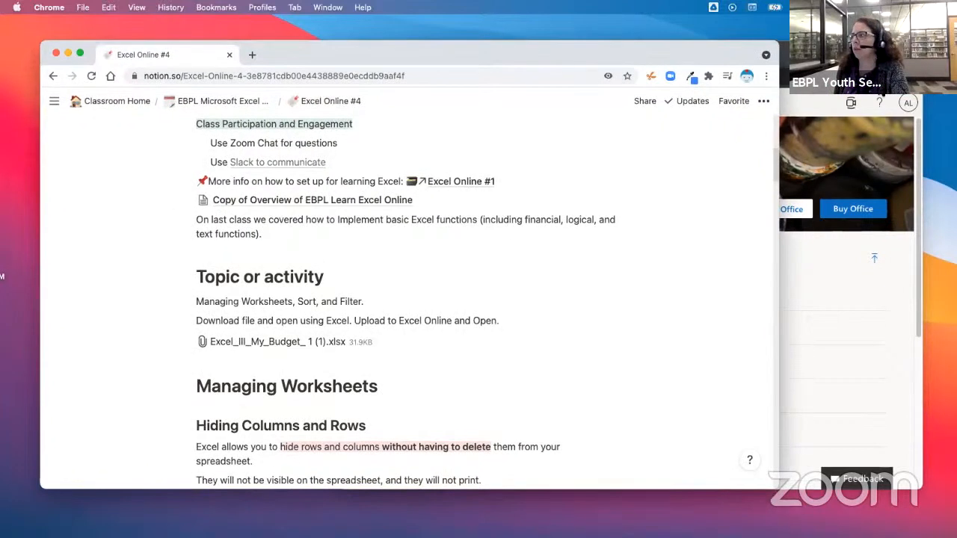
pyautogui.click(765, 74)
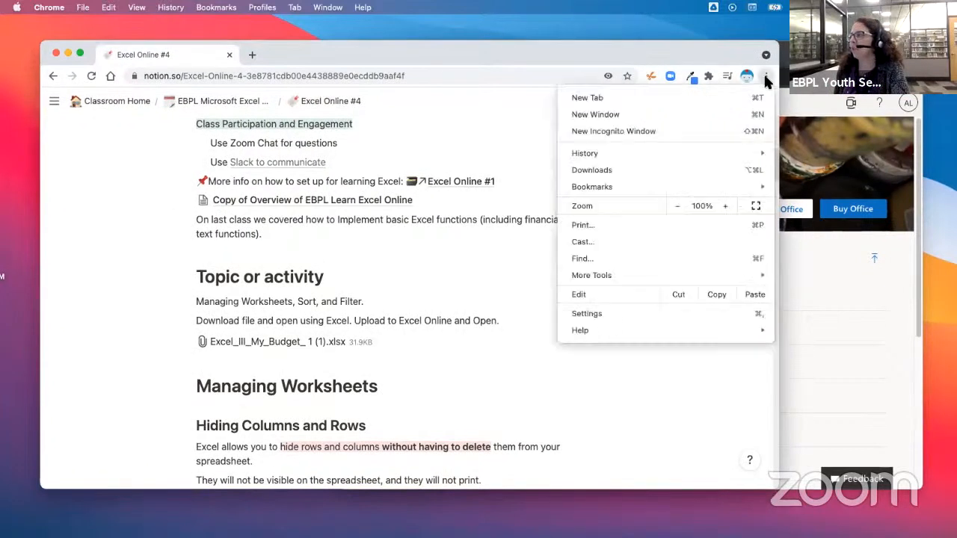
pyautogui.click(729, 209)
pyautogui.moveTo(17, 314)
pyautogui.click(74, 334)
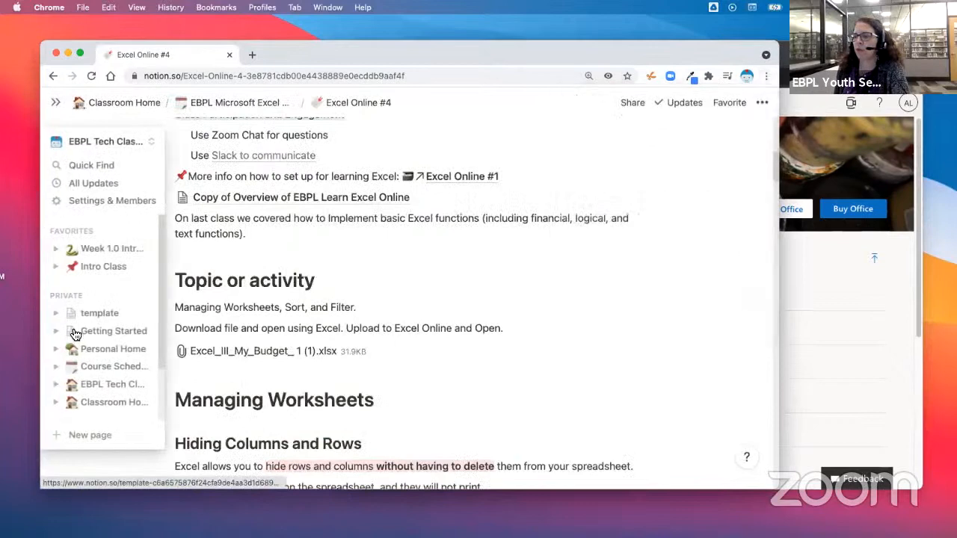
pyautogui.click(271, 357)
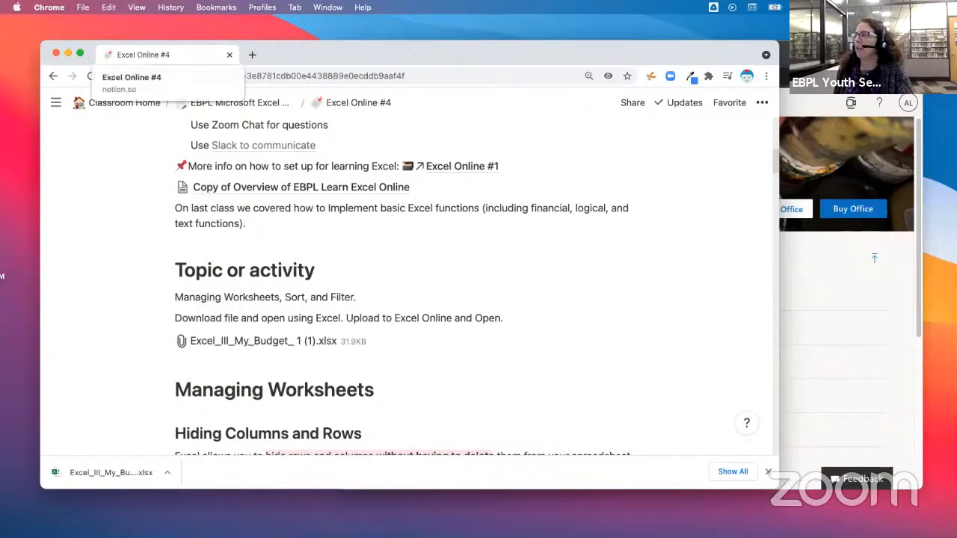
# Open the Excel start page from Office Home and widen its window, leaving the downloaded file visible beside it
pyautogui.moveTo(839, 54); pyautogui.dragTo(805, 60)
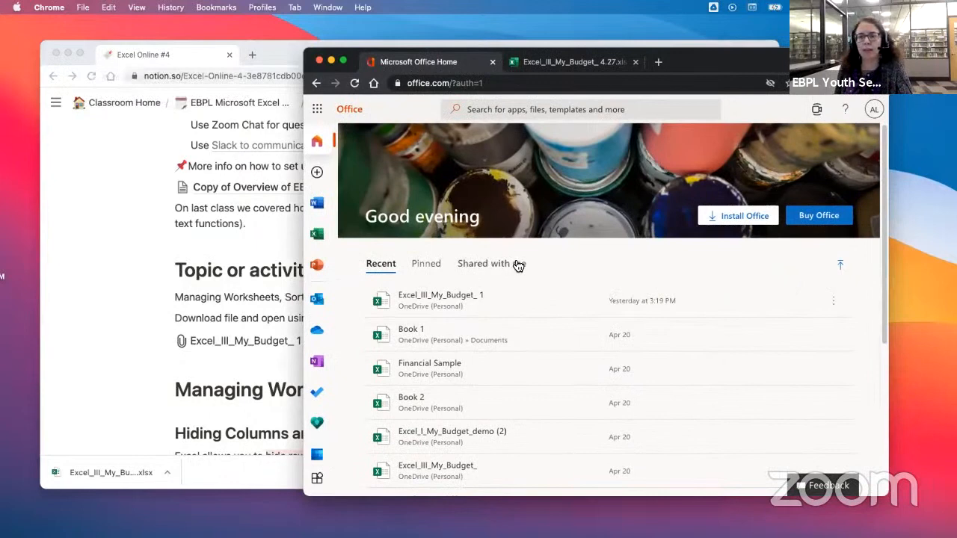
pyautogui.click(225, 468)
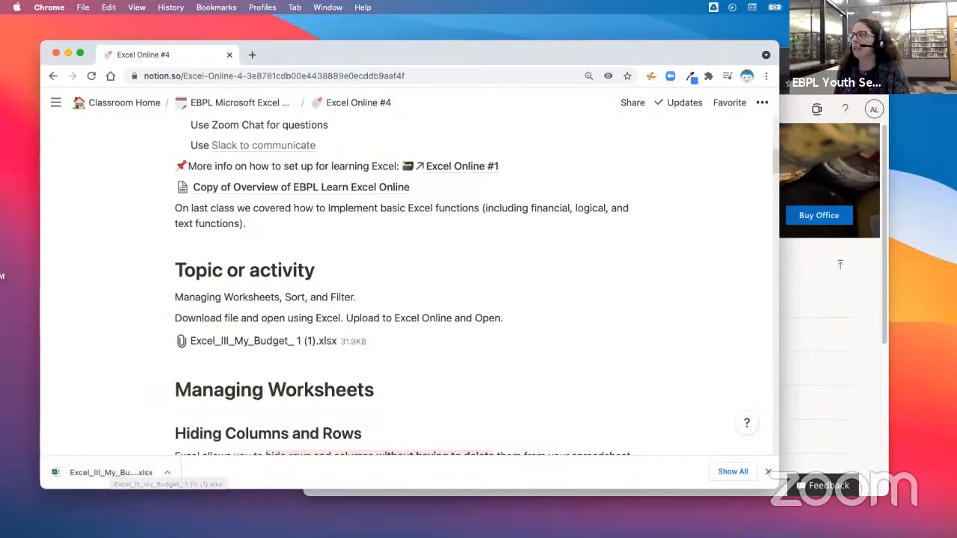
pyautogui.moveTo(830, 62); pyautogui.dragTo(845, 48)
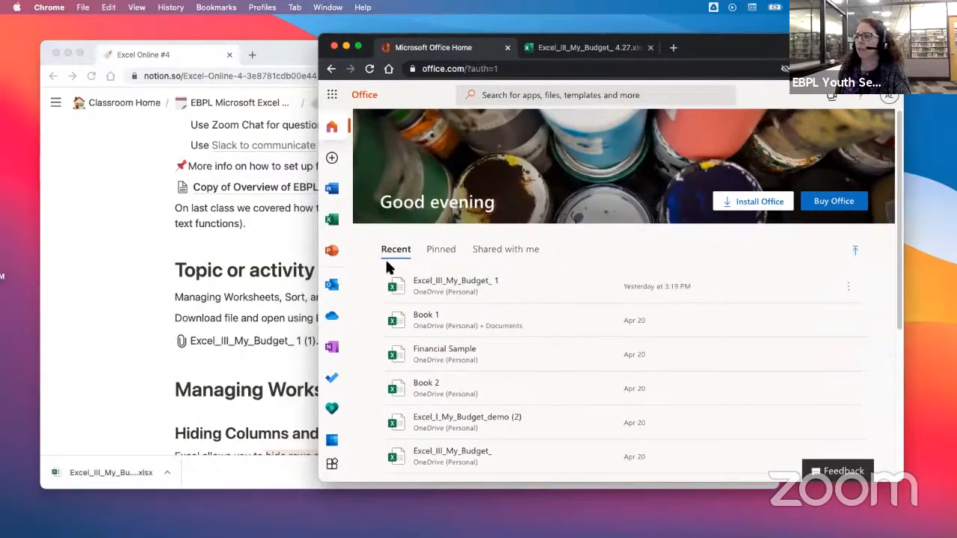
pyautogui.click(332, 219)
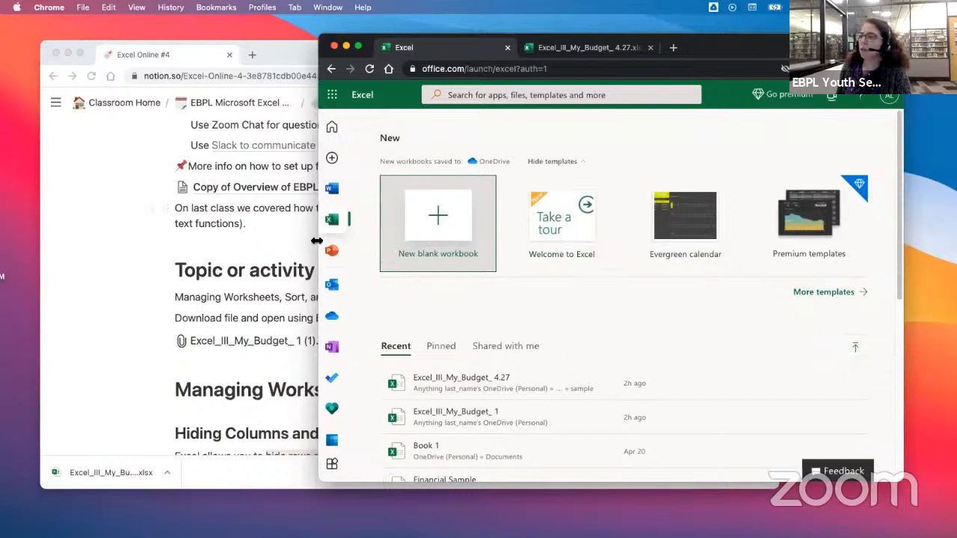
pyautogui.moveTo(317, 242); pyautogui.dragTo(75, 195)
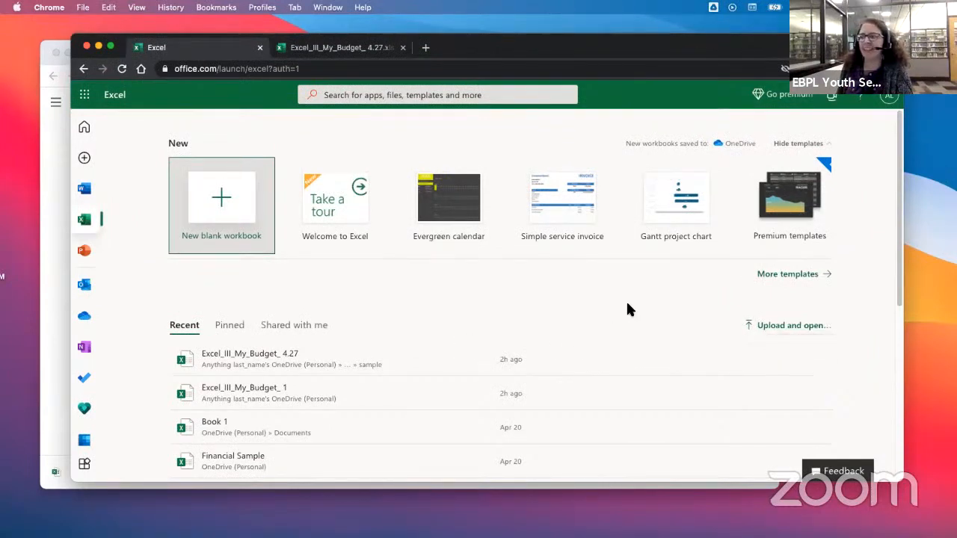
pyautogui.moveTo(703, 46); pyautogui.dragTo(801, 56)
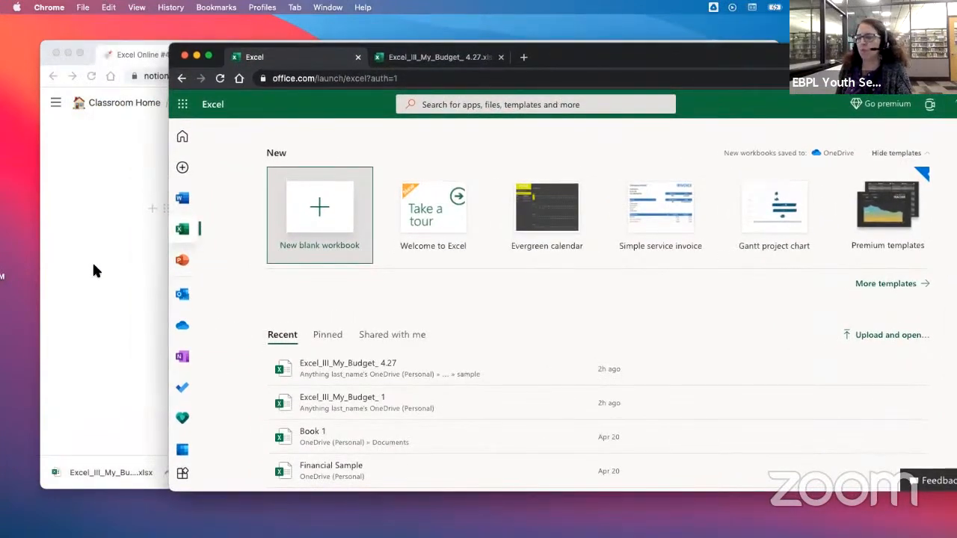
# Open the recent Excel_III_My_Budget_ 4.27 workbook, bring its window into full view and dismiss the Easy formulas tip
pyautogui.click(117, 274)
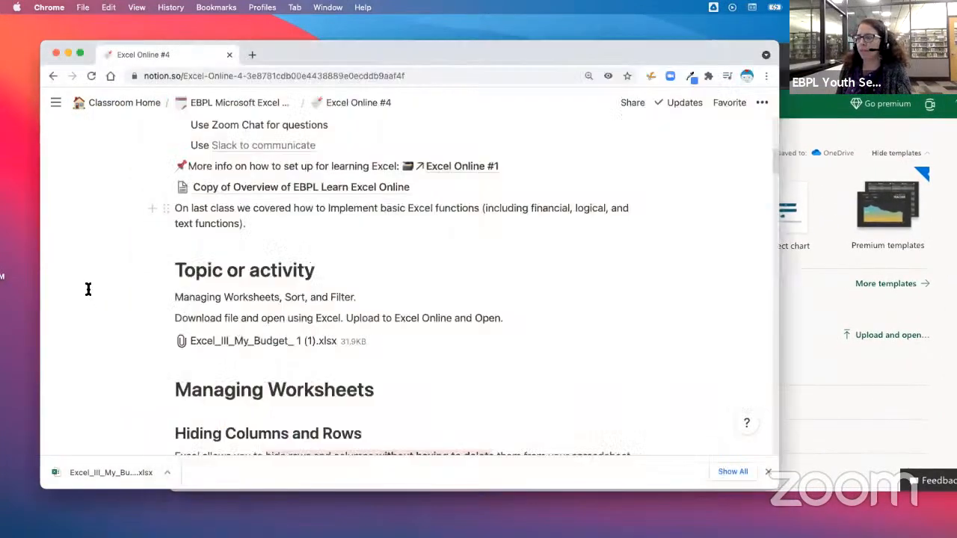
pyautogui.moveTo(823, 54); pyautogui.dragTo(804, 51)
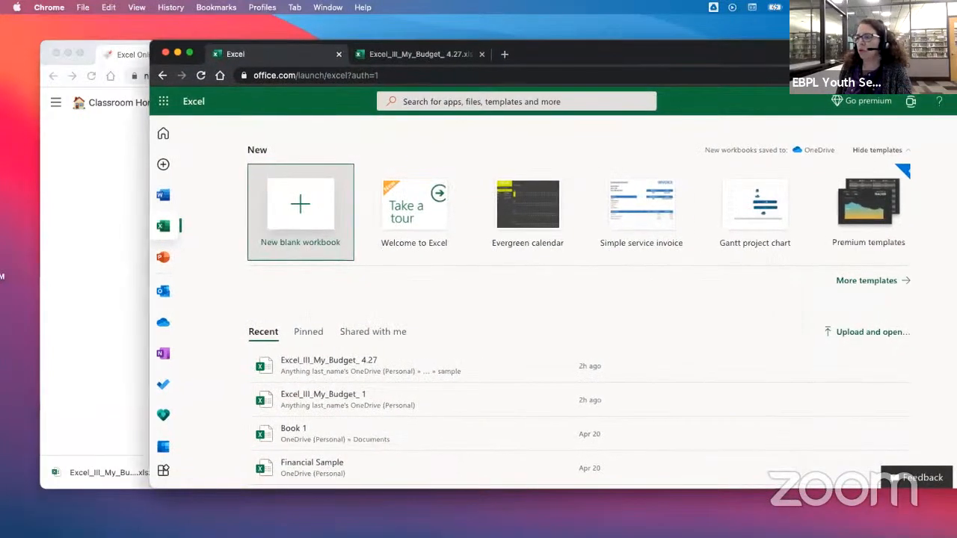
pyautogui.click(325, 362)
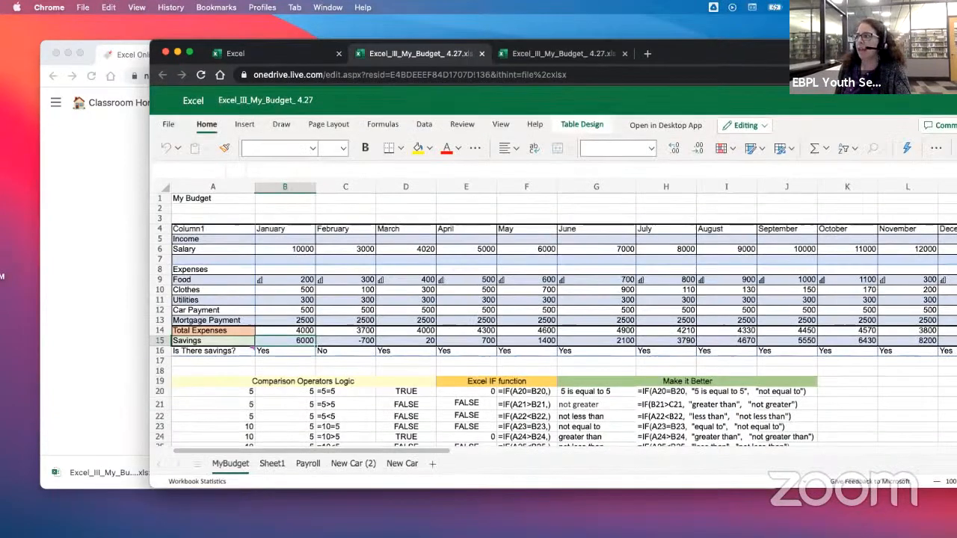
pyautogui.moveTo(797, 54); pyautogui.dragTo(753, 41)
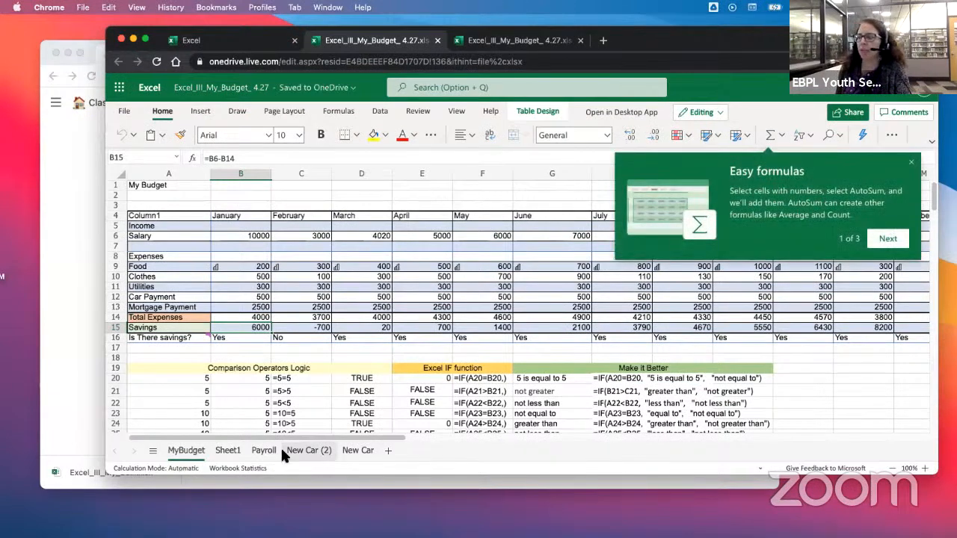
pyautogui.click(912, 165)
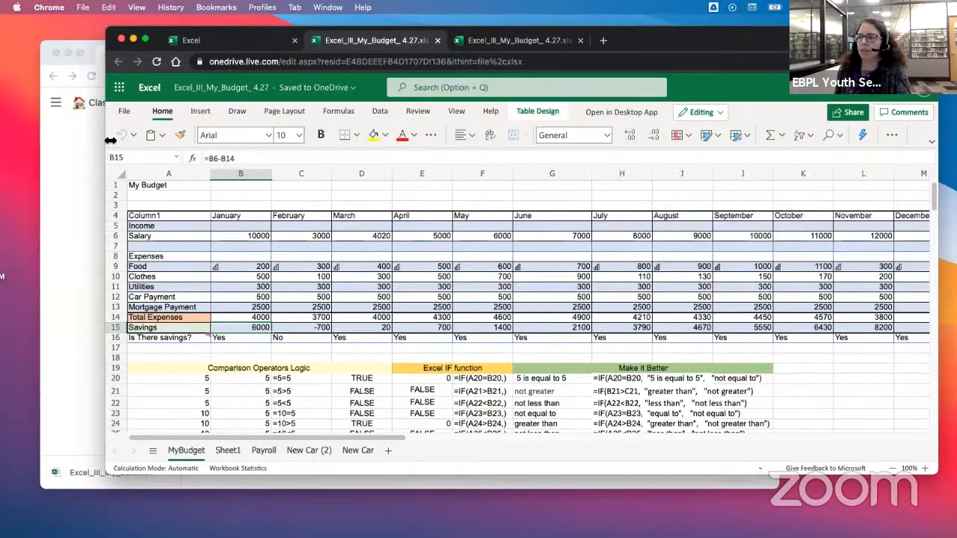
# Widen the workbook window and enlarge the browser page zoom to 125%, keeping the MyBudget sheet open
pyautogui.moveTo(104, 136); pyautogui.dragTo(30, 136)
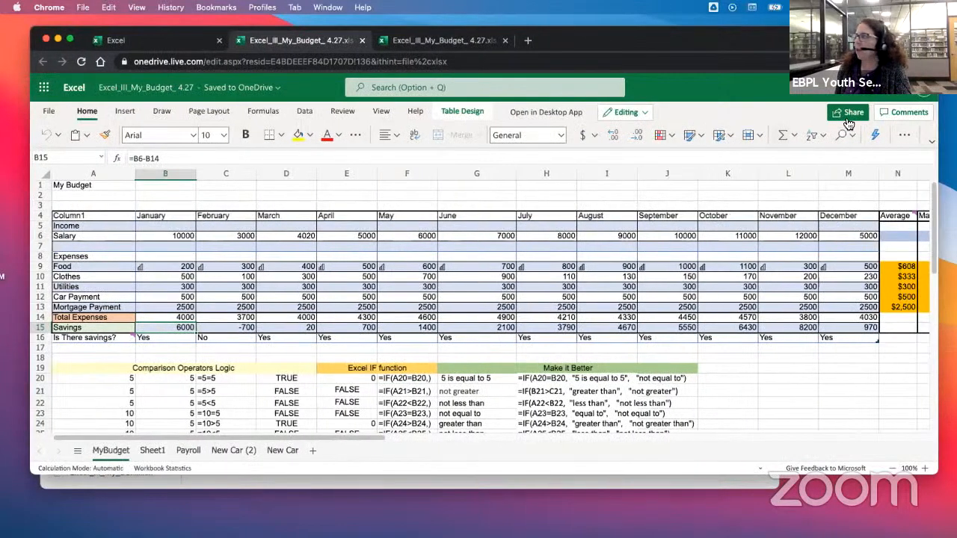
pyautogui.click(928, 61)
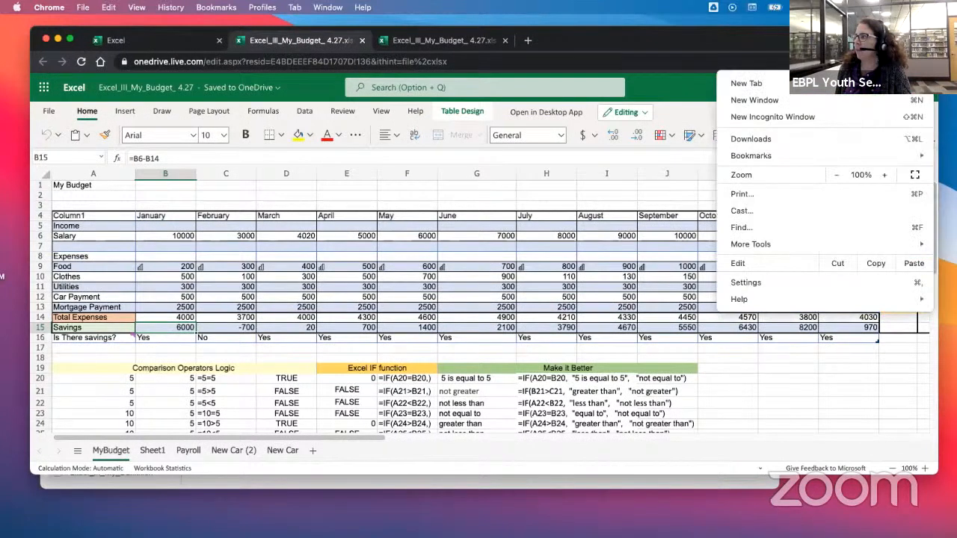
pyautogui.click(884, 175)
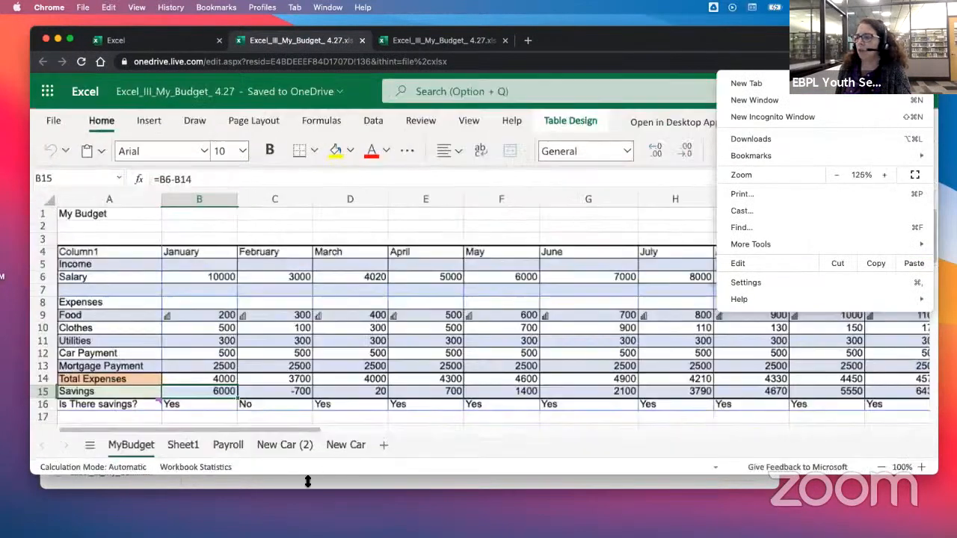
pyautogui.click(145, 448)
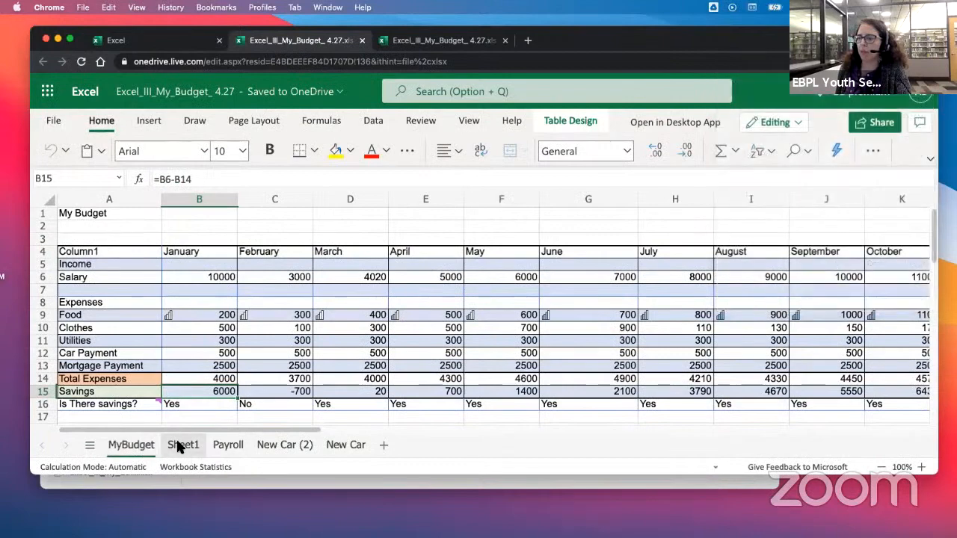
# Look through the Sheet1, Payroll, New Car (2) and New Car sheets and return to MyBudget
pyautogui.click(181, 446)
pyautogui.click(226, 445)
pyautogui.click(272, 444)
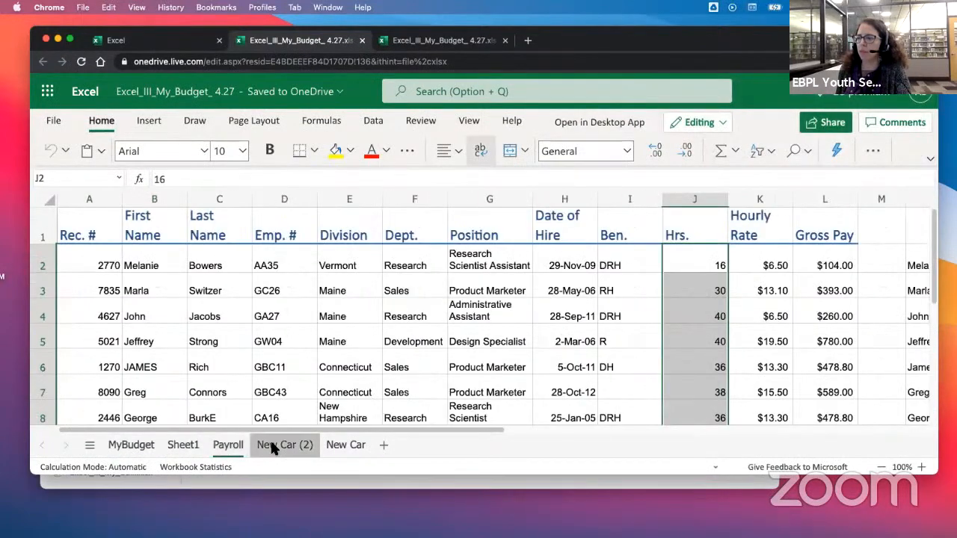
pyautogui.click(353, 448)
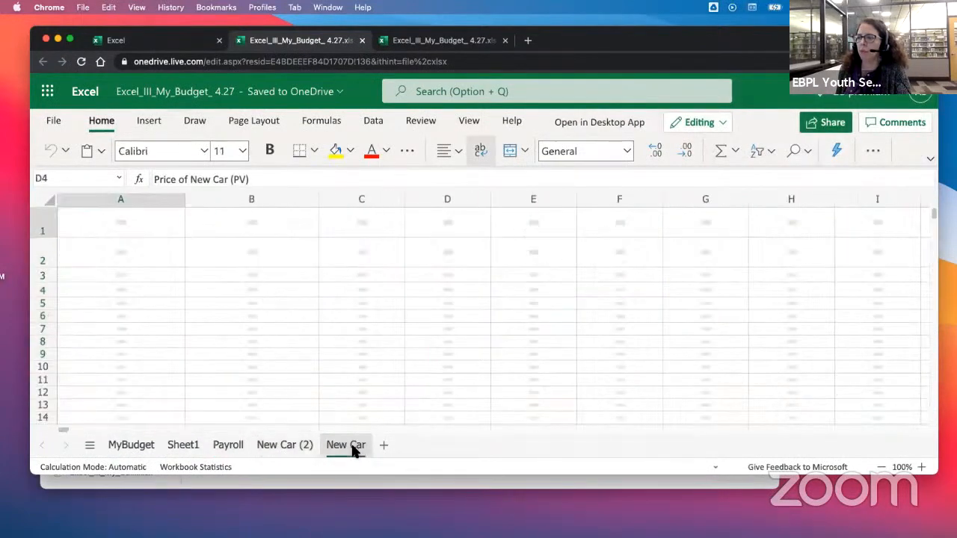
pyautogui.click(112, 444)
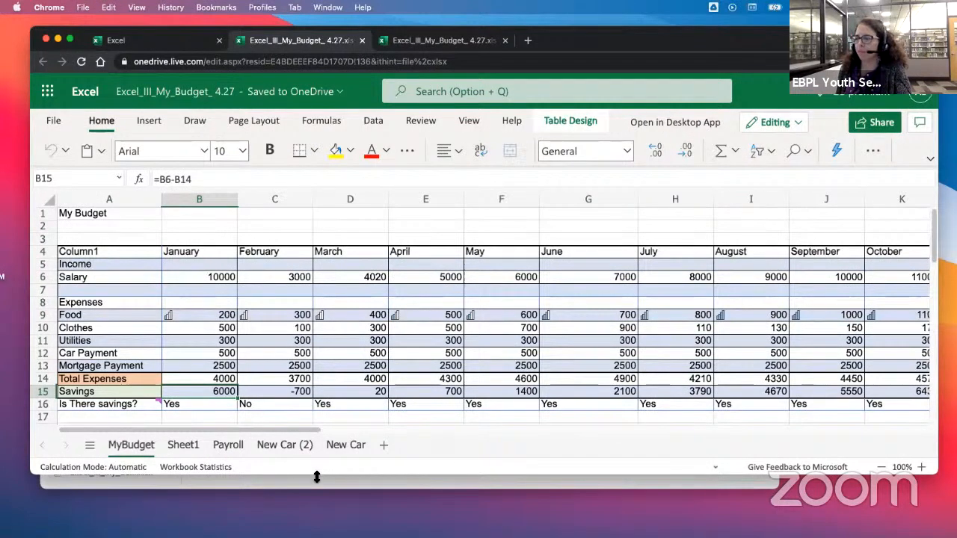
# Make the workbook window taller and reposition it so the handout window stays reachable behind it
pyautogui.moveTo(311, 493); pyautogui.dragTo(310, 504)
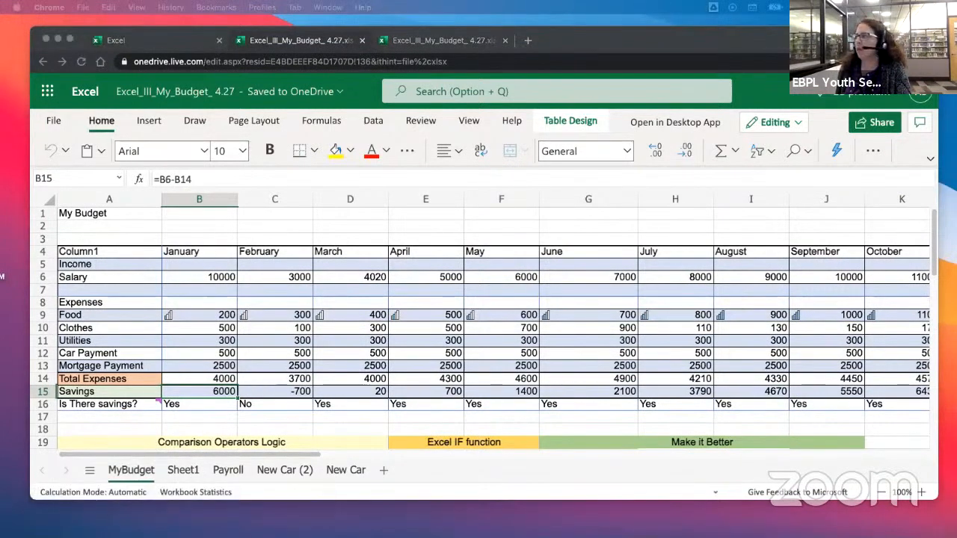
pyautogui.click(832, 152)
pyautogui.moveTo(822, 39); pyautogui.dragTo(841, 70)
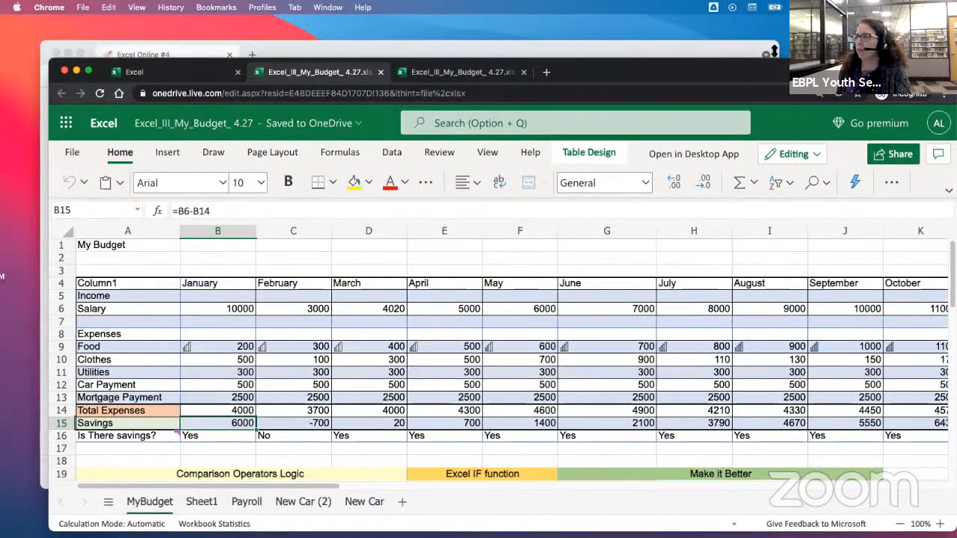
pyautogui.moveTo(780, 72); pyautogui.dragTo(791, 49)
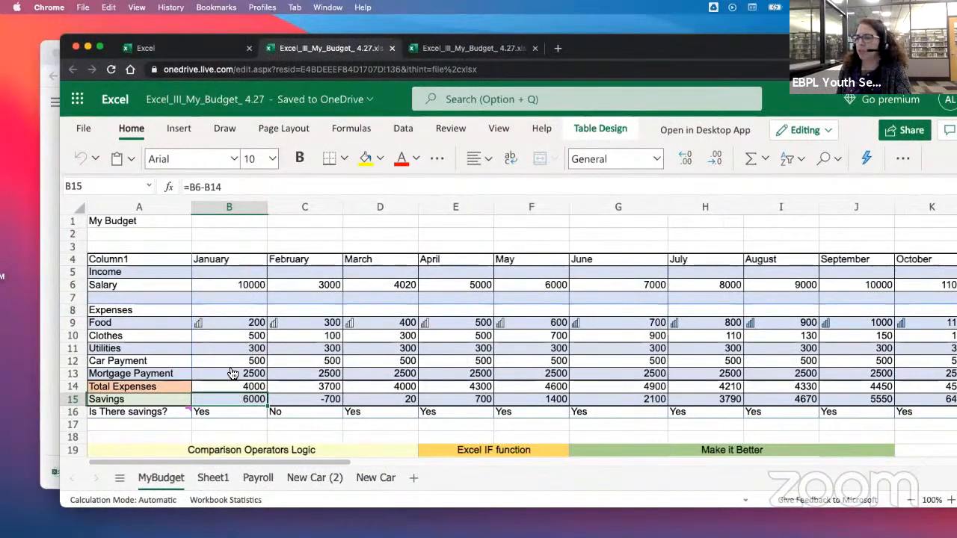
pyautogui.moveTo(167, 55); pyautogui.dragTo(191, 58)
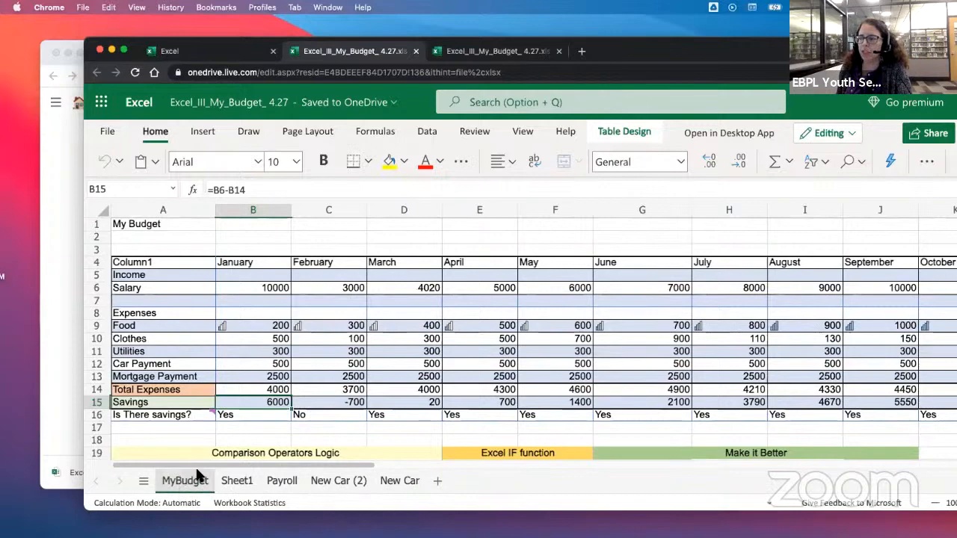
# Look at the Payroll and New Car (2) sheets and check the handout's Managing Worksheets section
pyautogui.click(288, 483)
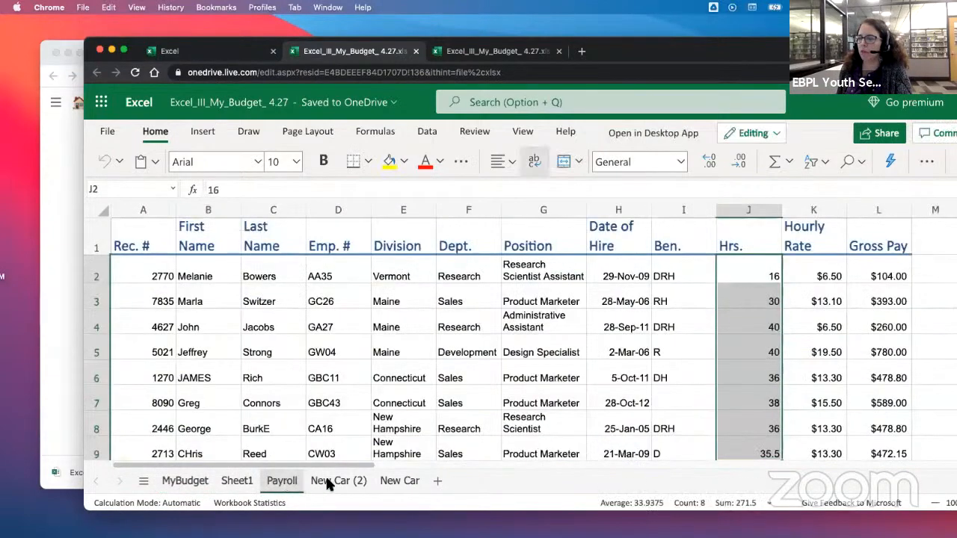
pyautogui.click(329, 485)
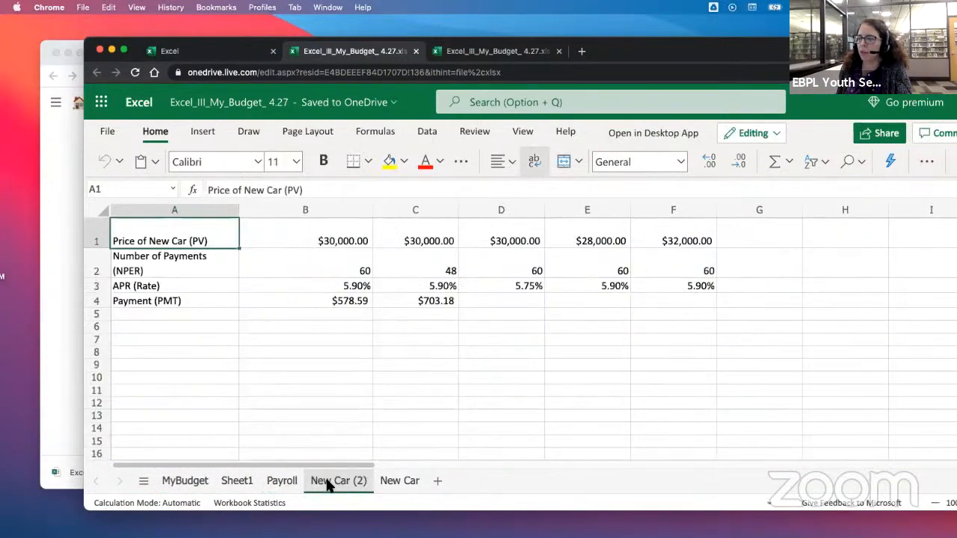
pyautogui.click(55, 384)
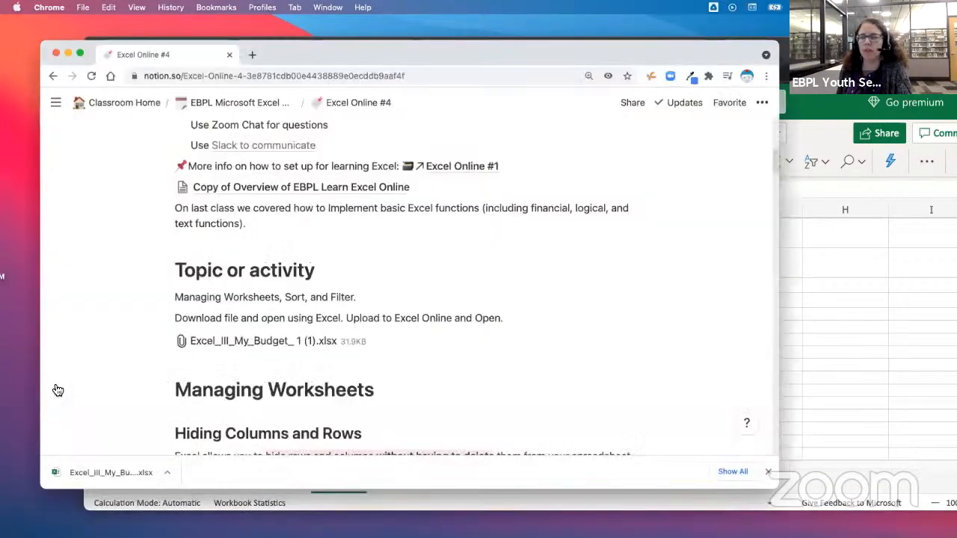
pyautogui.click(670, 42)
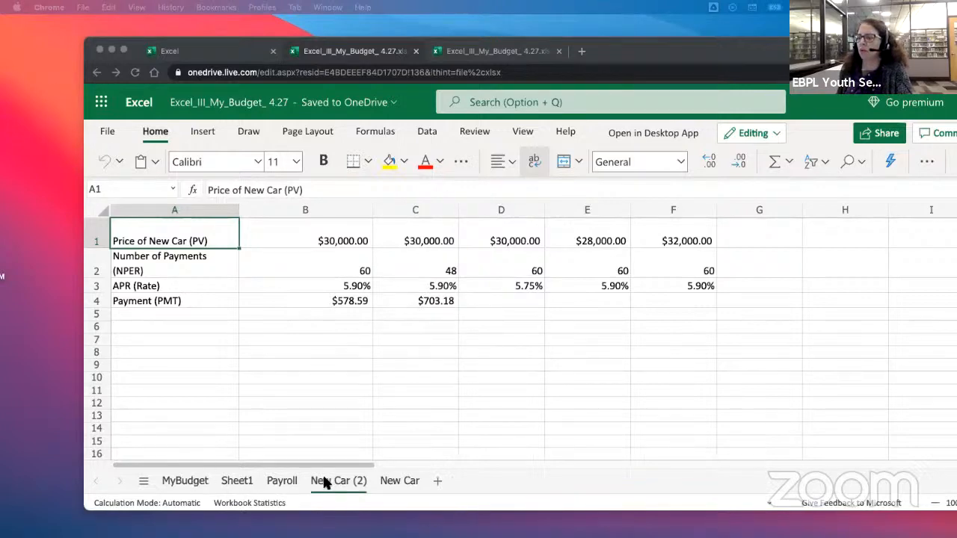
# Show the Payroll sheet and reduce its worksheet zoom to 90%
pyautogui.click(282, 480)
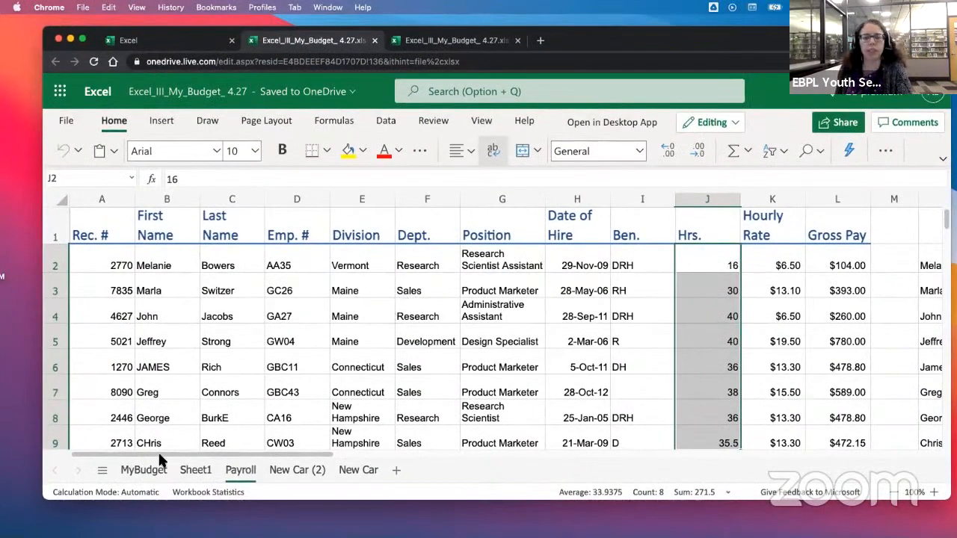
pyautogui.click(385, 338)
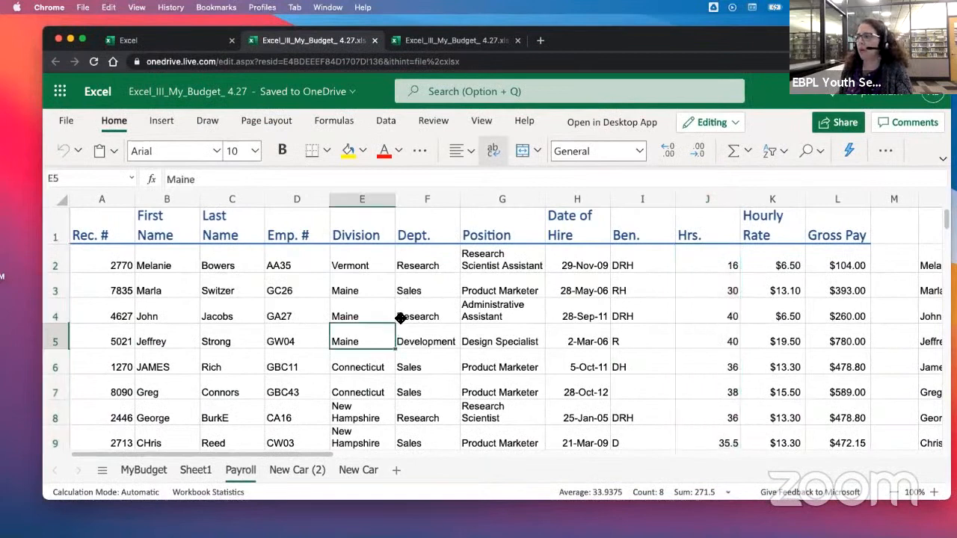
pyautogui.click(891, 492)
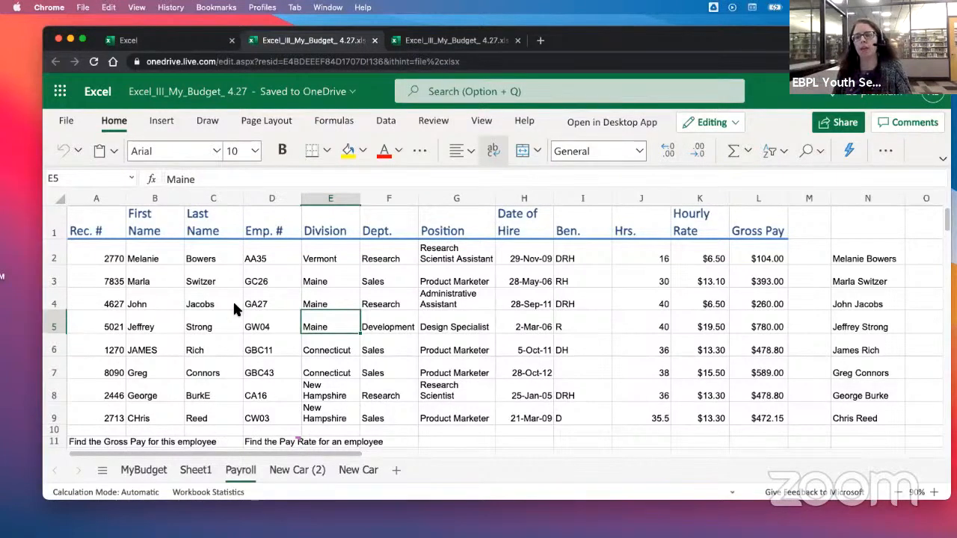
pyautogui.click(751, 308)
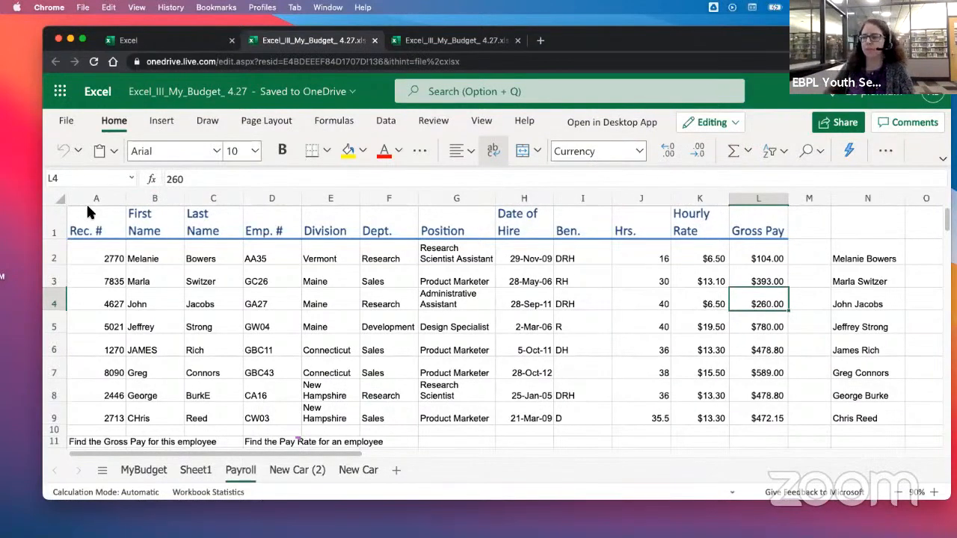
# Point out the First Name, Division and Dept. columns on the Payroll sheet and hide the First Name column
pyautogui.click(160, 199)
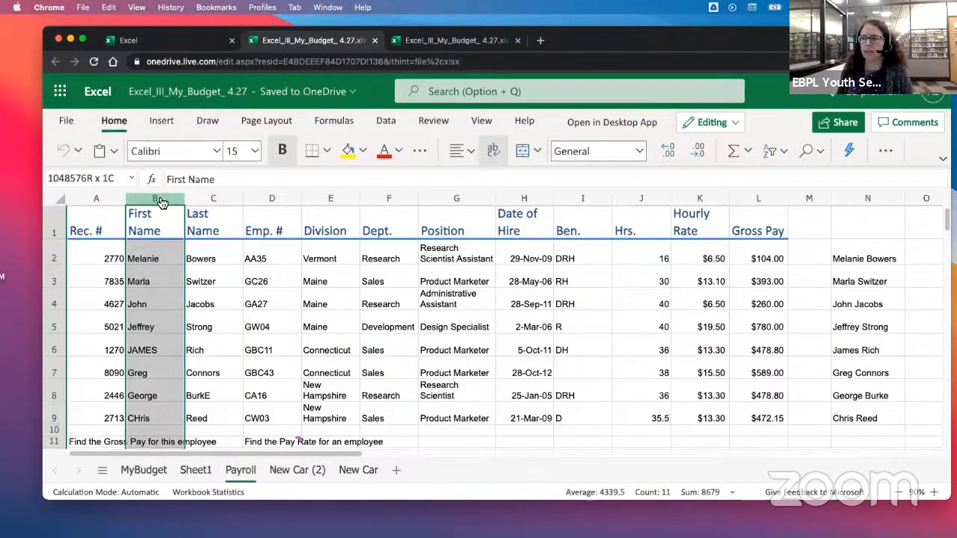
pyautogui.click(330, 200)
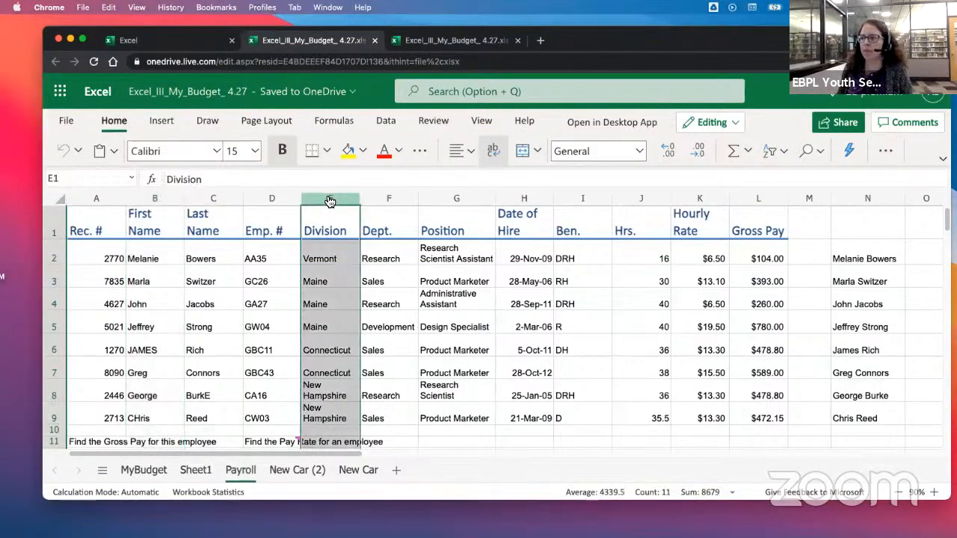
pyautogui.click(406, 202)
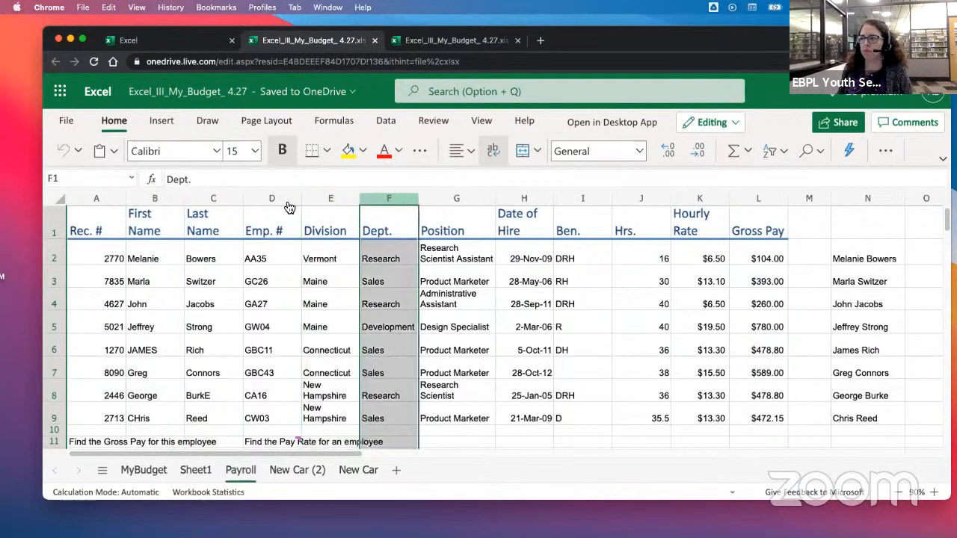
pyautogui.click(163, 200)
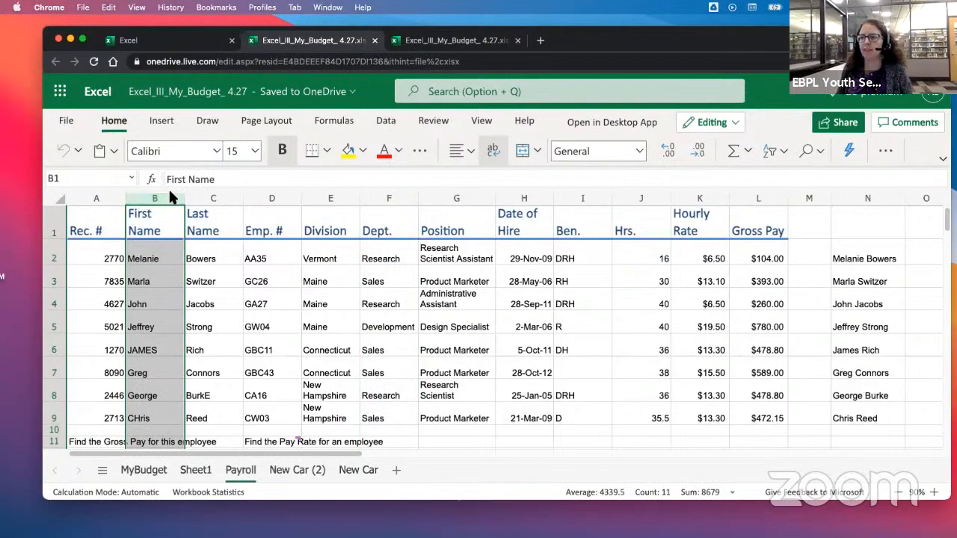
pyautogui.rightClick(158, 202)
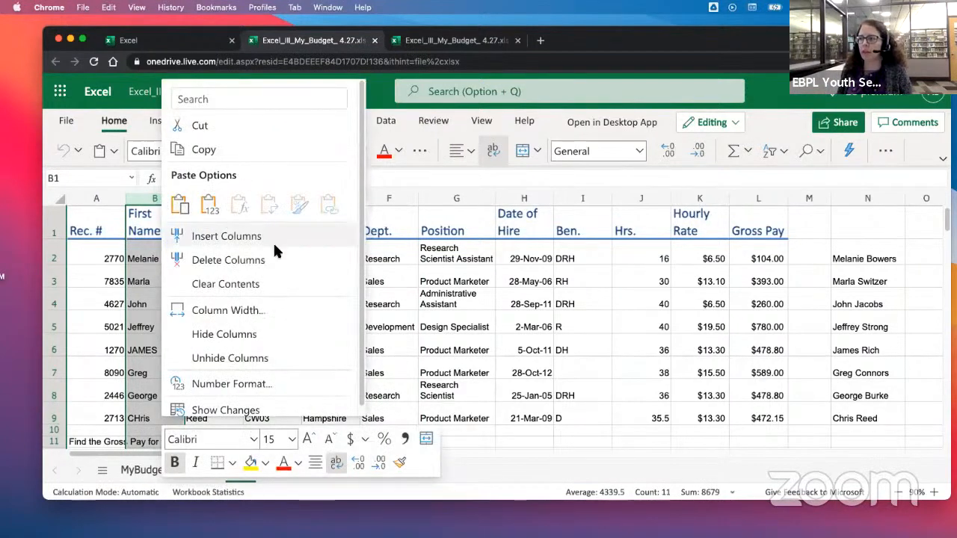
pyautogui.click(213, 333)
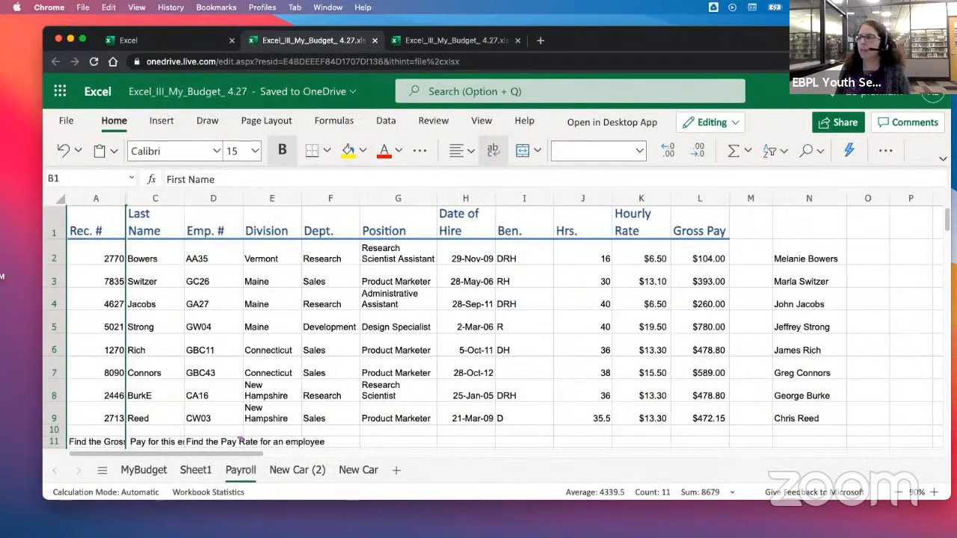
# Preview the Payroll sheet's printout to check the hidden column and return to the workbook
pyautogui.moveTo(860, 40); pyautogui.dragTo(891, 48)
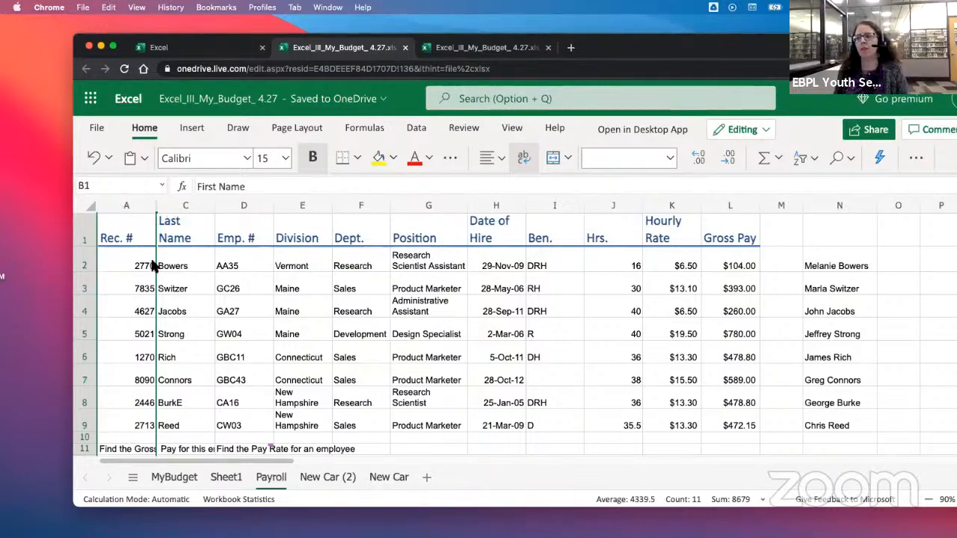
pyautogui.click(97, 132)
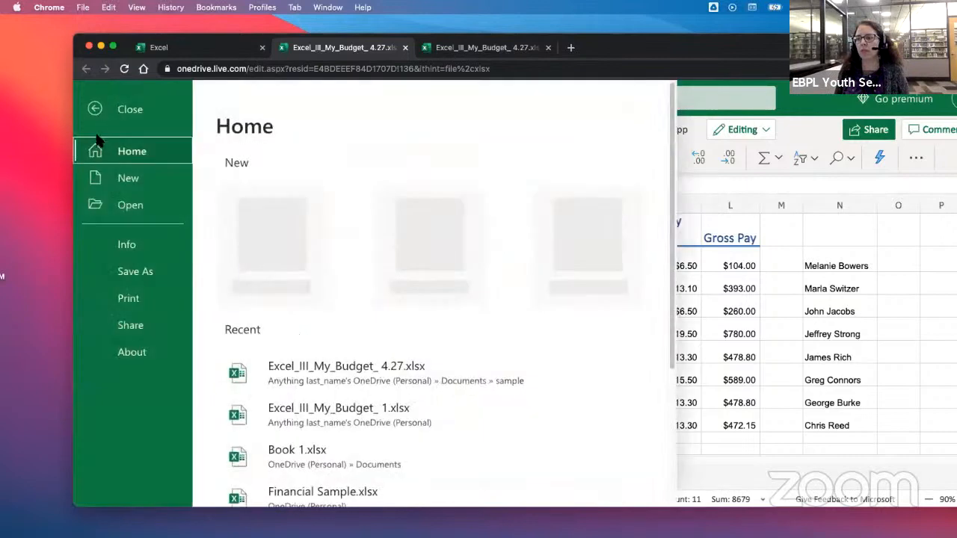
pyautogui.click(123, 300)
pyautogui.click(278, 172)
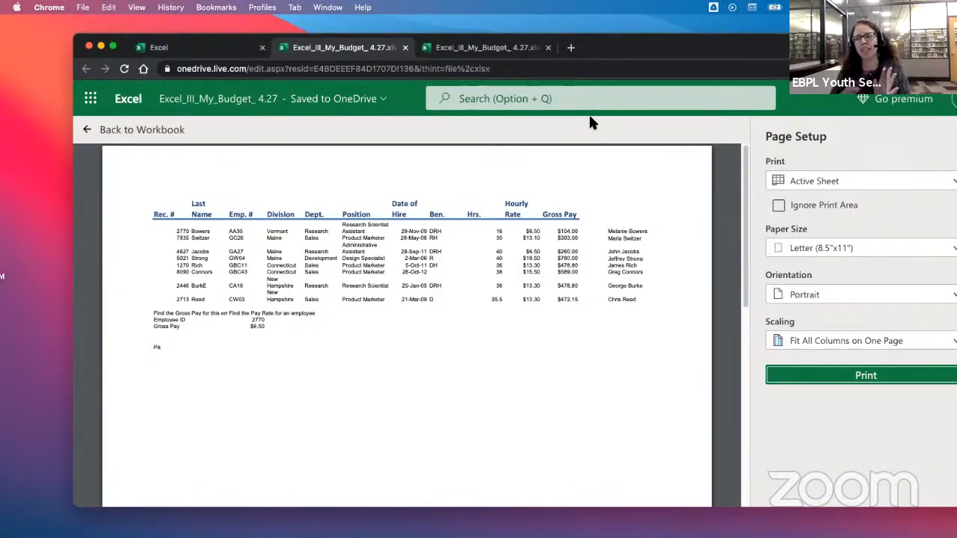
pyautogui.click(87, 130)
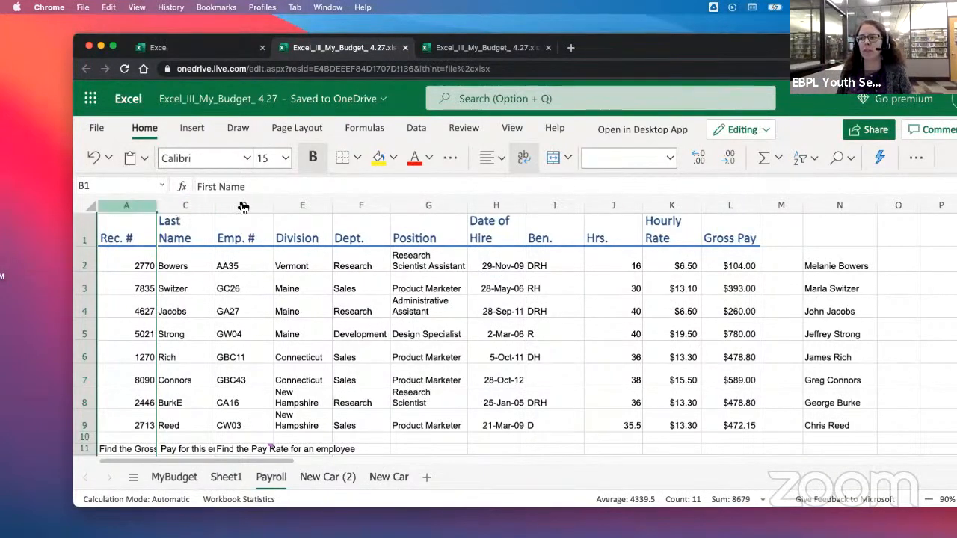
# Try to unhide the First Name column on the Payroll sheet with only the Last Name column selected
pyautogui.click(180, 212)
pyautogui.rightClick(179, 211)
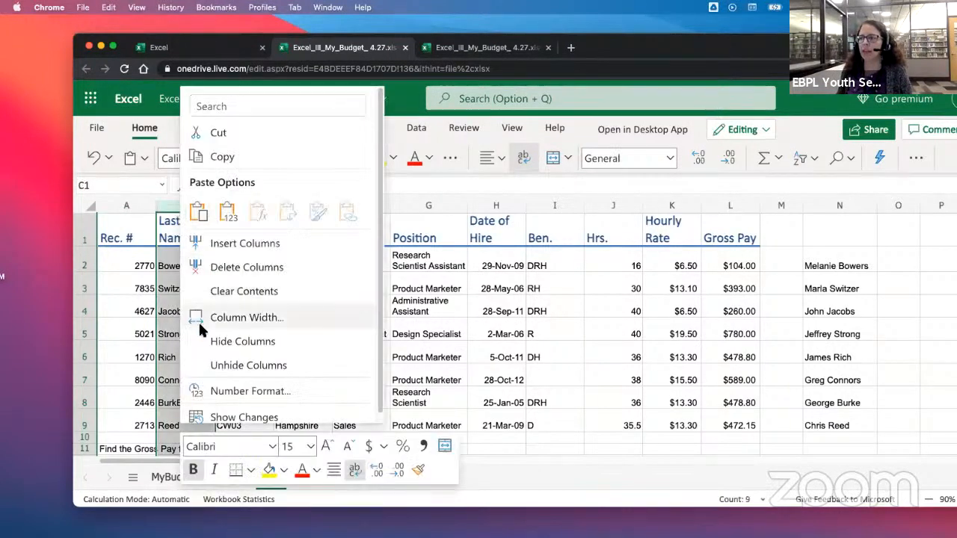
pyautogui.click(208, 367)
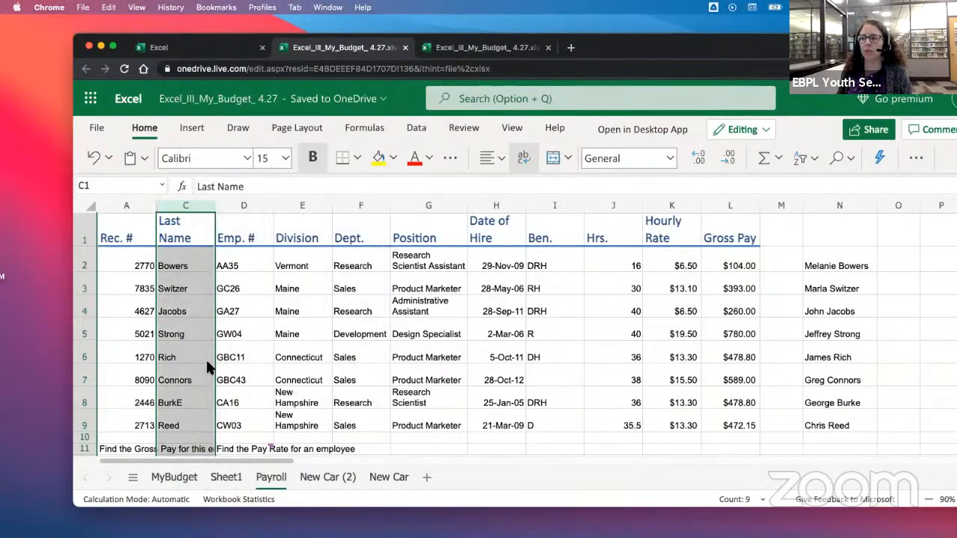
pyautogui.rightClick(194, 204)
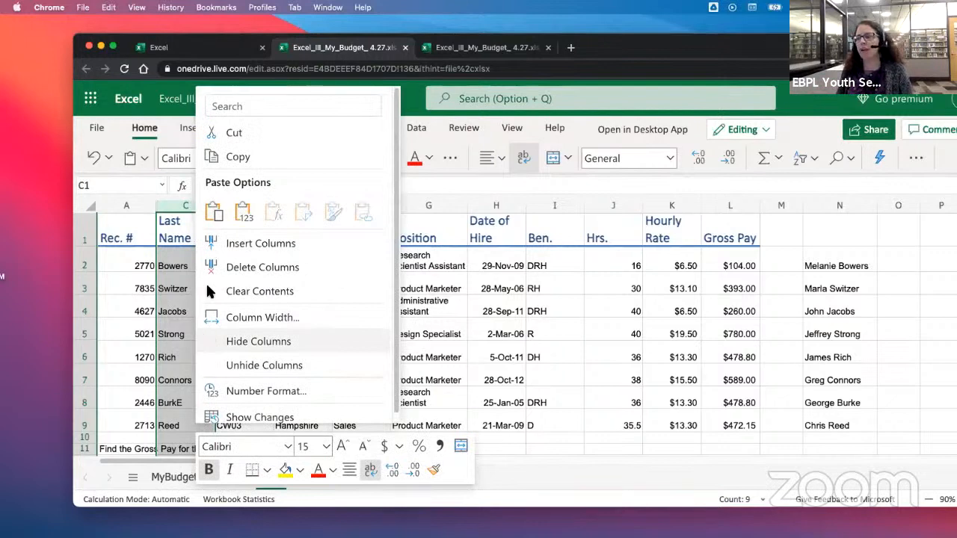
pyautogui.click(250, 366)
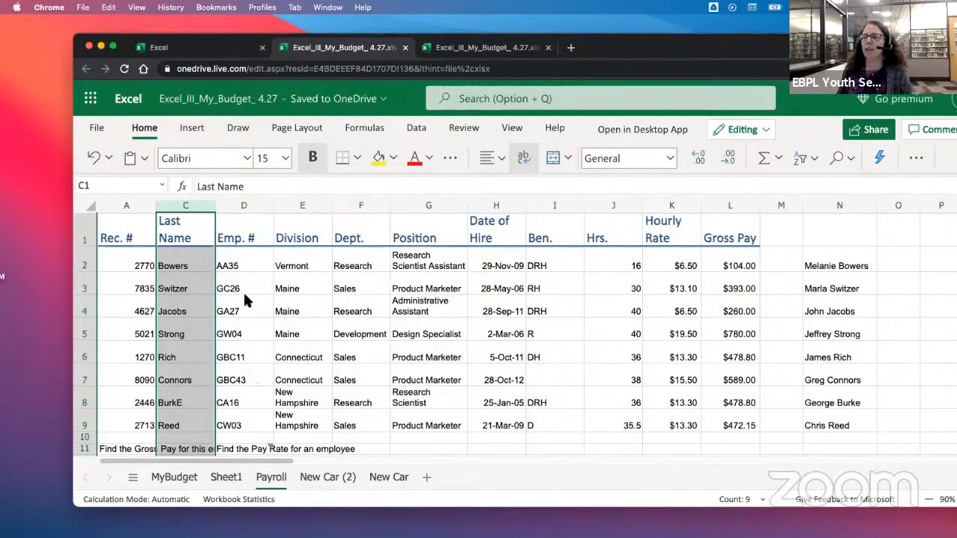
pyautogui.click(150, 205)
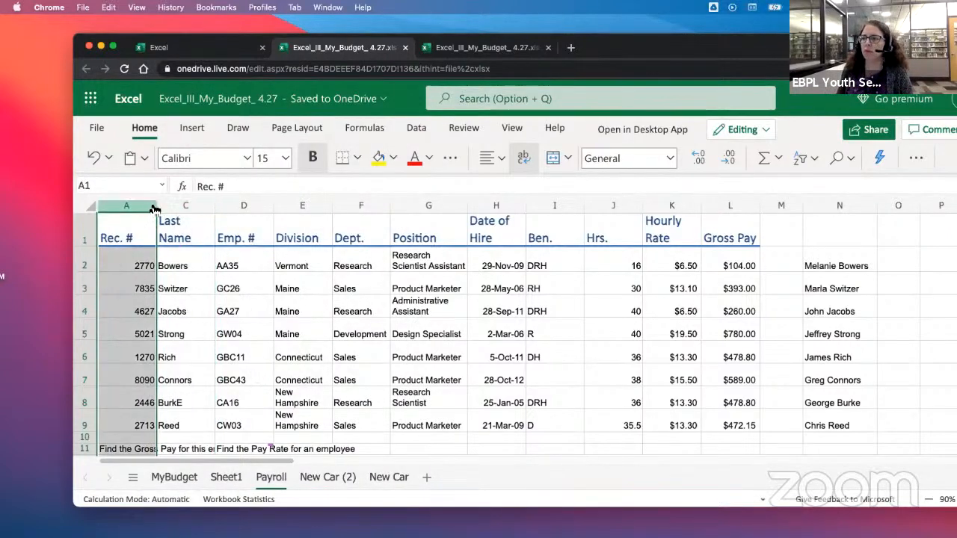
pyautogui.rightClick(165, 208)
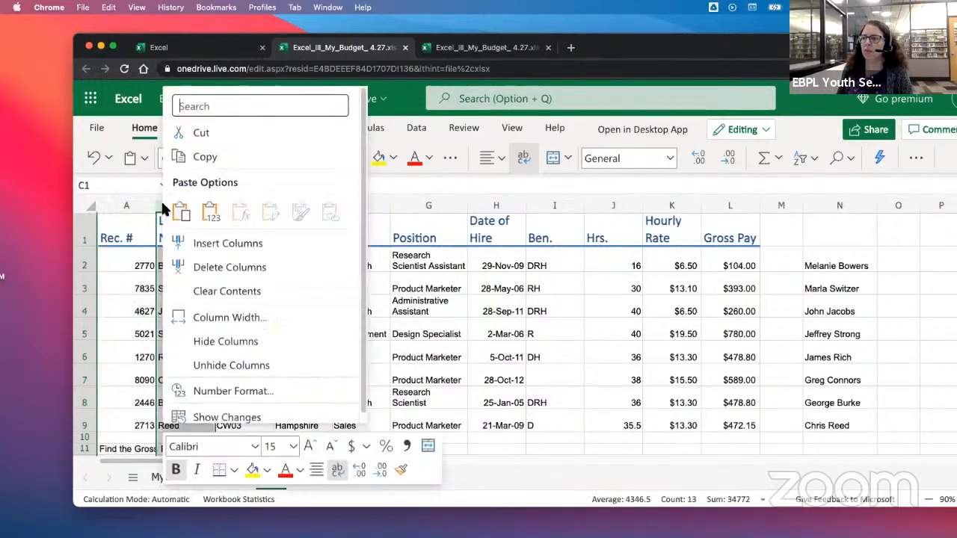
pyautogui.click(194, 365)
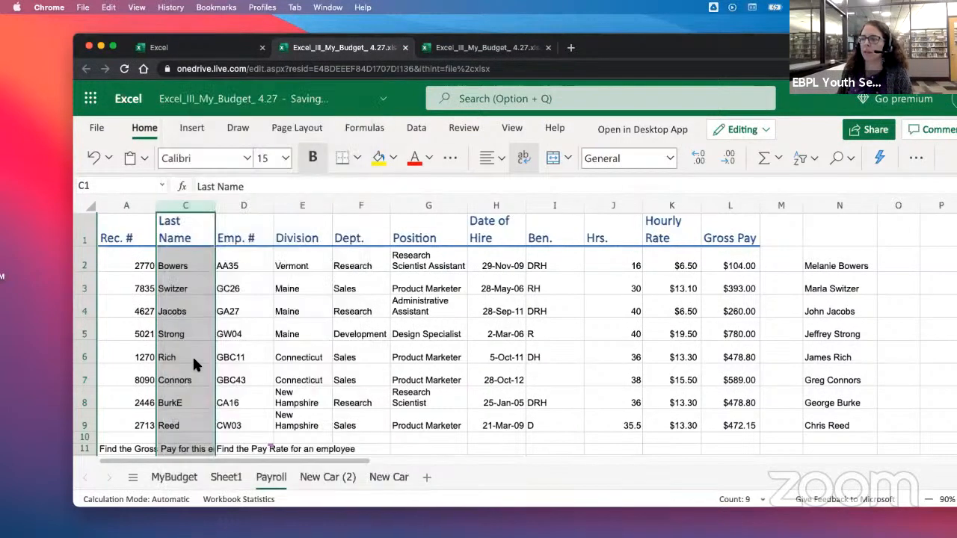
pyautogui.click(147, 207)
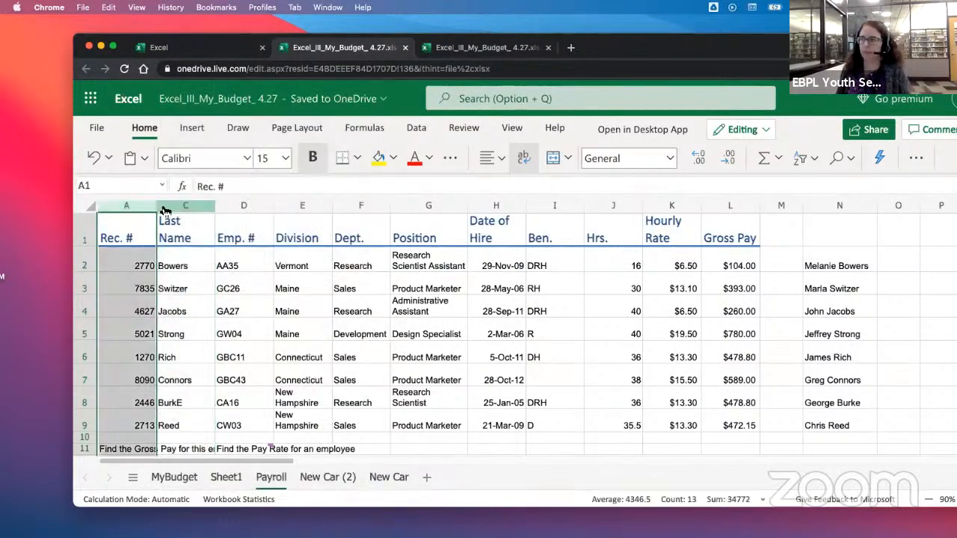
pyautogui.keyDown('ctrl'); pyautogui.click(171, 211); pyautogui.keyUp('ctrl')
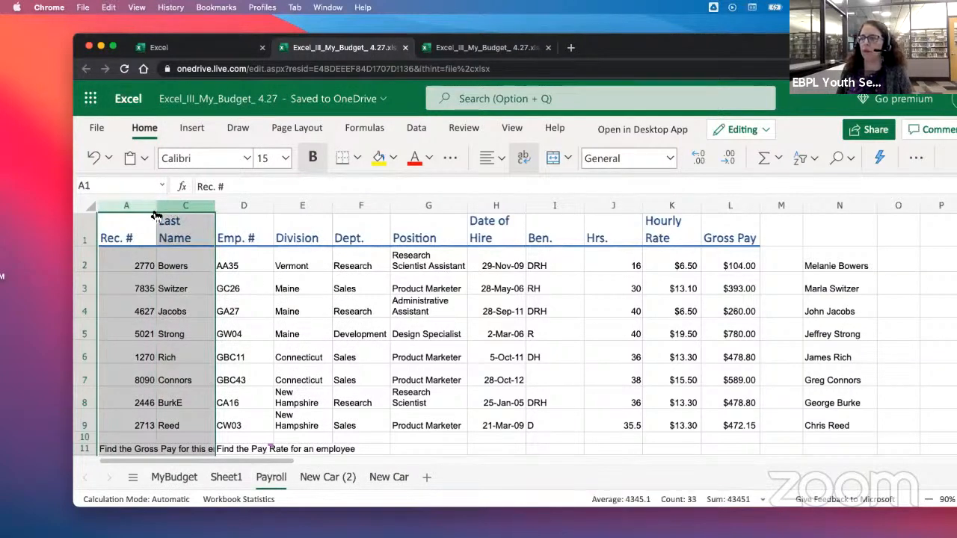
pyautogui.keyDown('ctrl'); pyautogui.click(160, 212); pyautogui.keyUp('ctrl')
pyautogui.click(208, 302)
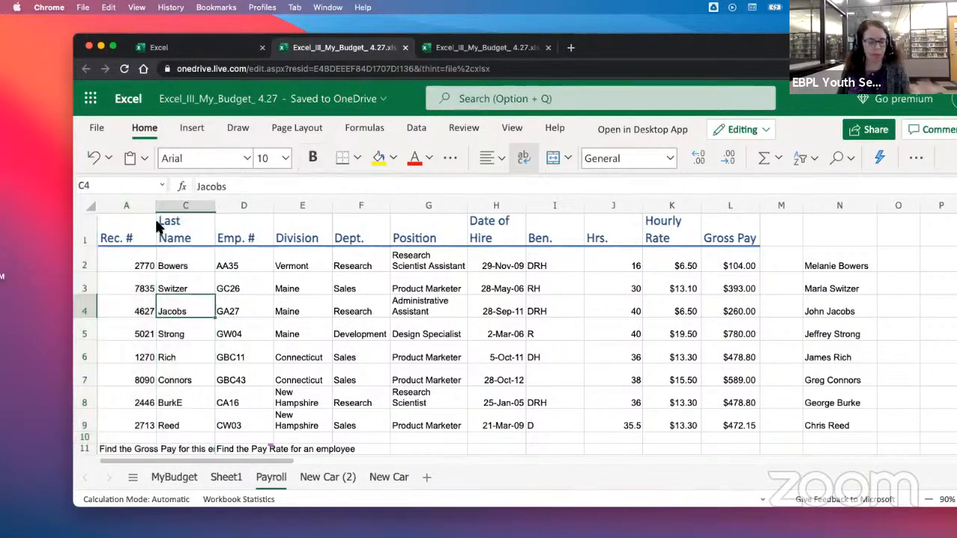
# Unhide the First Name column by selecting the range of columns from Rec. # through Last Name
pyautogui.click(154, 211)
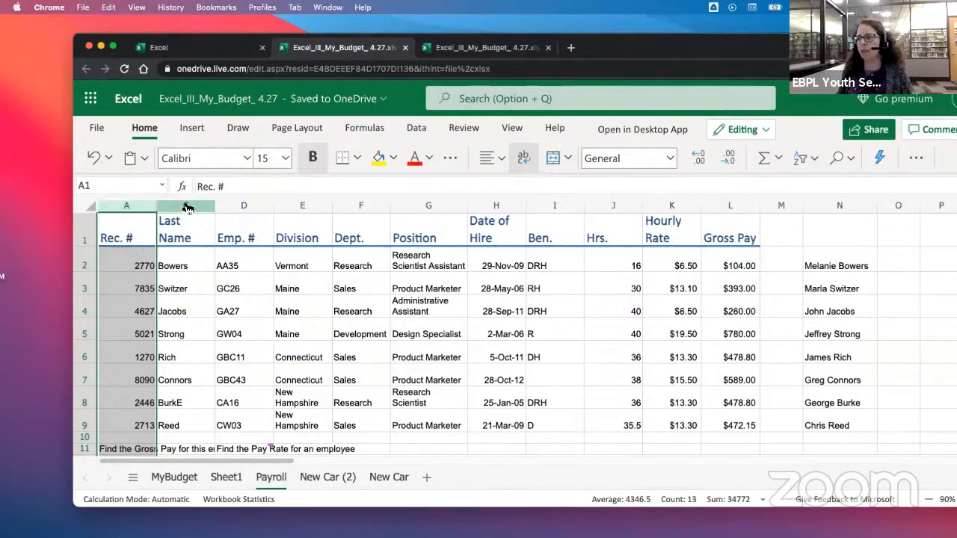
pyautogui.keyDown('shift'); pyautogui.click(187, 213); pyautogui.keyUp('shift')
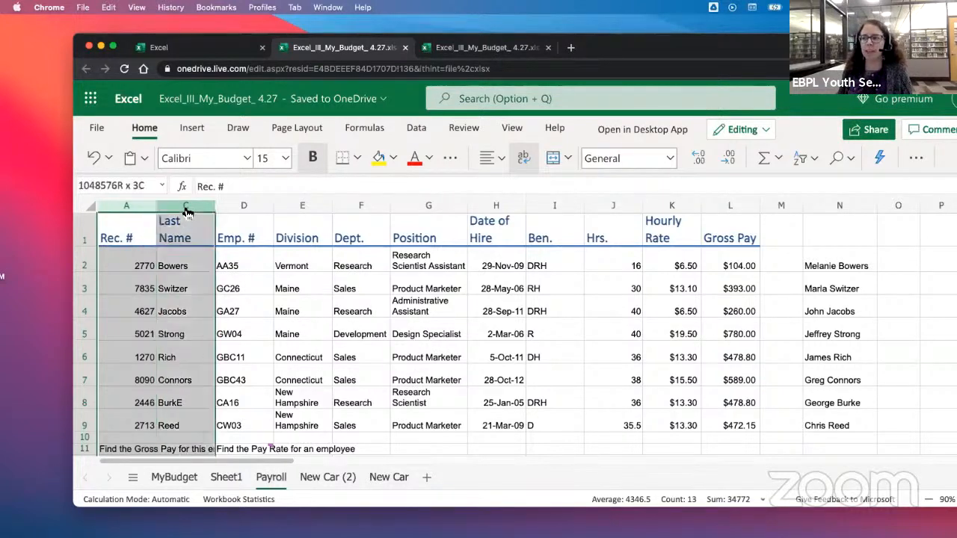
pyautogui.rightClick(187, 213)
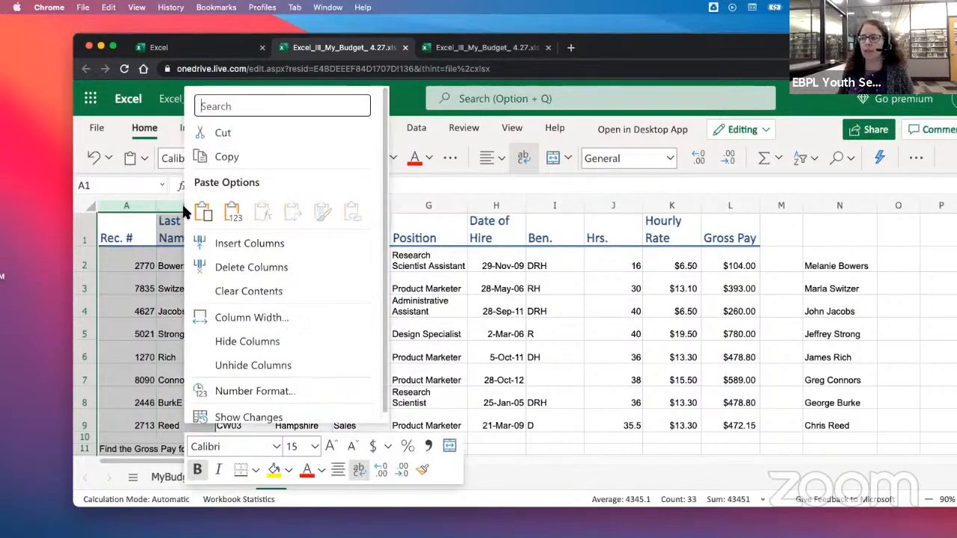
pyautogui.click(228, 361)
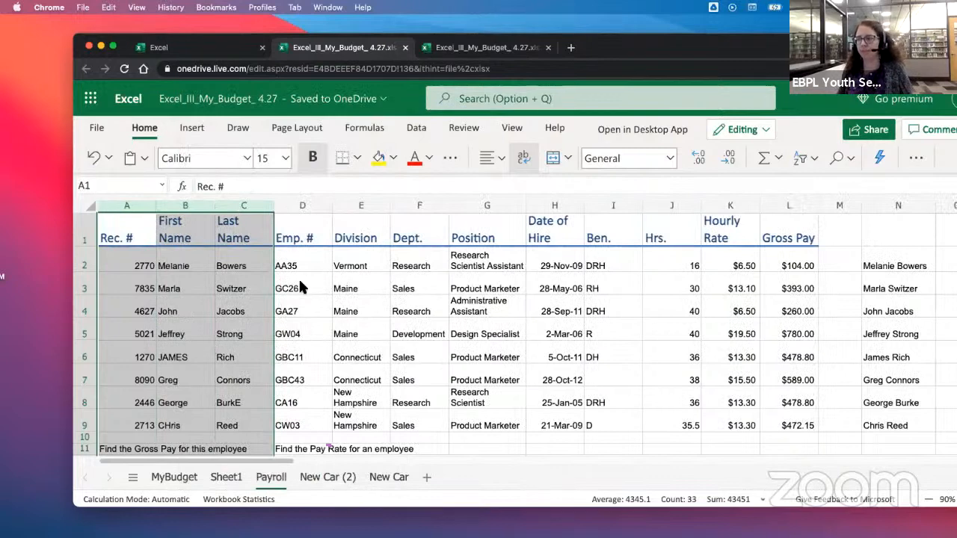
pyautogui.click(300, 286)
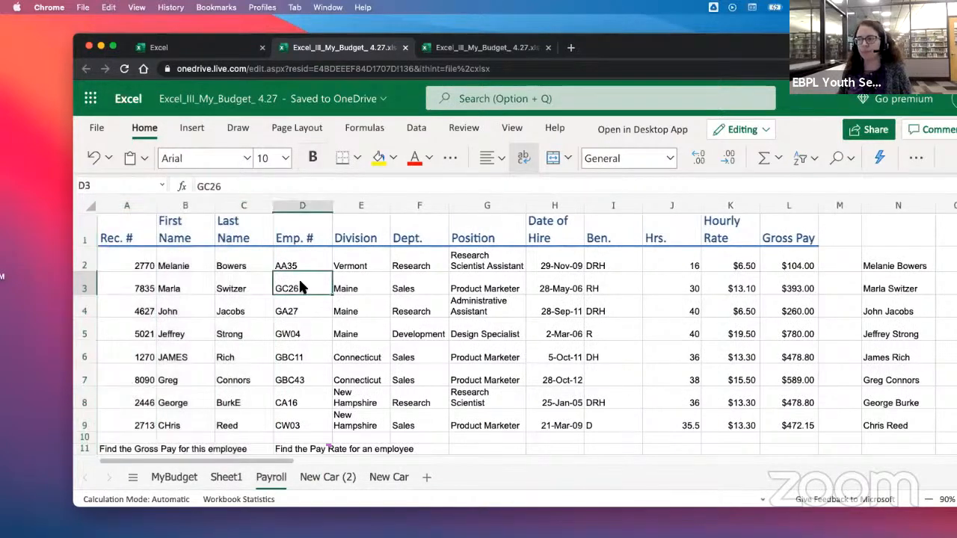
# Hide the Last Name column on the Payroll sheet
pyautogui.click(187, 207)
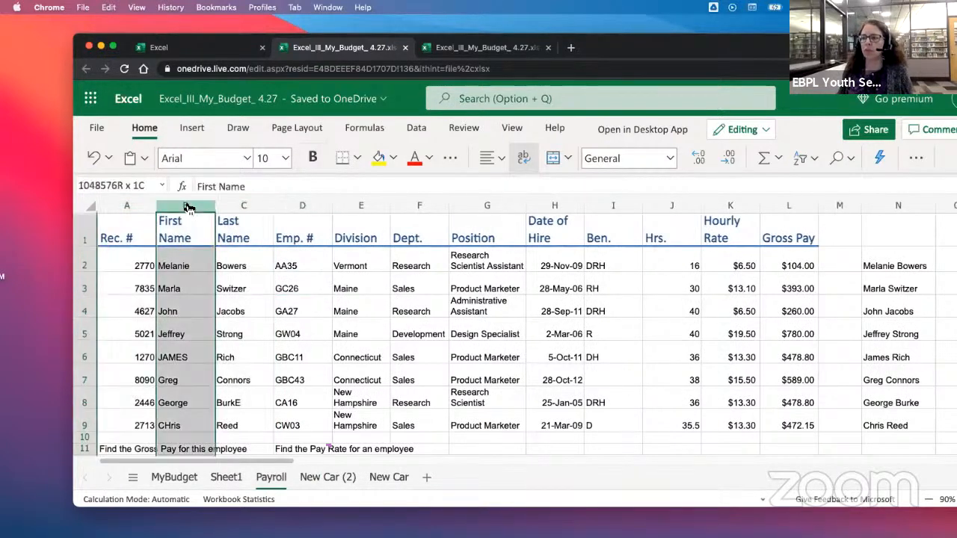
pyautogui.click(247, 209)
pyautogui.rightClick(245, 211)
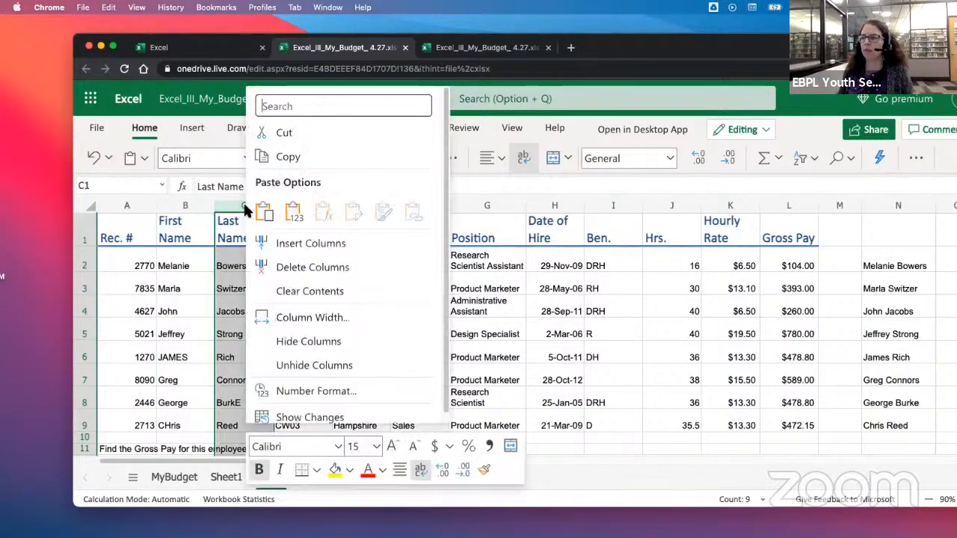
pyautogui.click(245, 209)
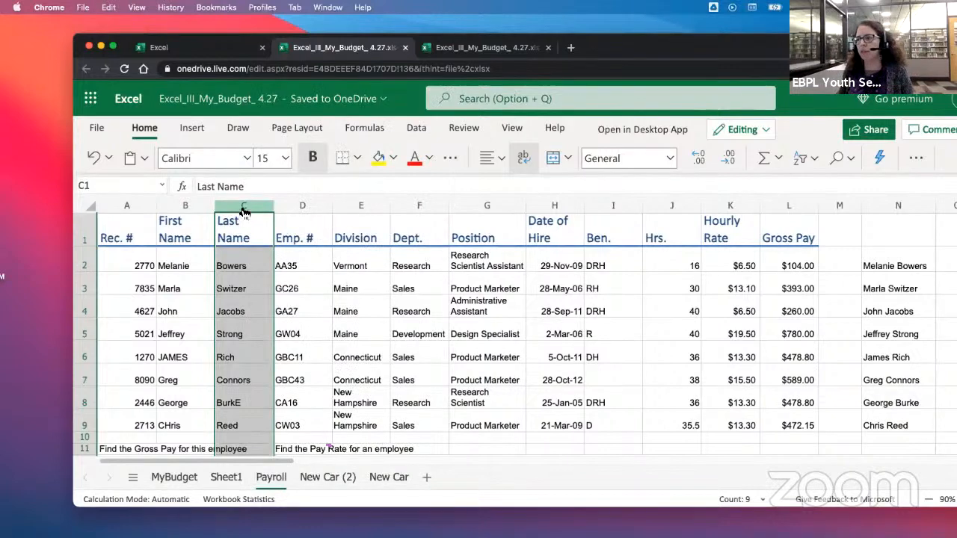
pyautogui.rightClick(240, 202)
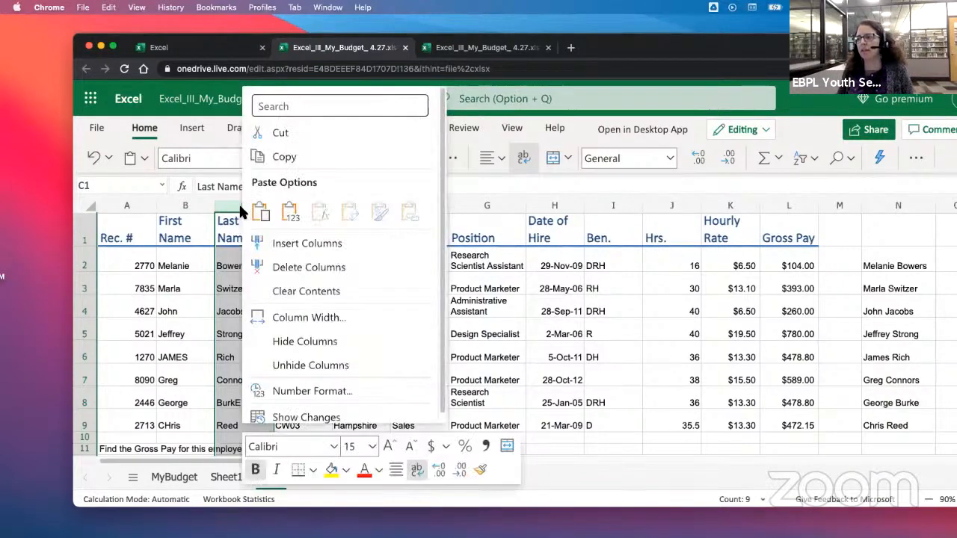
pyautogui.click(330, 335)
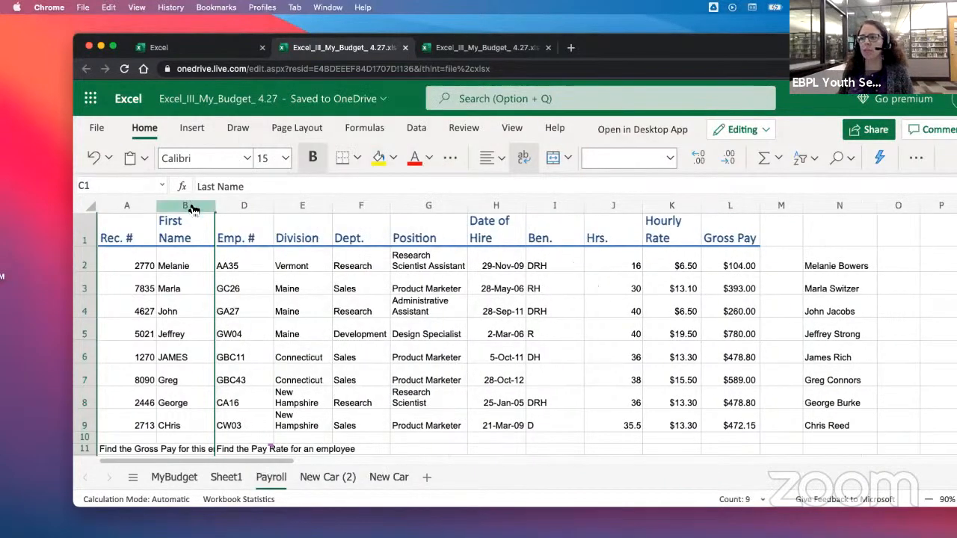
# Unhide the Last Name column by selecting its neighbouring First Name and Emp. # columns together
pyautogui.click(193, 206)
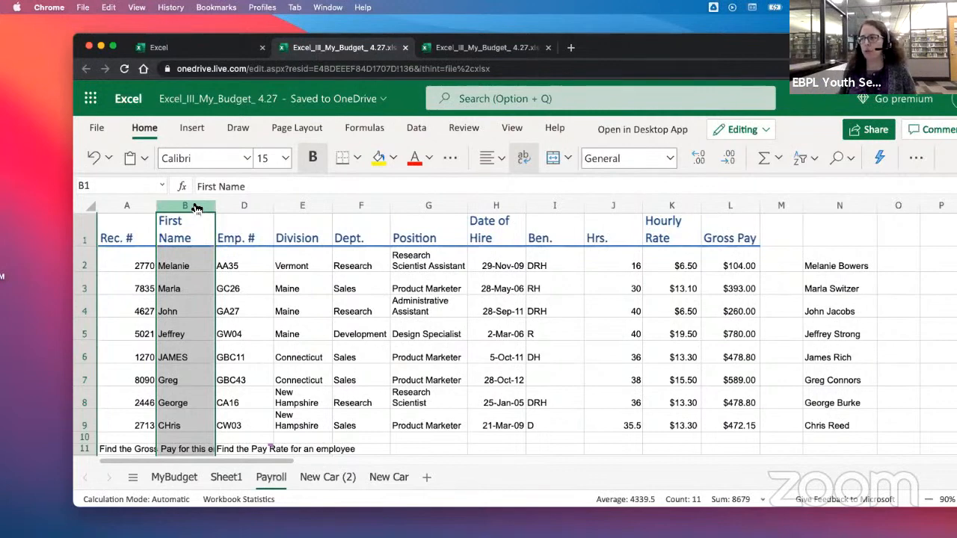
pyautogui.keyDown('shift'); pyautogui.click(245, 209); pyautogui.keyUp('shift')
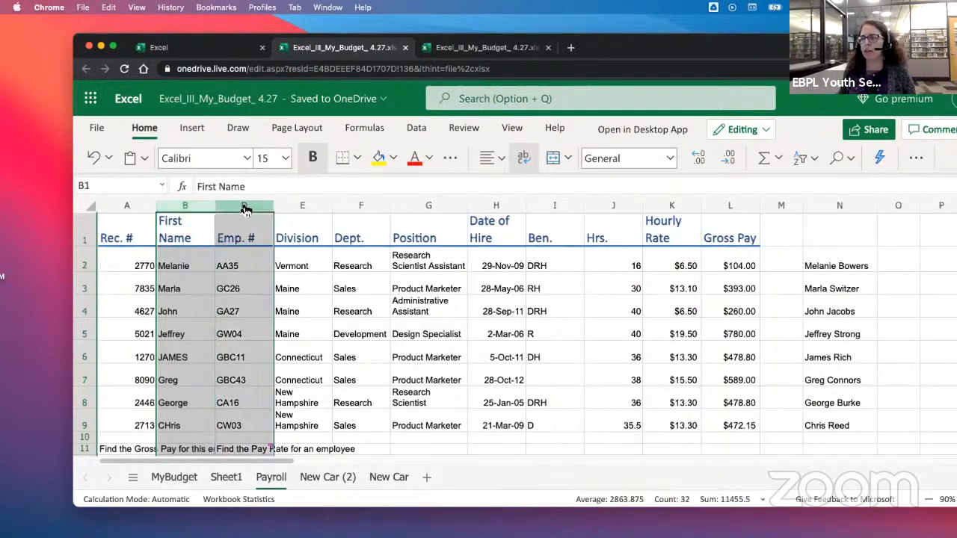
pyautogui.rightClick(244, 210)
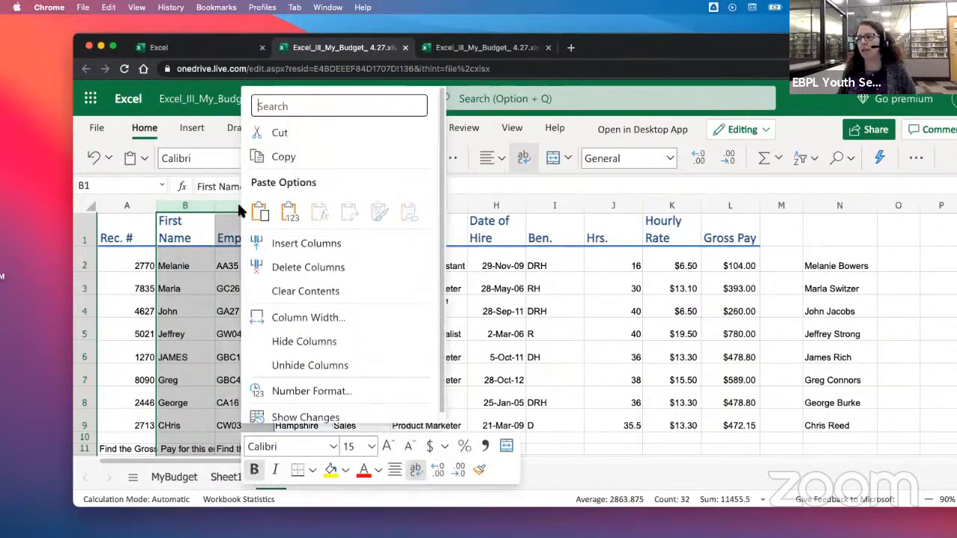
pyautogui.click(273, 368)
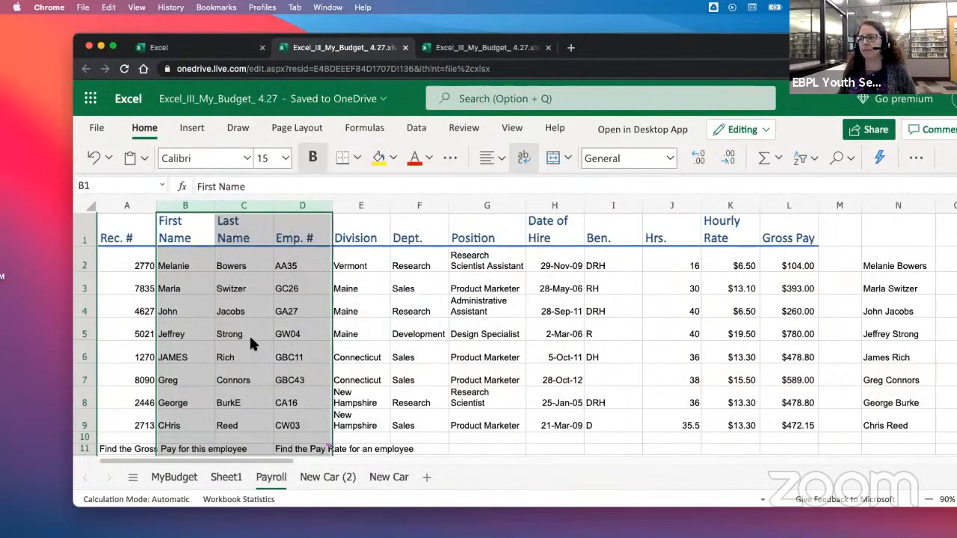
pyautogui.click(247, 284)
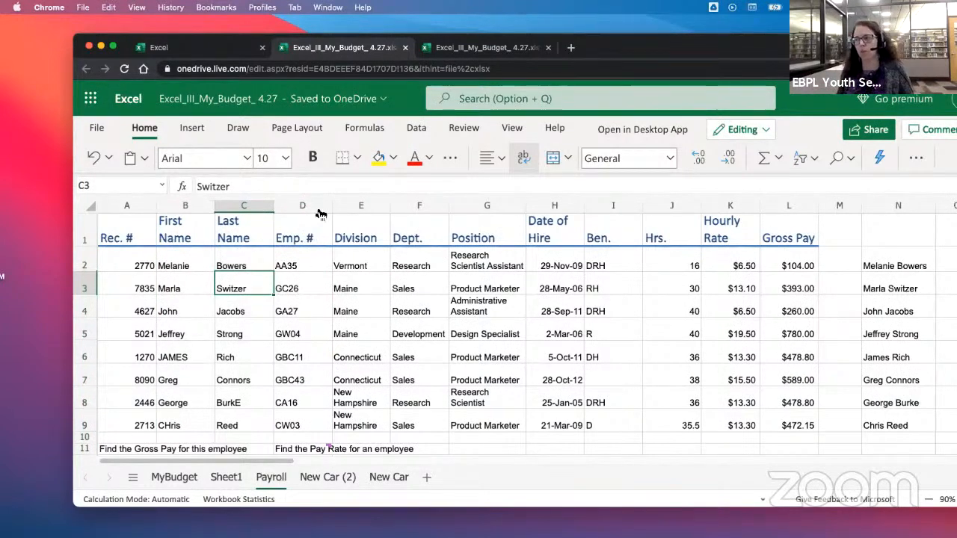
# Hide the block of adjacent columns from Last Name through Ben. (C to I) on the Payroll sheet
pyautogui.click(243, 207)
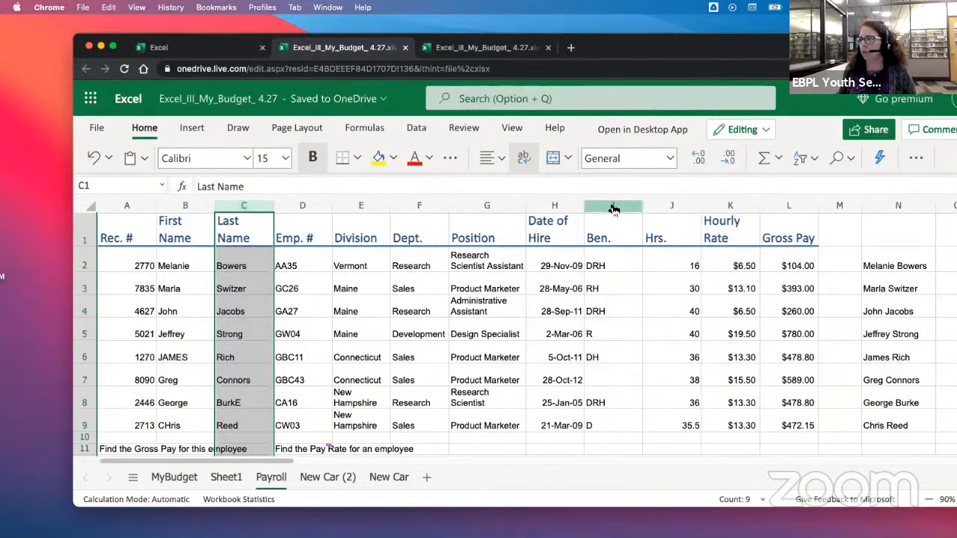
pyautogui.keyDown('shift'); pyautogui.click(613, 206); pyautogui.keyUp('shift')
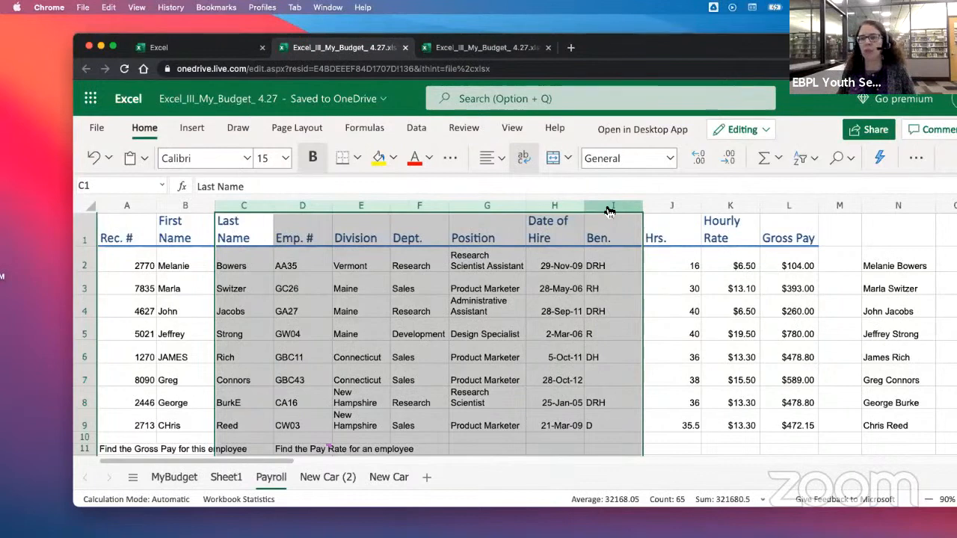
pyautogui.rightClick(608, 210)
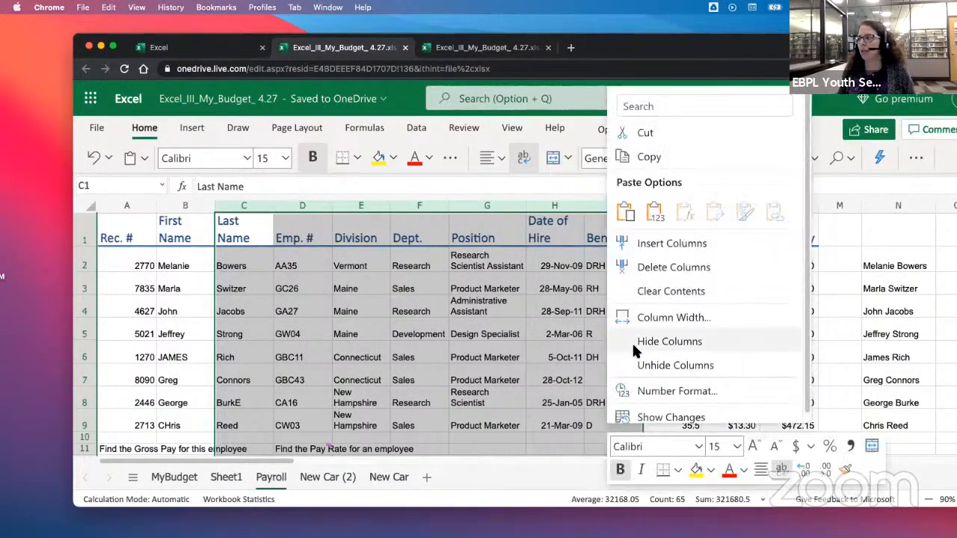
pyautogui.click(632, 342)
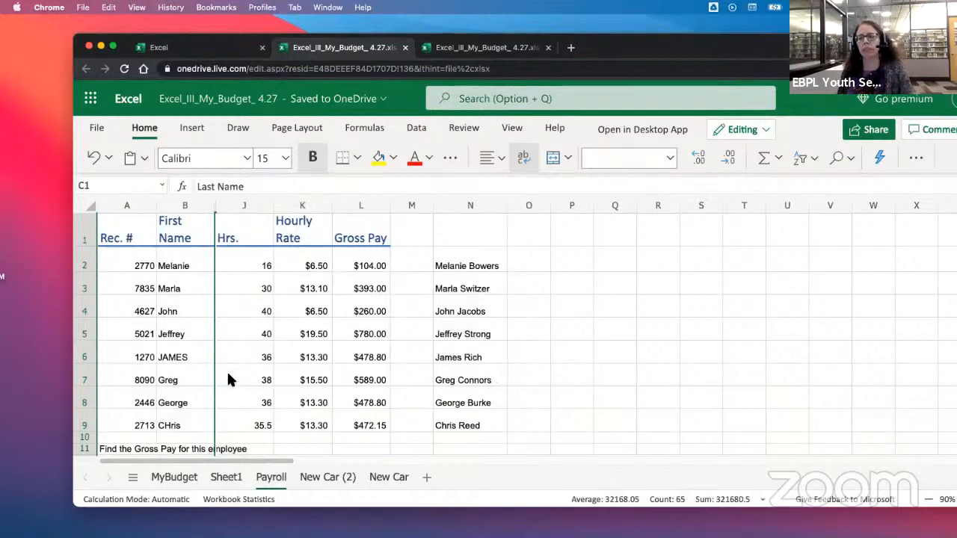
# Unhide columns C to I by selecting First Name through Hrs., and clear the column selection
pyautogui.click(186, 209)
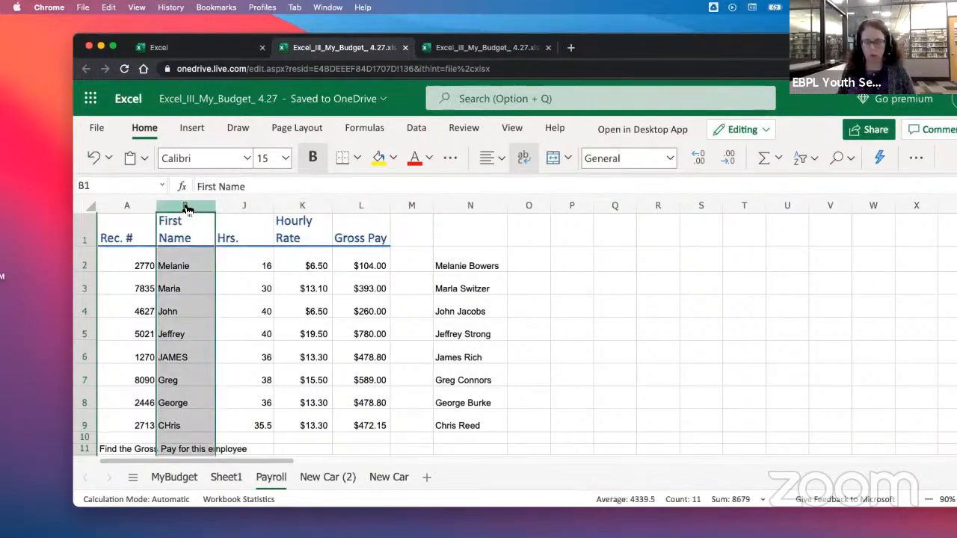
pyautogui.keyDown('shift'); pyautogui.click(238, 210); pyautogui.keyUp('shift')
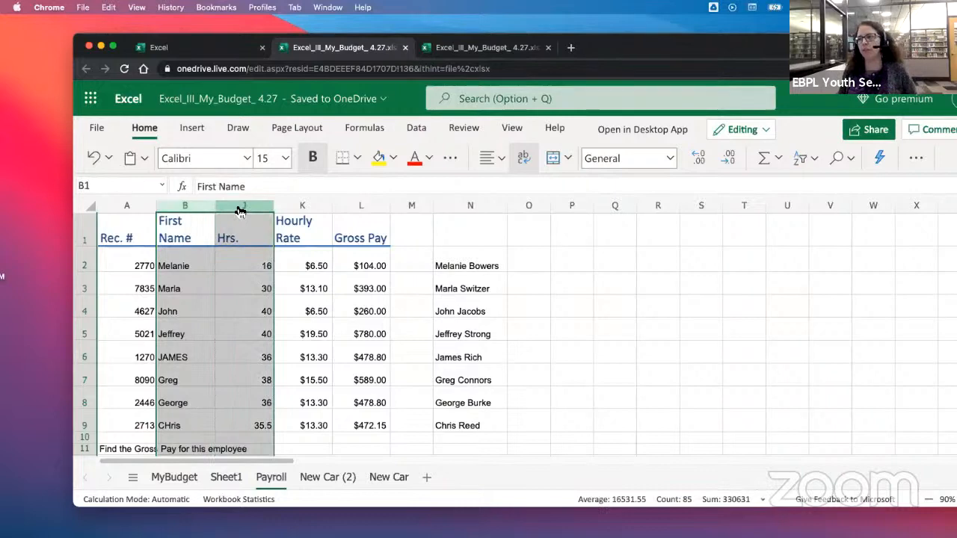
pyautogui.rightClick(238, 210)
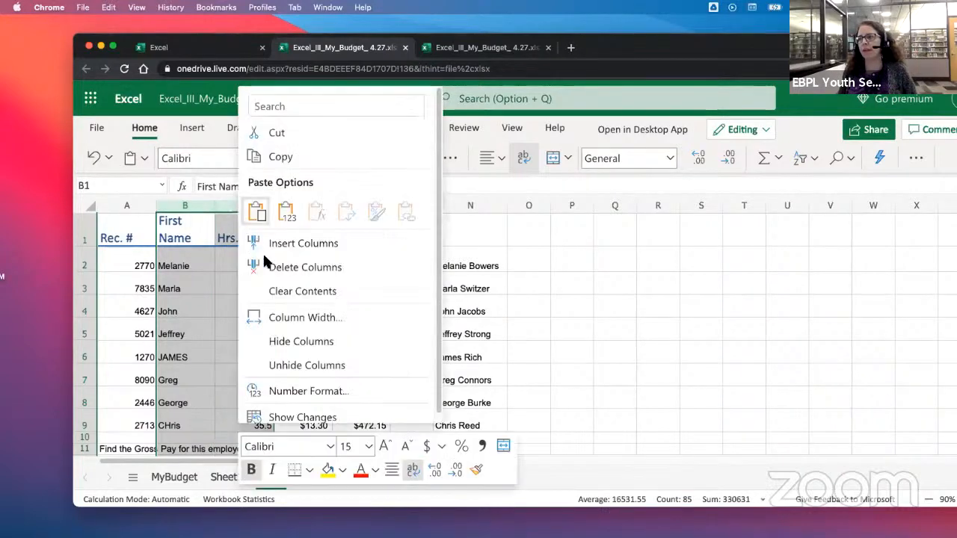
pyautogui.click(266, 363)
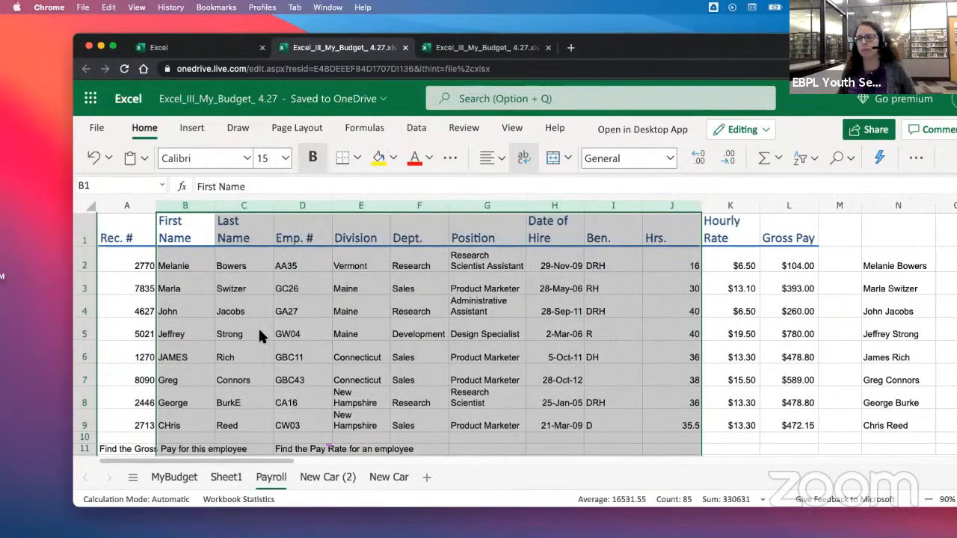
pyautogui.click(260, 335)
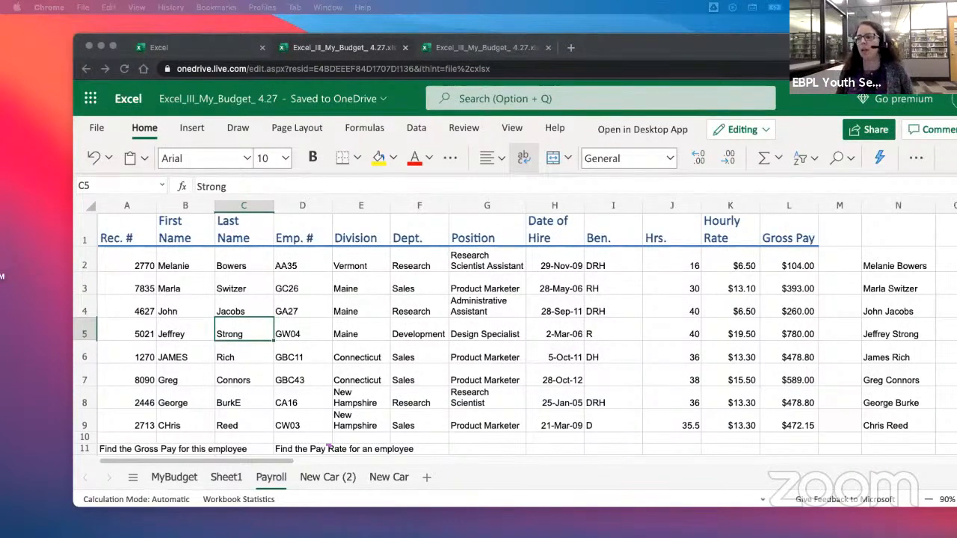
pyautogui.click(255, 298)
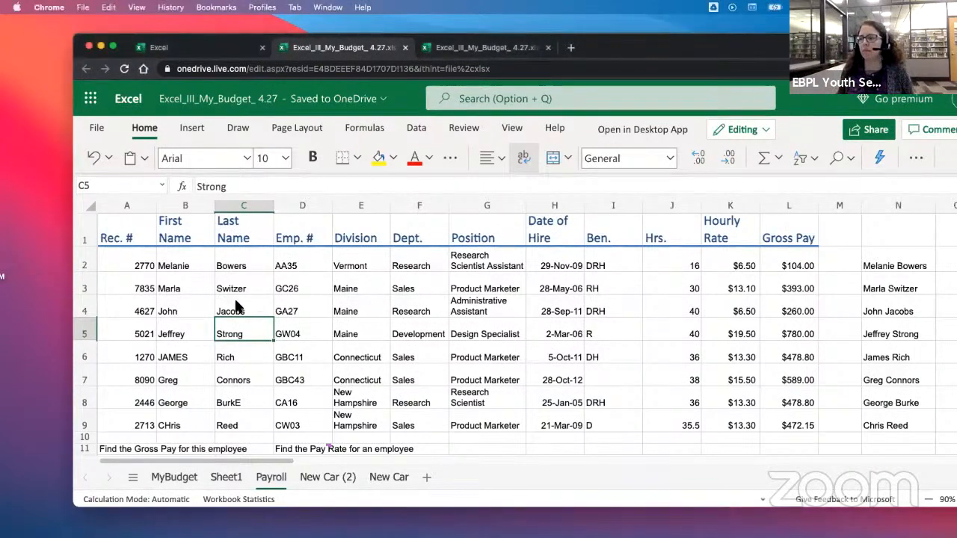
# Hide the adjacent columns from First Name through Hourly Rate (B to K) on the Payroll sheet
pyautogui.click(238, 310)
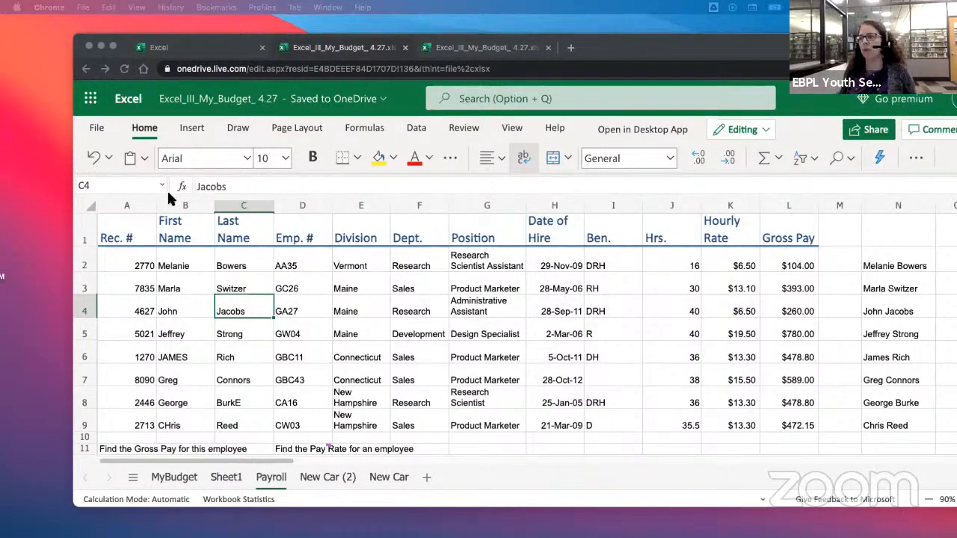
pyautogui.click(189, 205)
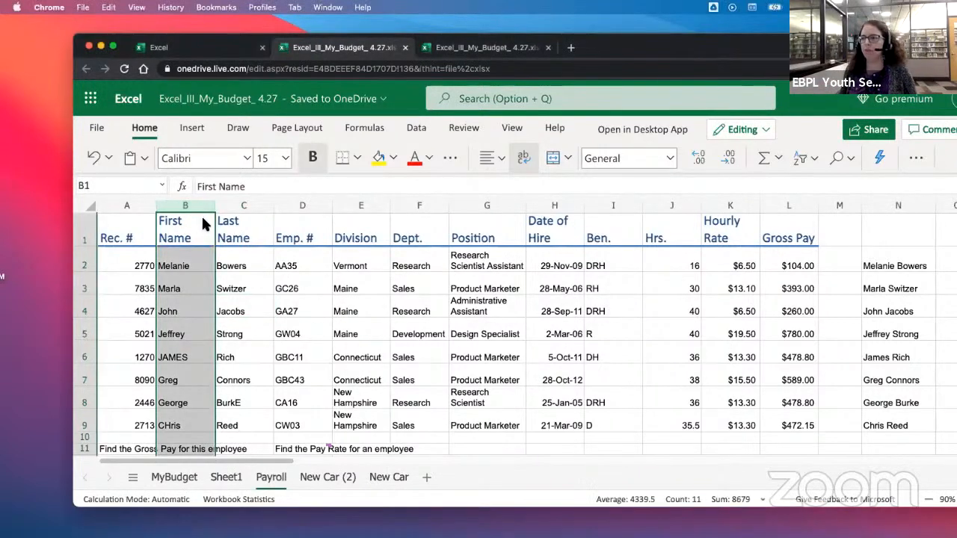
pyautogui.keyDown('shift'); pyautogui.click(707, 209); pyautogui.keyUp('shift')
pyautogui.rightClick(707, 208)
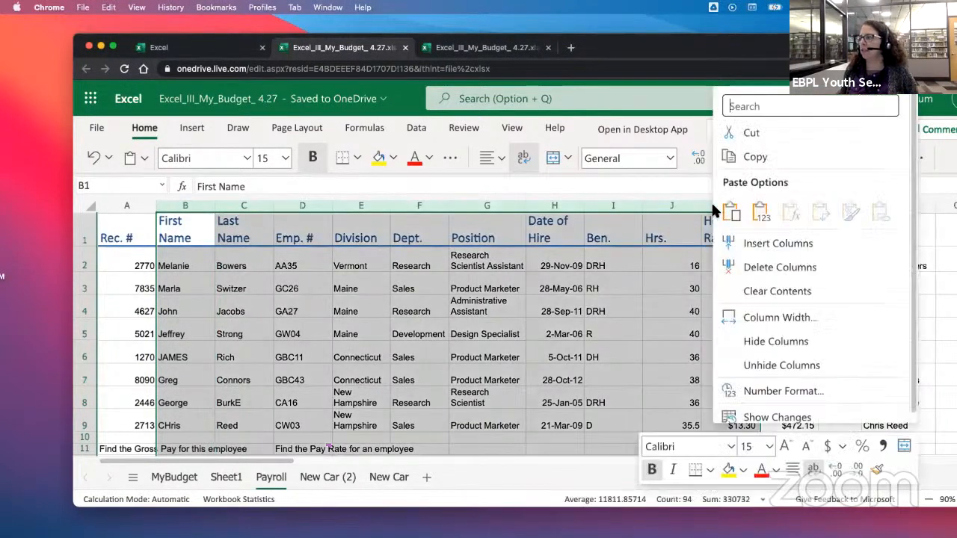
pyautogui.click(755, 341)
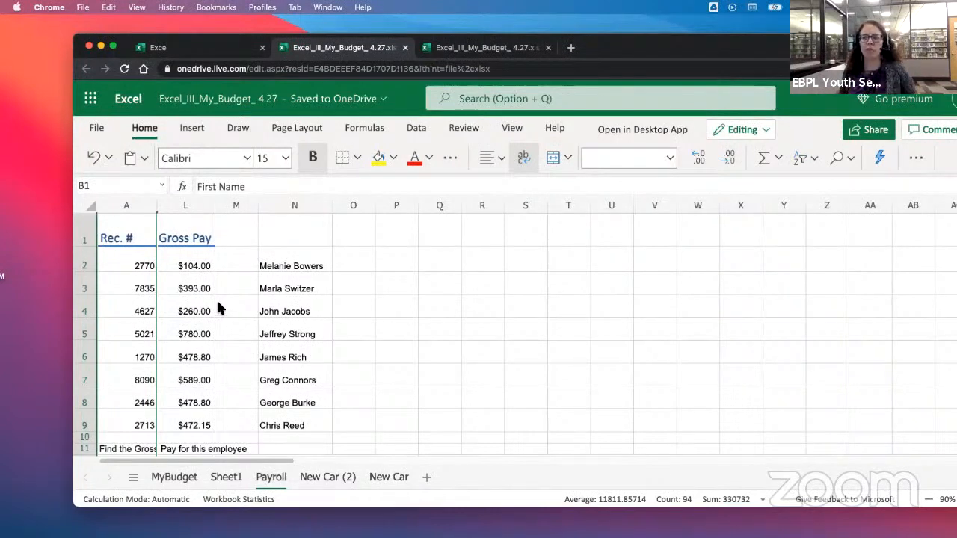
# Unhide columns B to K by selecting the neighbouring Rec. # and Gross Pay columns, and clear the column selection
pyautogui.click(144, 209)
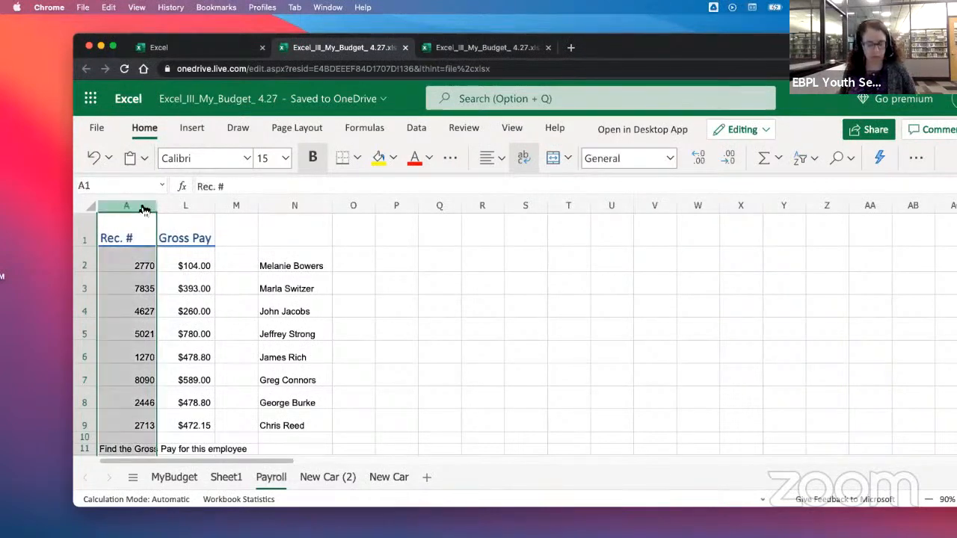
pyautogui.keyDown('shift'); pyautogui.click(183, 206); pyautogui.keyUp('shift')
pyautogui.rightClick(184, 206)
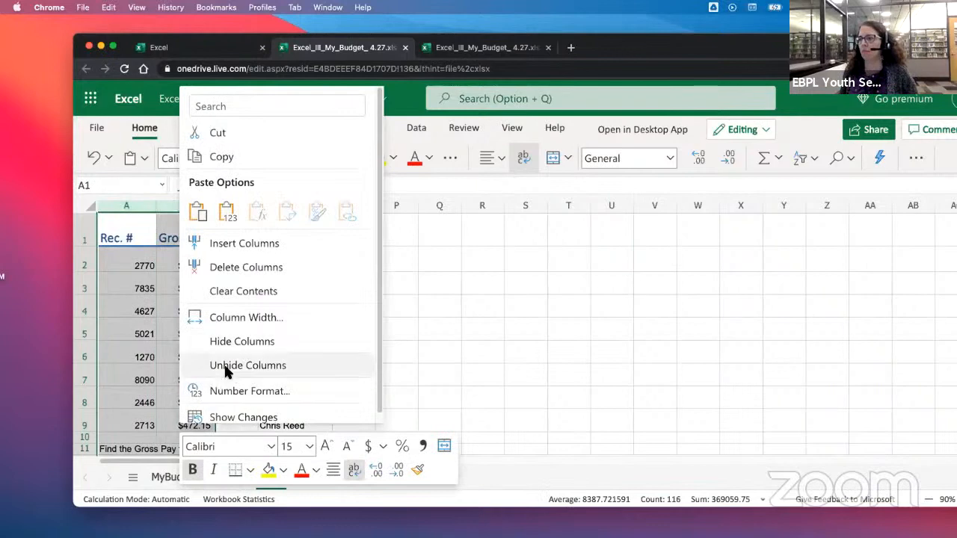
pyautogui.click(244, 365)
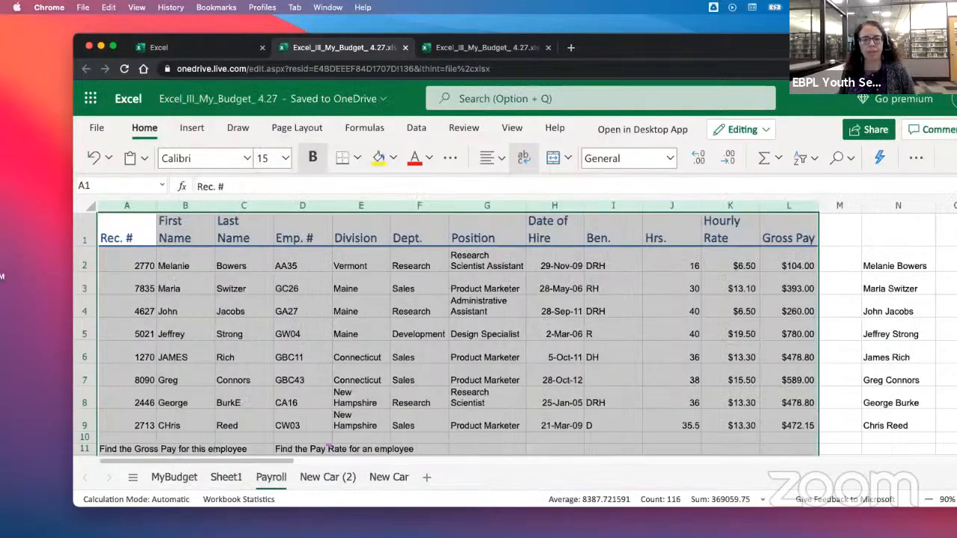
pyautogui.moveTo(329, 38); pyautogui.dragTo(300, 25)
pyautogui.click(455, 320)
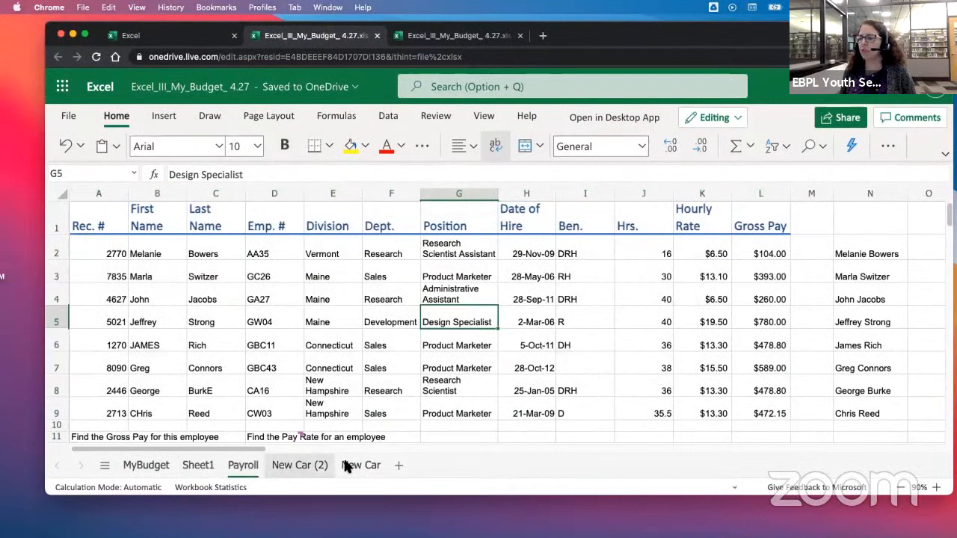
# Add two blank sheets to the workbook, placing both after the New Car sheet
pyautogui.click(397, 464)
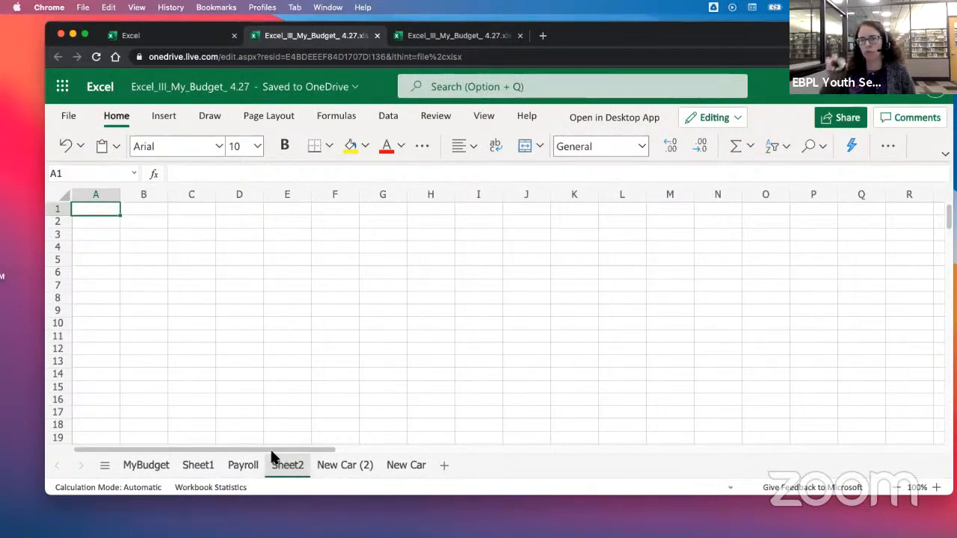
pyautogui.moveTo(287, 467); pyautogui.dragTo(426, 477)
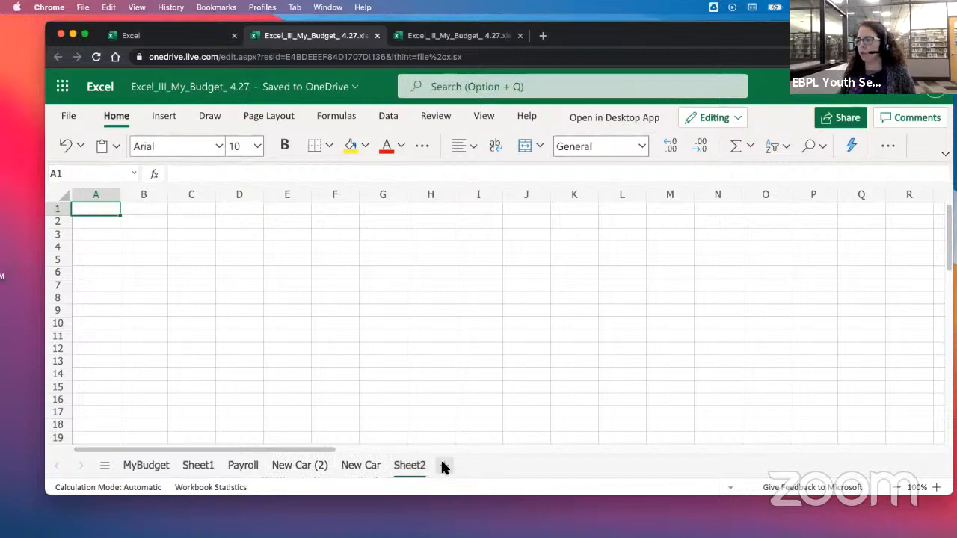
pyautogui.click(443, 465)
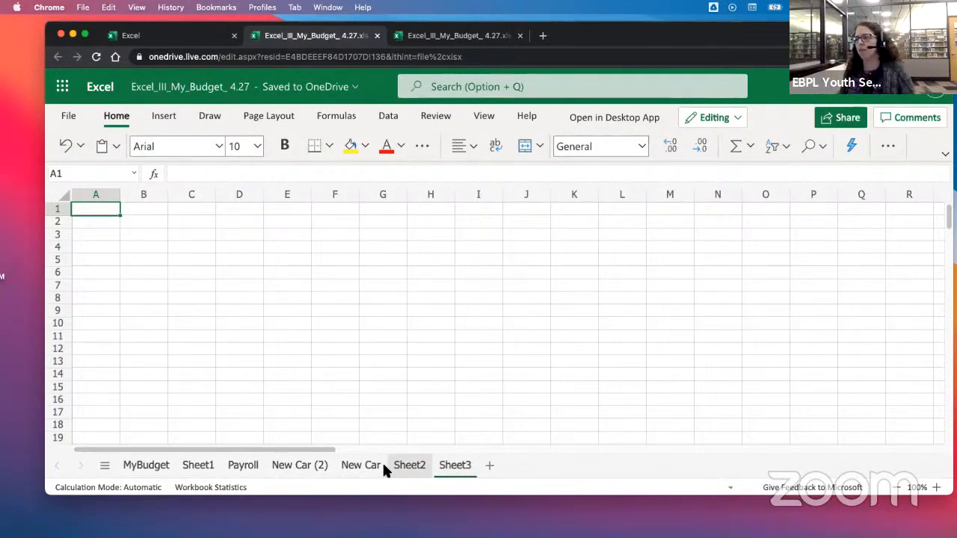
# Move the New Car sheet to the end of the sheet order and add two more blank sheets after it
pyautogui.click(356, 469)
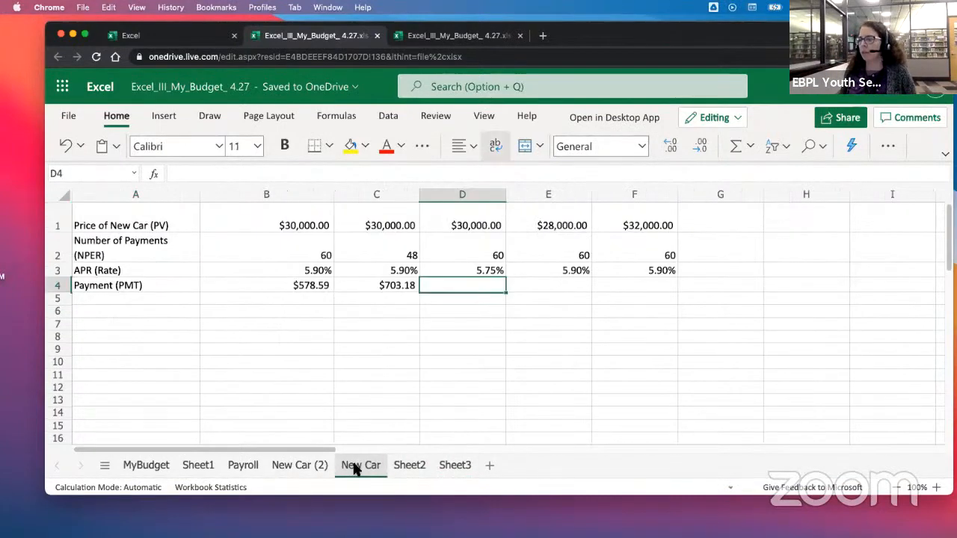
pyautogui.moveTo(356, 469); pyautogui.dragTo(489, 468)
pyautogui.click(489, 466)
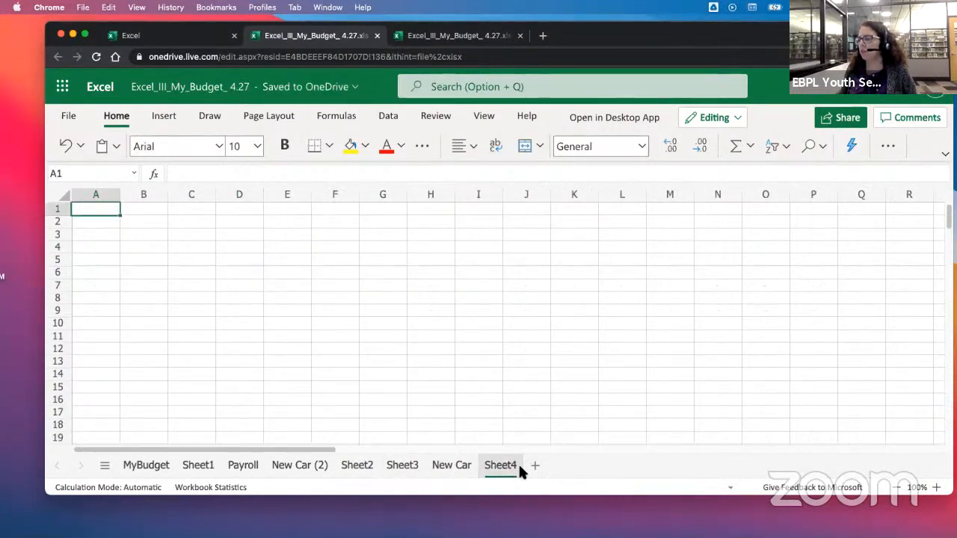
pyautogui.click(534, 467)
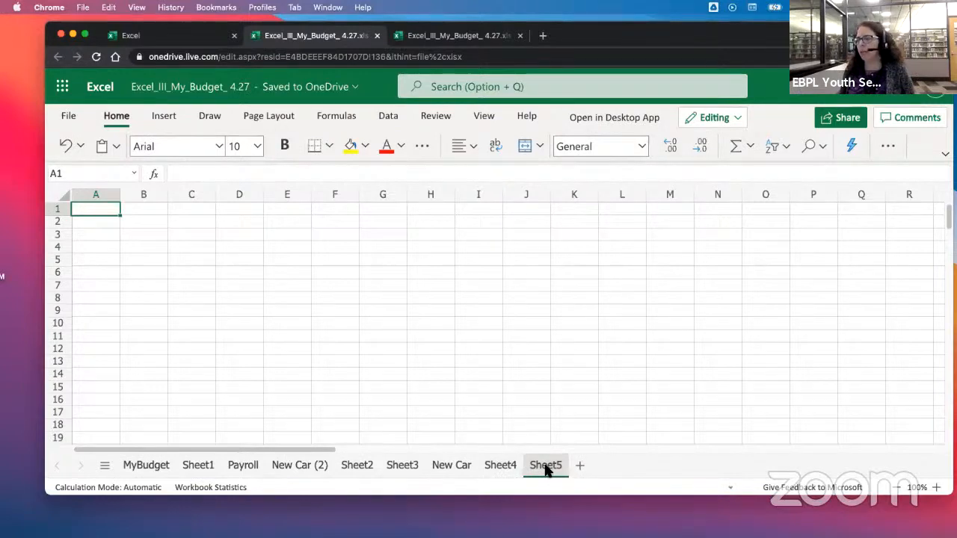
# Delete Sheet5 from the workbook and confirm the deletion
pyautogui.rightClick(547, 469)
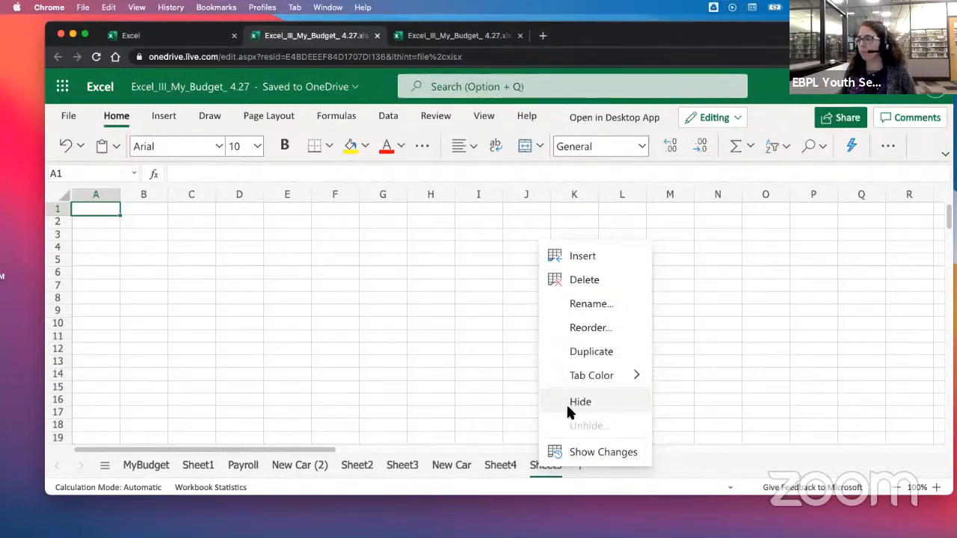
pyautogui.click(576, 280)
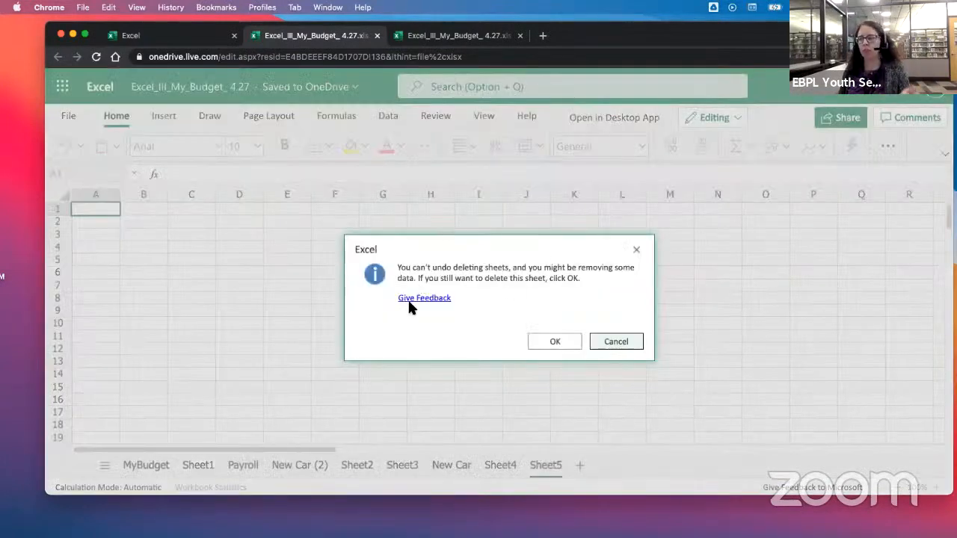
pyautogui.click(542, 336)
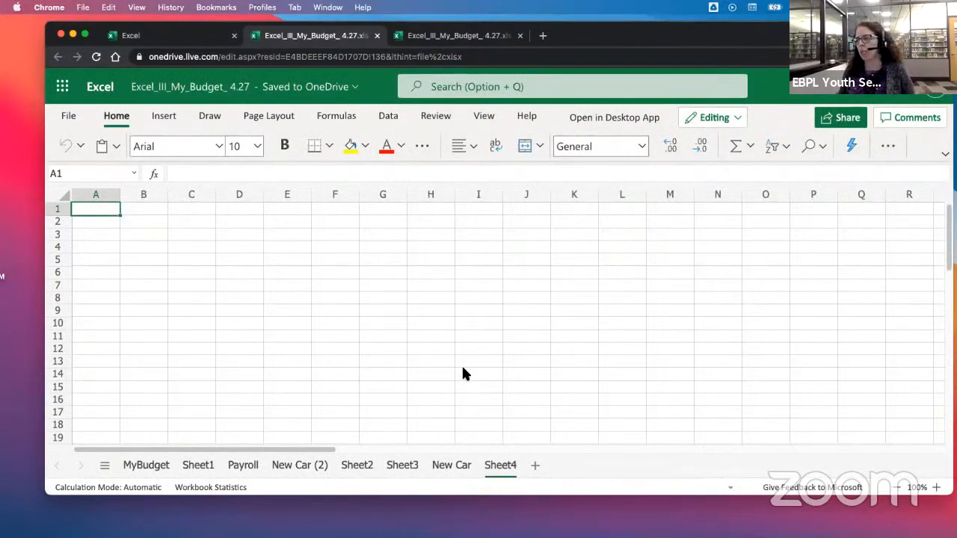
# Hide Sheet4 and restore it by unhiding it from the New Car sheet
pyautogui.rightClick(497, 467)
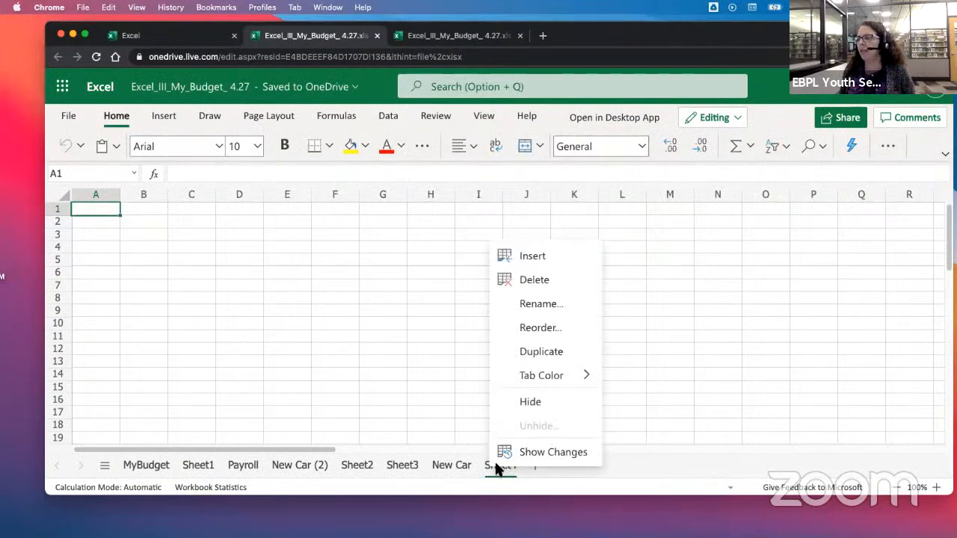
pyautogui.click(517, 403)
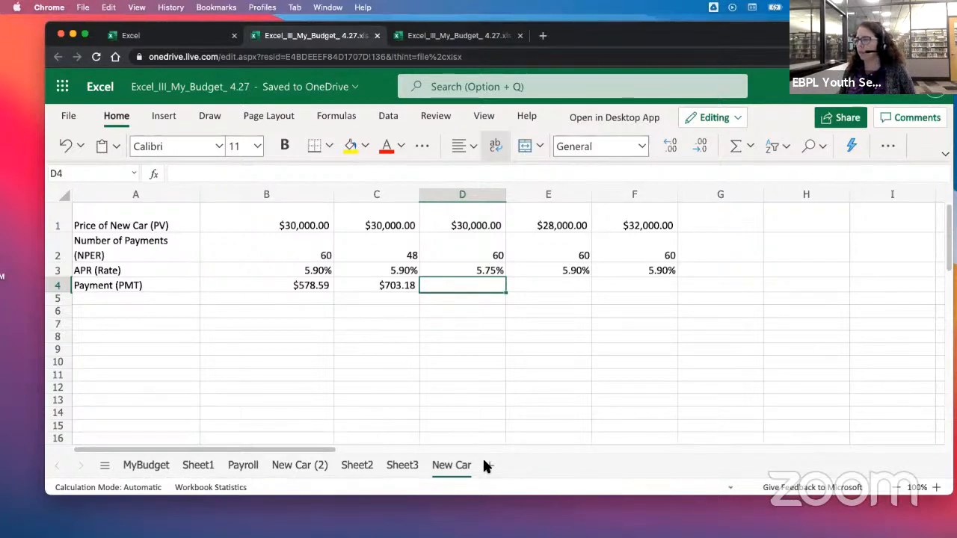
pyautogui.rightClick(451, 467)
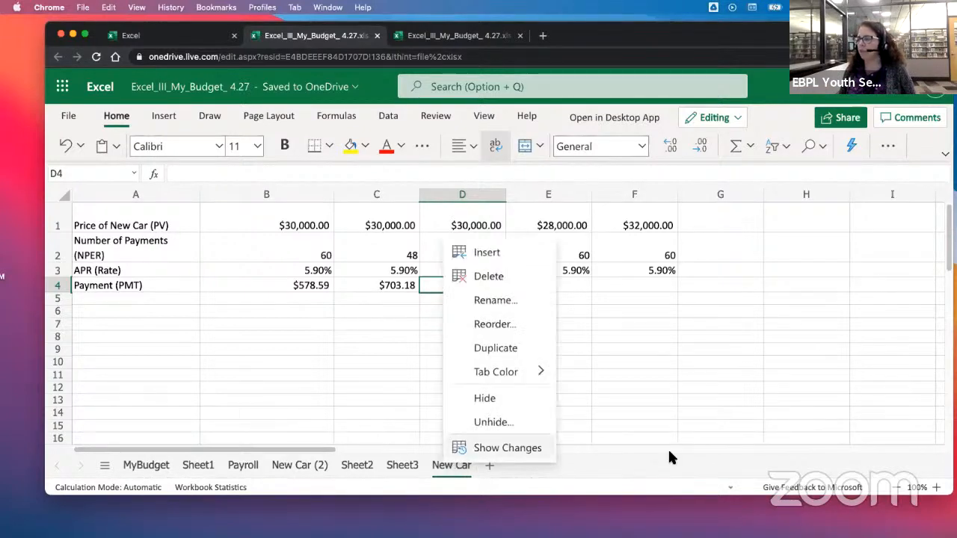
pyautogui.click(599, 467)
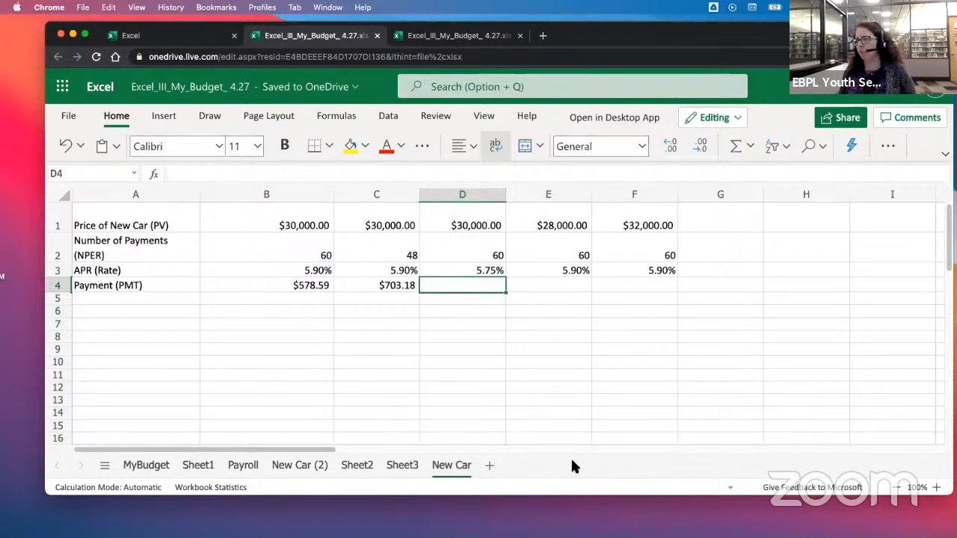
pyautogui.rightClick(451, 466)
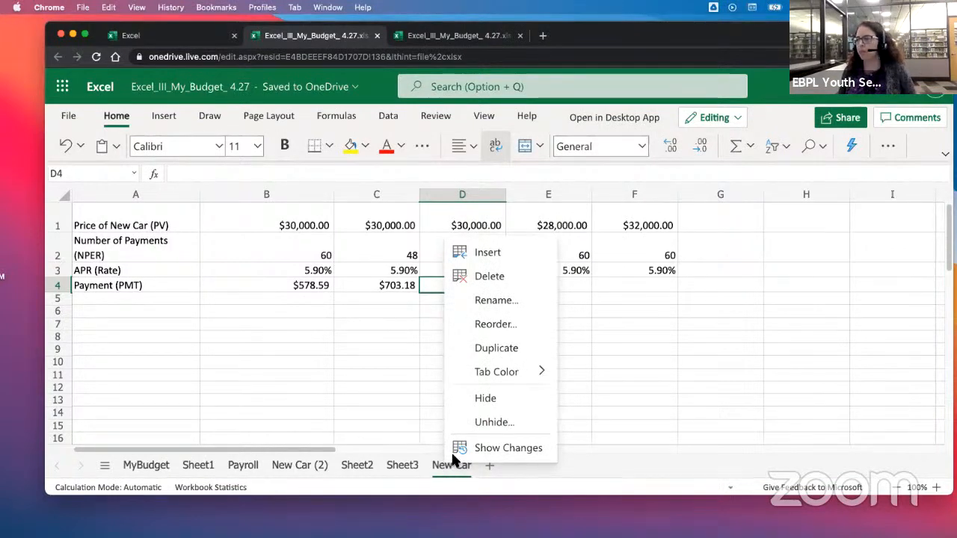
pyautogui.click(463, 421)
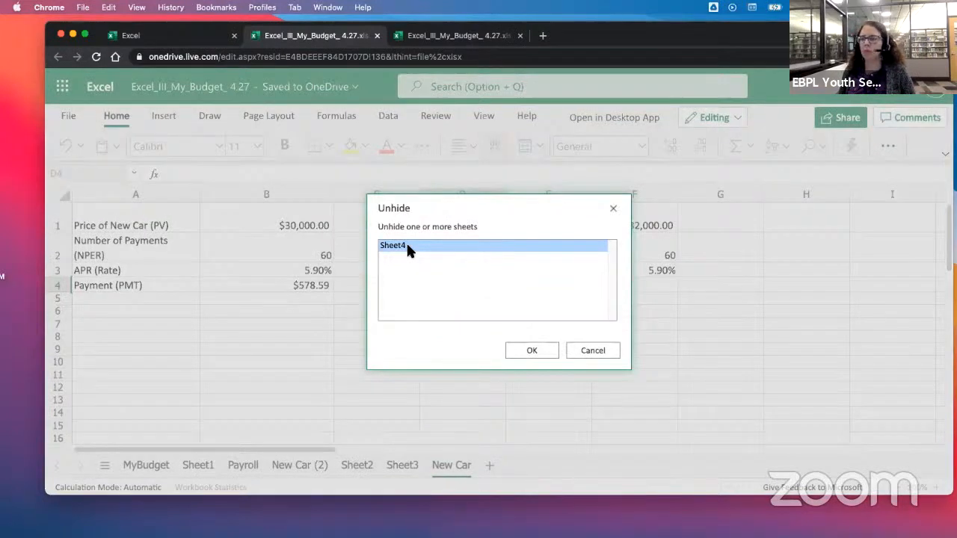
pyautogui.click(538, 348)
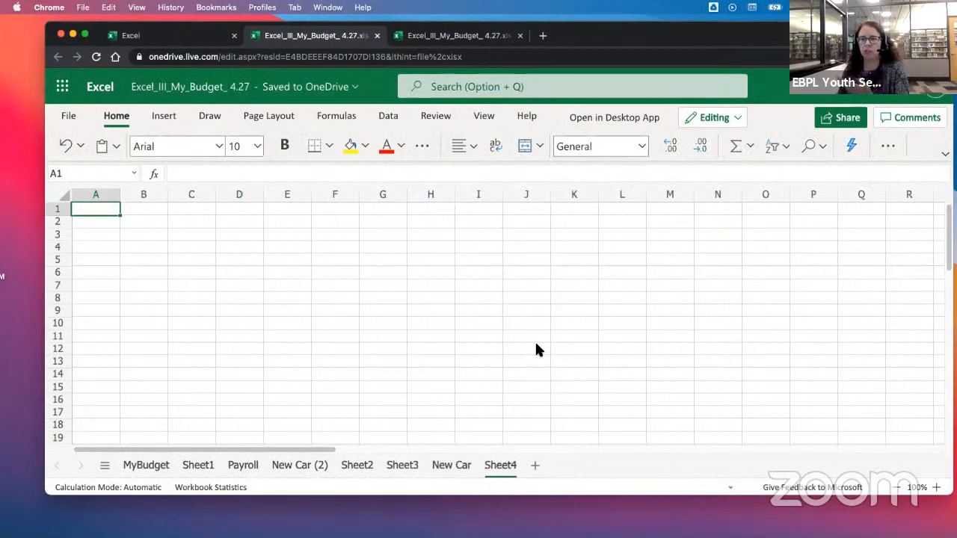
# Hide the MyBudget sheet and restore it by unhiding it from Sheet1
pyautogui.click(451, 465)
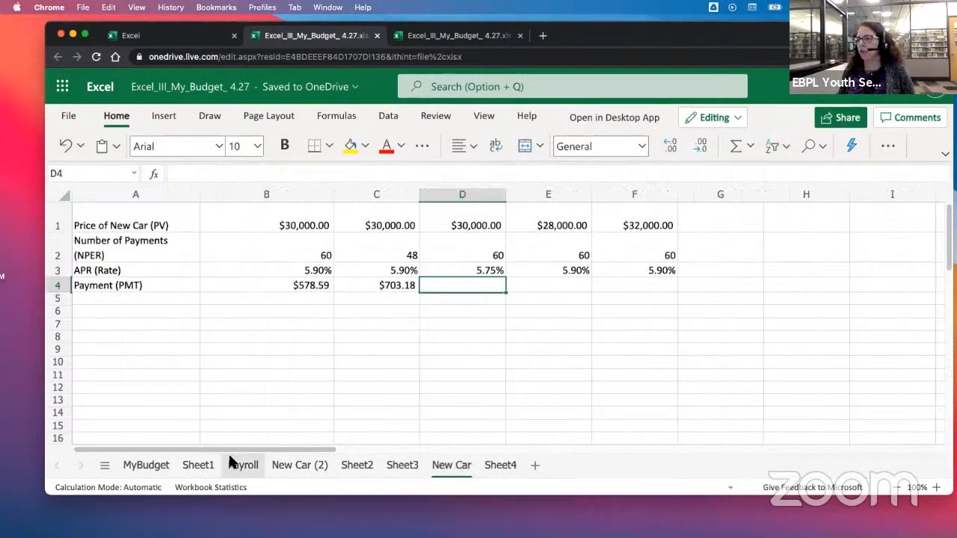
pyautogui.rightClick(141, 465)
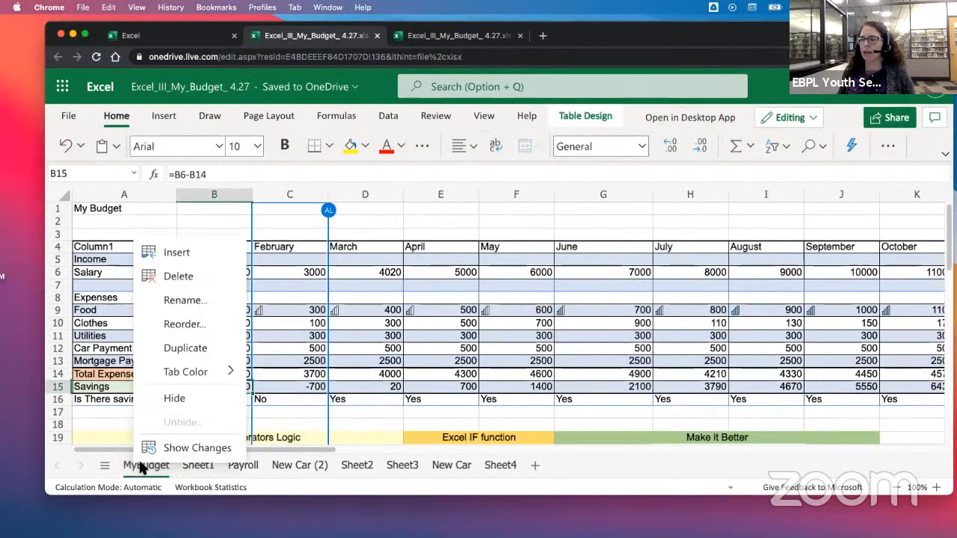
pyautogui.click(160, 397)
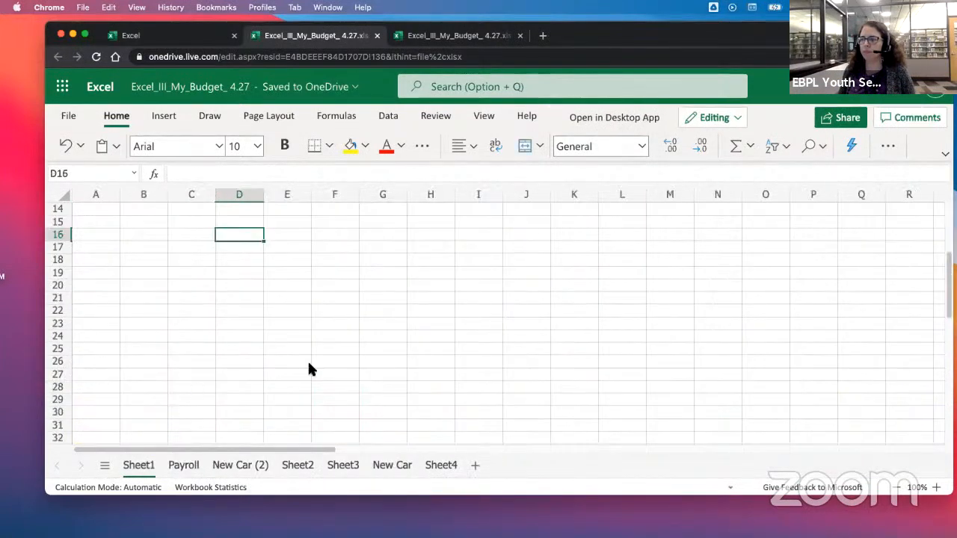
pyautogui.rightClick(127, 465)
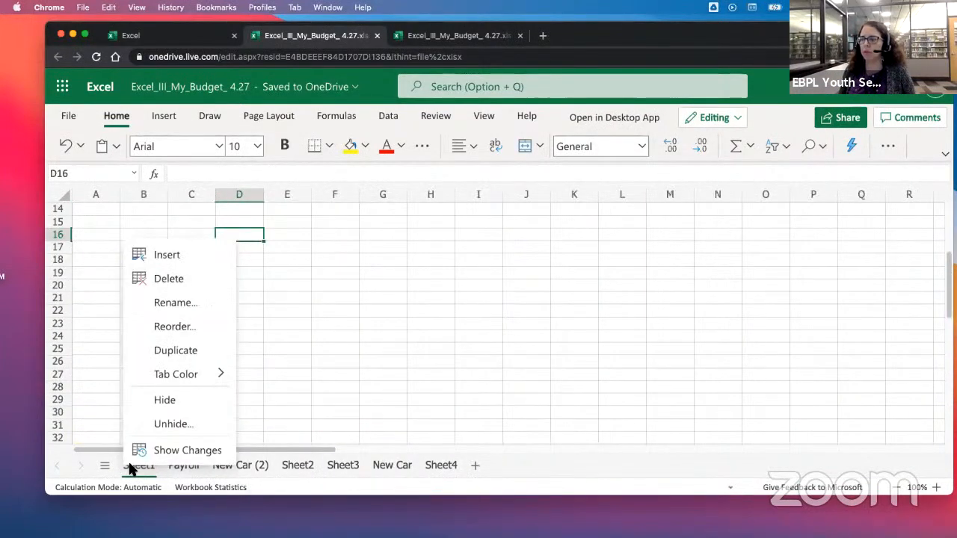
pyautogui.click(148, 423)
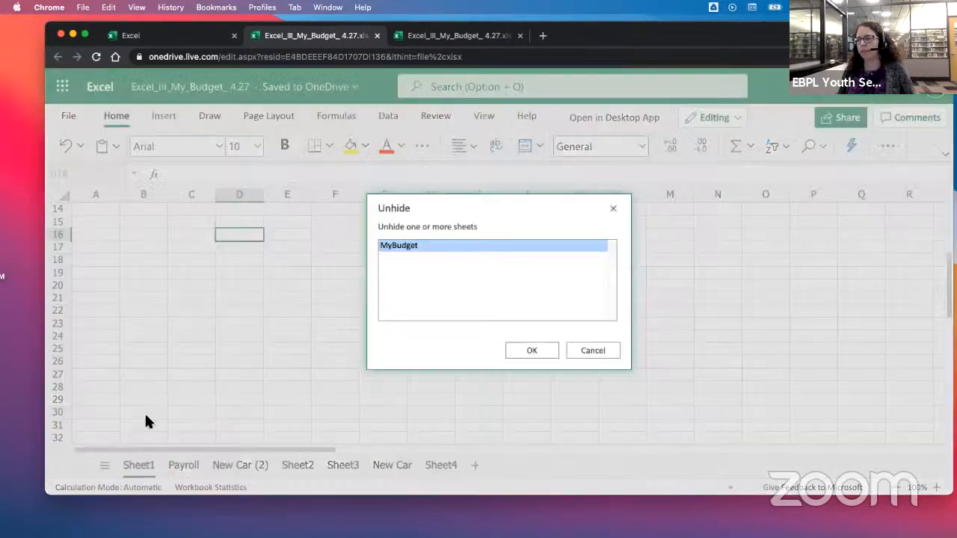
pyautogui.click(531, 352)
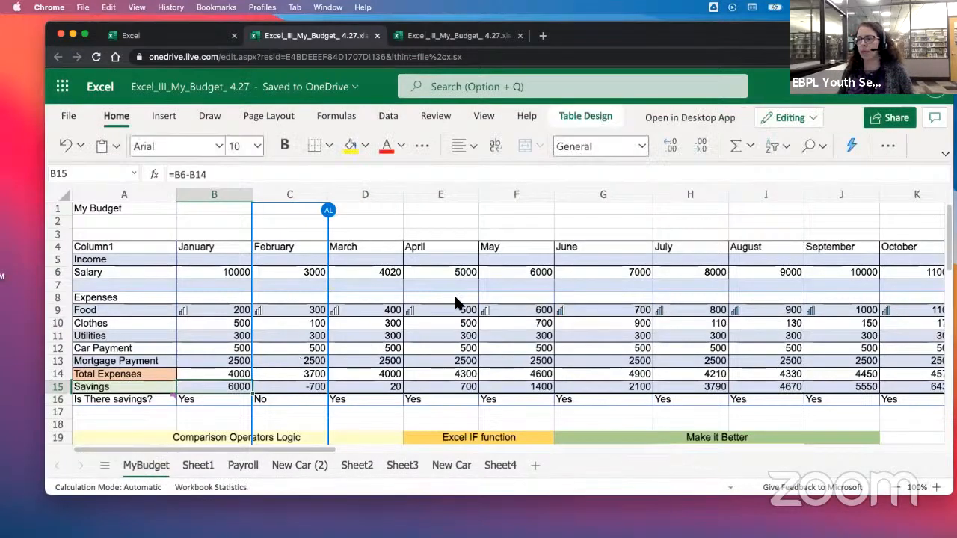
# Hide the adjacent April through June columns (E to G) on the MyBudget sheet
pyautogui.click(464, 220)
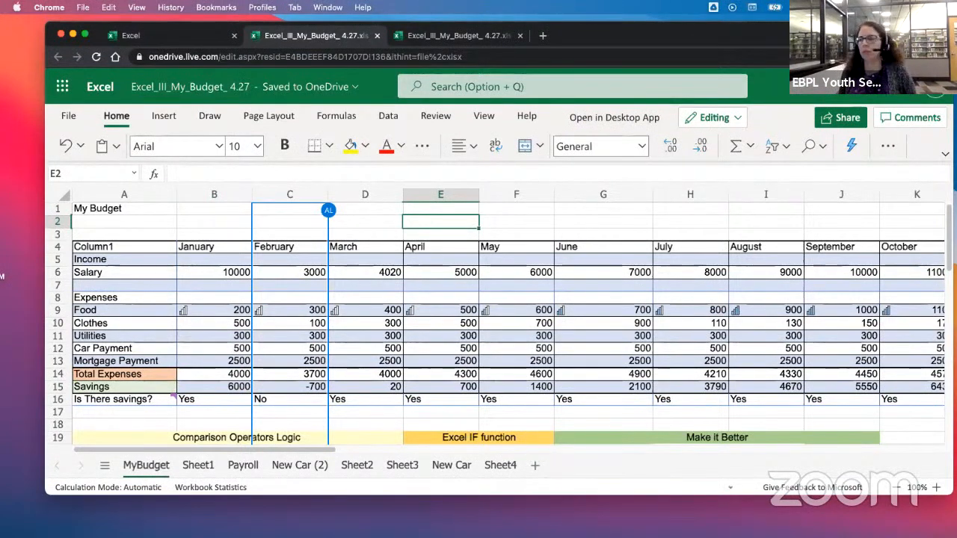
pyautogui.click(608, 222)
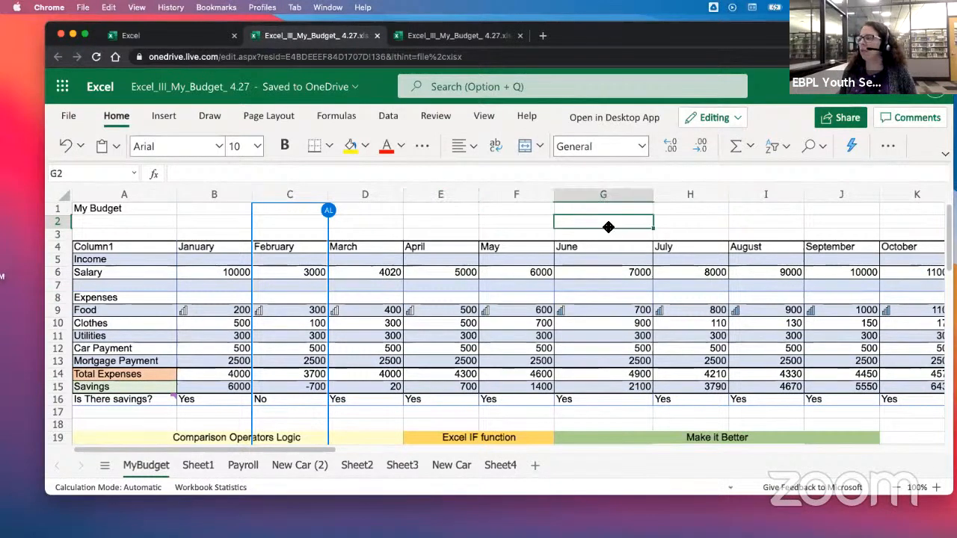
pyautogui.click(460, 196)
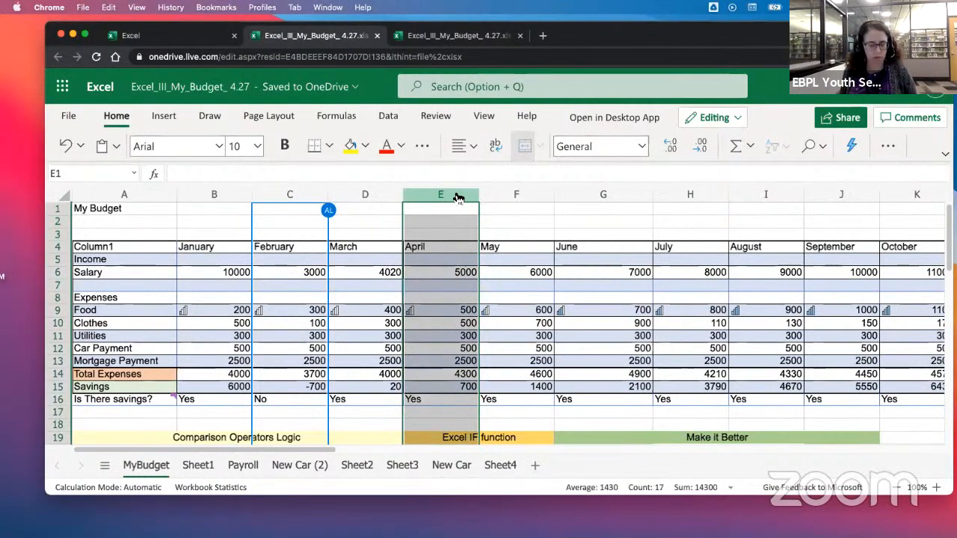
pyautogui.keyDown('shift'); pyautogui.click(606, 196); pyautogui.keyUp('shift')
pyautogui.rightClick(606, 198)
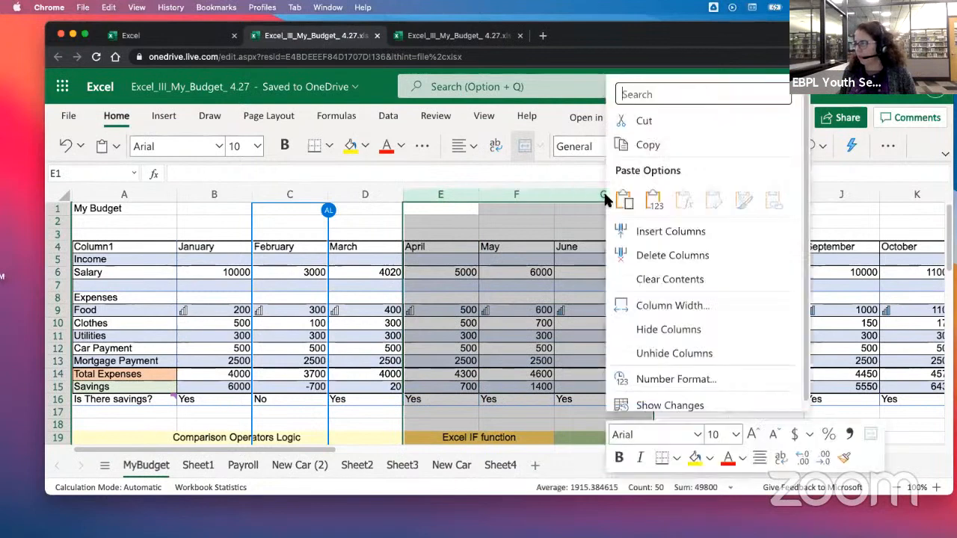
pyautogui.click(673, 329)
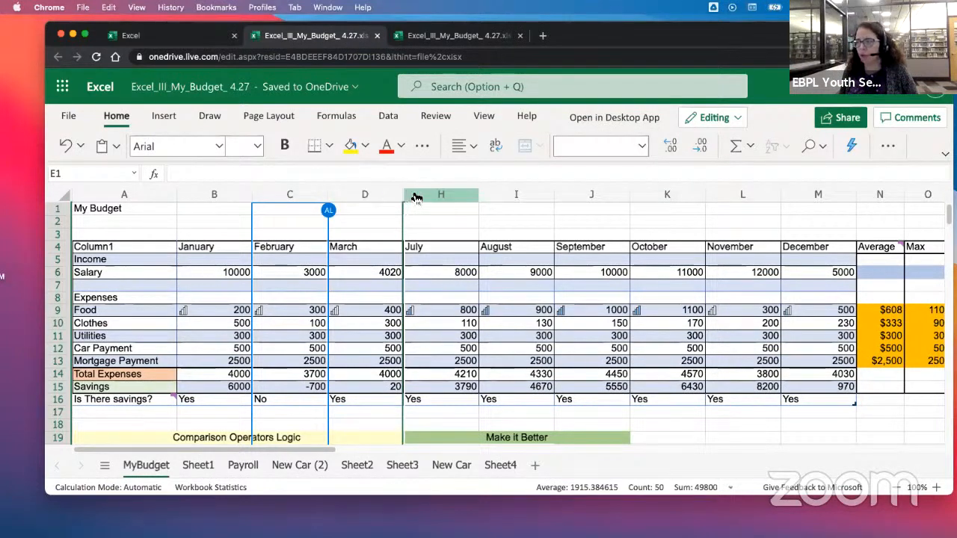
# Unhide the April through June columns between columns D and H on the MyBudget sheet
pyautogui.click(365, 194)
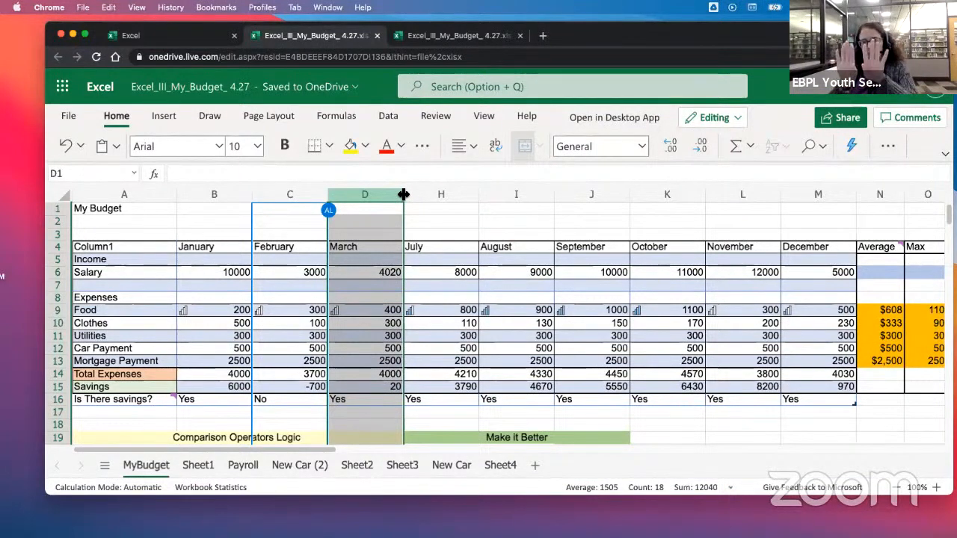
pyautogui.keyDown('shift'); pyautogui.click(442, 196); pyautogui.keyUp('shift')
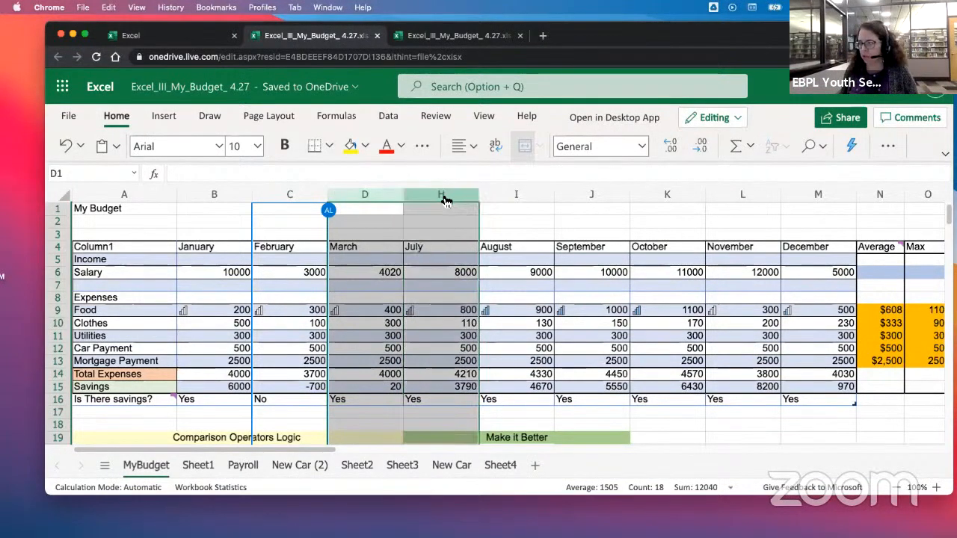
pyautogui.rightClick(441, 197)
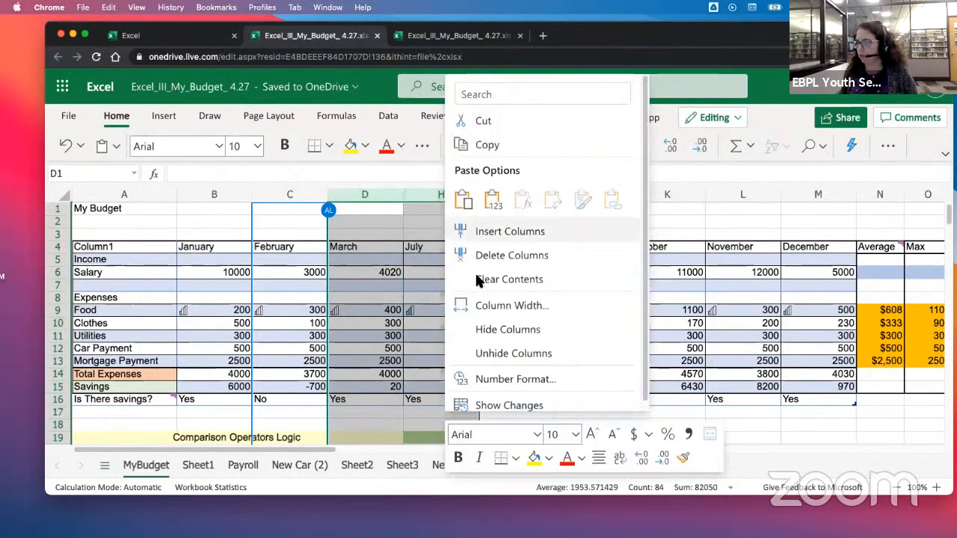
pyautogui.click(476, 347)
pyautogui.click(443, 220)
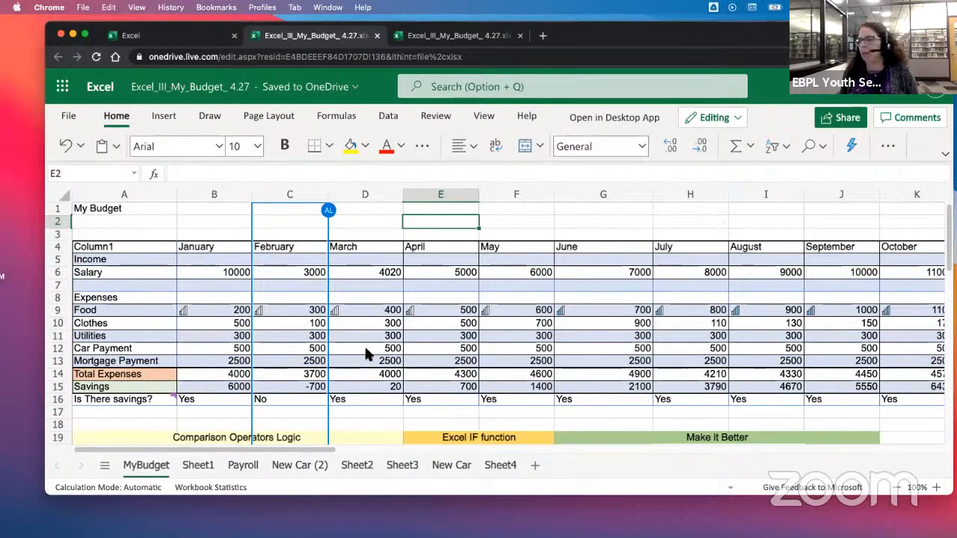
# Rename the New Car (2) sheet as "New Car for the summer"
pyautogui.click(303, 465)
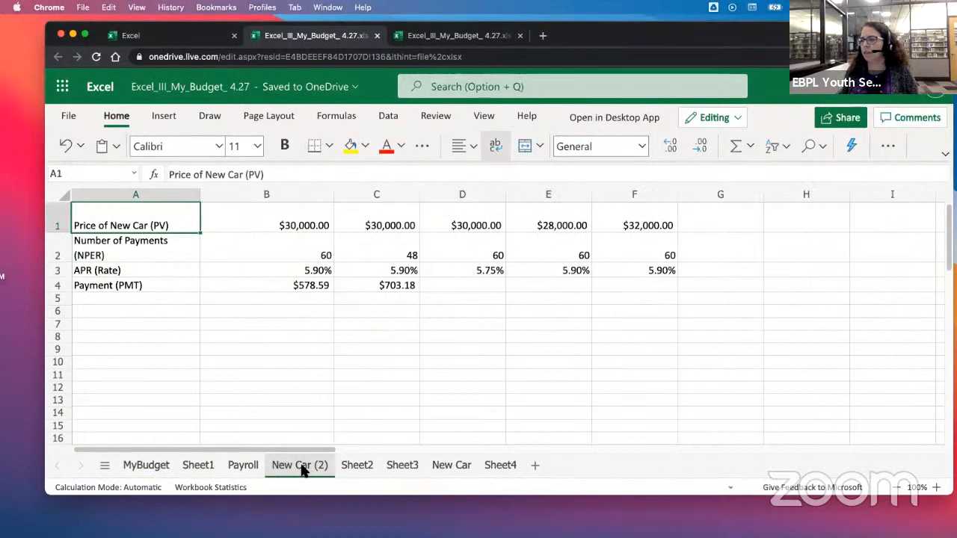
pyautogui.rightClick(303, 466)
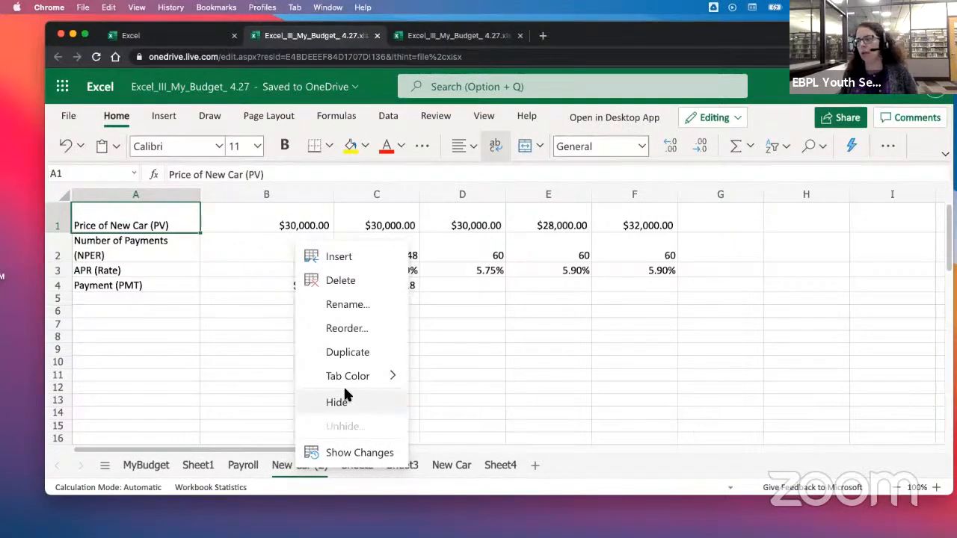
pyautogui.click(334, 303)
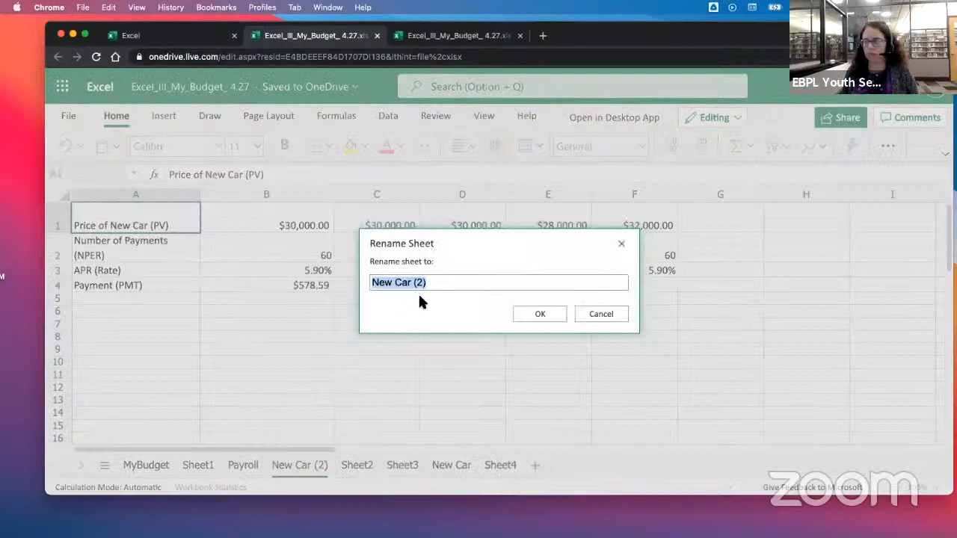
pyautogui.click(443, 284)
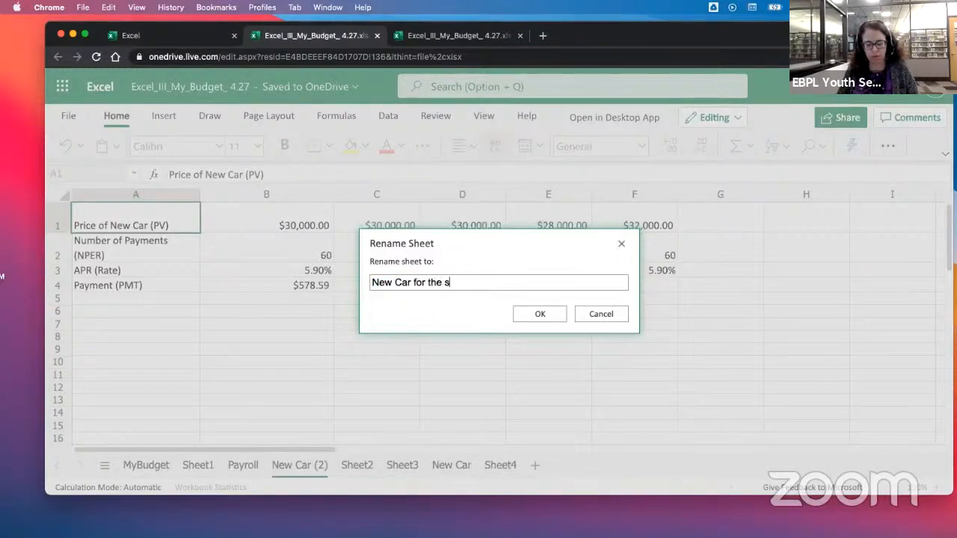
pyautogui.click(541, 313)
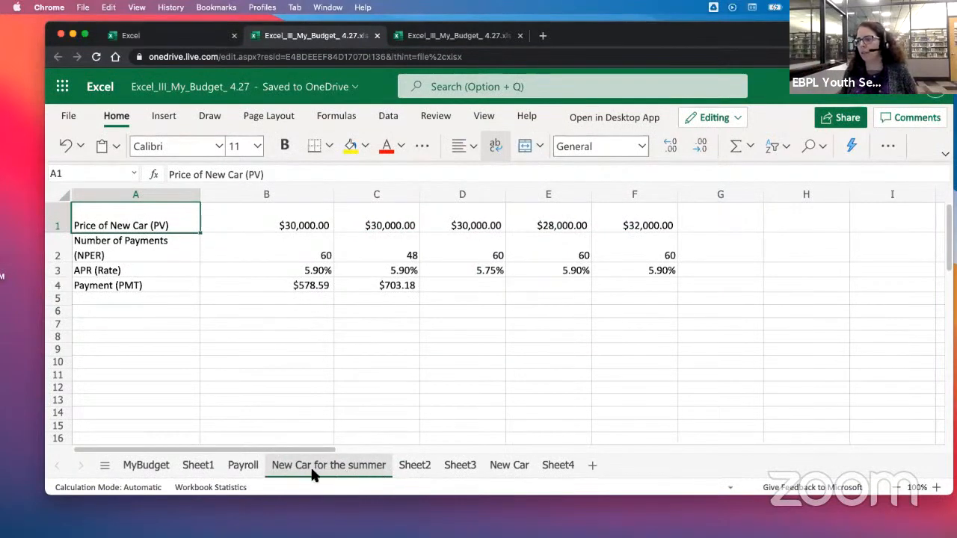
# Rename Sheet2 as "calculations"
pyautogui.doubleClick(412, 466)
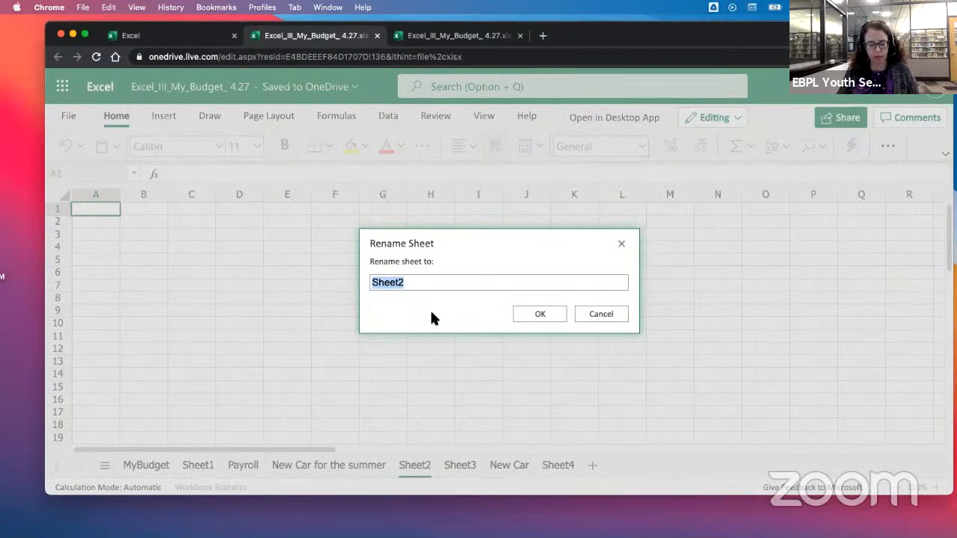
pyautogui.write('calculations')
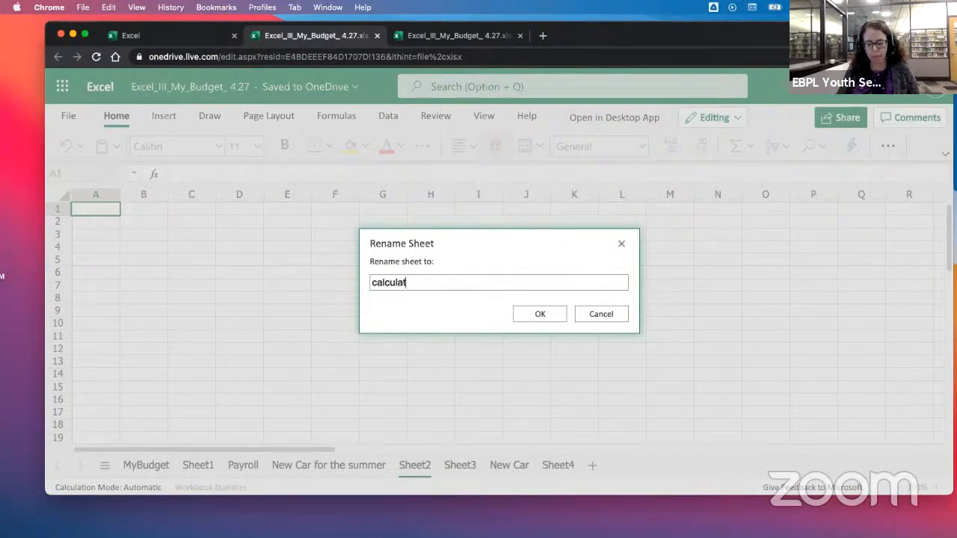
pyautogui.click(528, 314)
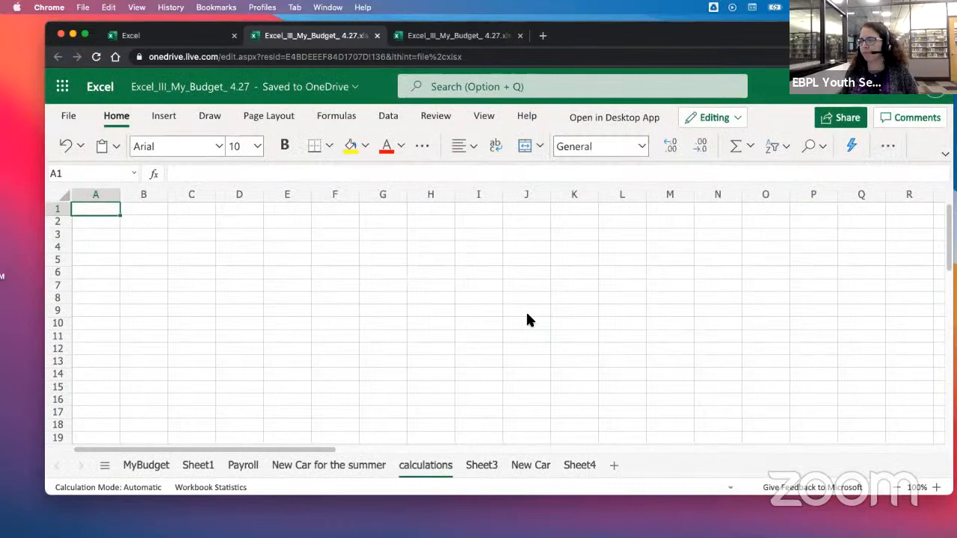
pyautogui.doubleClick(417, 464)
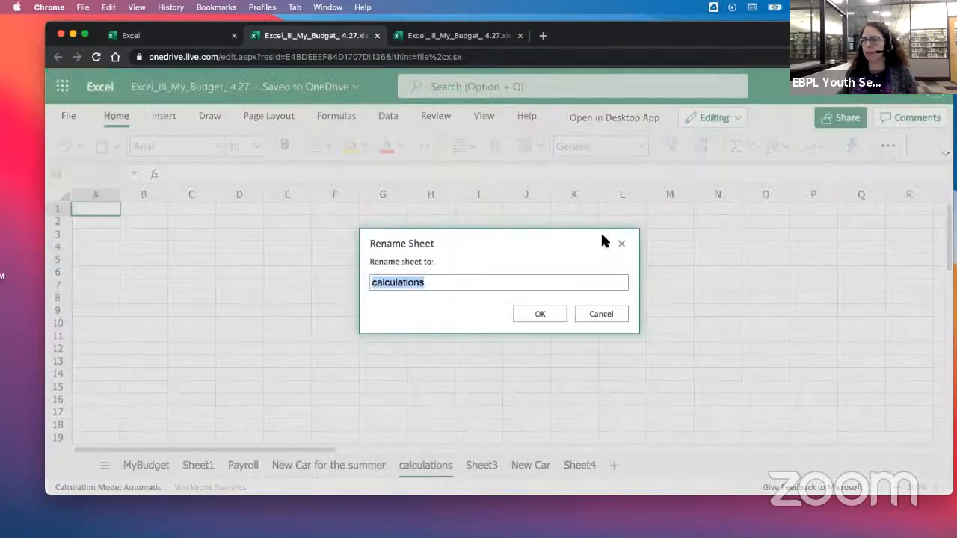
pyautogui.click(621, 246)
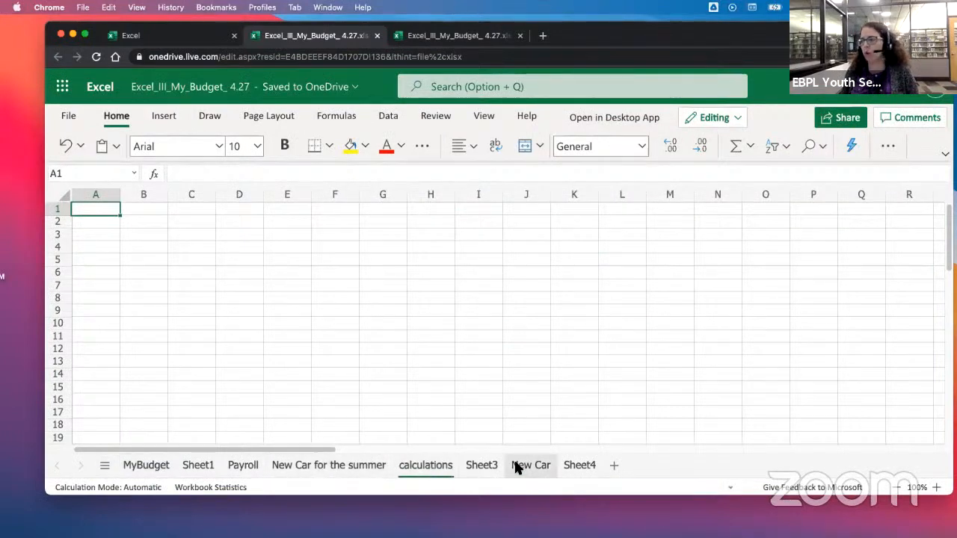
# Set the MyBudget sheet's tab color to standard green and Sheet1's tab color to standard red
pyautogui.click(154, 467)
pyautogui.rightClick(157, 467)
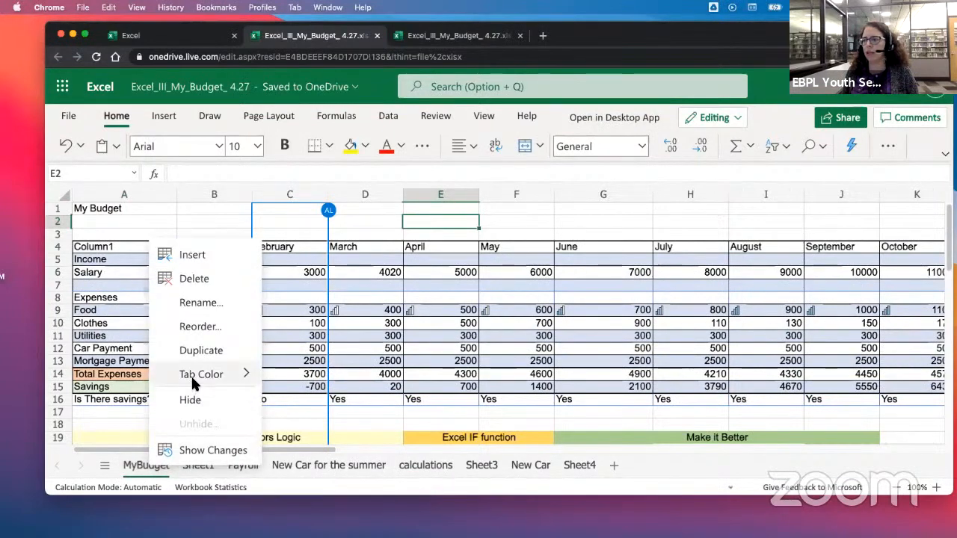
pyautogui.moveTo(193, 375)
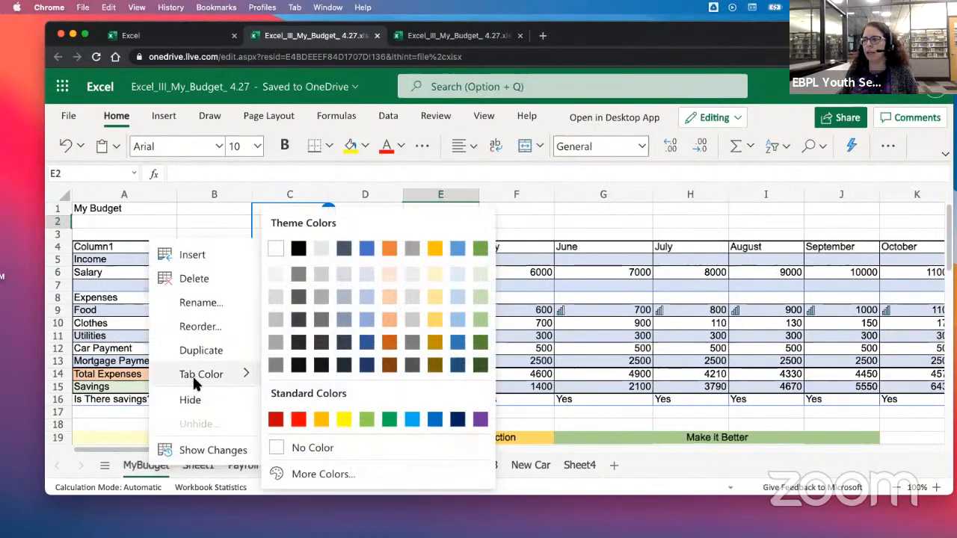
pyautogui.click(390, 419)
pyautogui.rightClick(198, 466)
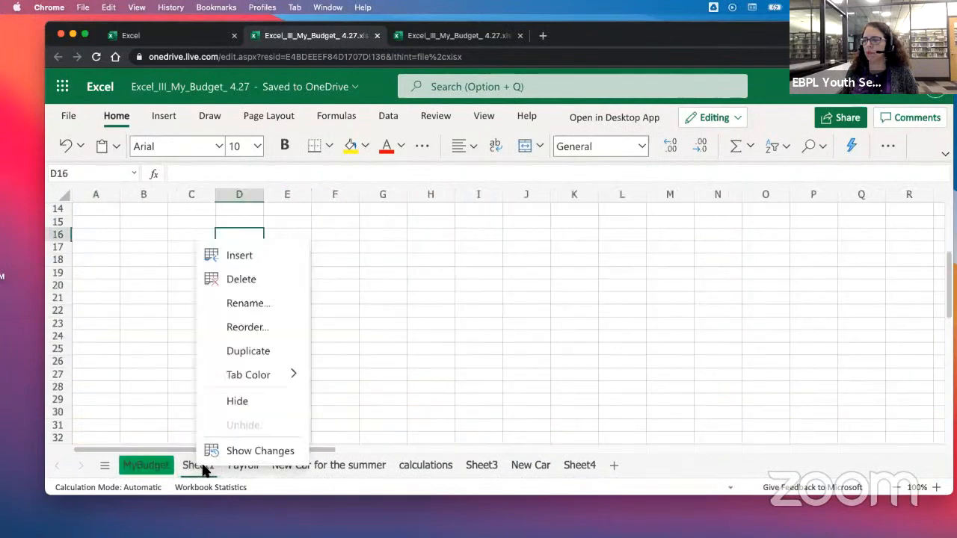
pyautogui.moveTo(234, 377)
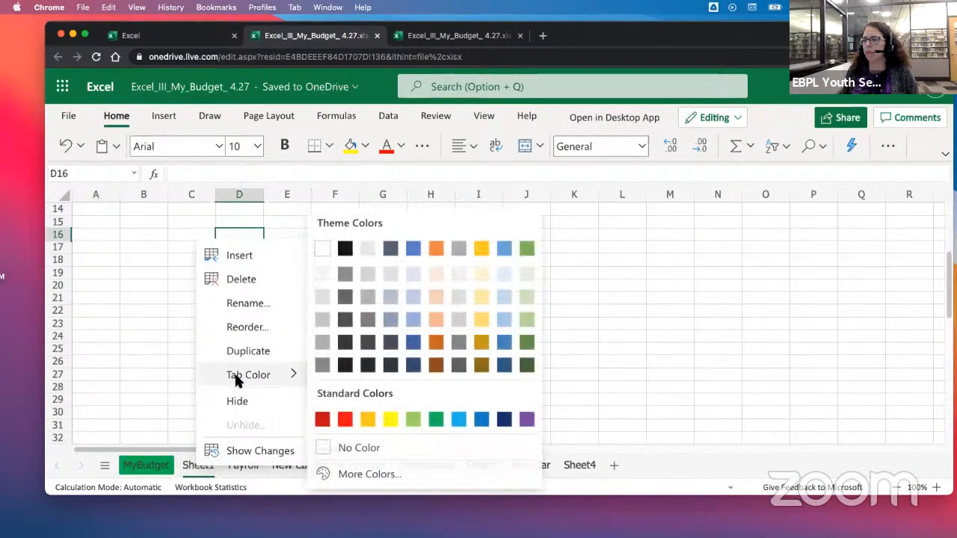
pyautogui.click(346, 421)
# Set the Payroll sheet's tab color to standard purple
pyautogui.rightClick(231, 469)
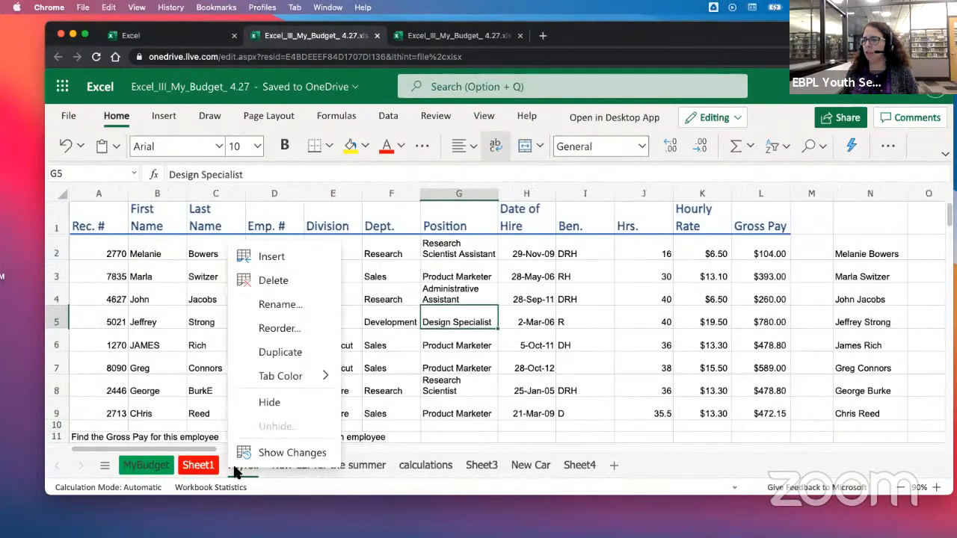
pyautogui.moveTo(295, 370)
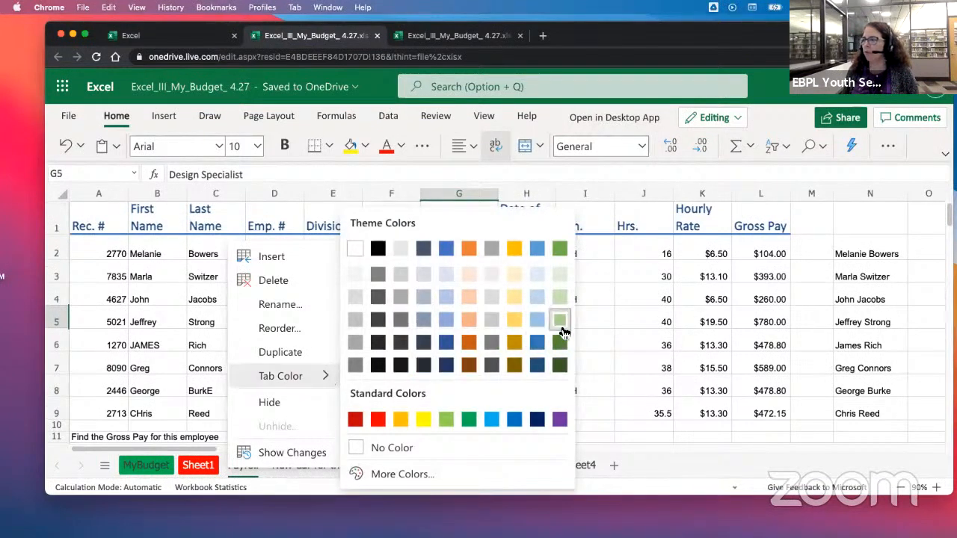
pyautogui.click(560, 420)
# Set the New Car for the summer sheet's tab color to yellow and replace it with the light gray theme color
pyautogui.rightClick(288, 465)
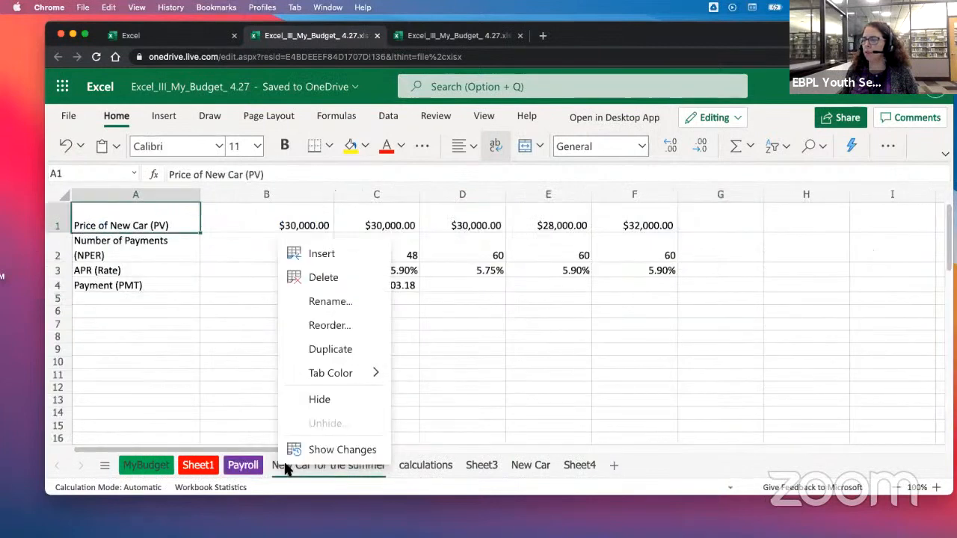
pyautogui.moveTo(341, 378)
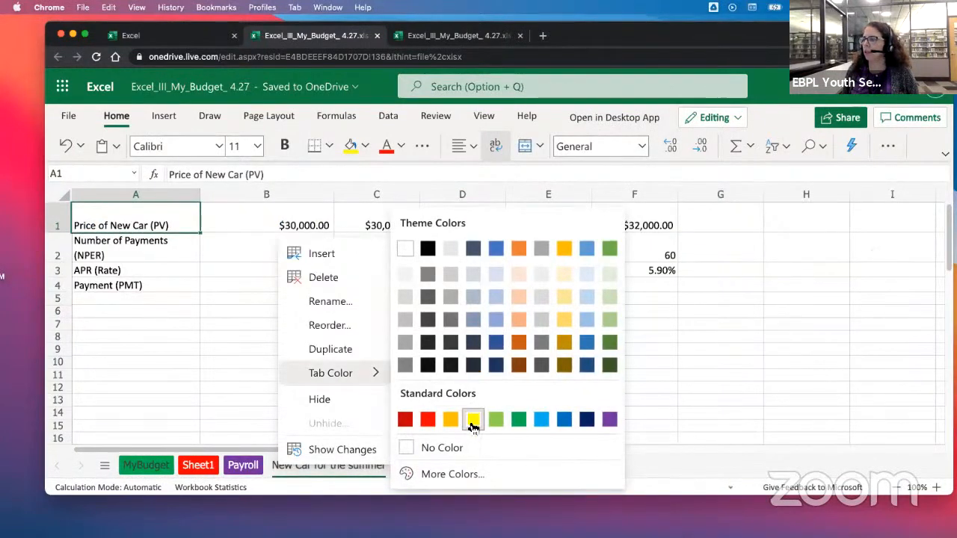
pyautogui.click(468, 419)
pyautogui.click(228, 375)
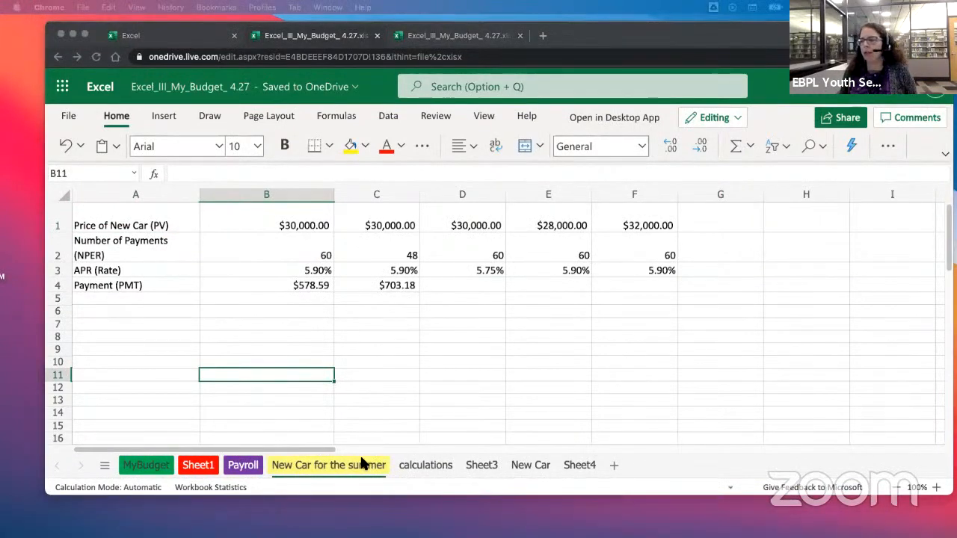
pyautogui.rightClick(344, 472)
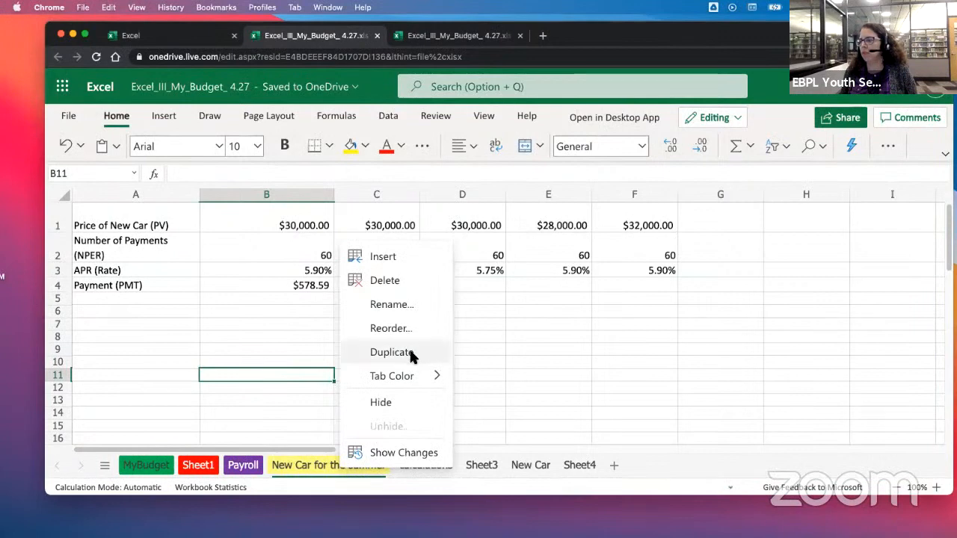
pyautogui.moveTo(403, 380)
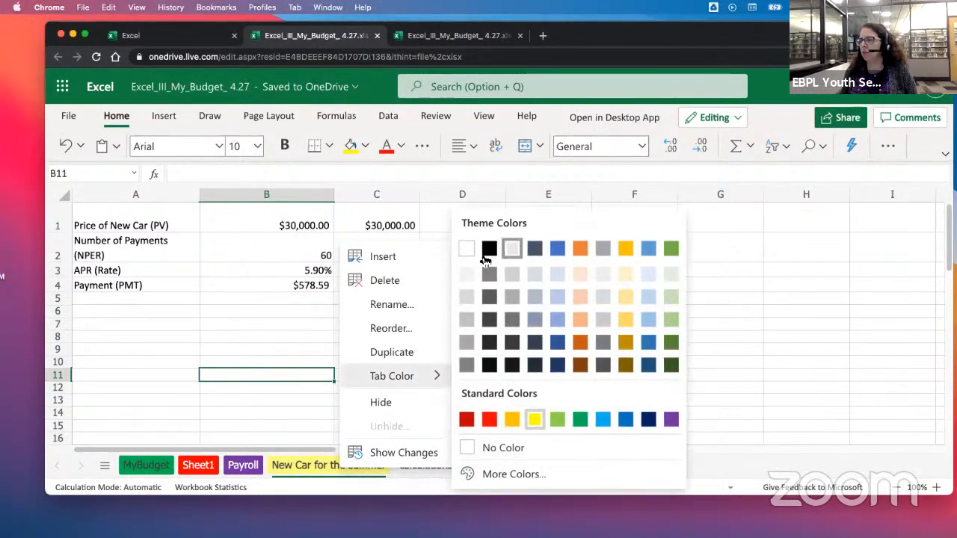
pyautogui.click(513, 252)
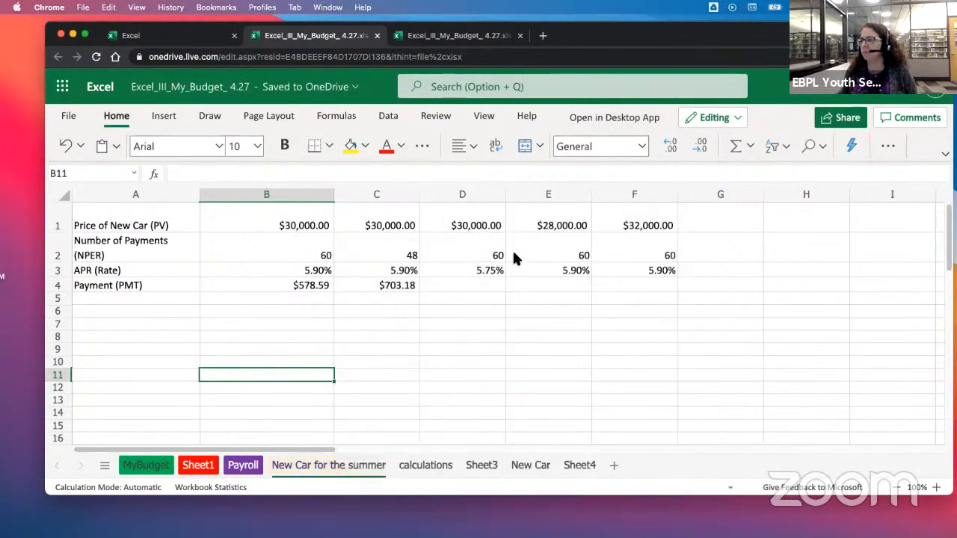
# Remove the tab color from the New Car for the summer sheet
pyautogui.rightClick(326, 469)
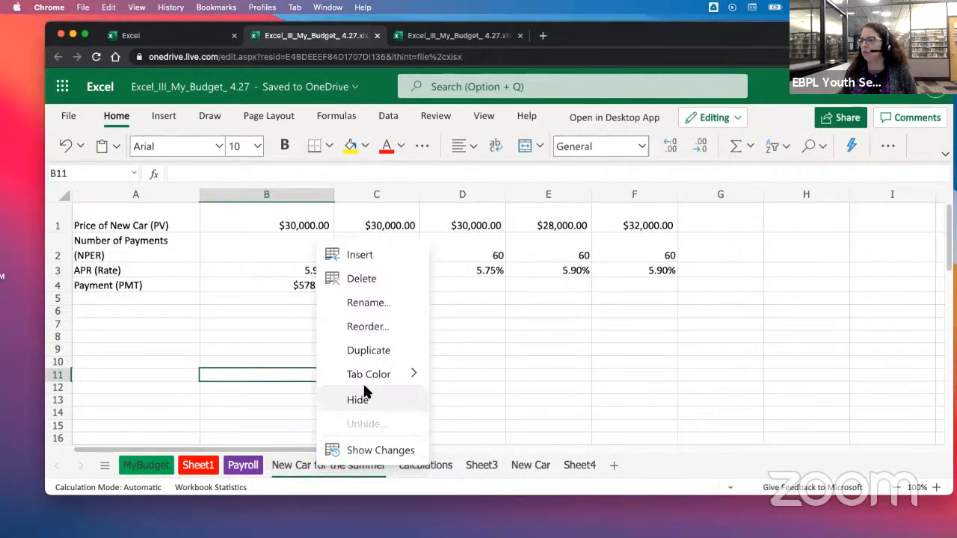
pyautogui.moveTo(383, 372)
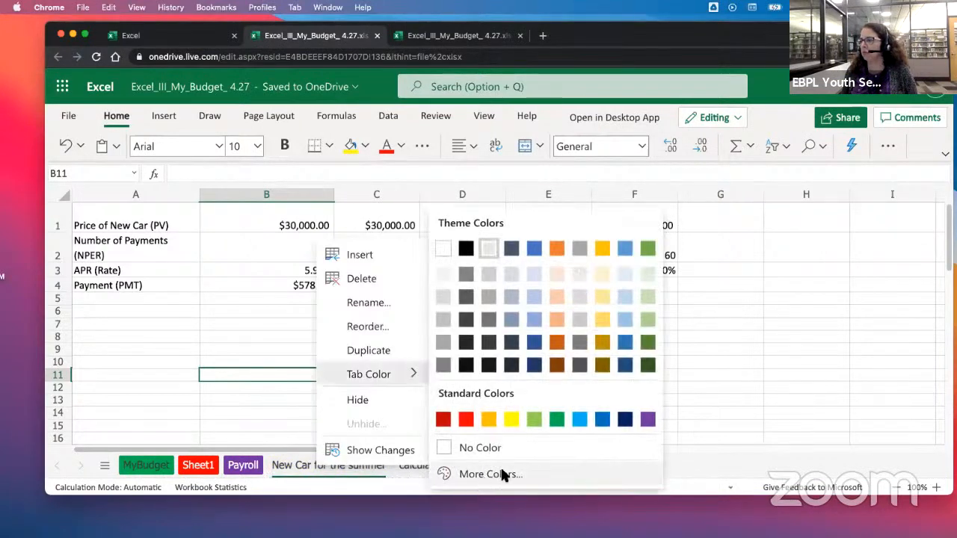
pyautogui.click(482, 447)
pyautogui.click(275, 338)
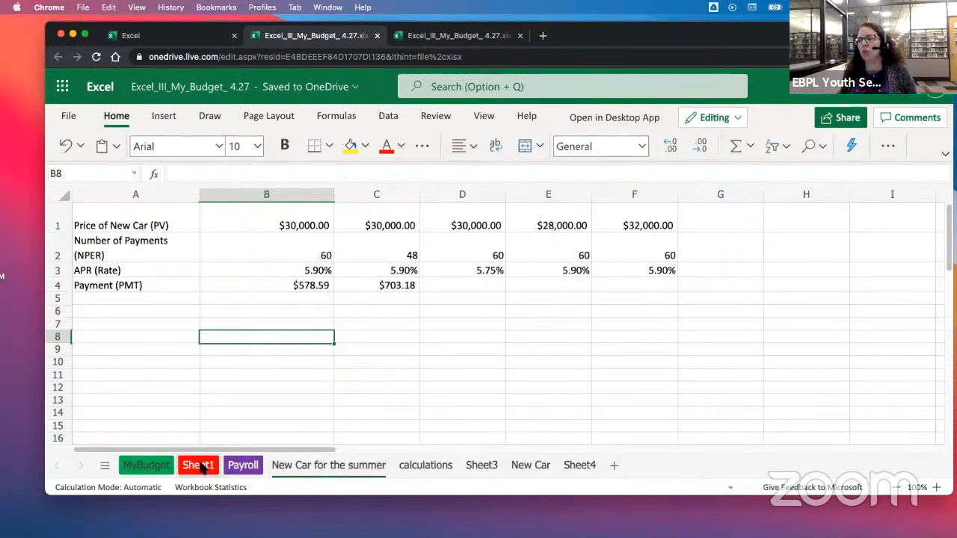
# Switch among the MyBudget, Sheet1, Payroll and New Car for the summer sheets to compare how colored and uncolored tabs look when active
pyautogui.click(143, 468)
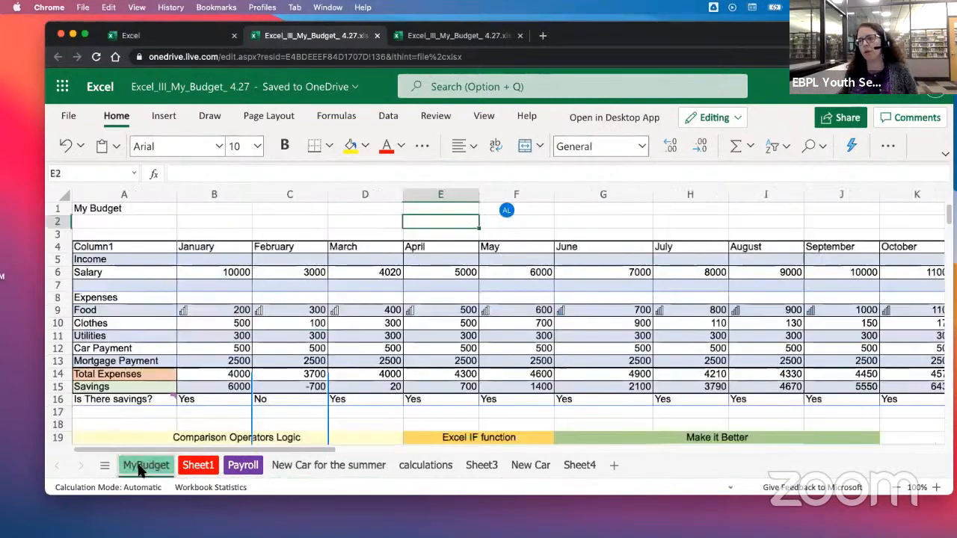
pyautogui.click(199, 465)
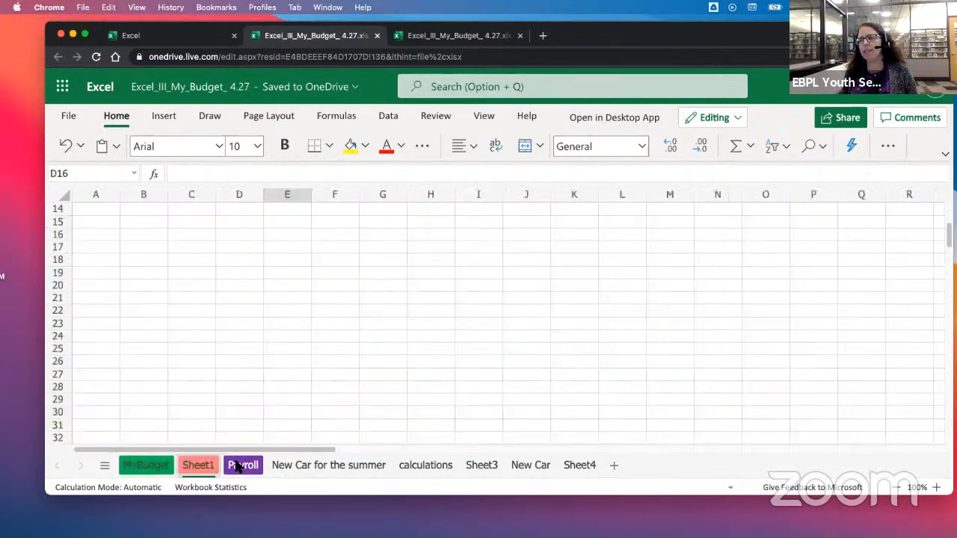
pyautogui.click(237, 466)
pyautogui.click(299, 465)
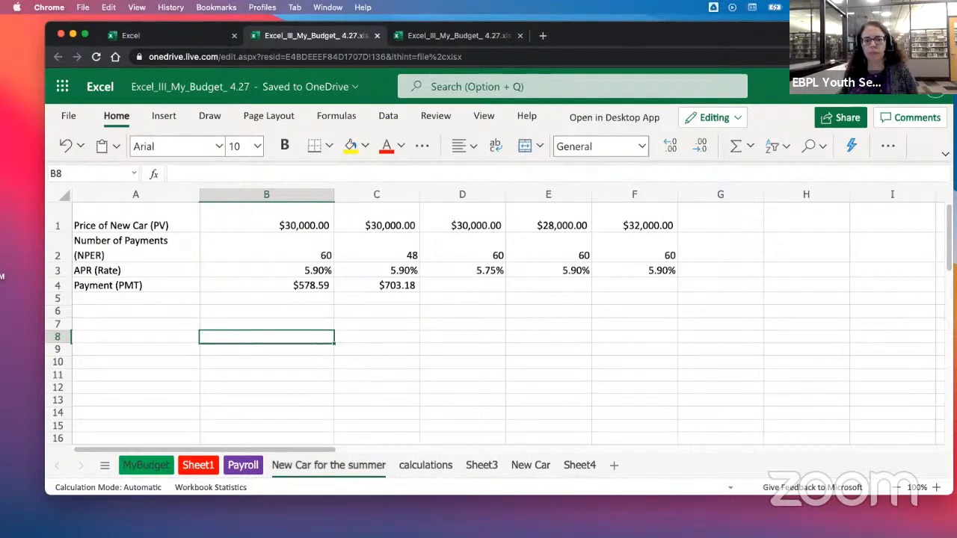
pyautogui.rightClick(303, 468)
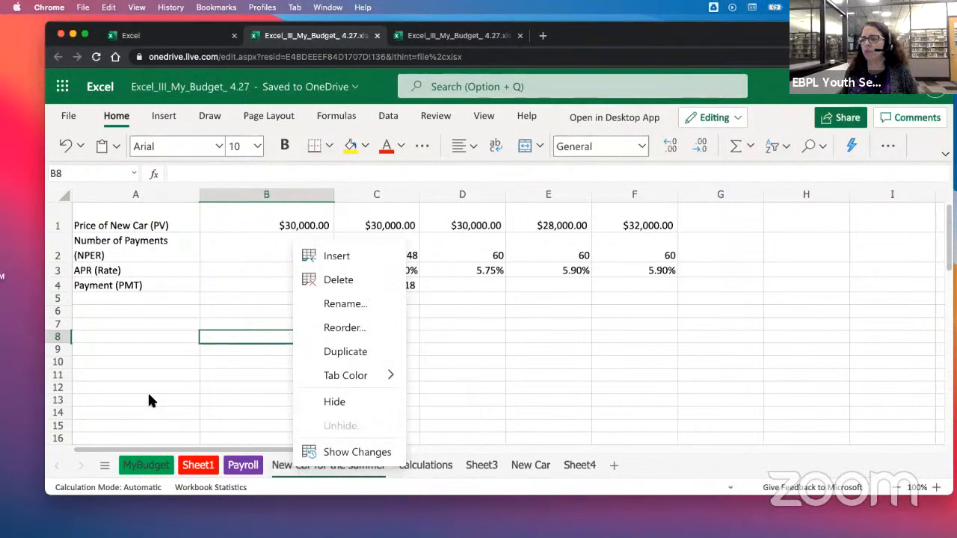
pyautogui.click(225, 430)
pyautogui.click(243, 465)
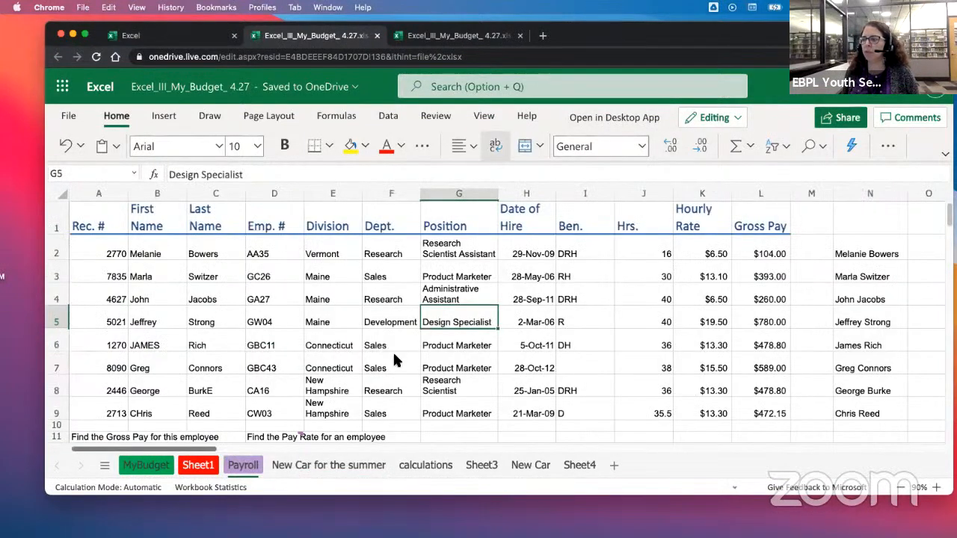
pyautogui.click(345, 471)
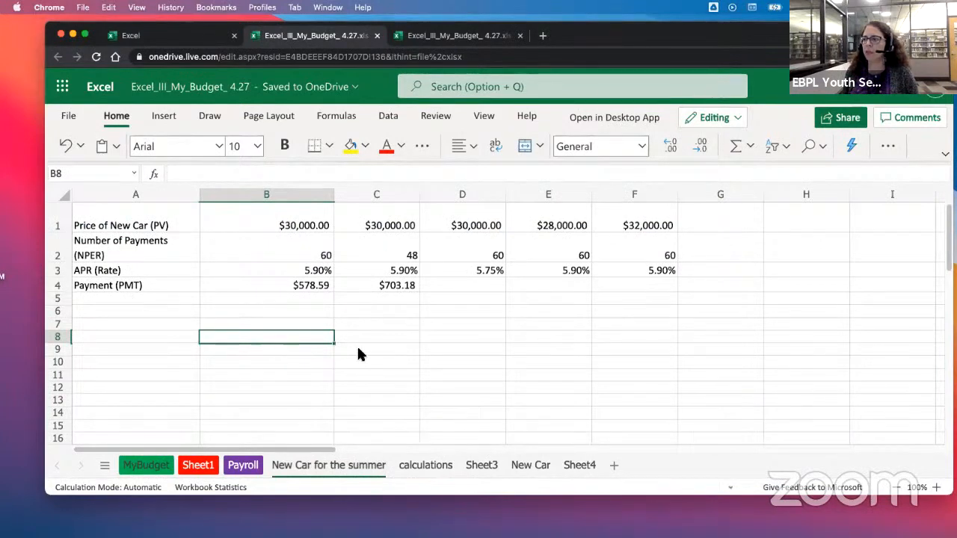
# Duplicate the New Car for the summer sheet and move the copy directly after the original
pyautogui.rightClick(325, 469)
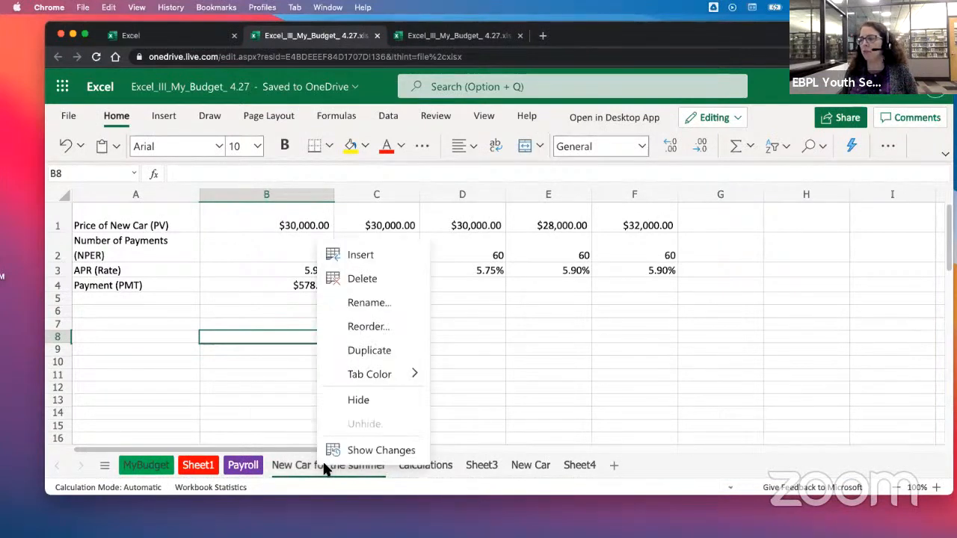
pyautogui.click(375, 349)
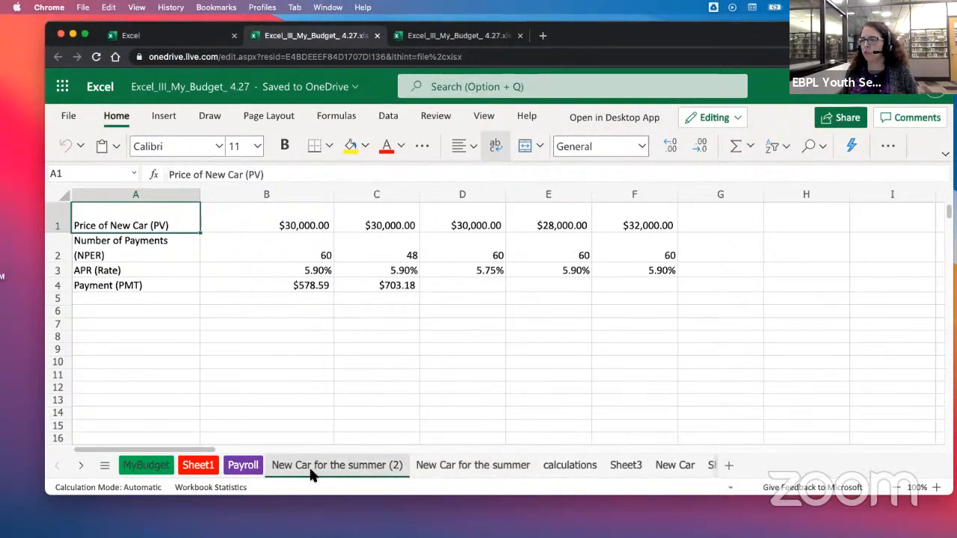
pyautogui.moveTo(303, 476); pyautogui.dragTo(449, 475)
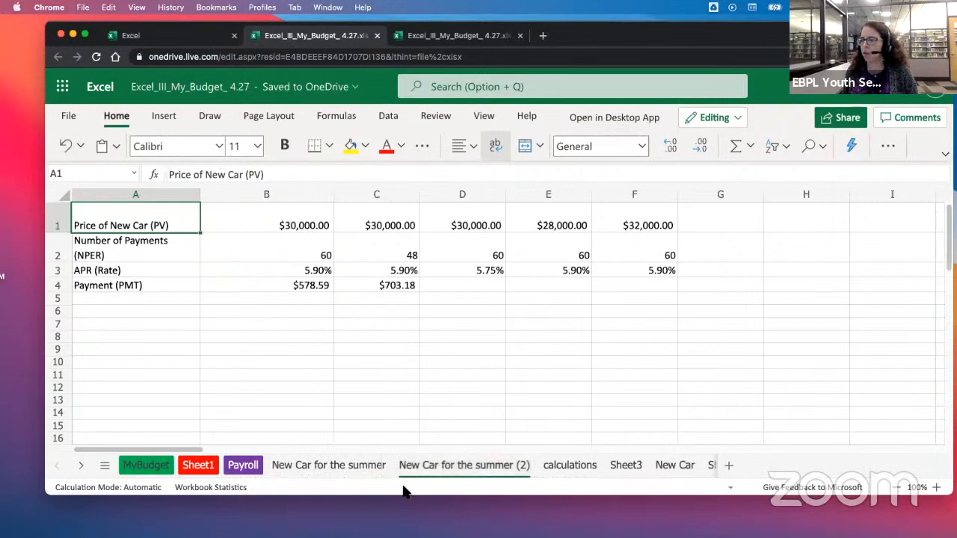
# Rename the duplicated New Car for the summer (2) sheet as New Car for the 2022
pyautogui.rightClick(443, 471)
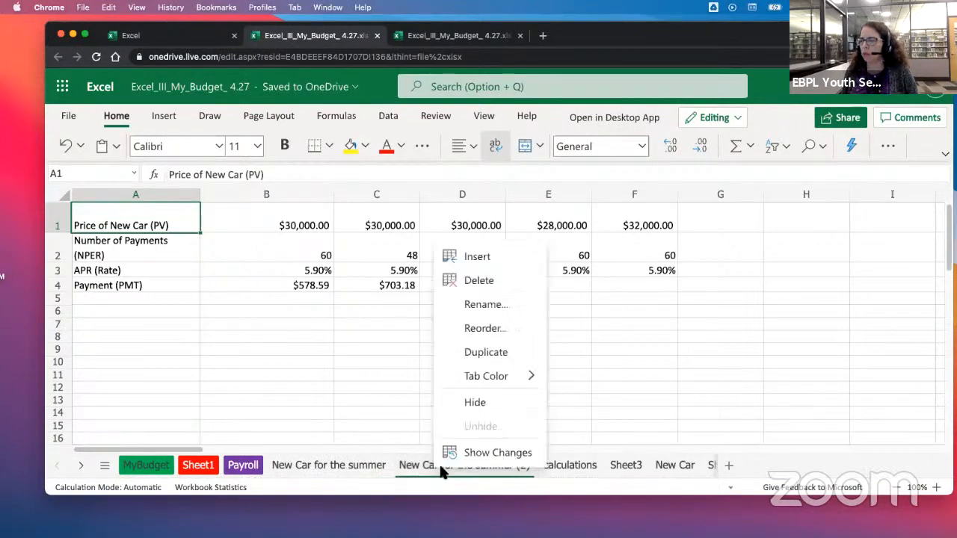
pyautogui.click(475, 305)
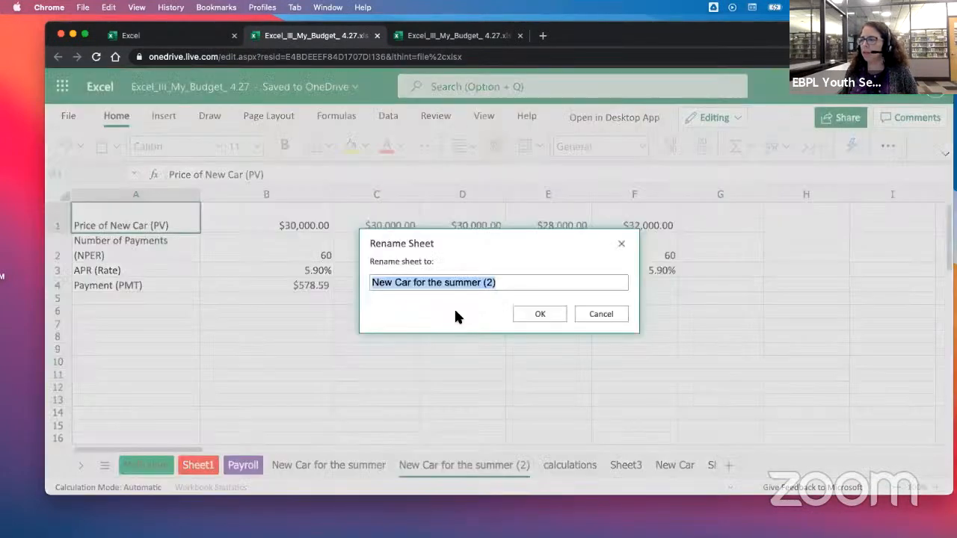
pyautogui.click(513, 283)
pyautogui.moveTo(513, 283); pyautogui.dragTo(447, 284)
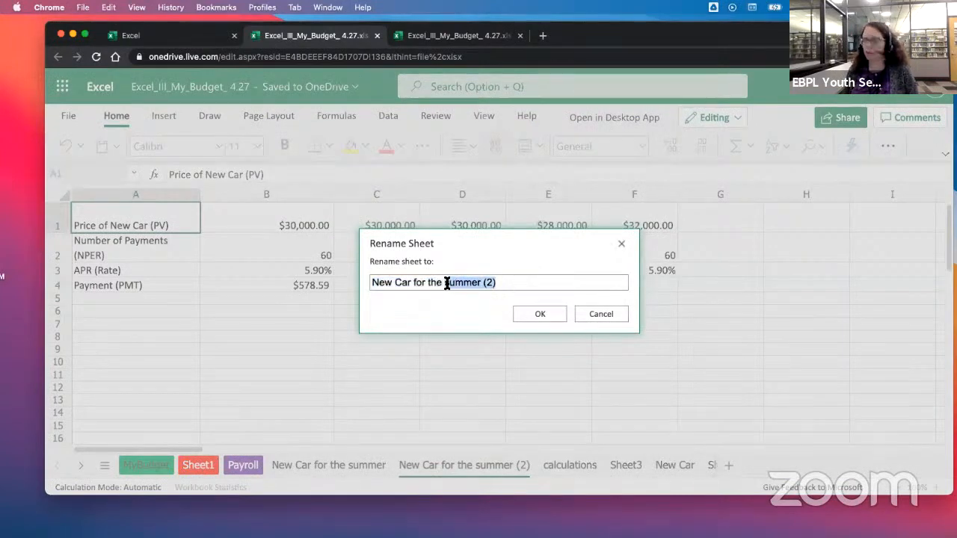
pyautogui.write('20')
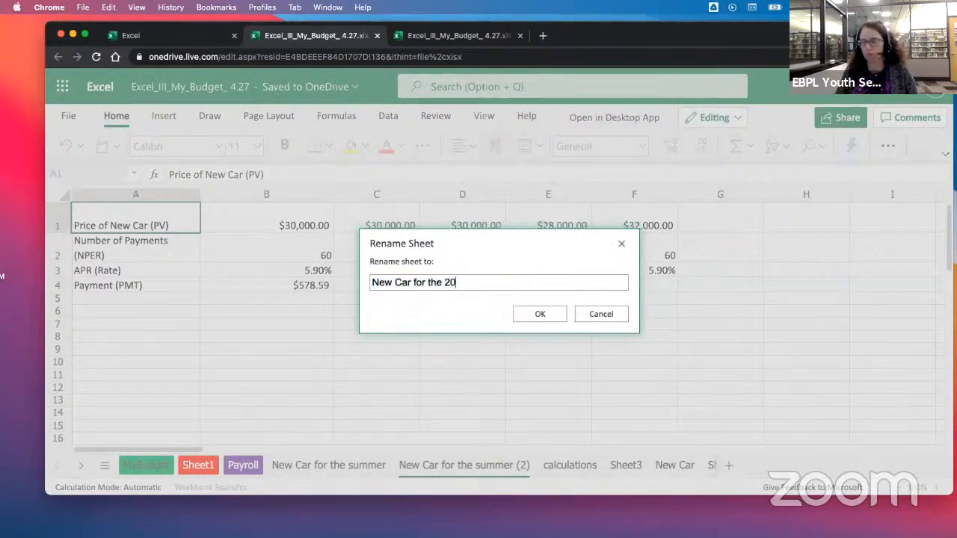
pyautogui.write('22')
pyautogui.click(526, 314)
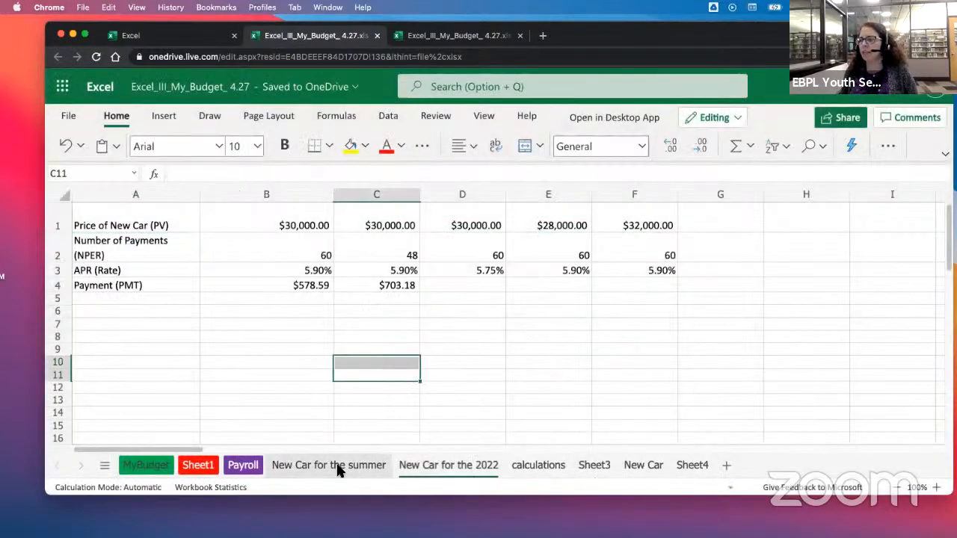
# Set the new car price in cell B1 of the New Car for the 2022 sheet to 50000
pyautogui.click(330, 465)
pyautogui.click(430, 465)
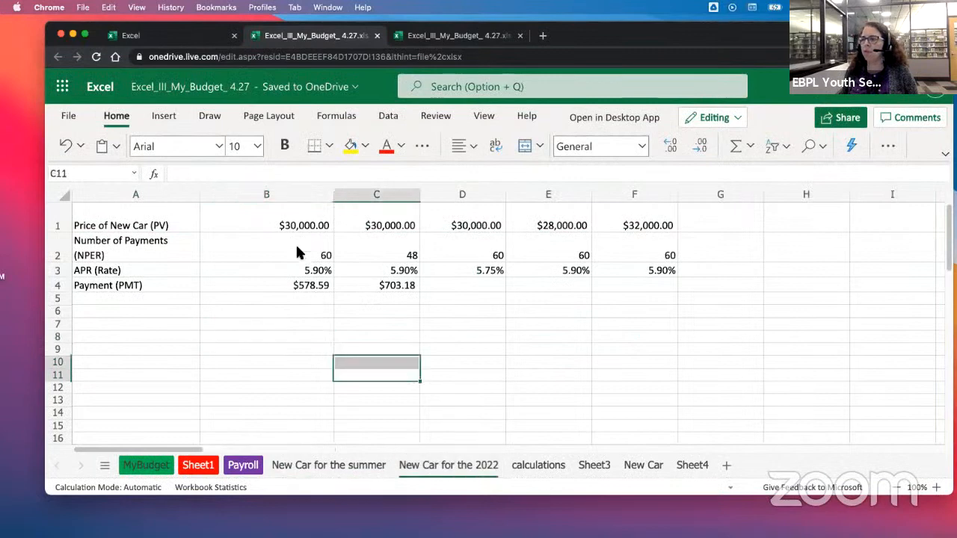
pyautogui.click(288, 225)
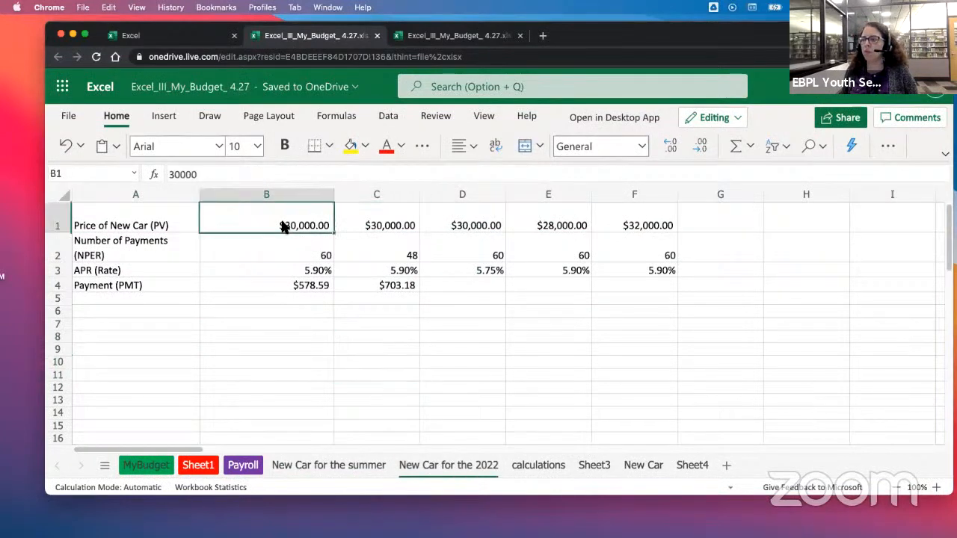
pyautogui.click(174, 175)
pyautogui.press('BackSpace')
pyautogui.write('5')
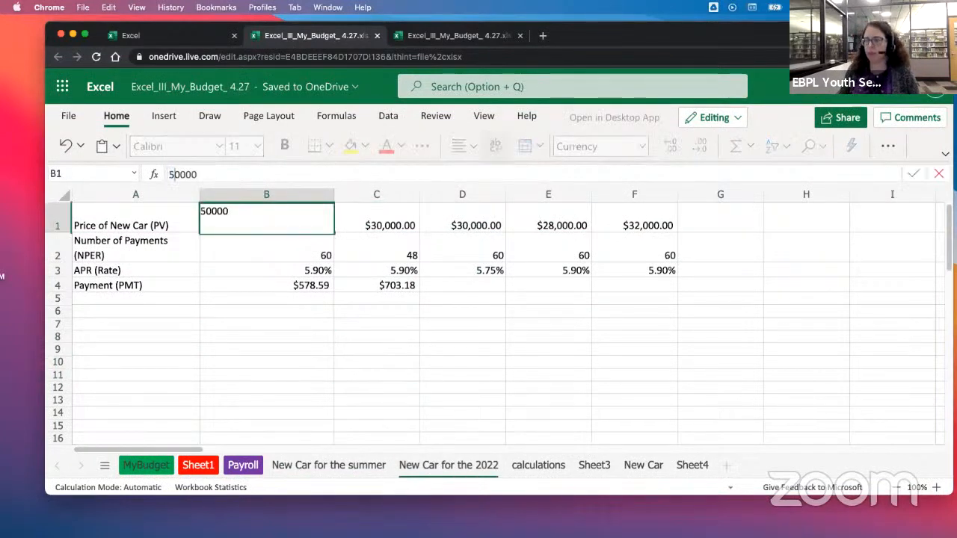
pyautogui.press('Return')
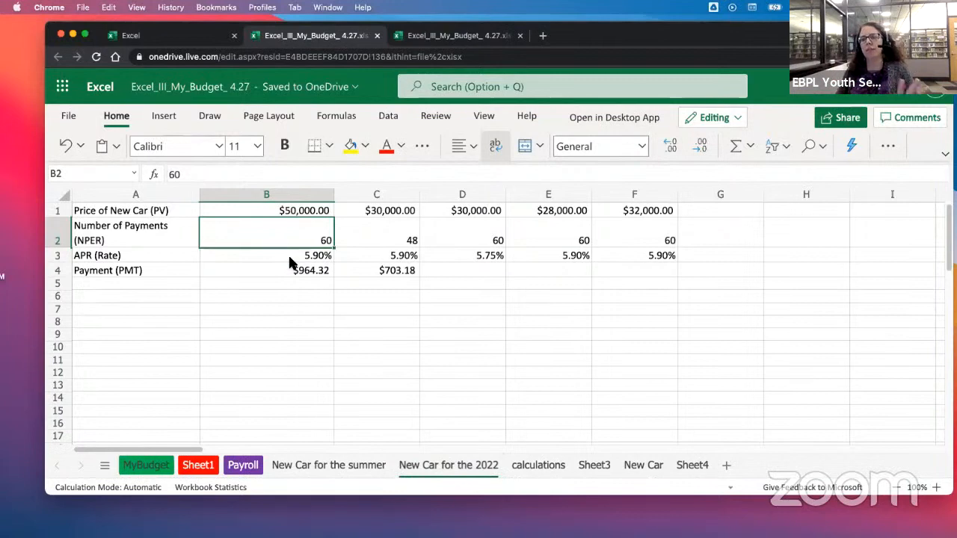
# Set the new car price in cell C1 to 55000
pyautogui.click(387, 213)
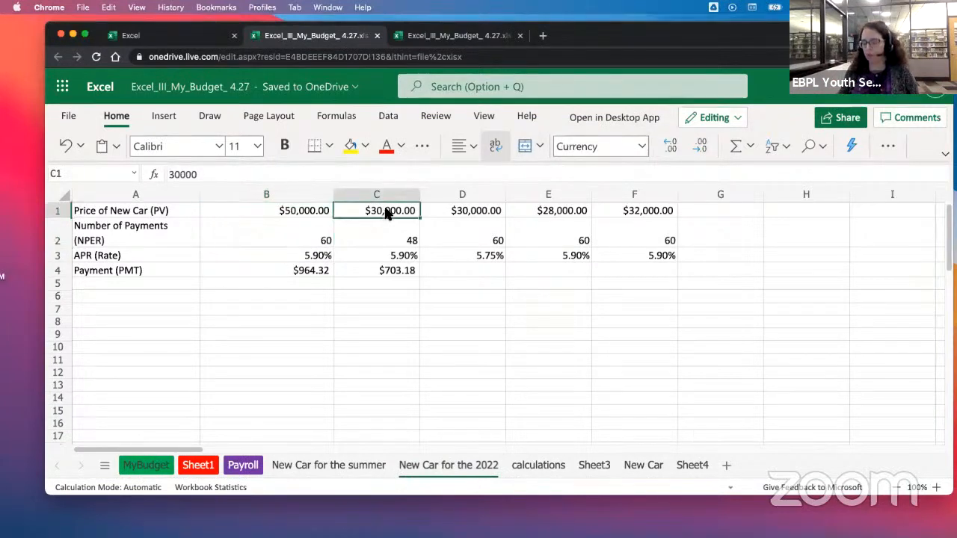
pyautogui.write('55000')
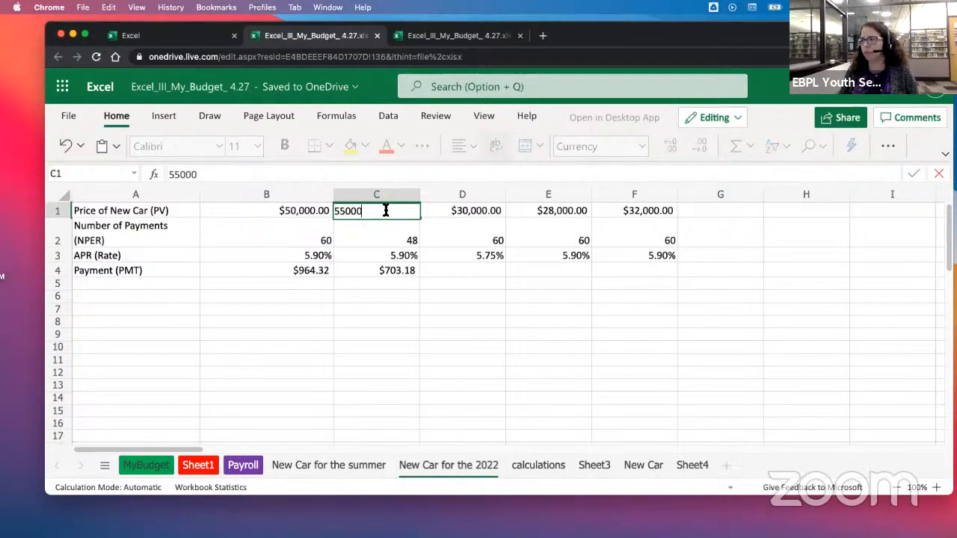
pyautogui.press('Return')
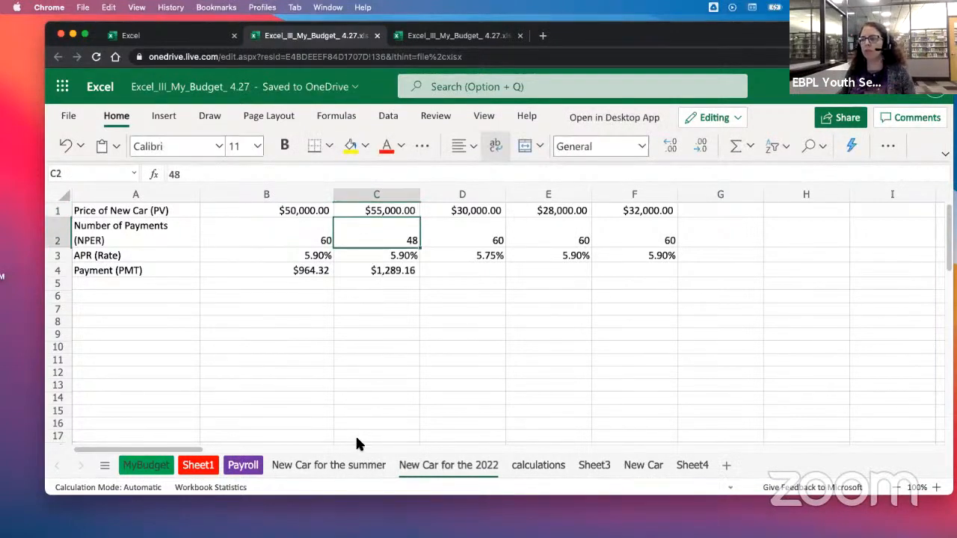
# Compare the New Car for the summer and New Car for the 2022 sheets, and check the class notes on duplicating a worksheet
pyautogui.click(357, 465)
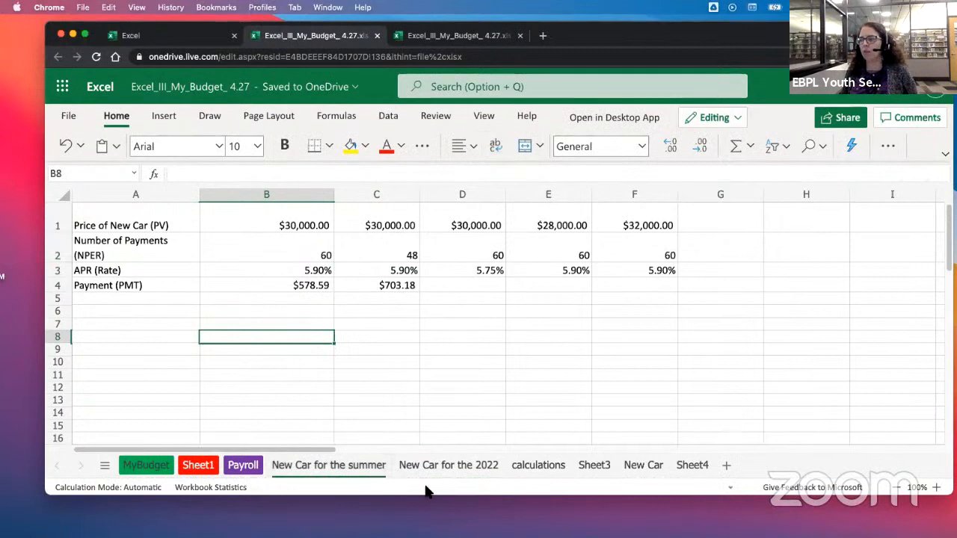
pyautogui.click(440, 466)
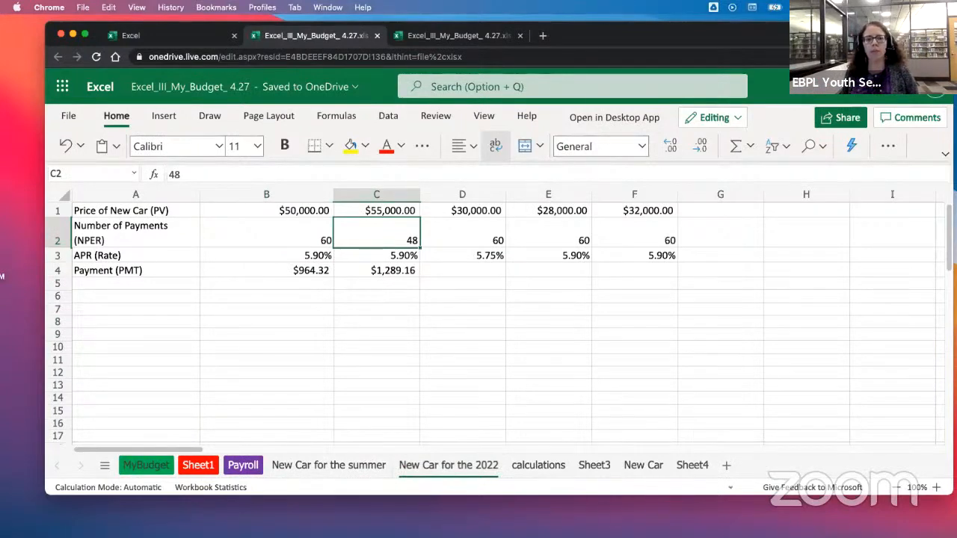
pyautogui.press('super+grave')
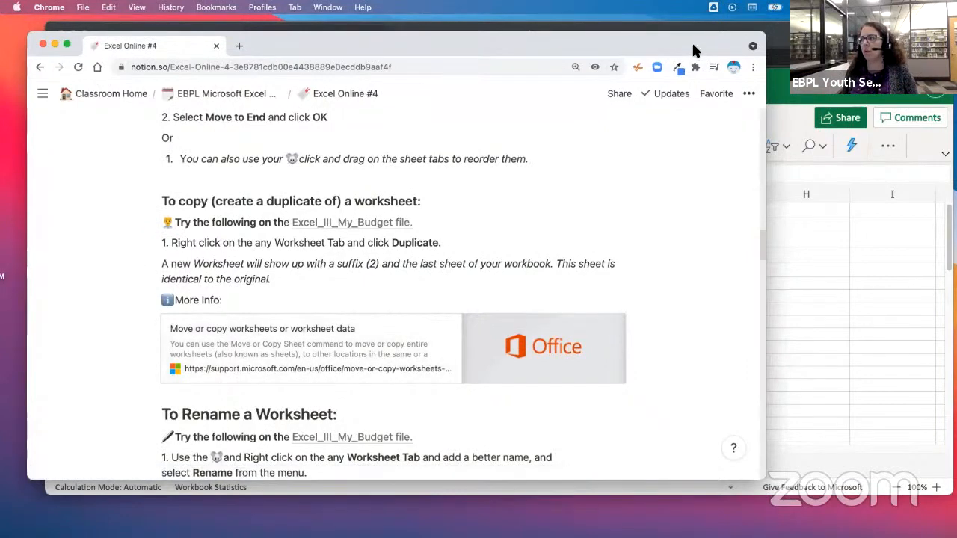
pyautogui.moveTo(692, 45); pyautogui.dragTo(0, 74)
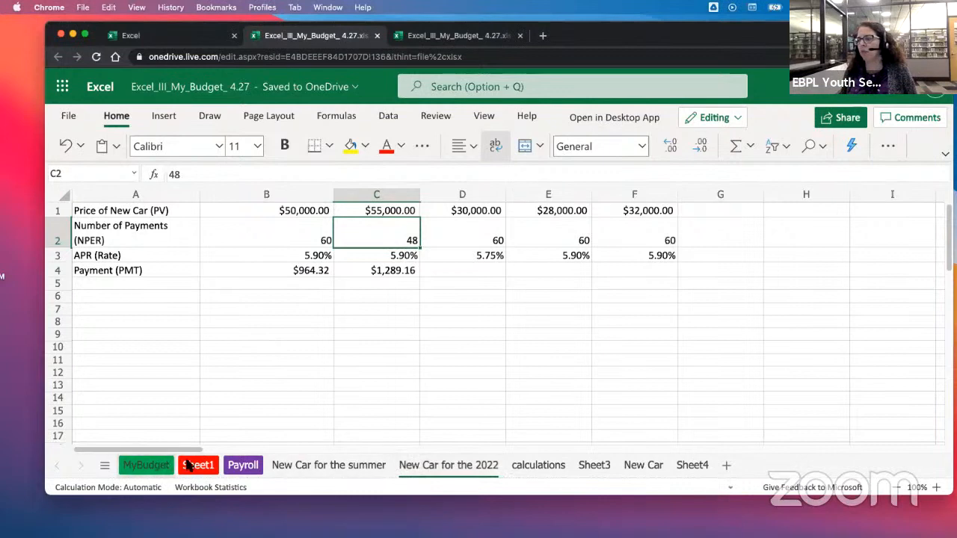
# Go through the calculations and New Car for the 2022 sheets and view the employee table on the Payroll sheet
pyautogui.click(539, 465)
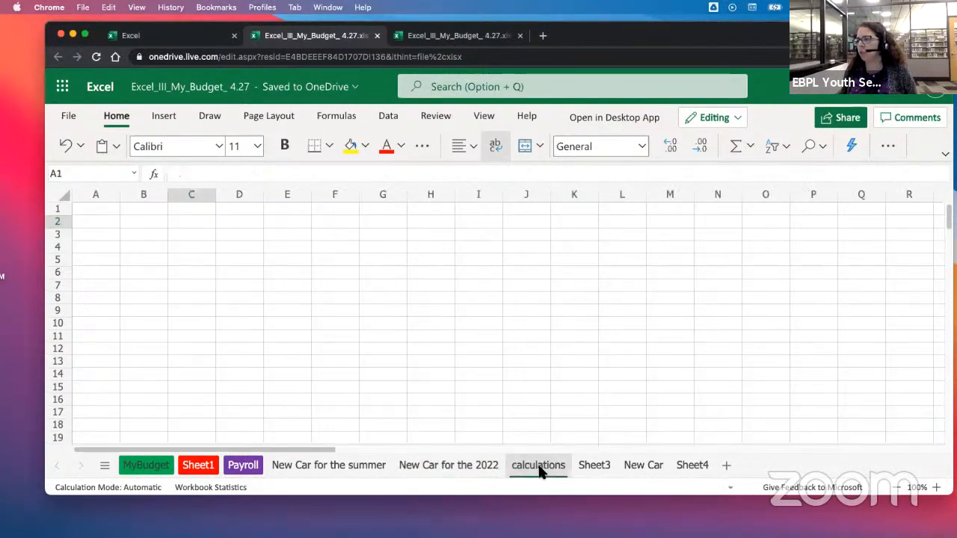
pyautogui.click(452, 467)
pyautogui.click(241, 465)
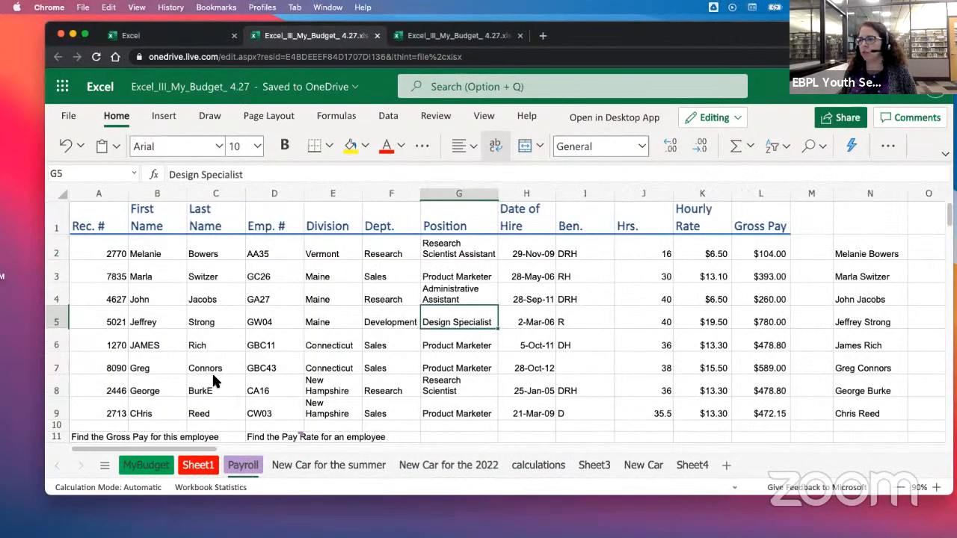
pyautogui.scroll(-1, 225, 343)
pyautogui.scroll(1, 225, 344)
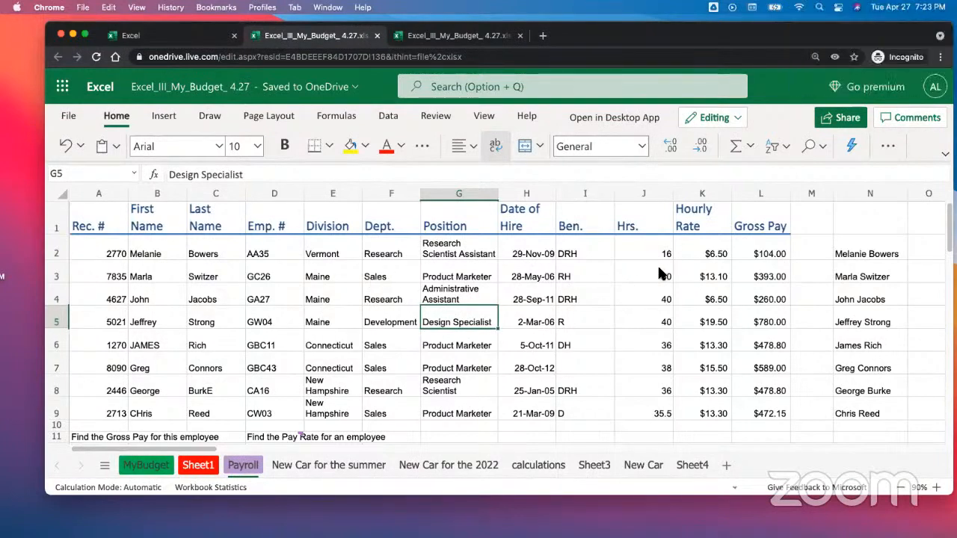
# Fill cells A2 and B2 of the Payroll sheet with yellow
pyautogui.click(152, 255)
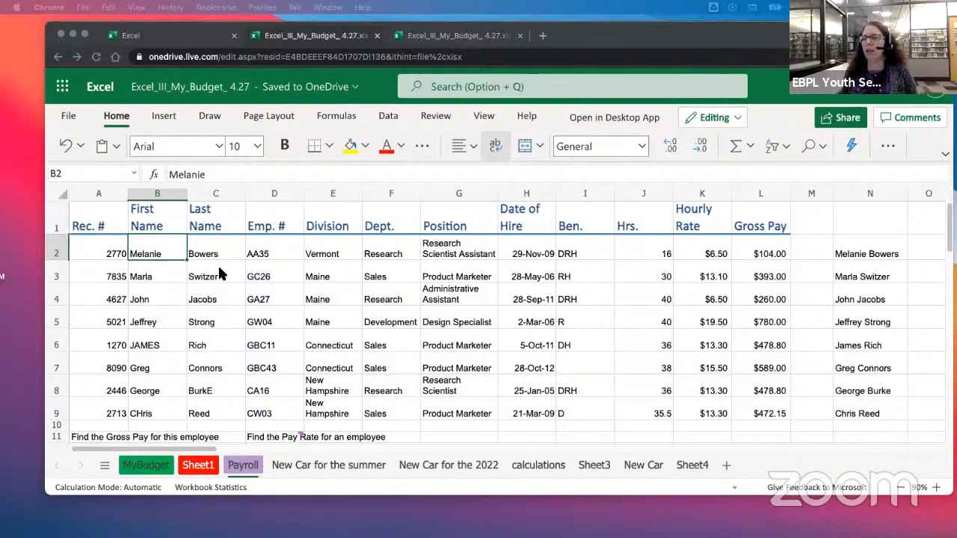
pyautogui.click(144, 279)
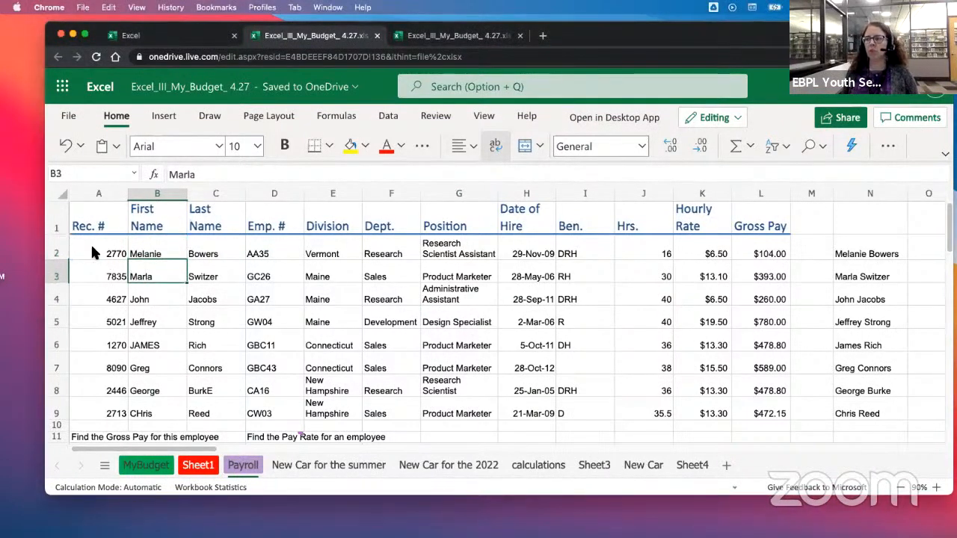
pyautogui.click(97, 252)
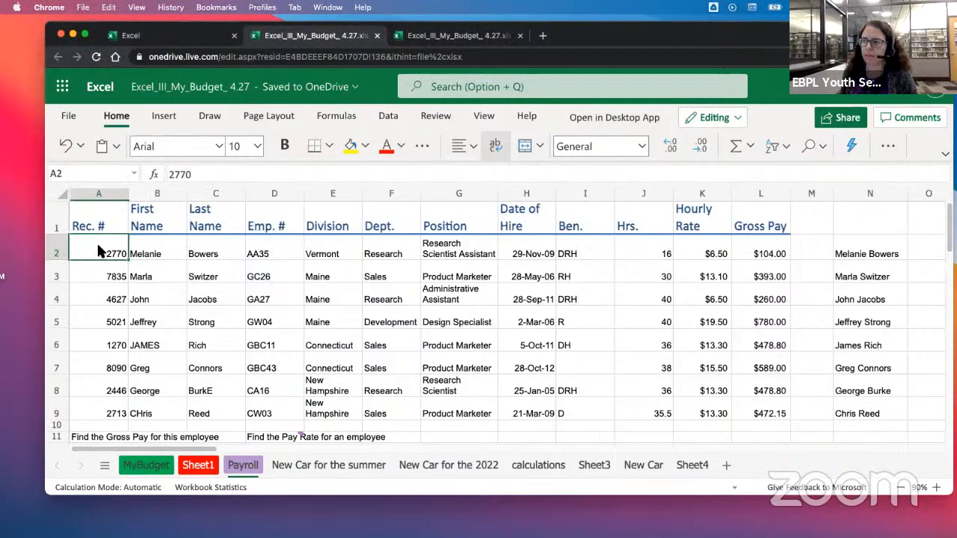
pyautogui.click(351, 148)
pyautogui.click(156, 246)
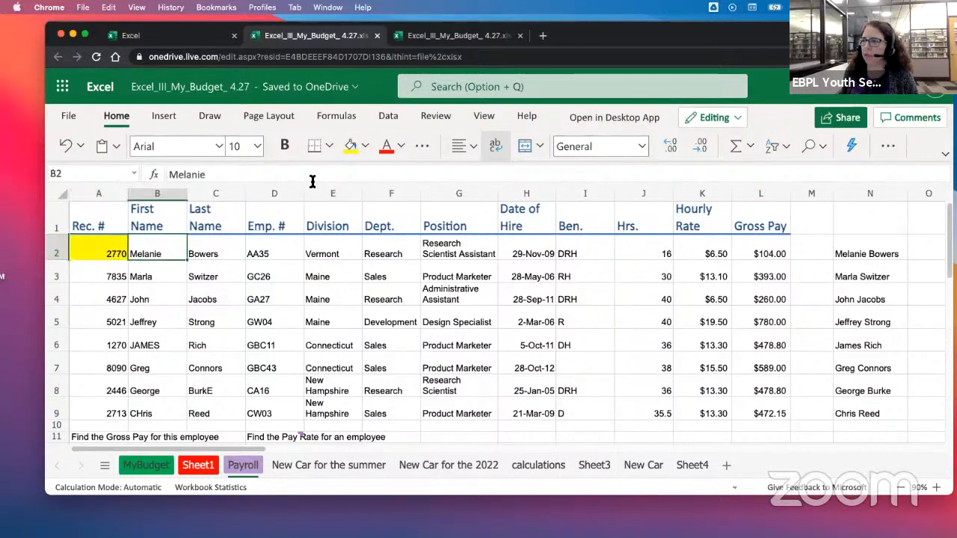
pyautogui.click(352, 148)
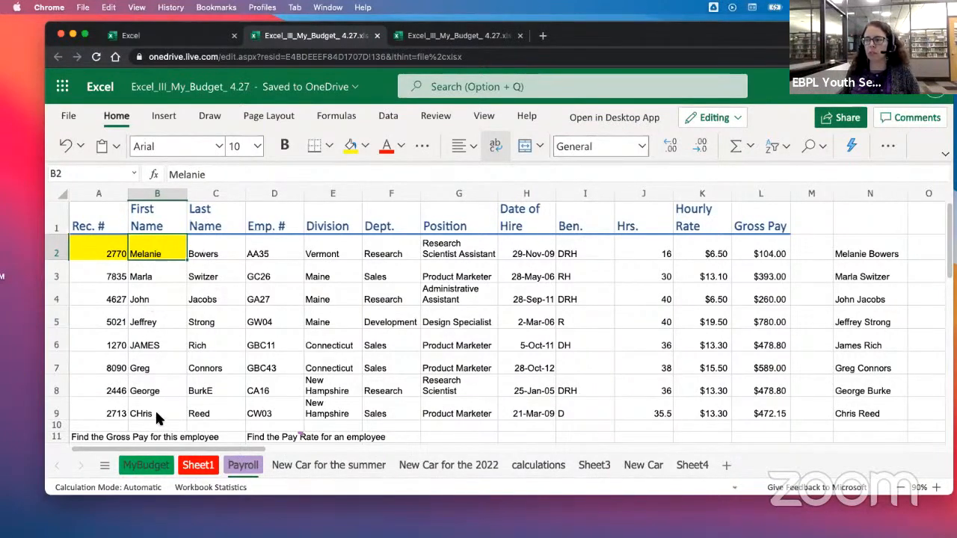
pyautogui.click(160, 275)
pyautogui.click(157, 252)
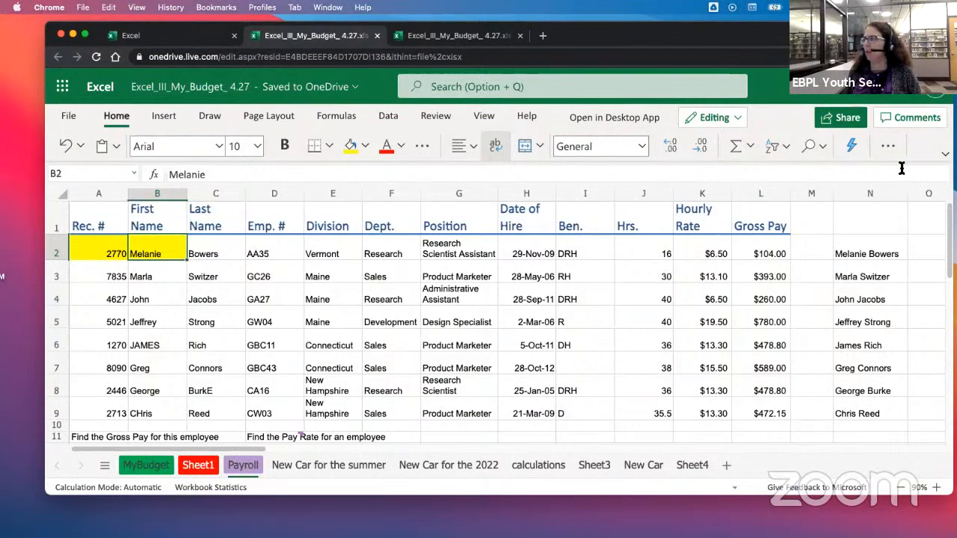
# Expand the ribbon to its full layout, shift the browser window and widen it
pyautogui.click(945, 153)
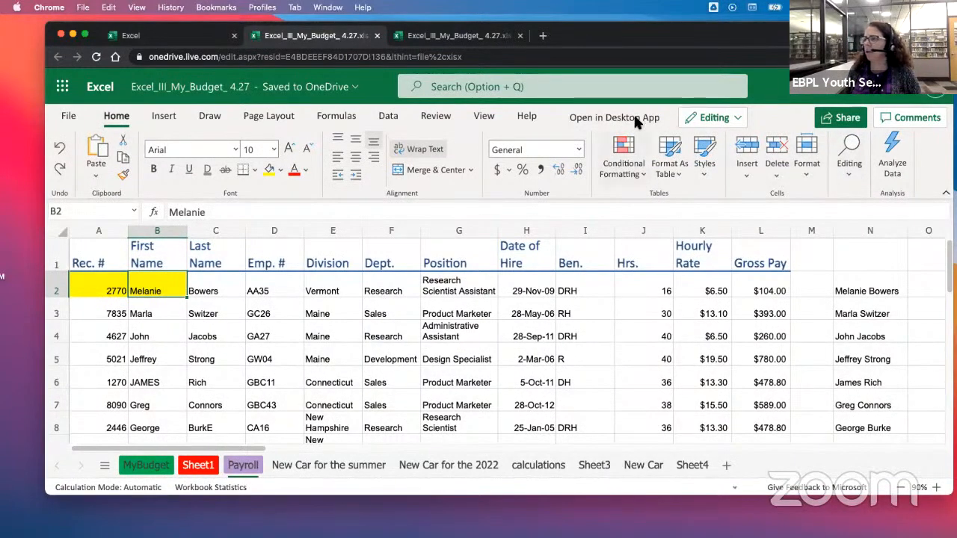
pyautogui.moveTo(875, 35); pyautogui.dragTo(845, 34)
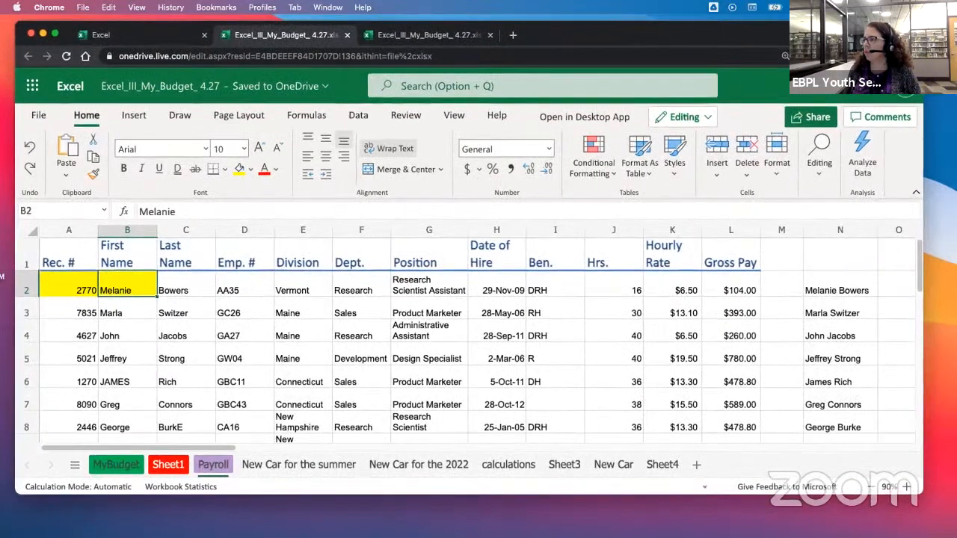
pyautogui.moveTo(926, 135); pyautogui.dragTo(951, 136)
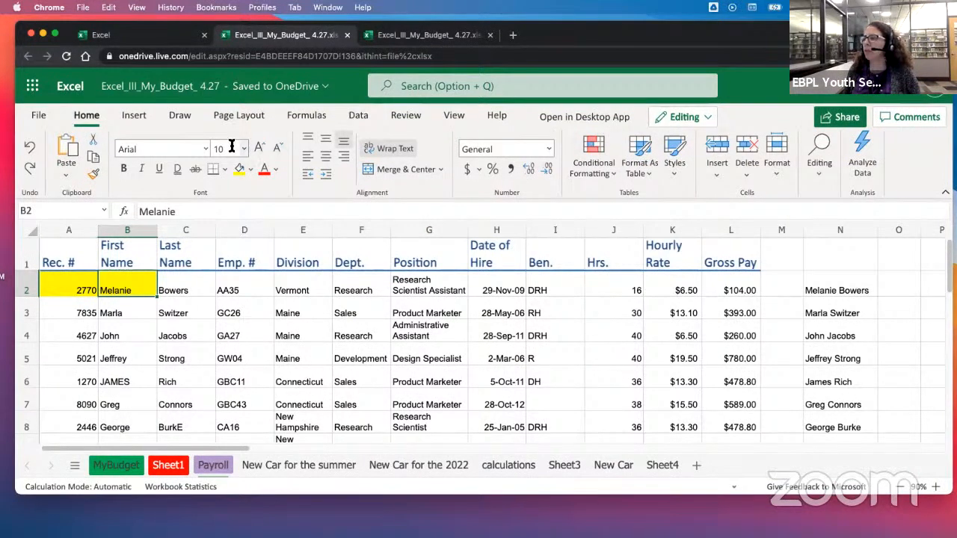
pyautogui.click(348, 118)
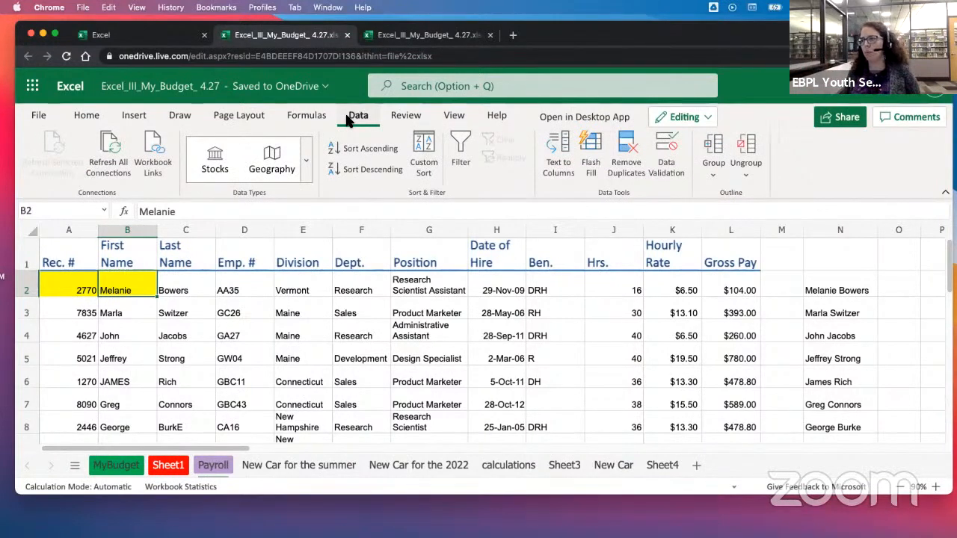
pyautogui.click(90, 116)
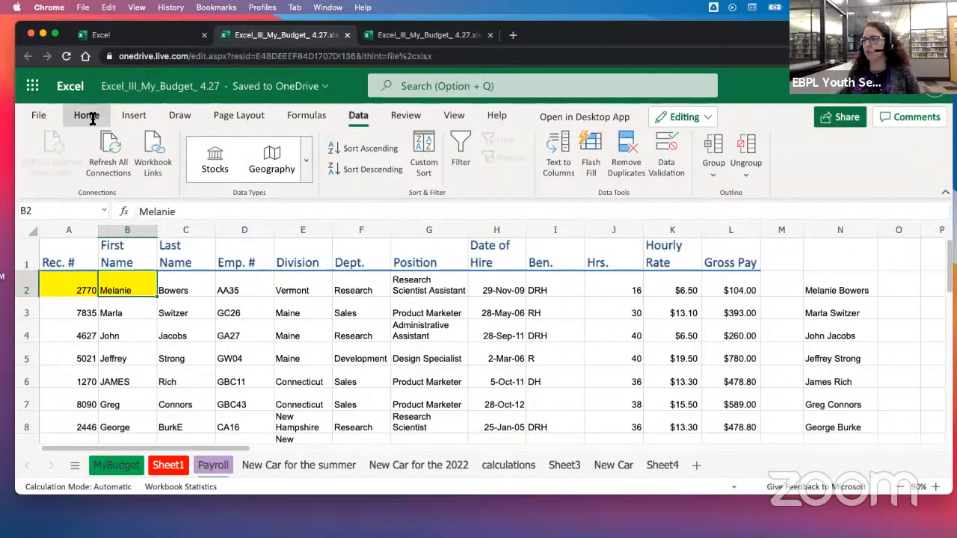
pyautogui.rightClick(125, 290)
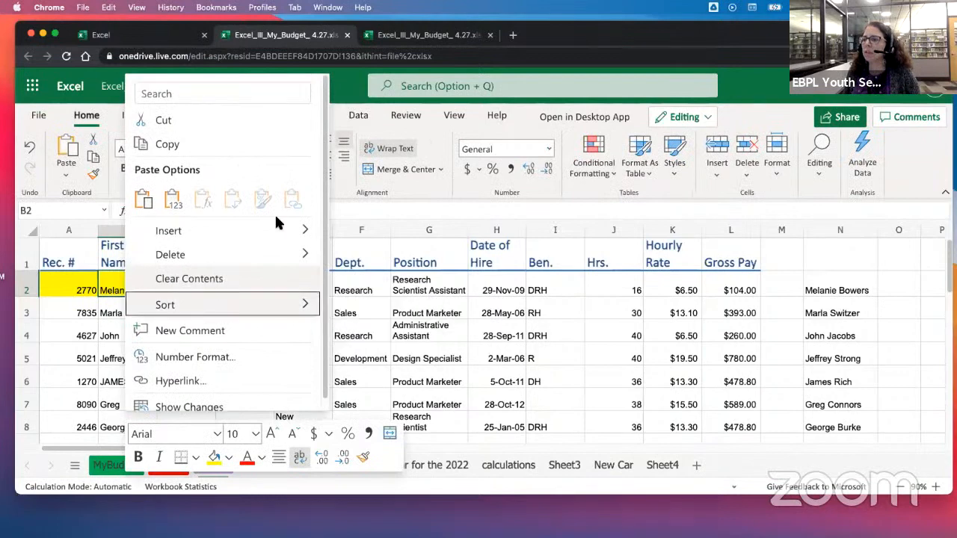
pyautogui.click(897, 263)
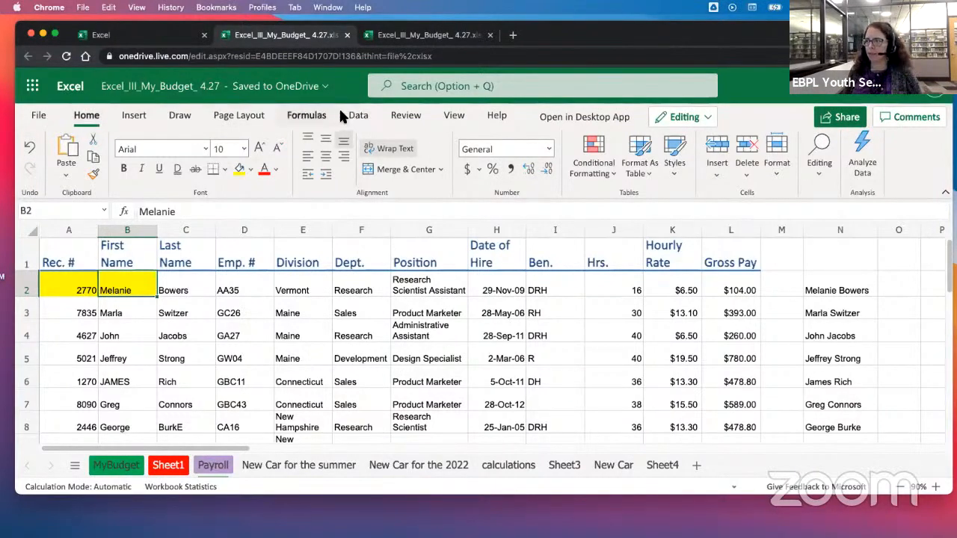
# Sort the Payroll table by First Name in ascending order and re-sort it in descending order
pyautogui.click(358, 118)
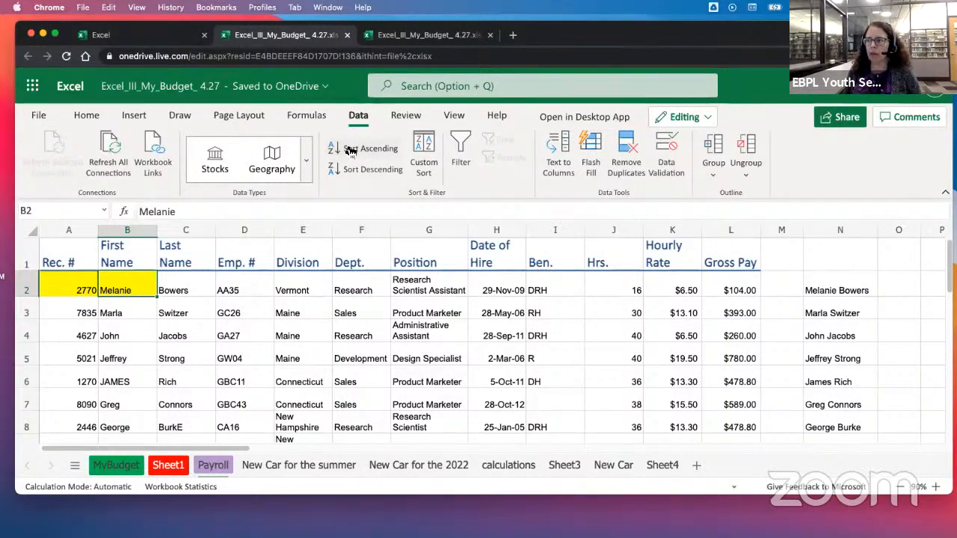
pyautogui.click(350, 152)
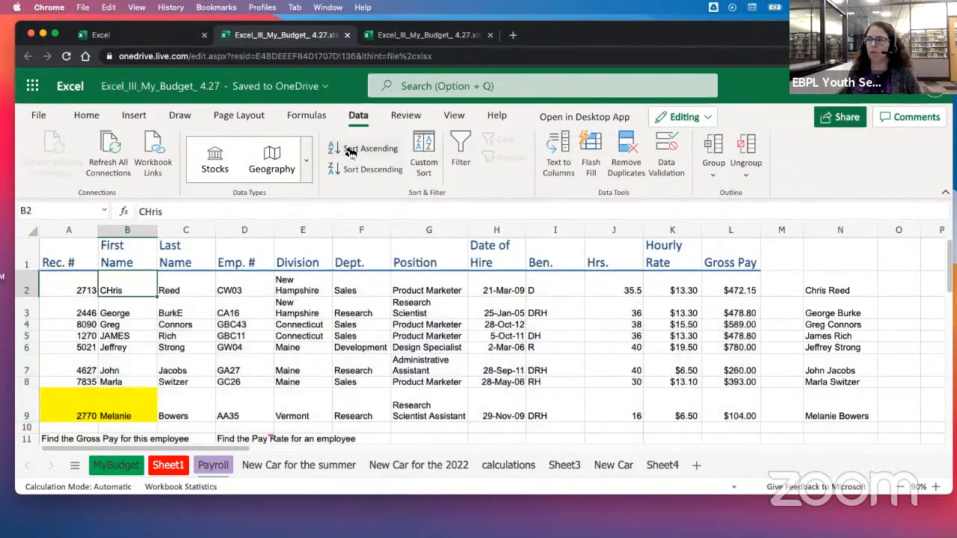
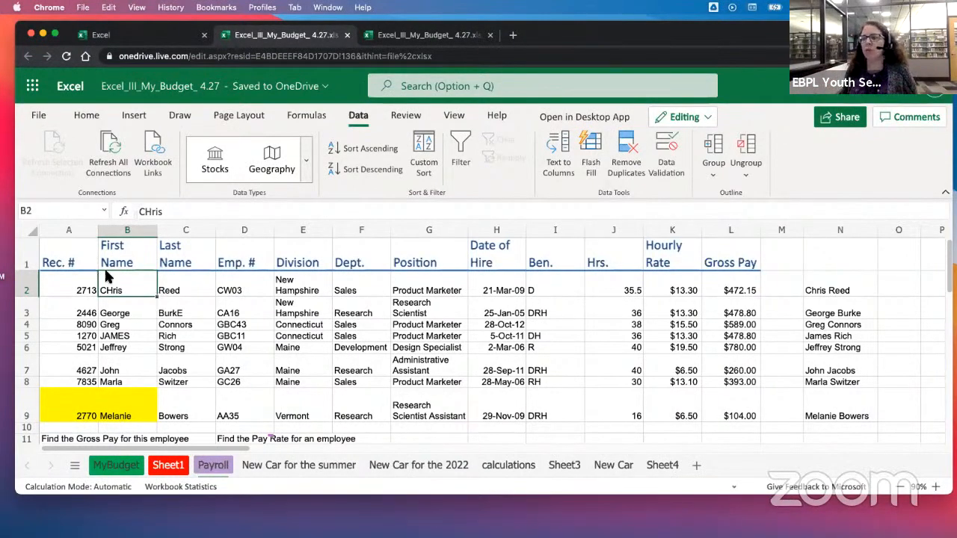
pyautogui.click(131, 313)
pyautogui.click(129, 286)
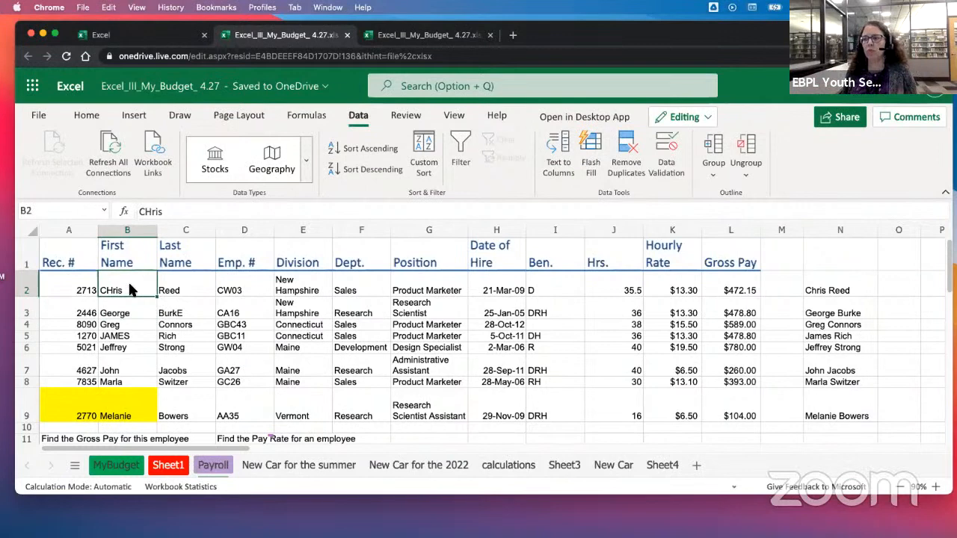
pyautogui.click(363, 174)
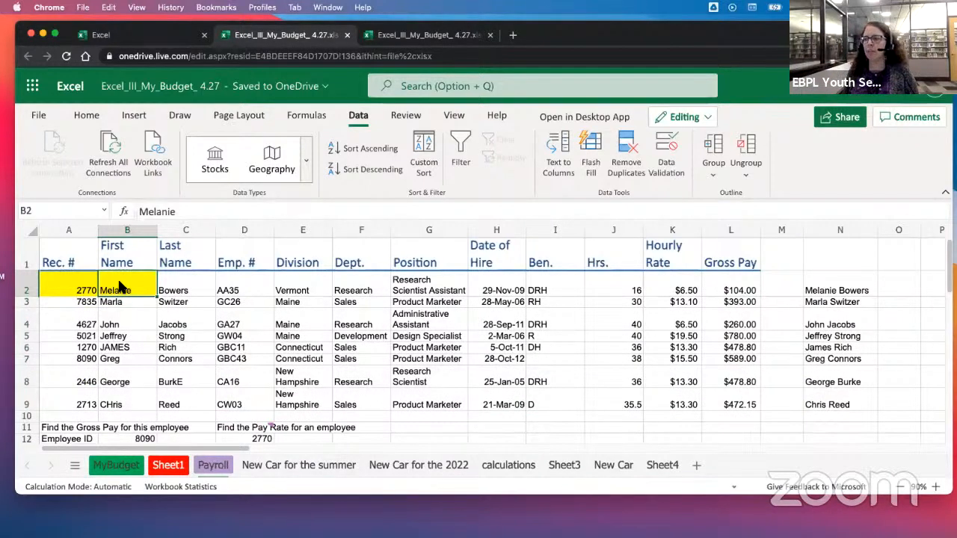
# Sort the Payroll table by Last Name in ascending order and re-sort it by Date of Hire in ascending order
pyautogui.click(181, 290)
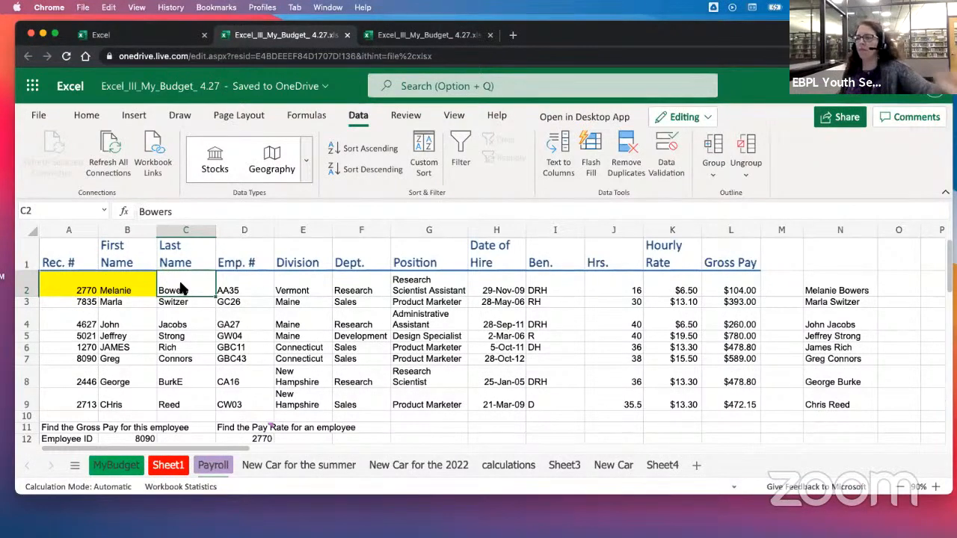
pyautogui.click(335, 153)
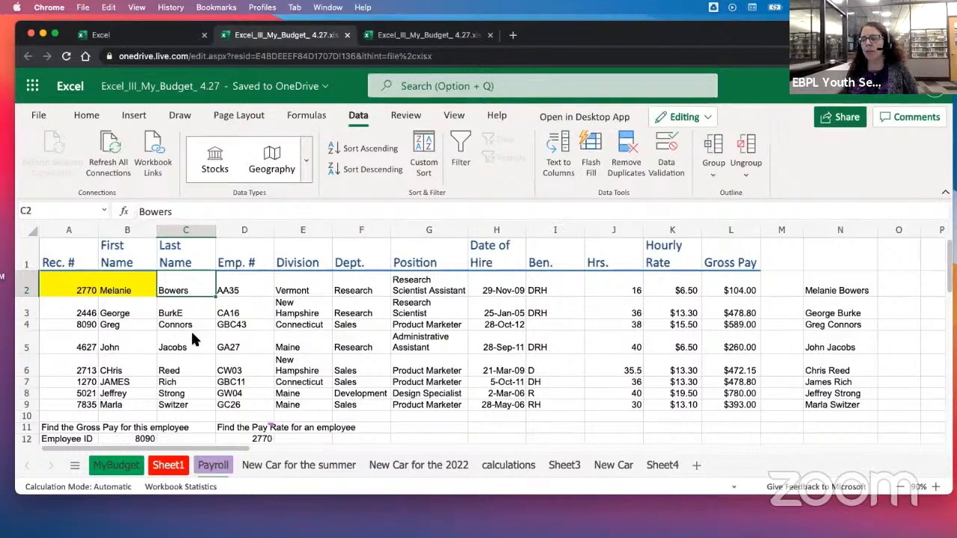
pyautogui.click(496, 284)
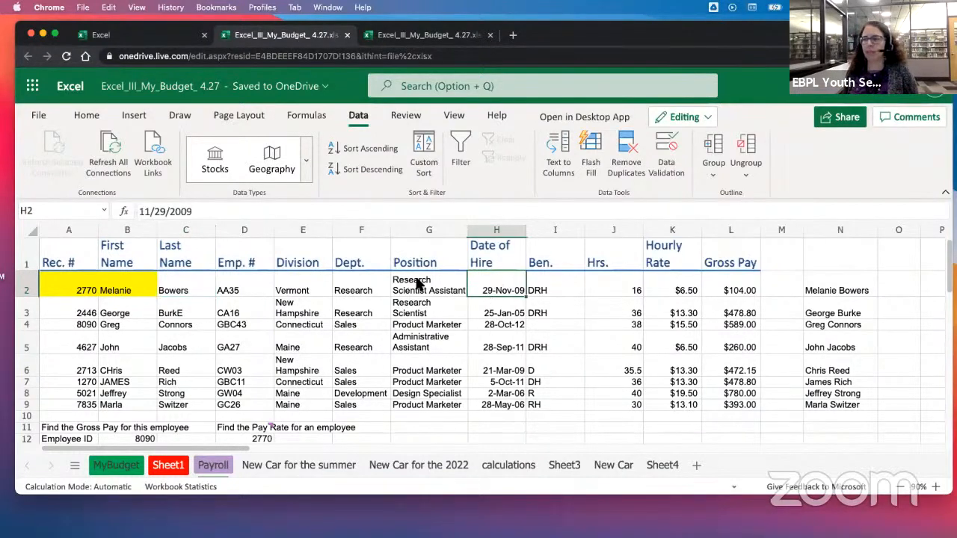
pyautogui.click(365, 148)
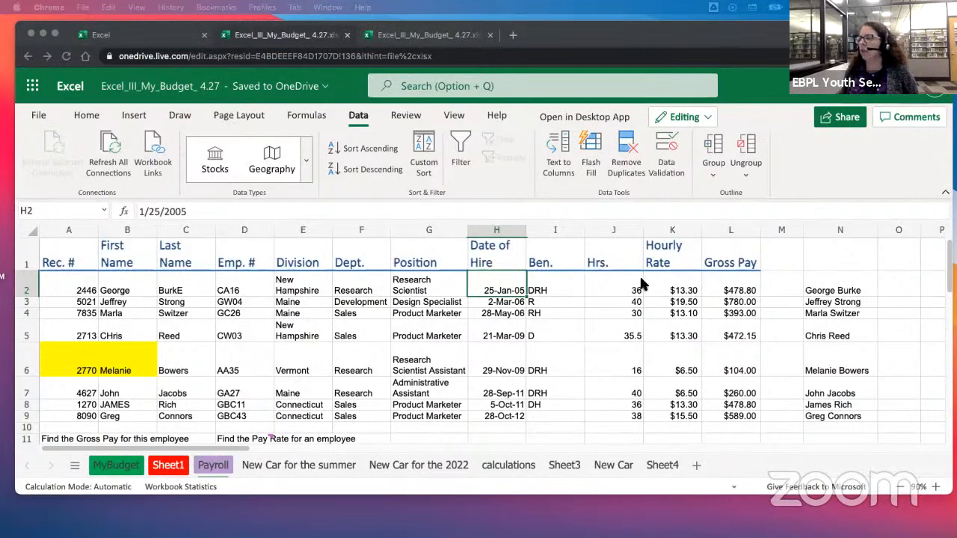
# Sort the Payroll table by Gross Pay in descending order
pyautogui.click(736, 279)
pyautogui.click(736, 285)
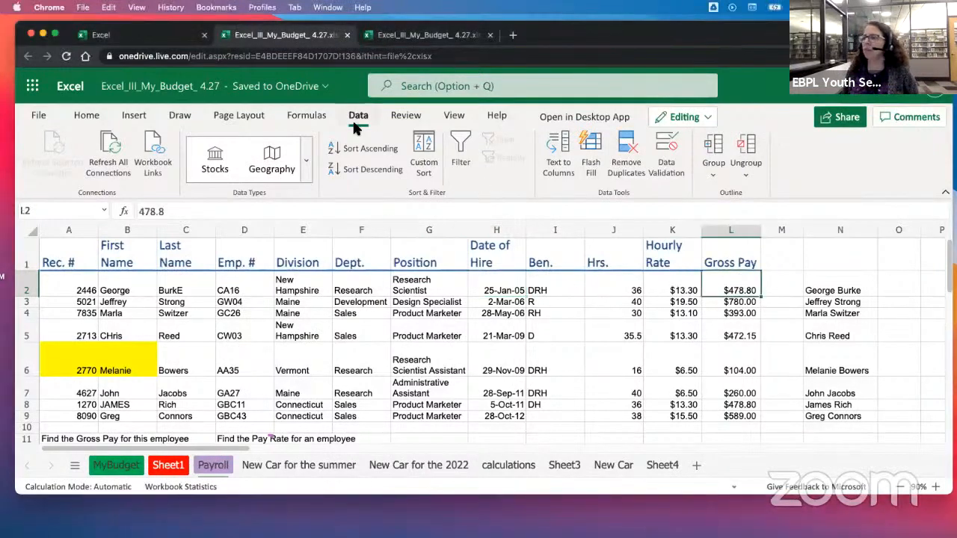
pyautogui.click(347, 170)
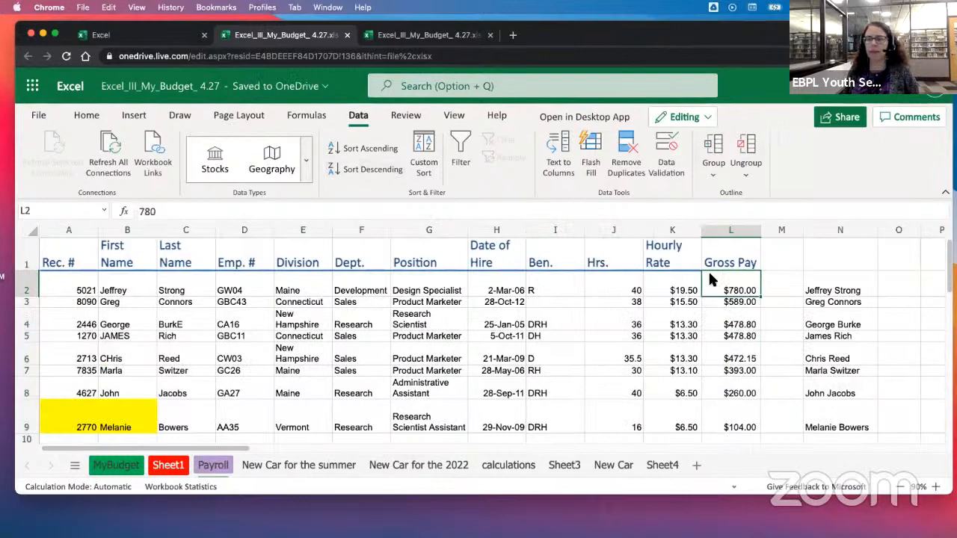
pyautogui.click(89, 276)
pyautogui.click(138, 280)
pyautogui.click(183, 282)
pyautogui.click(676, 288)
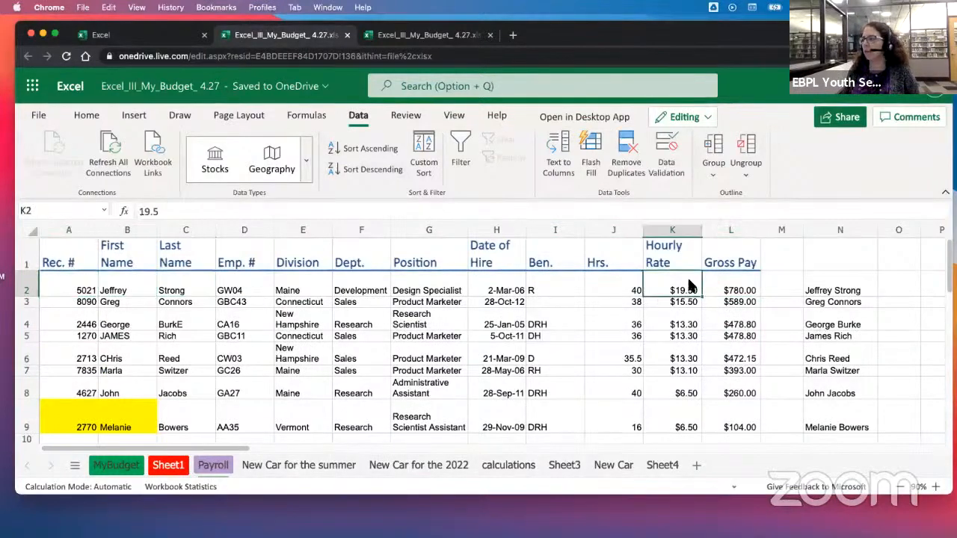
pyautogui.click(742, 289)
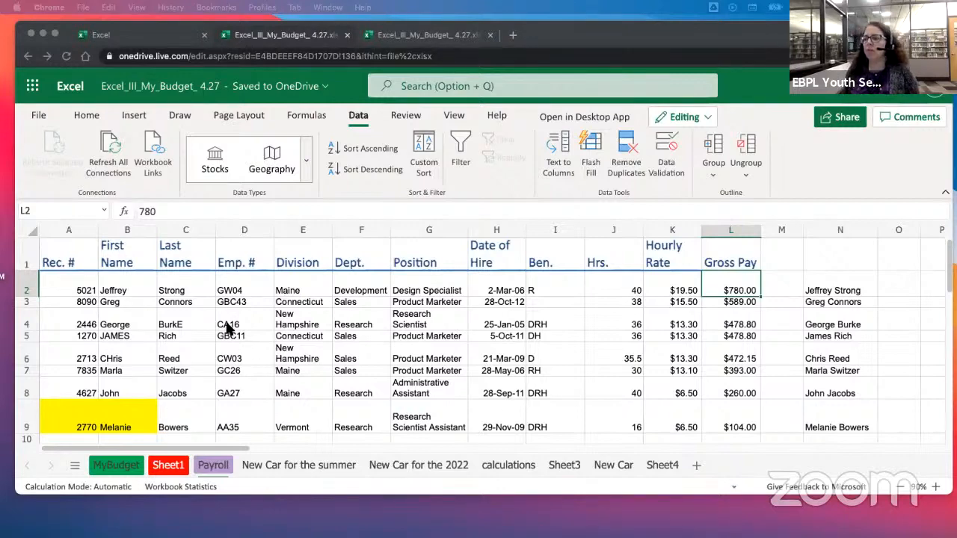
pyautogui.scroll(-1, 232, 351)
pyautogui.scroll(1, 232, 352)
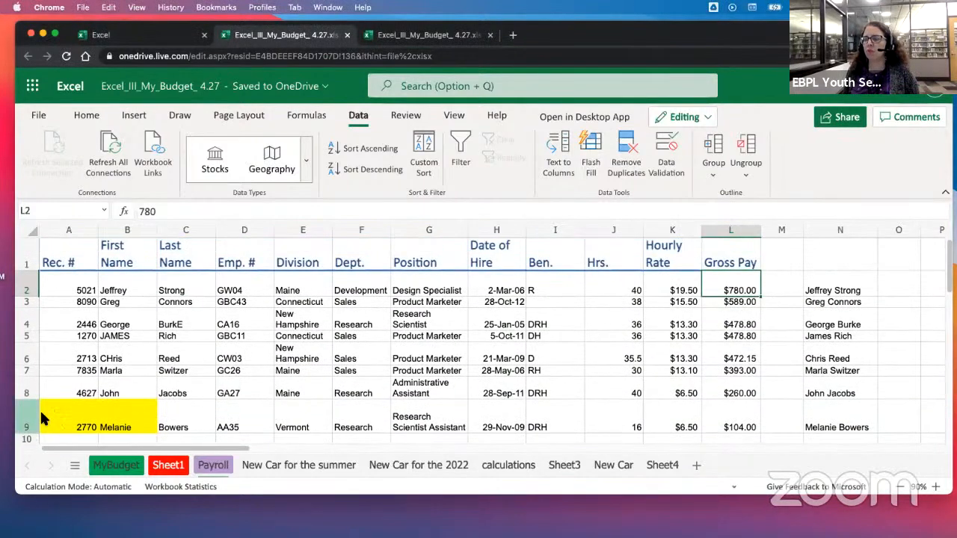
# Remove the yellow fill from cells A9 and B9 of the Payroll sheet
pyautogui.moveTo(40, 408); pyautogui.dragTo(124, 411)
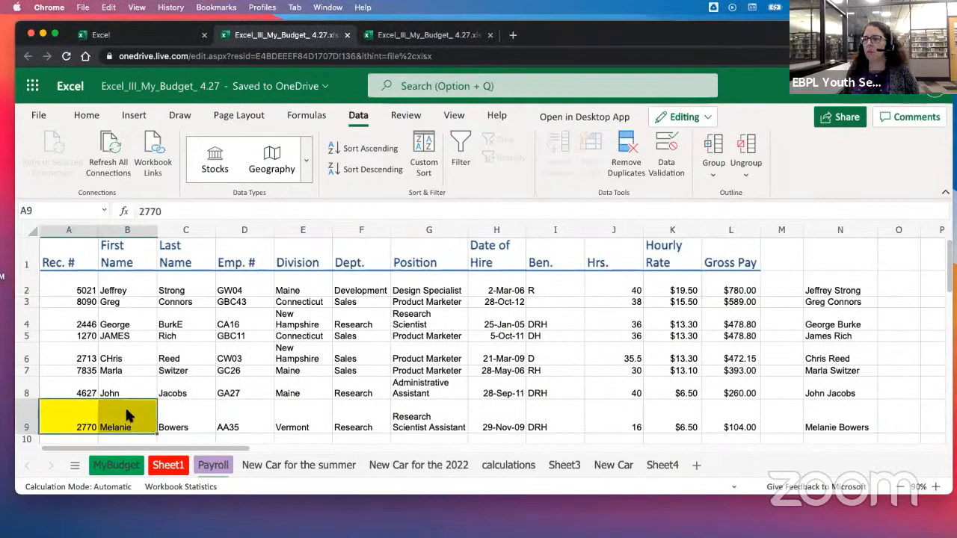
pyautogui.click(86, 116)
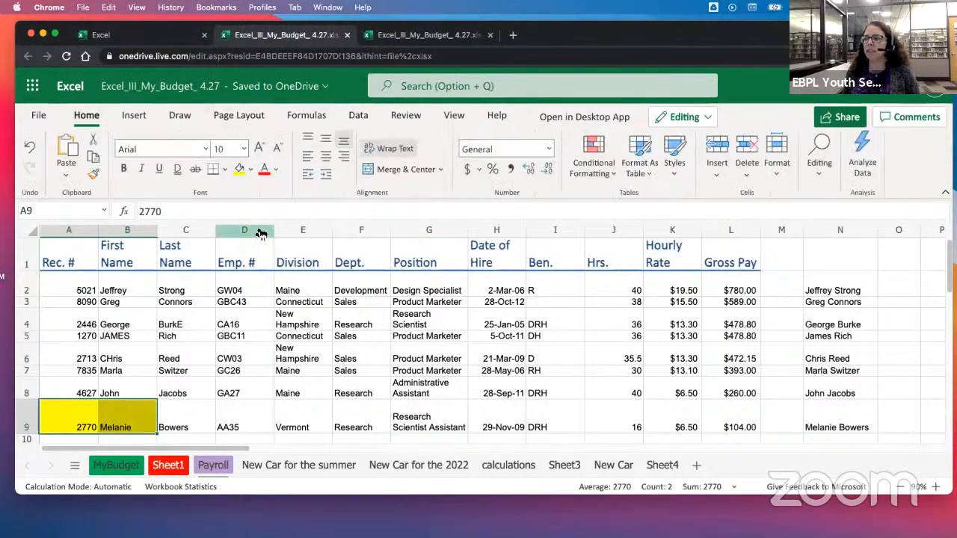
pyautogui.click(251, 170)
pyautogui.click(249, 208)
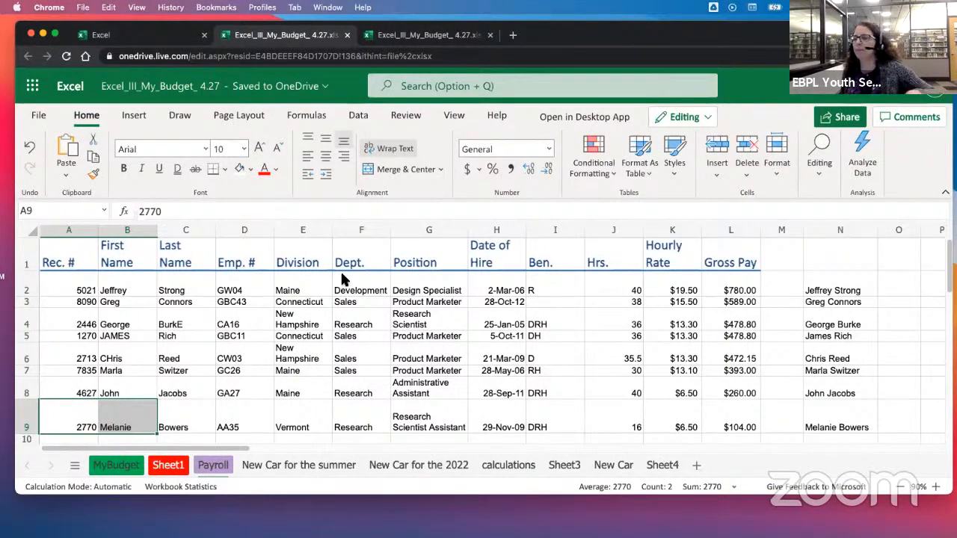
pyautogui.click(186, 345)
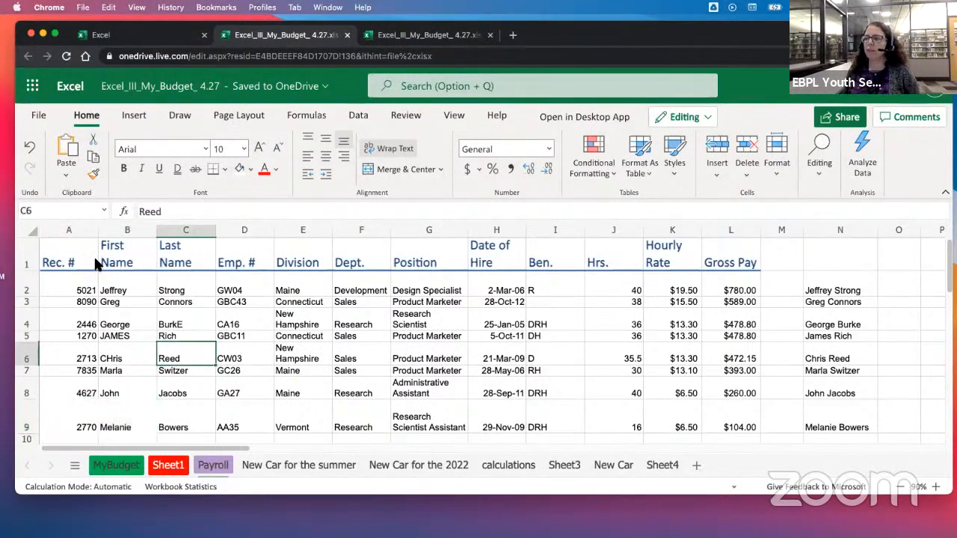
pyautogui.click(136, 290)
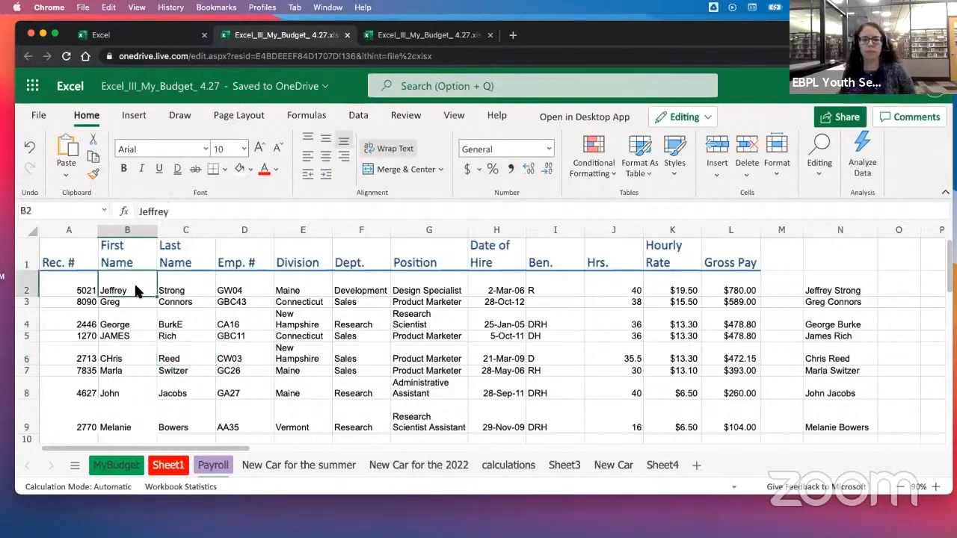
pyautogui.click(69, 286)
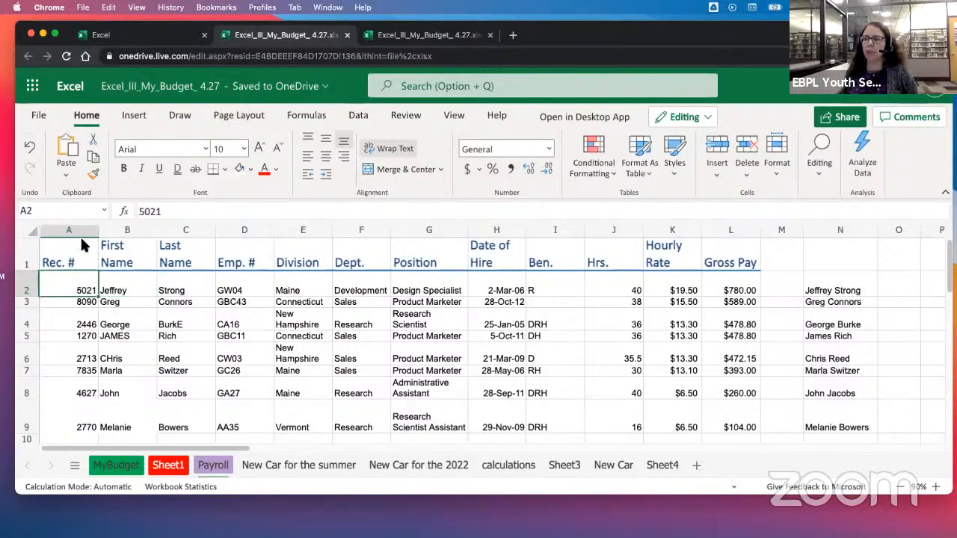
pyautogui.click(173, 289)
pyautogui.click(299, 288)
# Turn on filtering for the Payroll table's header row
pyautogui.click(442, 289)
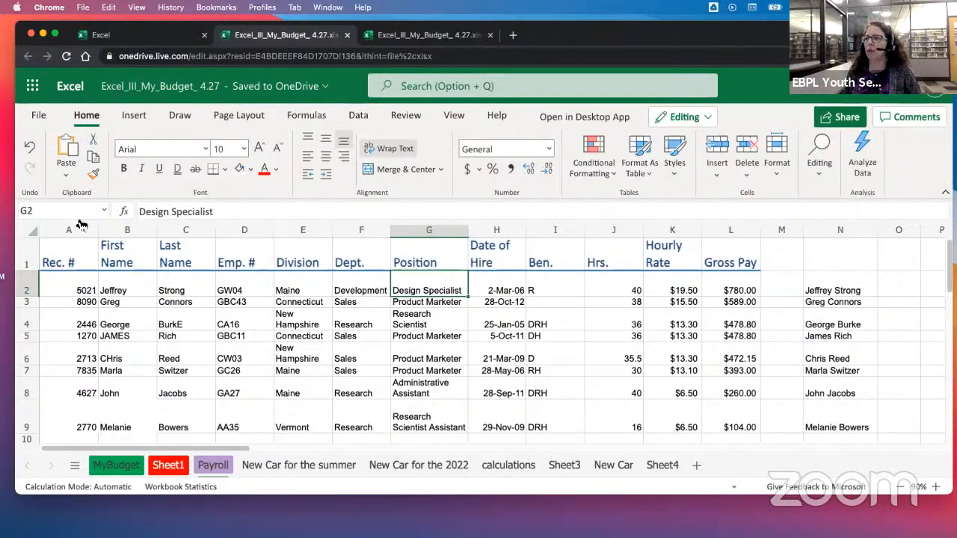
pyautogui.click(358, 116)
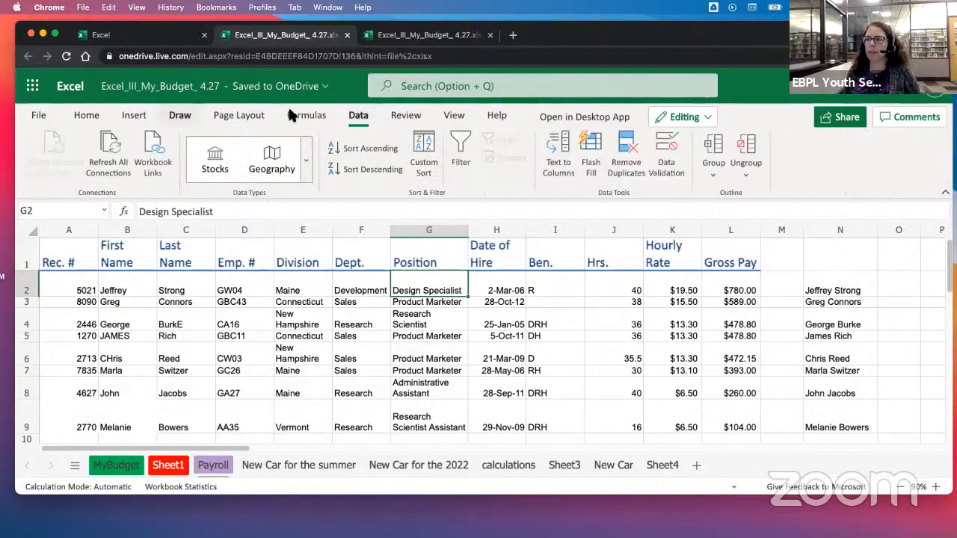
pyautogui.click(462, 143)
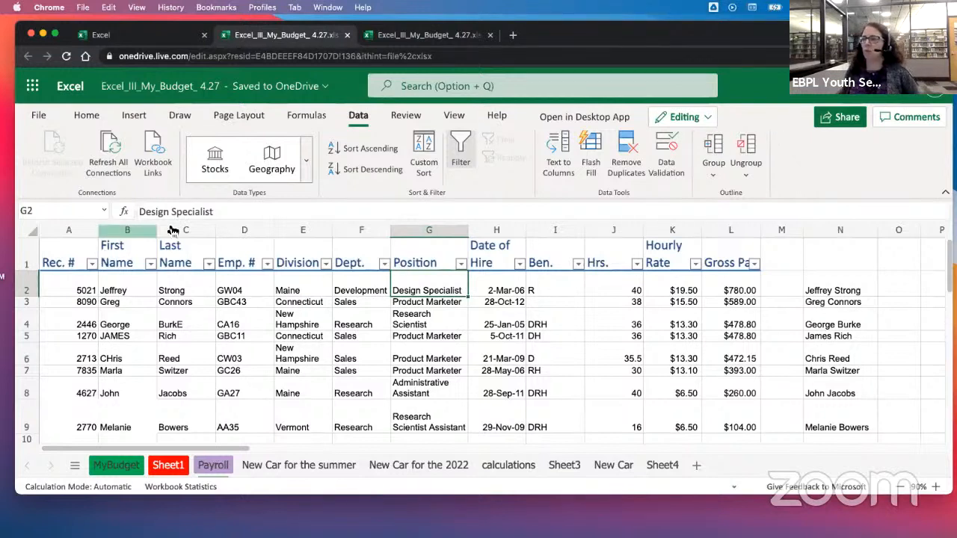
# Filter the Position column to show only Product Marketer, keeping the filter visible just for oneself, and close the sheet view guide
pyautogui.click(371, 317)
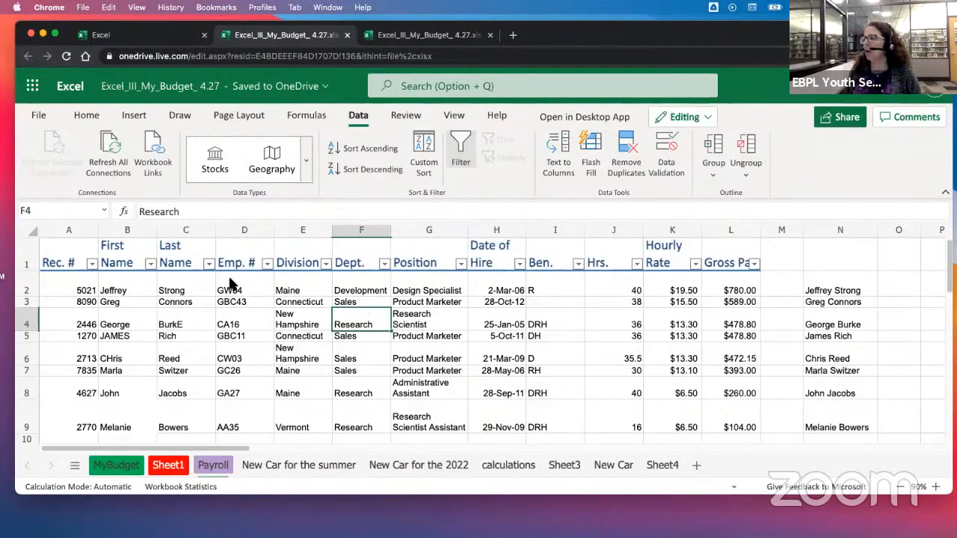
pyautogui.click(425, 335)
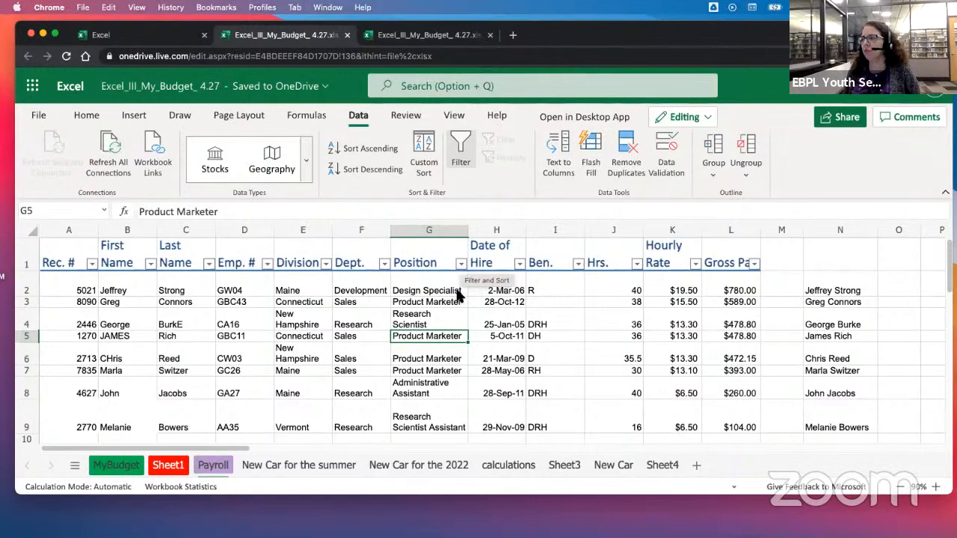
pyautogui.click(462, 265)
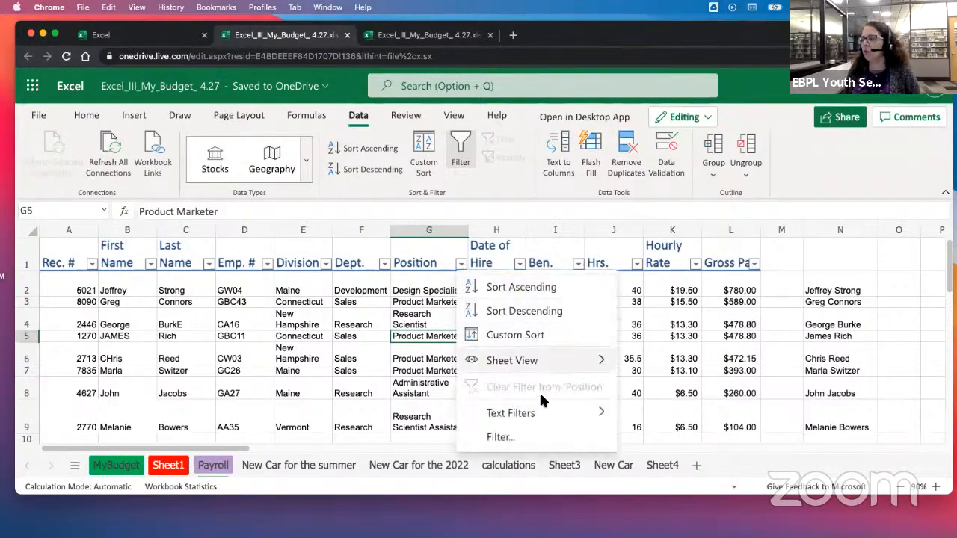
pyautogui.click(502, 438)
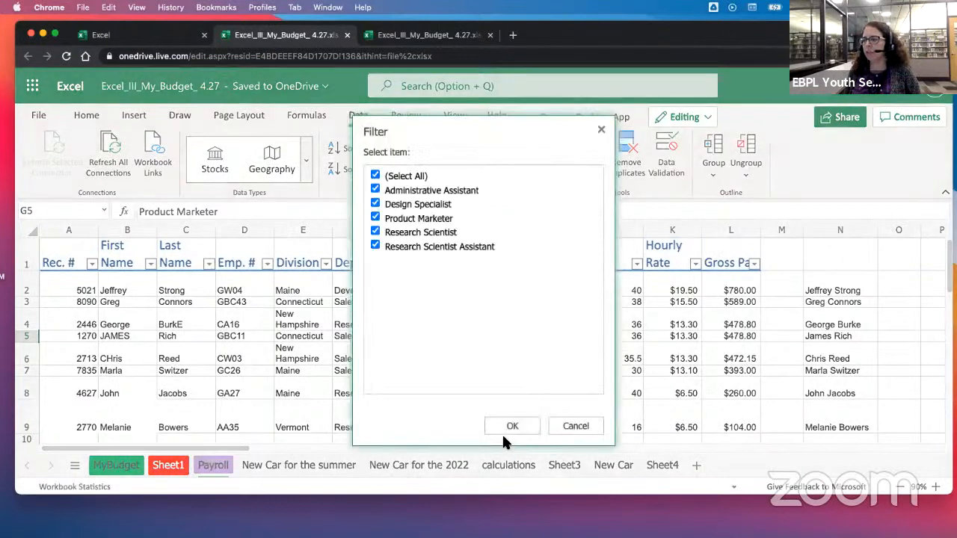
pyautogui.click(375, 177)
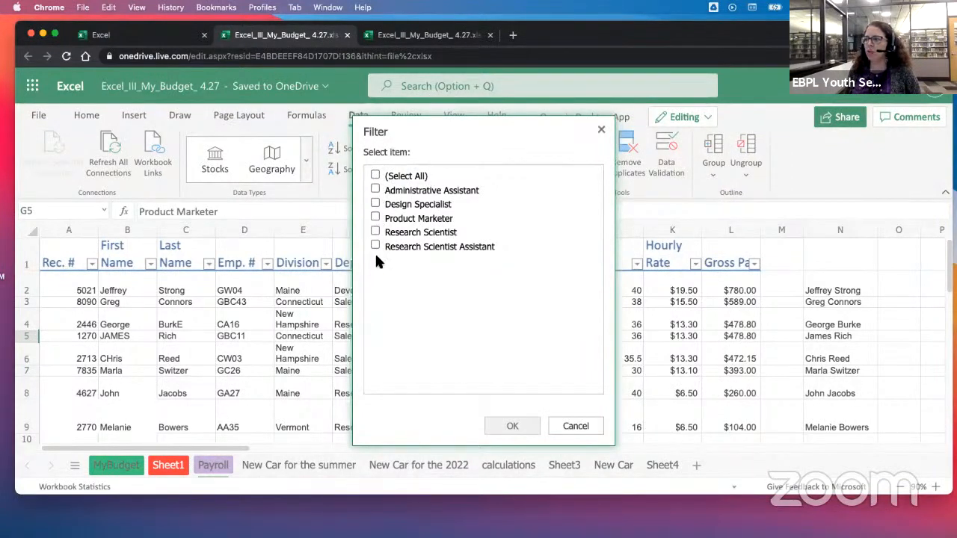
pyautogui.click(376, 217)
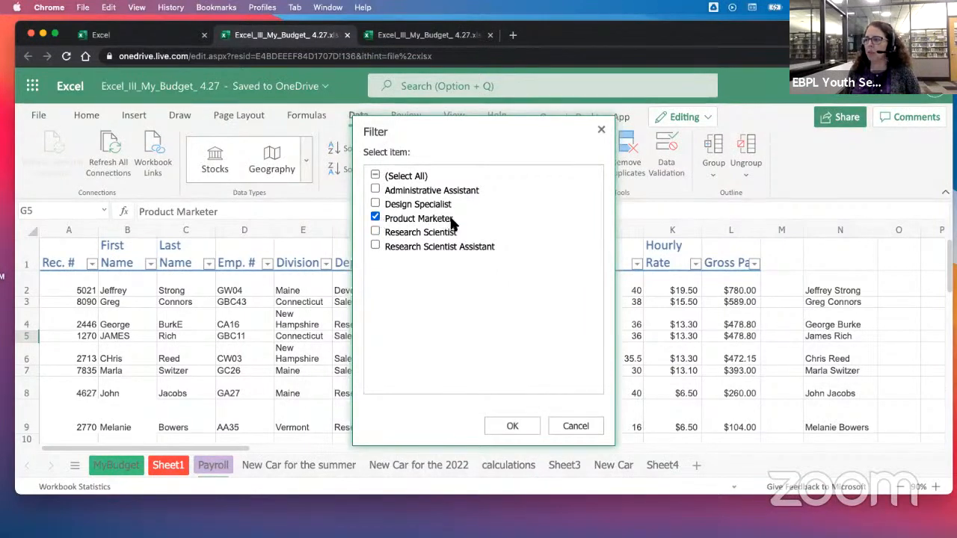
pyautogui.click(522, 422)
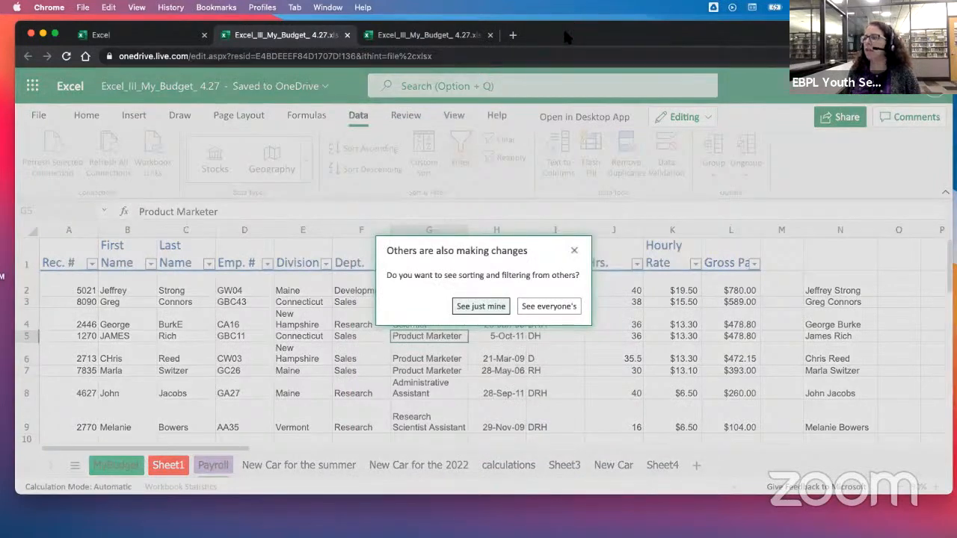
pyautogui.click(477, 307)
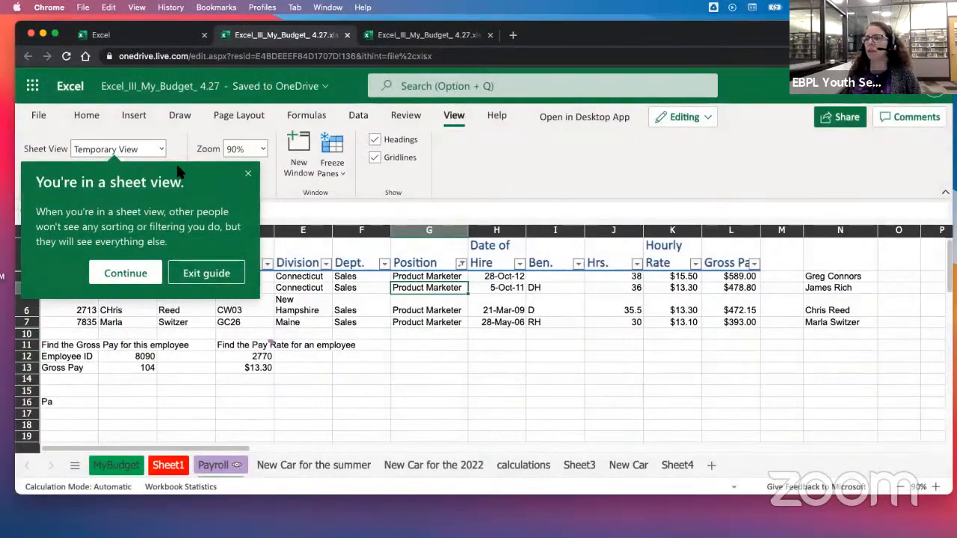
pyautogui.click(249, 177)
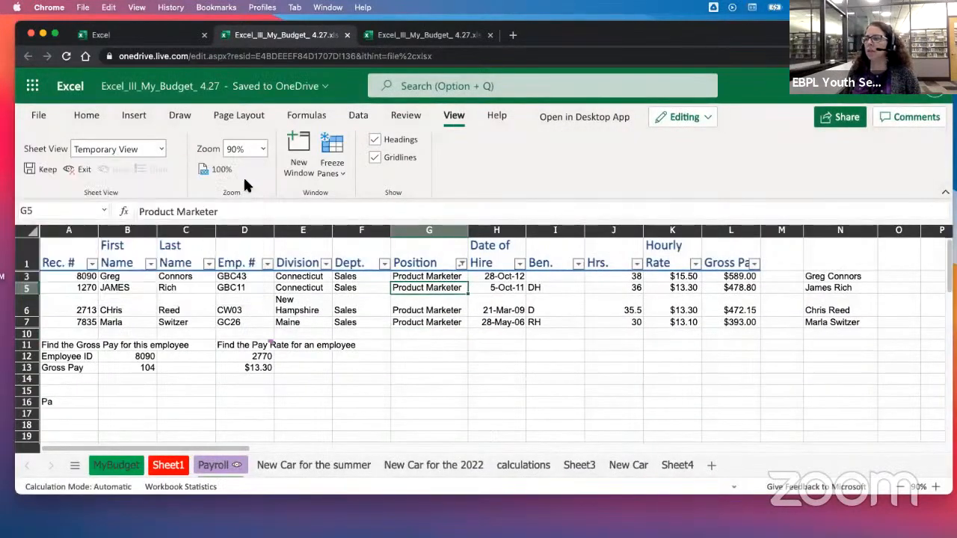
# Copy the filtered Payroll table with its header row, from Rec. # through Gross Pay (A1:L7)
pyautogui.click(436, 374)
pyautogui.scroll(-1, 435, 374)
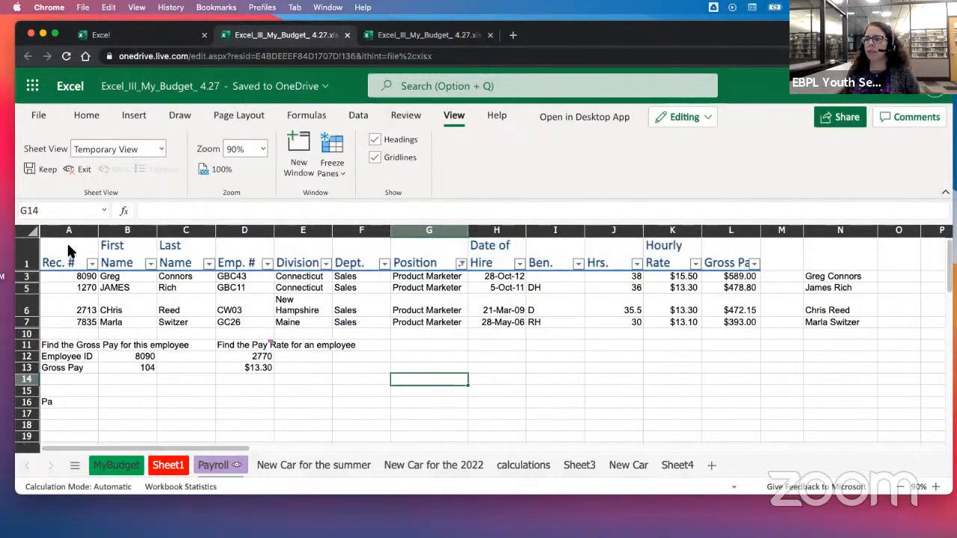
pyautogui.moveTo(59, 264); pyautogui.dragTo(757, 326)
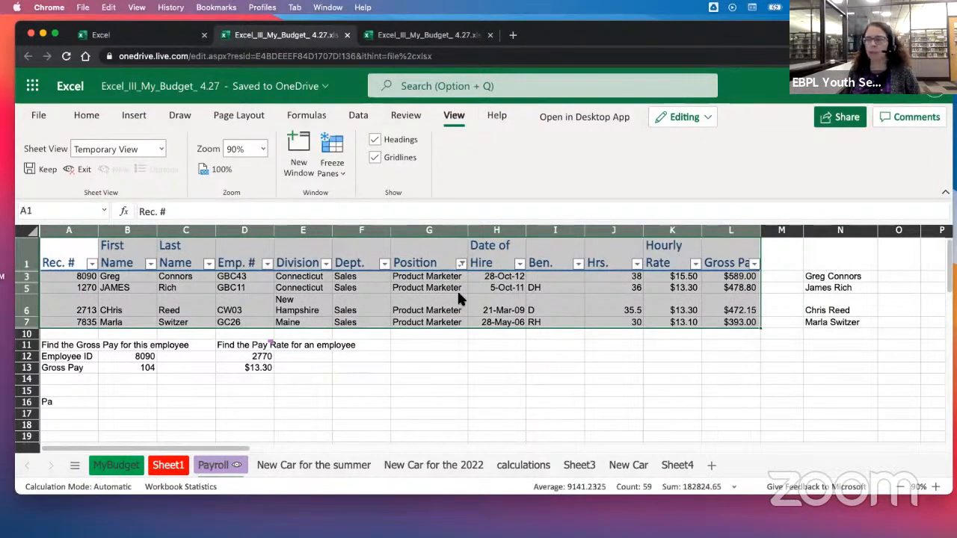
pyautogui.click(83, 116)
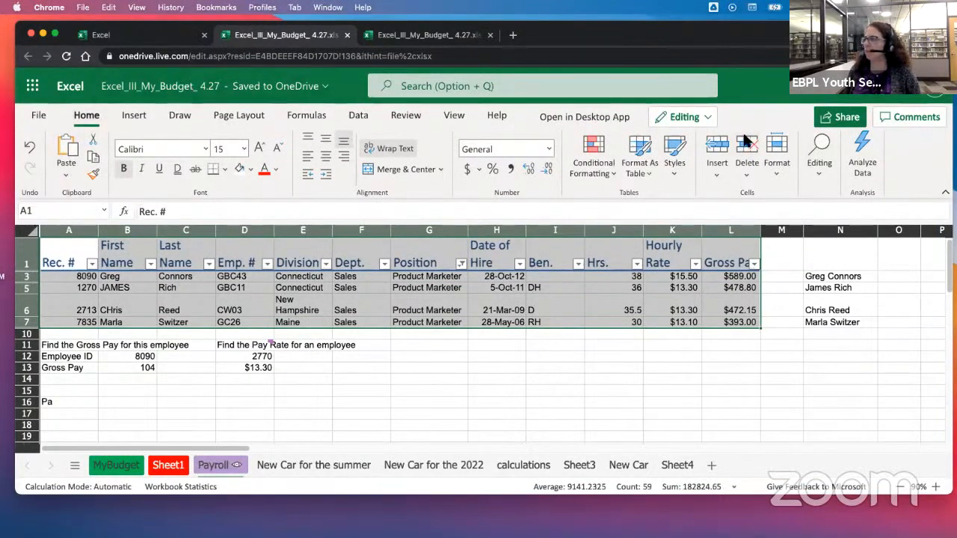
pyautogui.click(944, 56)
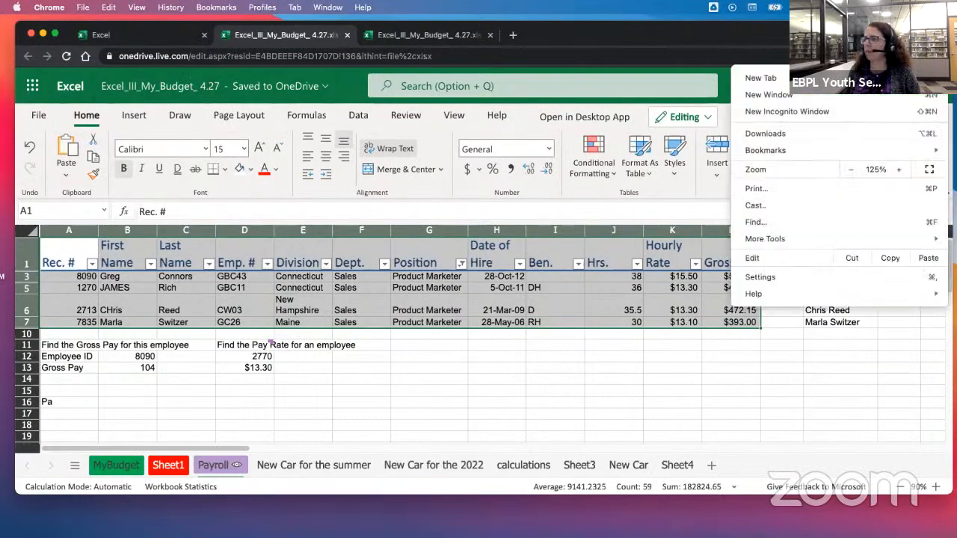
pyautogui.click(850, 169)
pyautogui.click(850, 169)
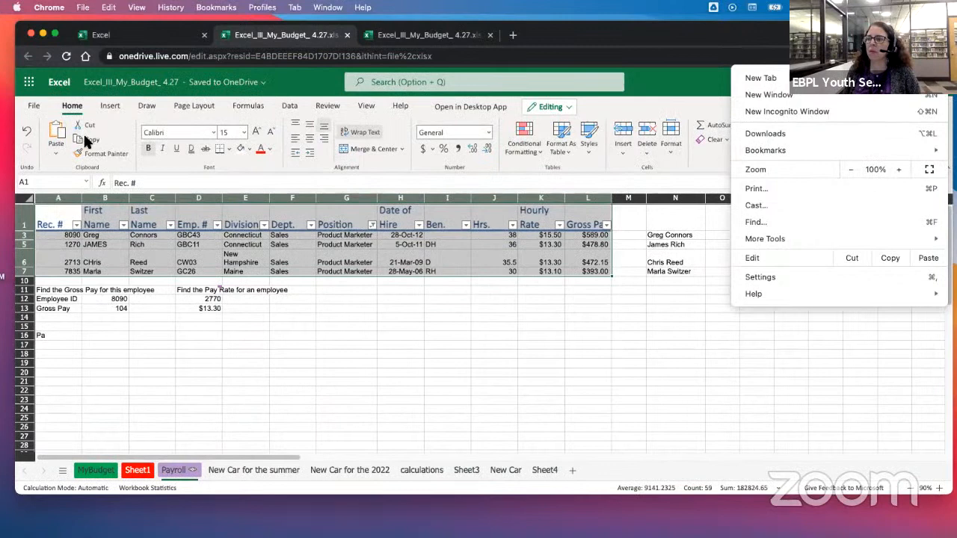
pyautogui.click(84, 133)
pyautogui.click(84, 134)
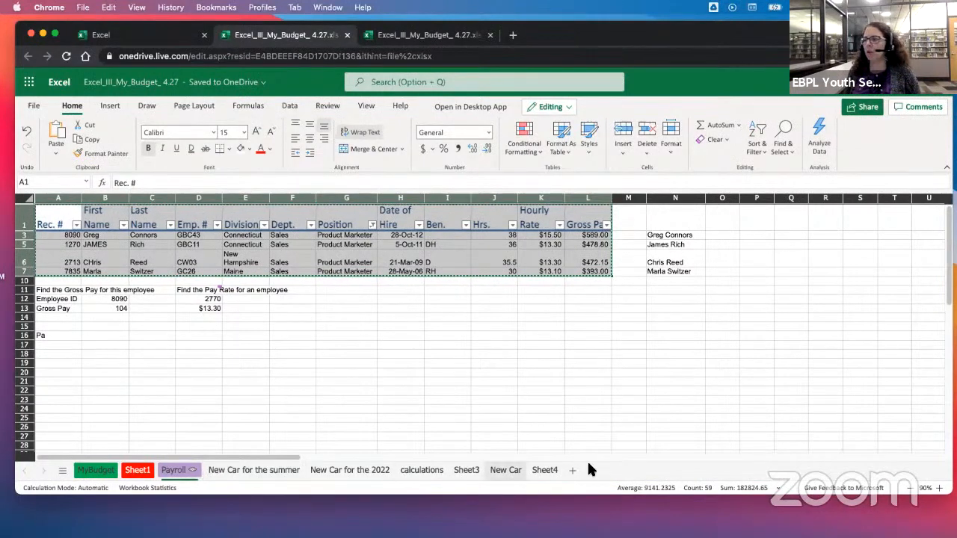
# Paste the copied Product Marketer rows at A1 of a new sheet and widen the Date of Hire column until its dates fit
pyautogui.click(569, 469)
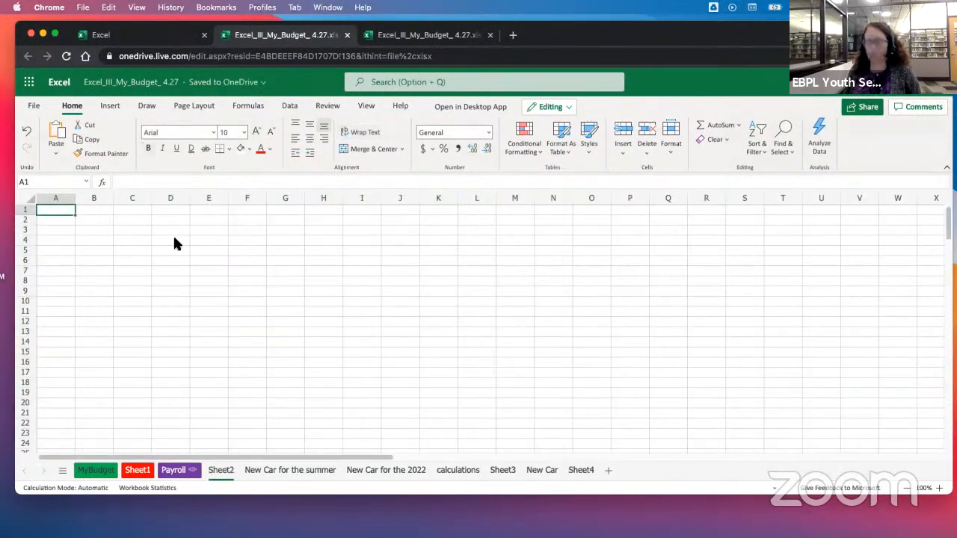
pyautogui.click(57, 133)
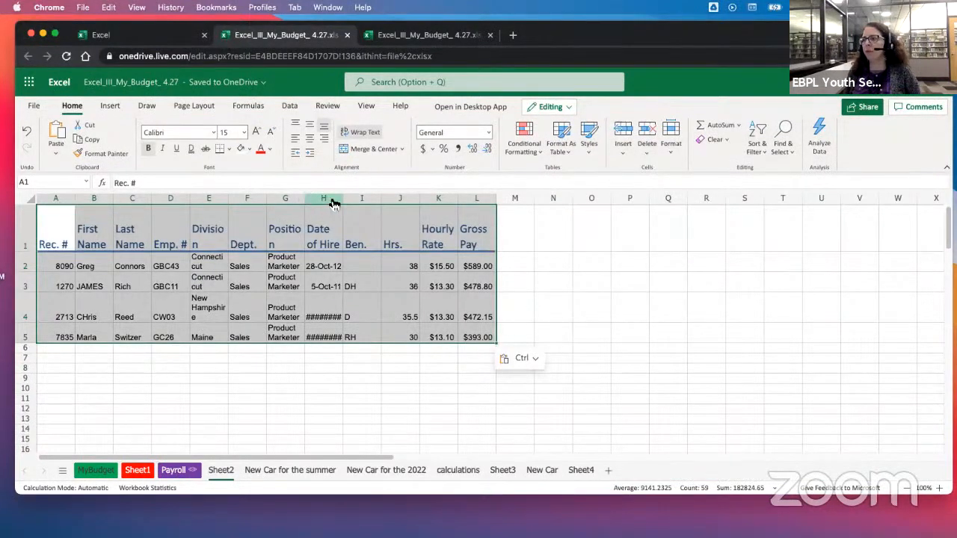
pyautogui.moveTo(342, 198); pyautogui.dragTo(393, 198)
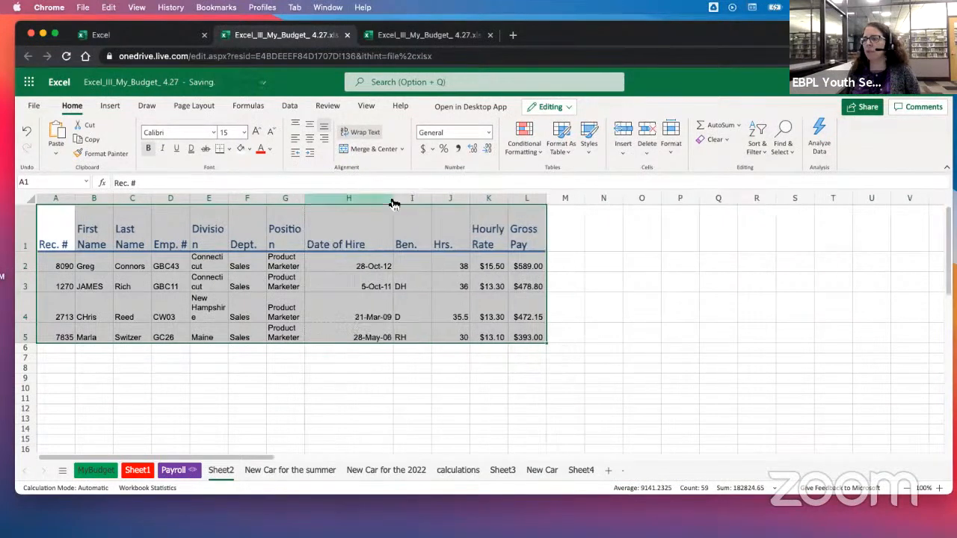
pyautogui.click(125, 370)
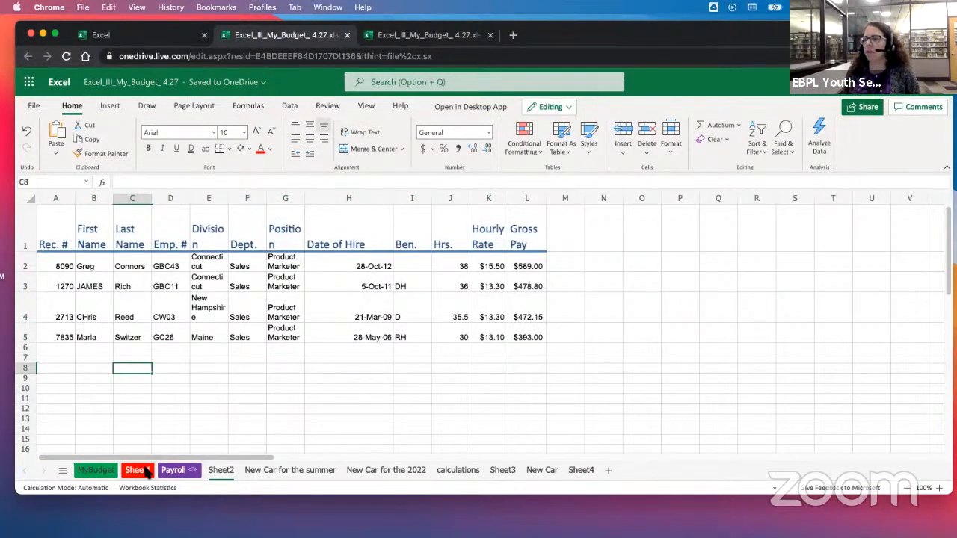
# Return to the Payroll sheet, deselect the copied table and set the browser page zoom to 150%
pyautogui.click(167, 471)
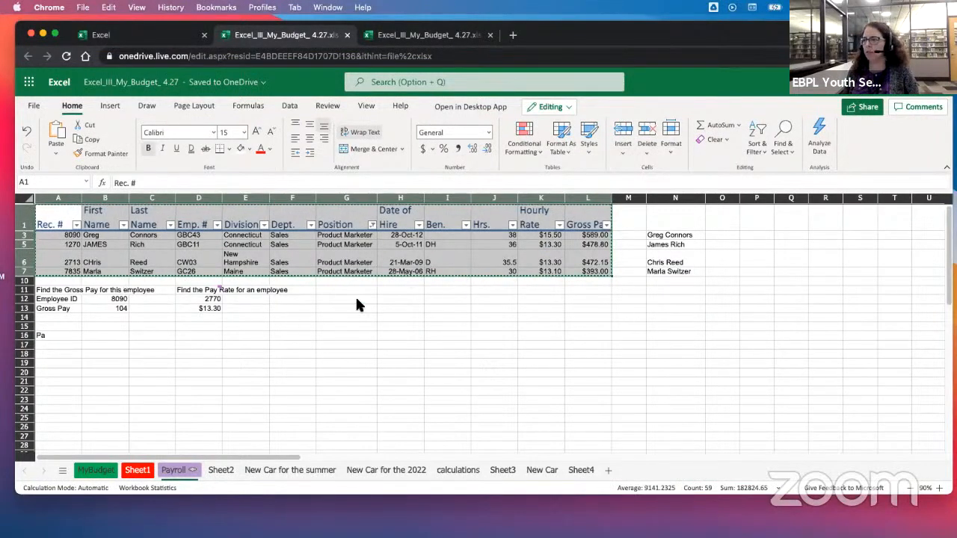
pyautogui.click(345, 338)
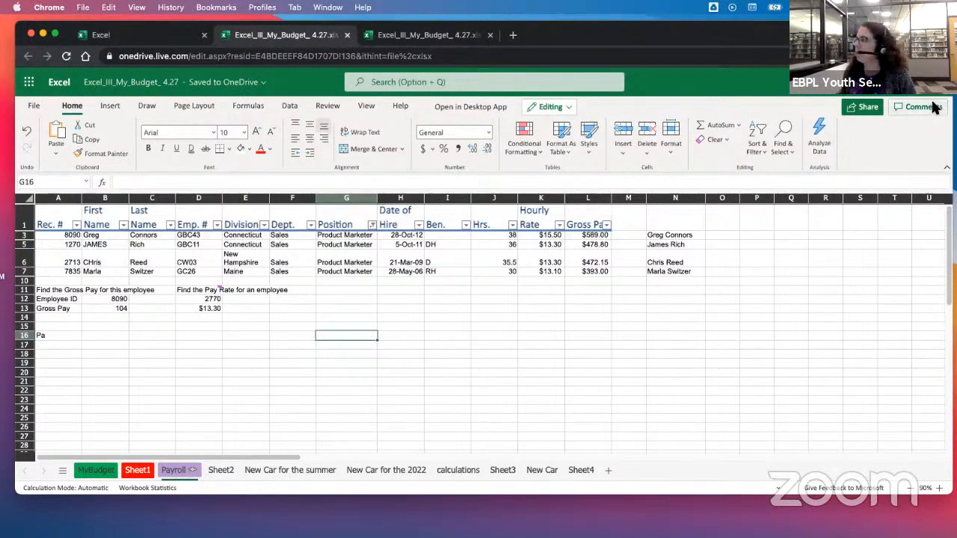
pyautogui.click(944, 56)
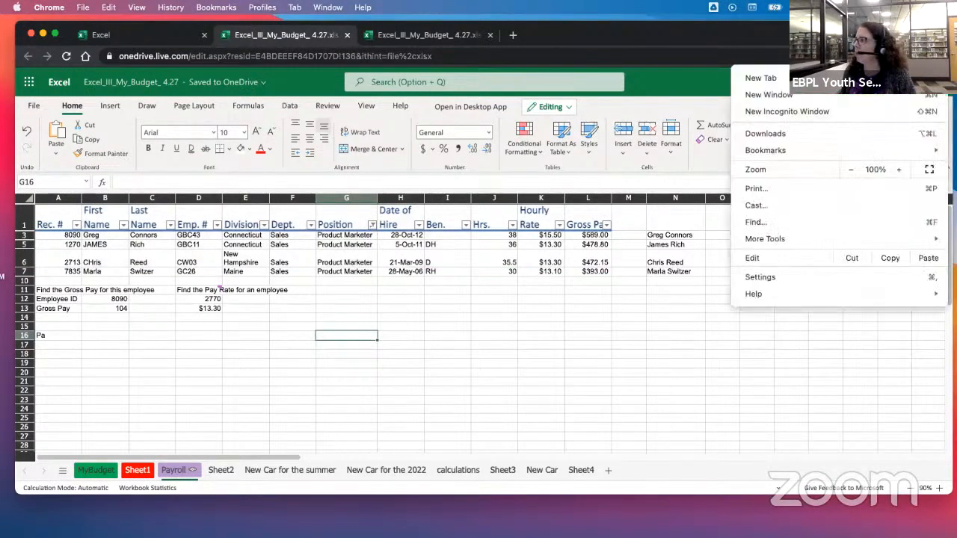
pyautogui.click(897, 170)
pyautogui.click(897, 170)
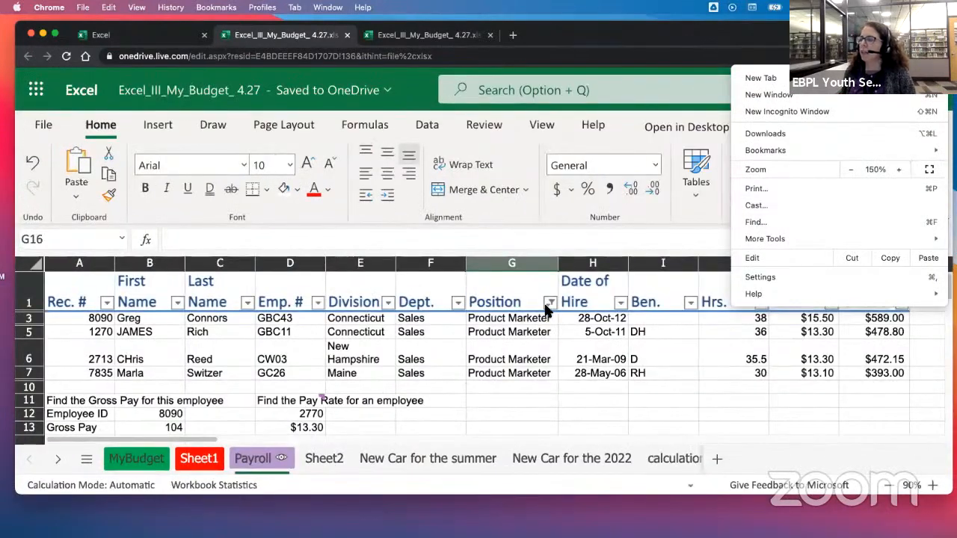
pyautogui.click(767, 426)
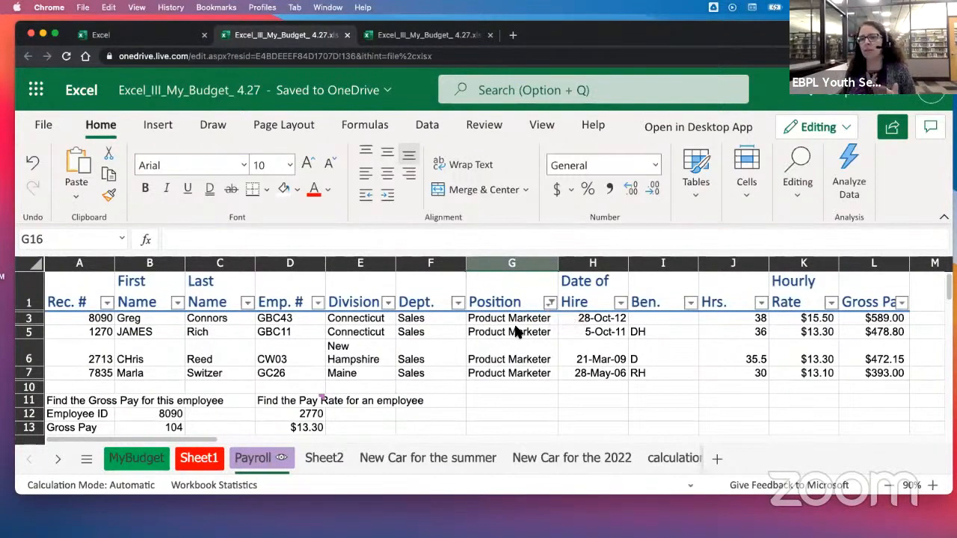
# Reset the Position column's filter to include all positions in the Payroll table
pyautogui.click(551, 302)
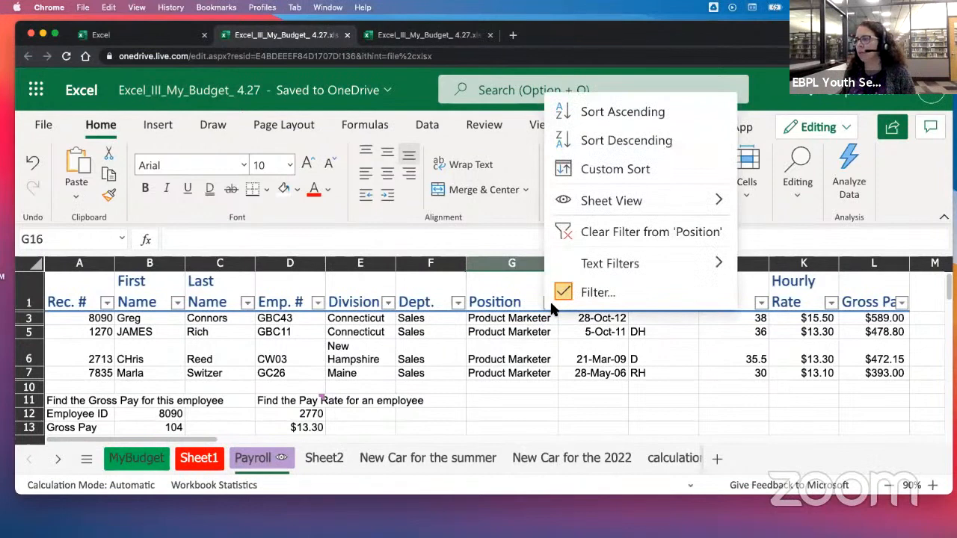
pyautogui.click(595, 294)
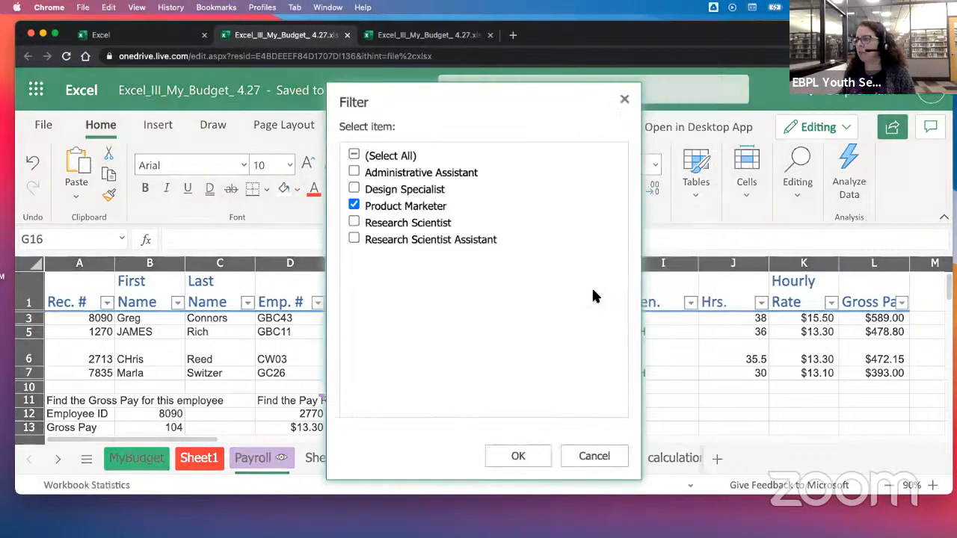
pyautogui.click(355, 156)
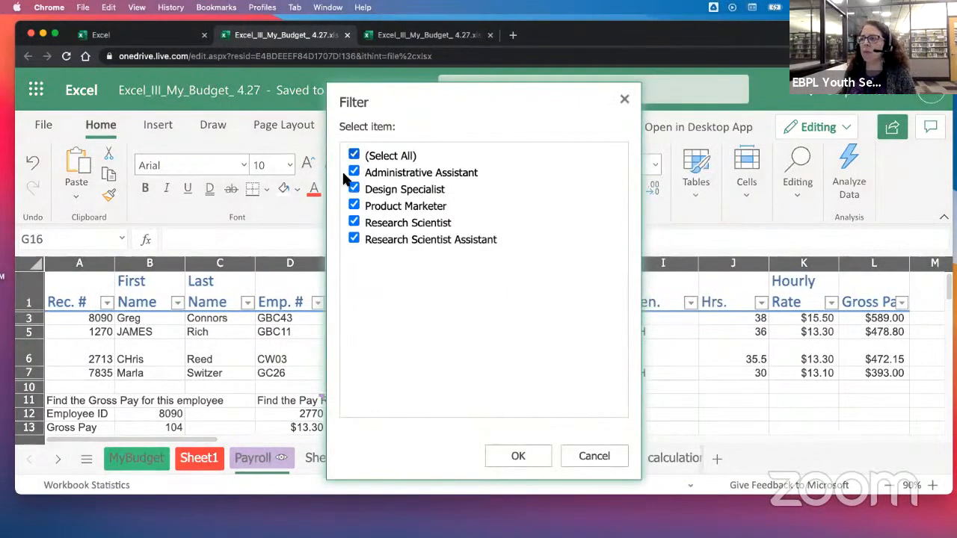
pyautogui.click(518, 455)
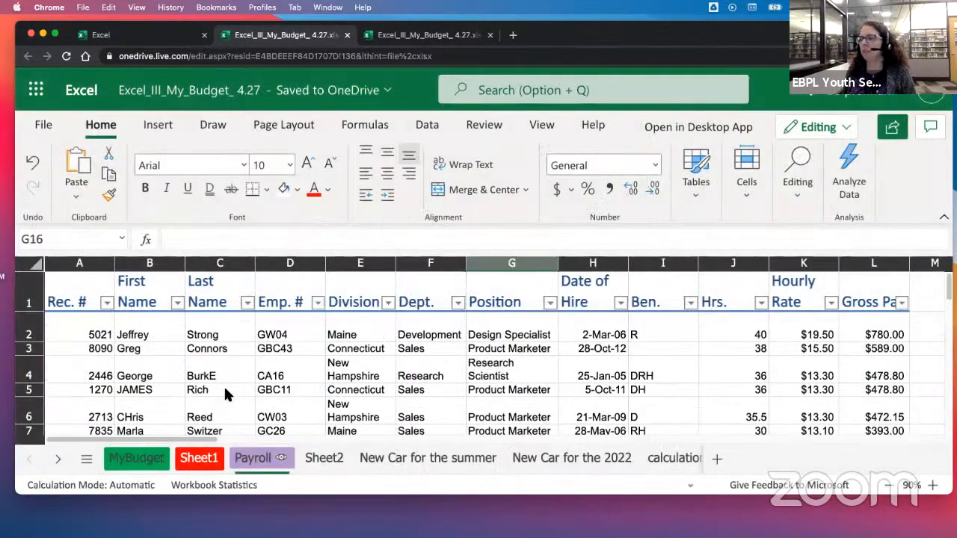
pyautogui.scroll(-2, 511, 360)
pyautogui.scroll(2, 515, 358)
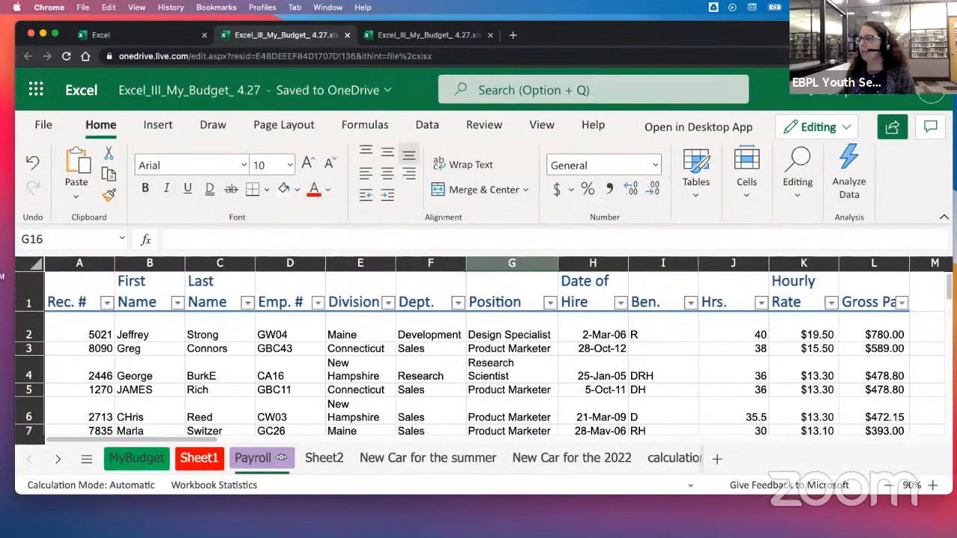
# Turn off the filter on the Payroll sheet's employee table
pyautogui.click(889, 486)
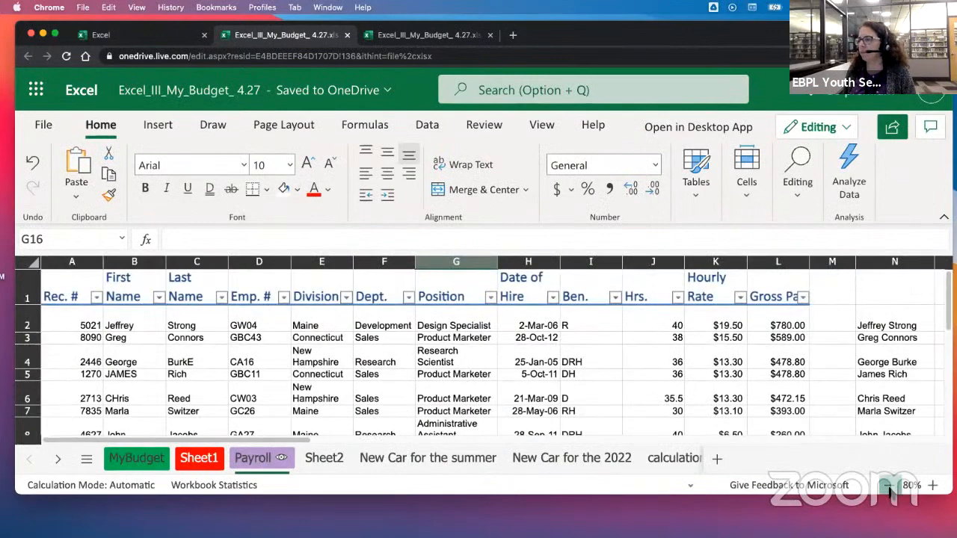
pyautogui.click(889, 486)
pyautogui.click(889, 485)
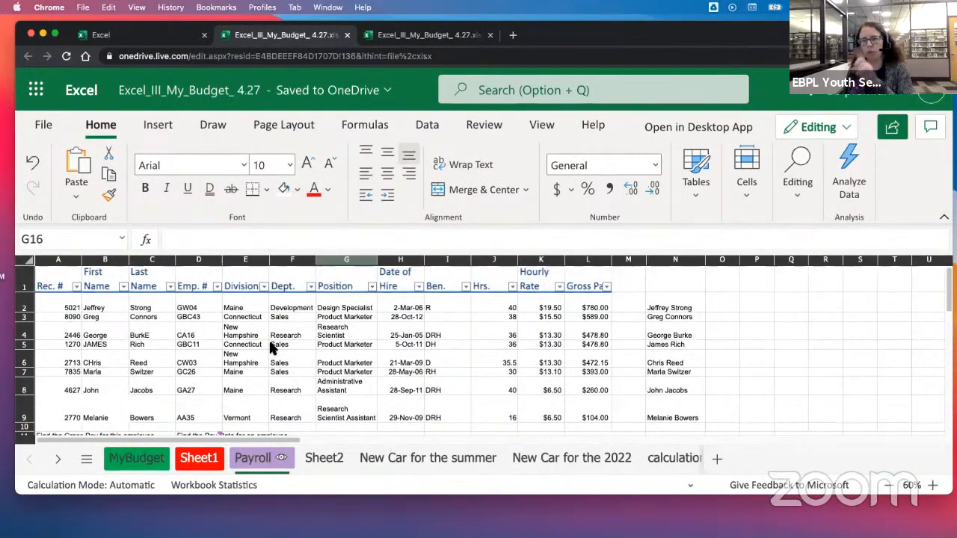
pyautogui.click(426, 126)
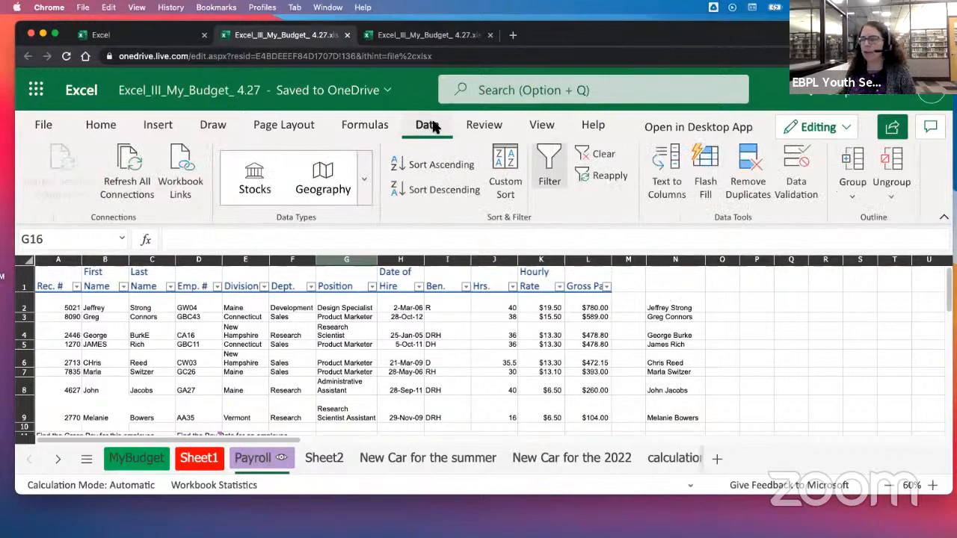
pyautogui.click(552, 165)
# Try to apply a filter with the empty cell P5 selected
pyautogui.click(751, 345)
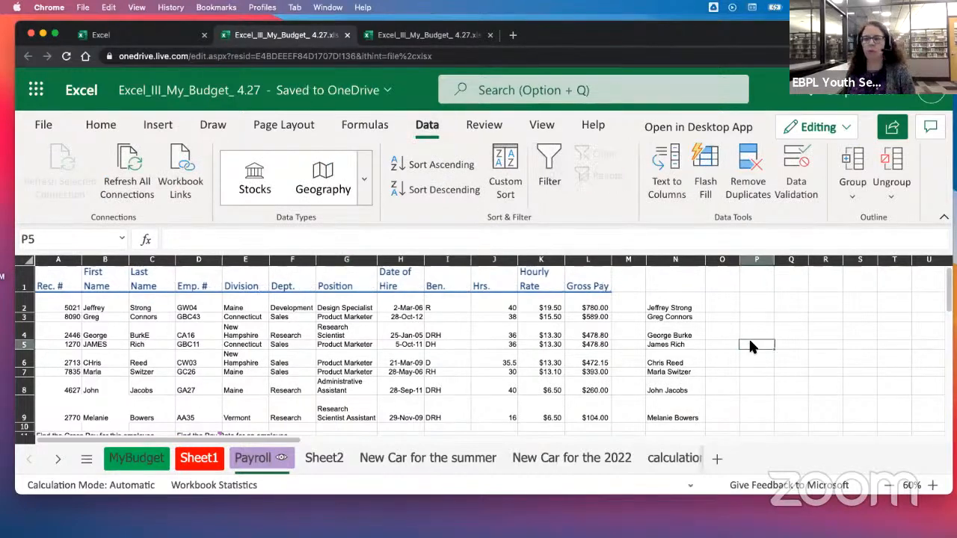
pyautogui.click(549, 155)
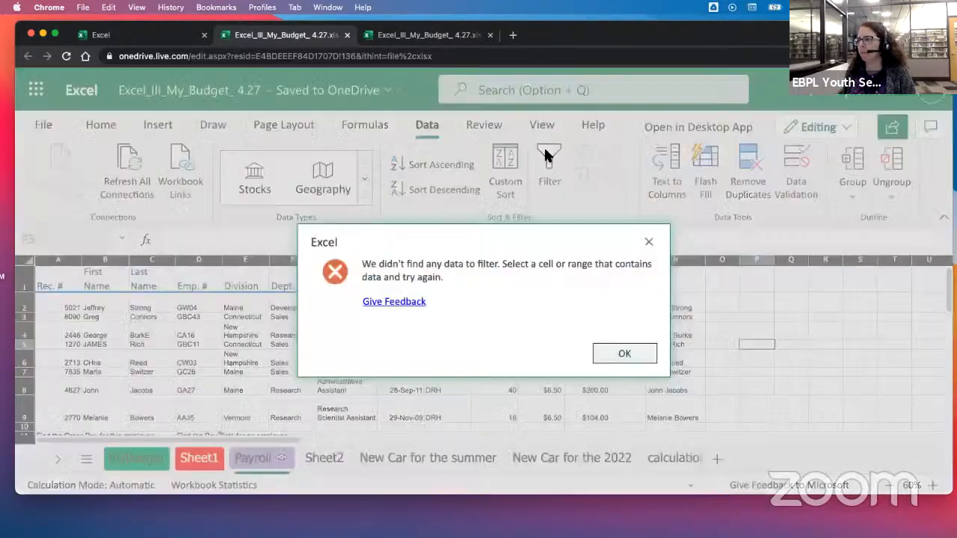
pyautogui.click(648, 243)
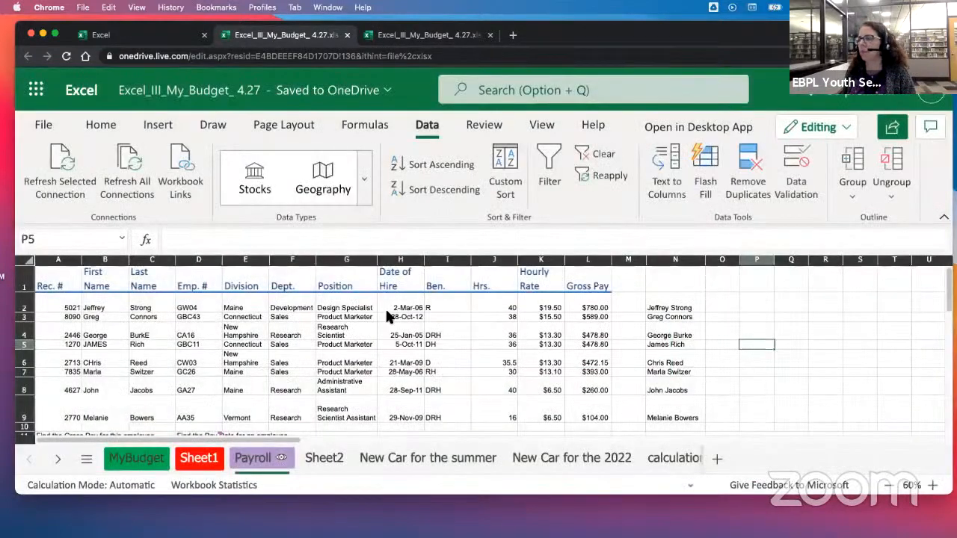
# Turn the filter on for the employee table using cell C2 within its data
pyautogui.click(342, 301)
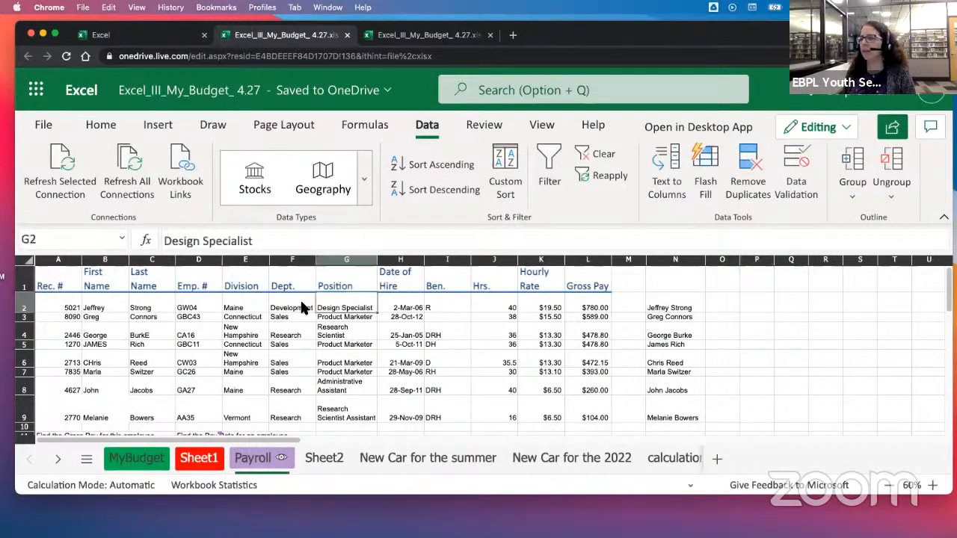
pyautogui.click(145, 308)
pyautogui.click(548, 164)
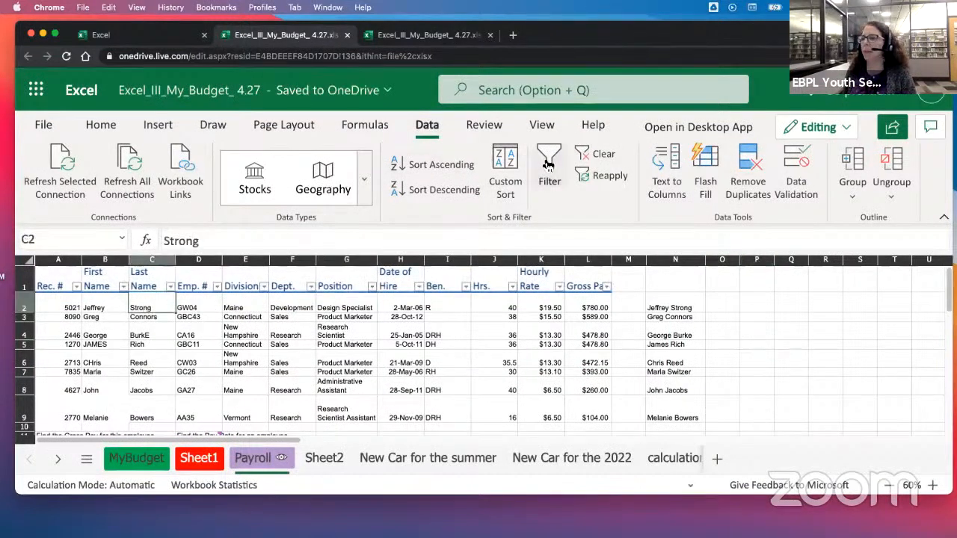
# Filter the Last Name column to show only the first, fourth and last surnames in the filter list
pyautogui.click(933, 485)
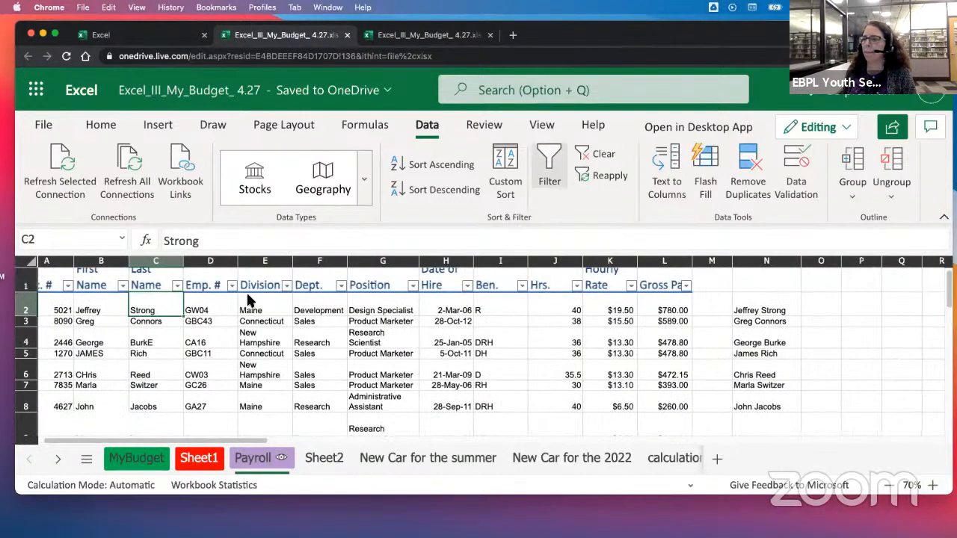
pyautogui.click(176, 286)
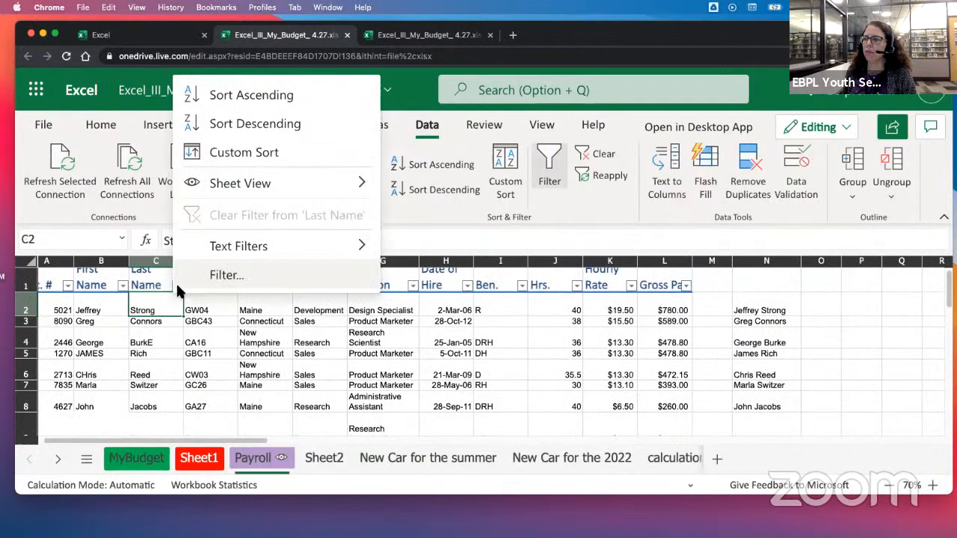
pyautogui.click(221, 276)
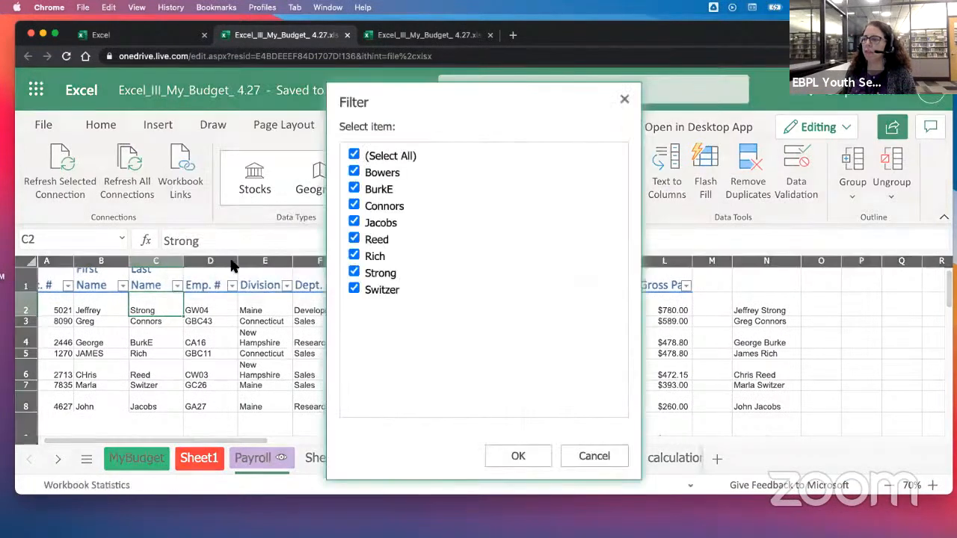
pyautogui.click(354, 155)
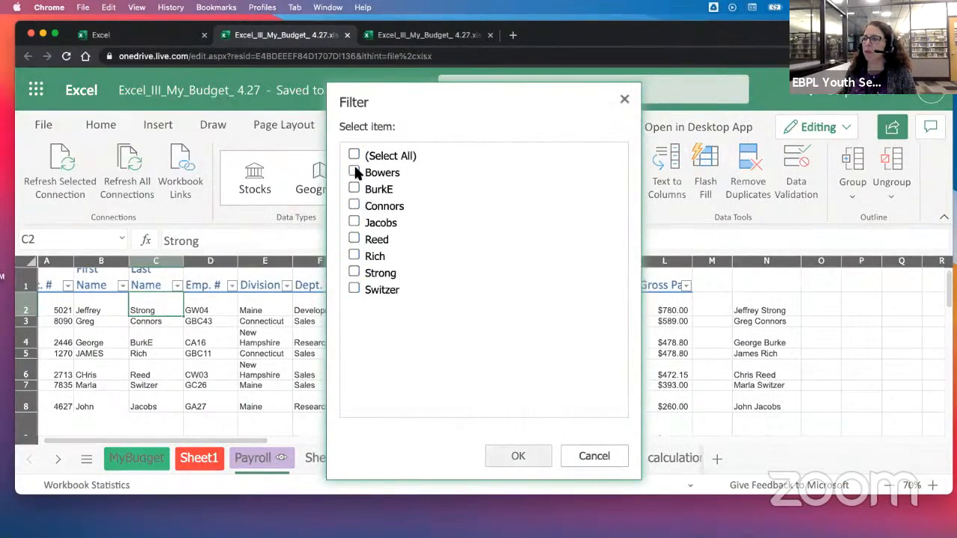
pyautogui.click(356, 172)
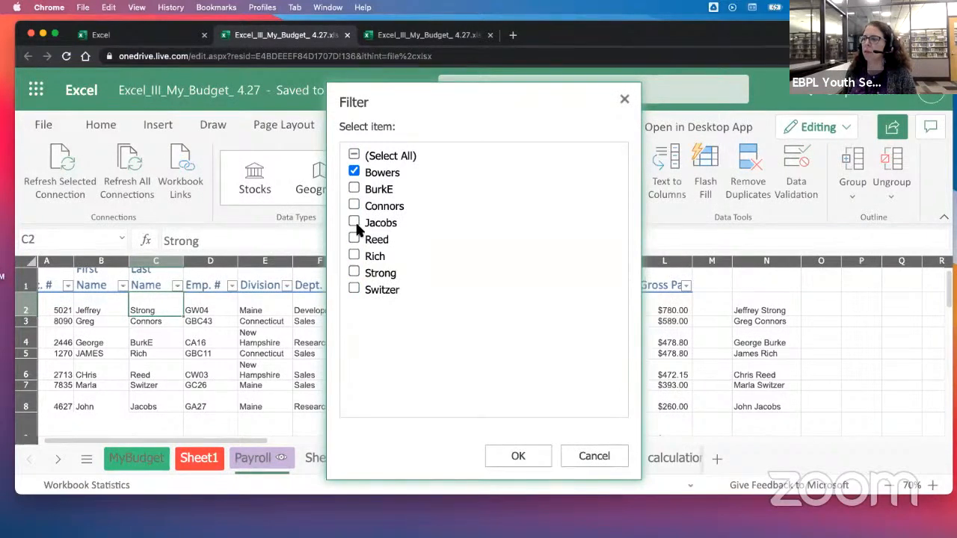
pyautogui.click(354, 291)
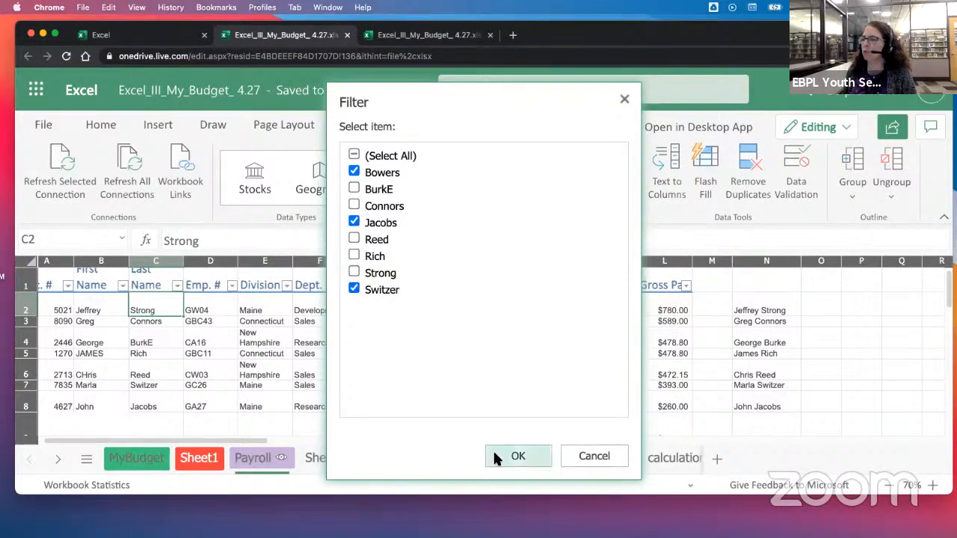
pyautogui.click(511, 456)
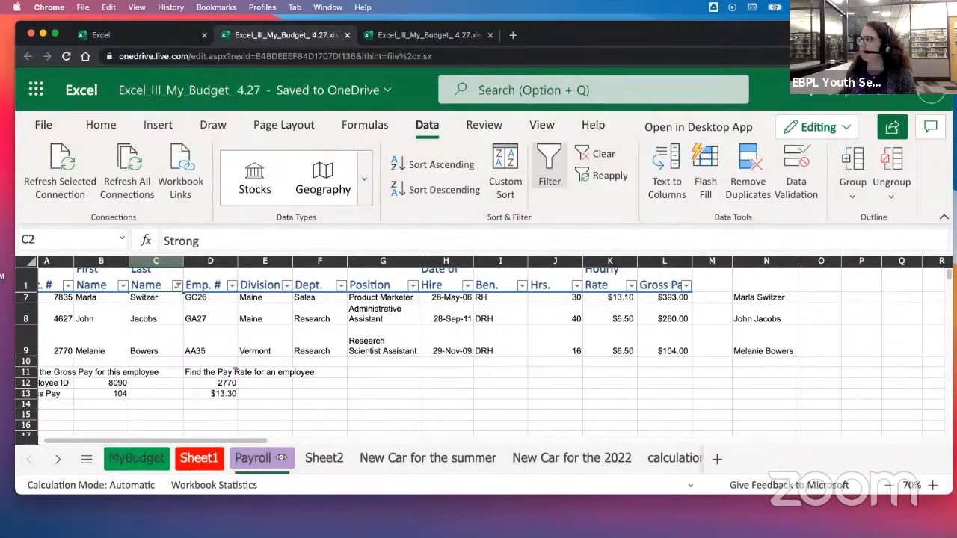
# Sort the filtered employee rows by Last Name in ascending order
pyautogui.click(931, 56)
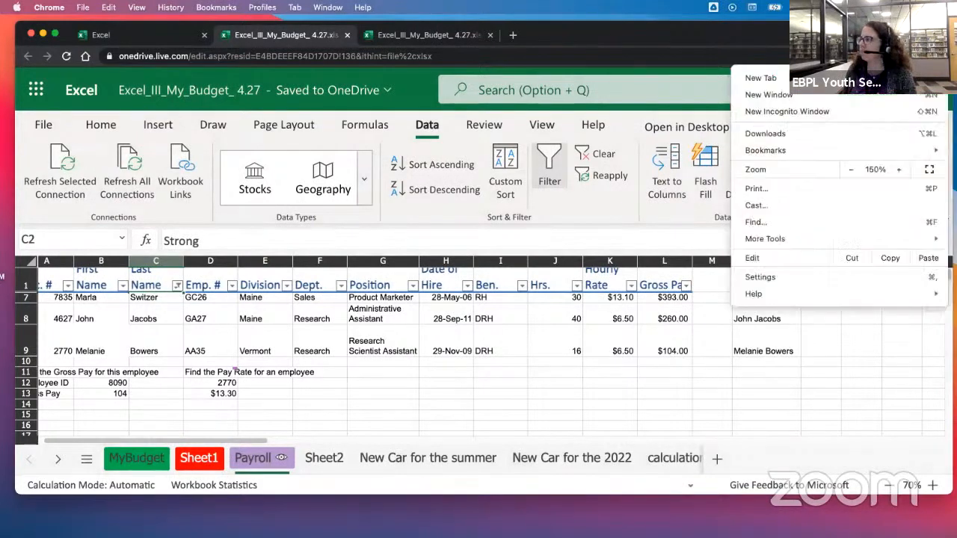
pyautogui.click(899, 169)
pyautogui.click(207, 323)
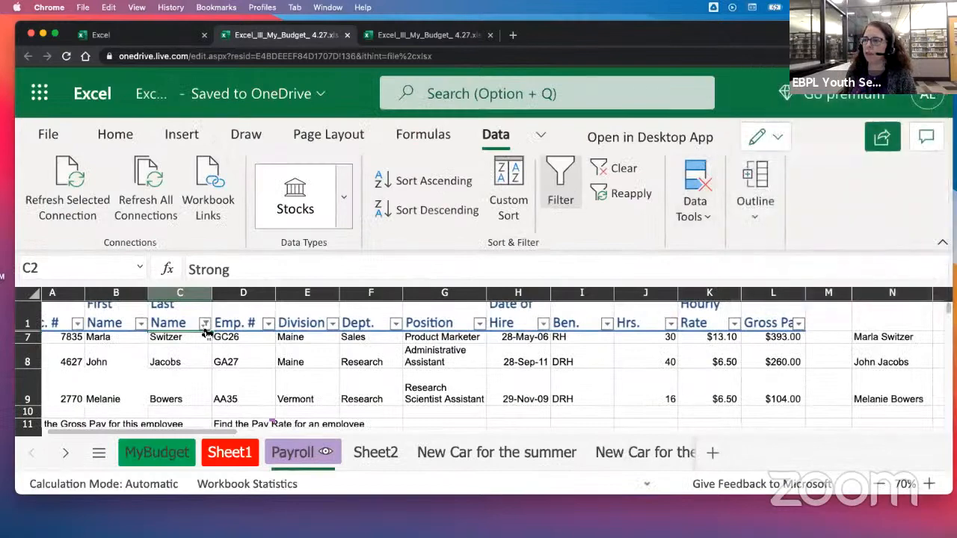
pyautogui.click(206, 323)
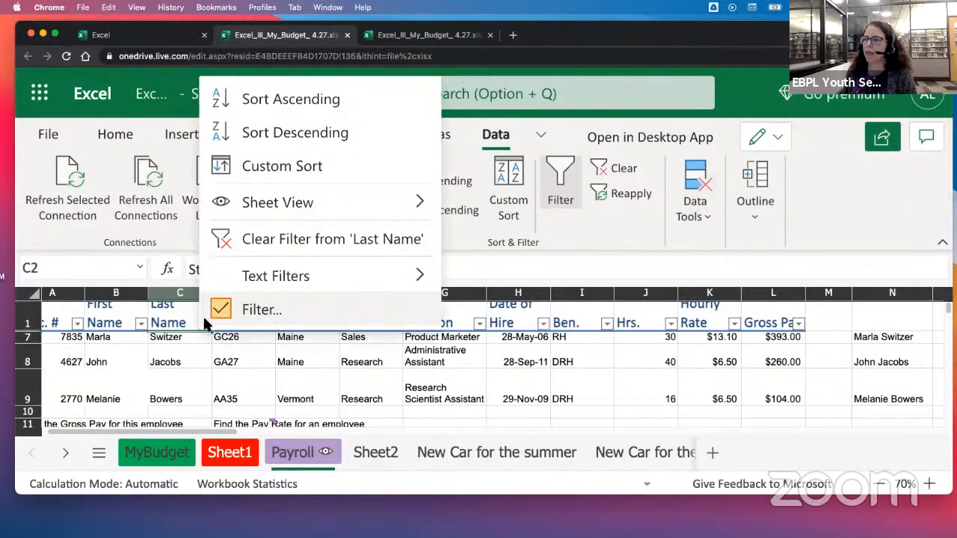
pyautogui.click(299, 104)
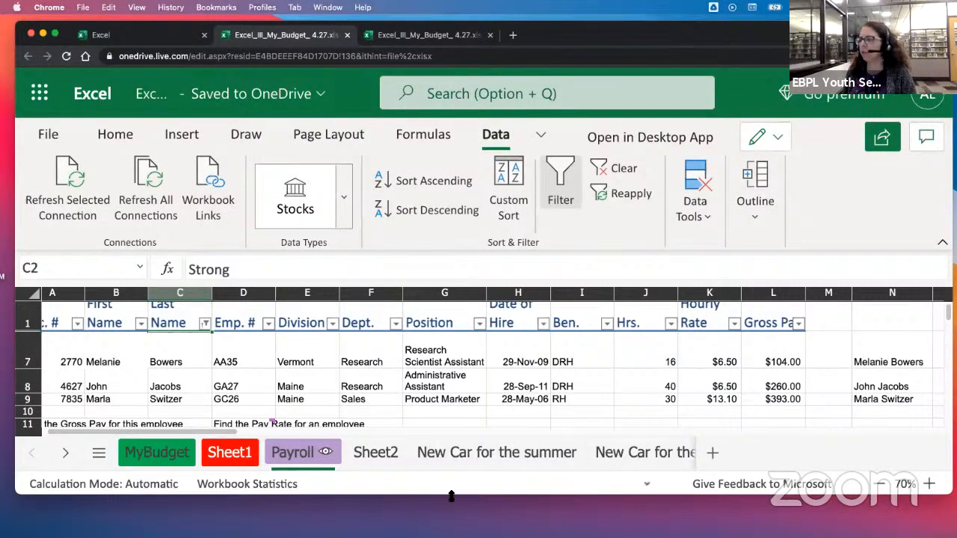
# Make the browser window taller and reduce the page zoom to 150%
pyautogui.moveTo(453, 495); pyautogui.dragTo(453, 516)
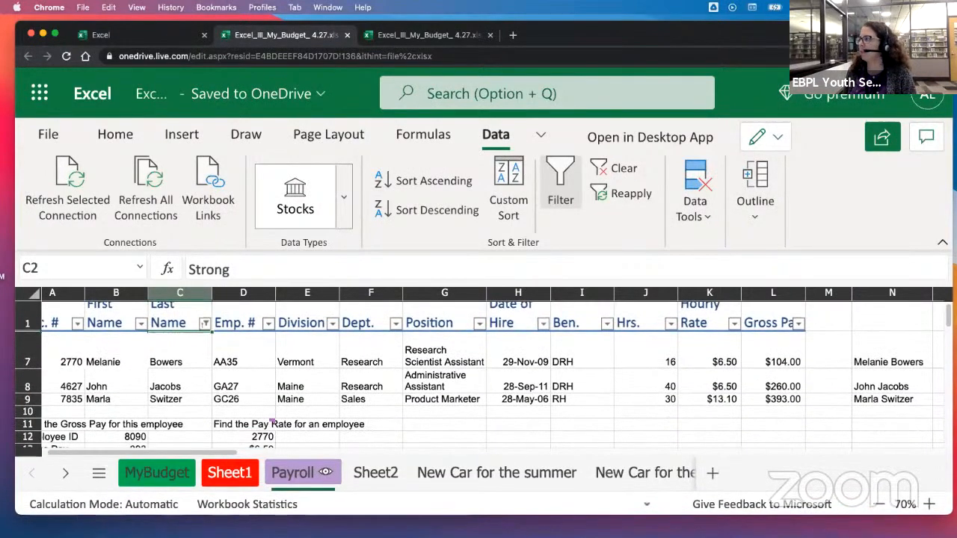
pyautogui.click(944, 56)
pyautogui.click(850, 169)
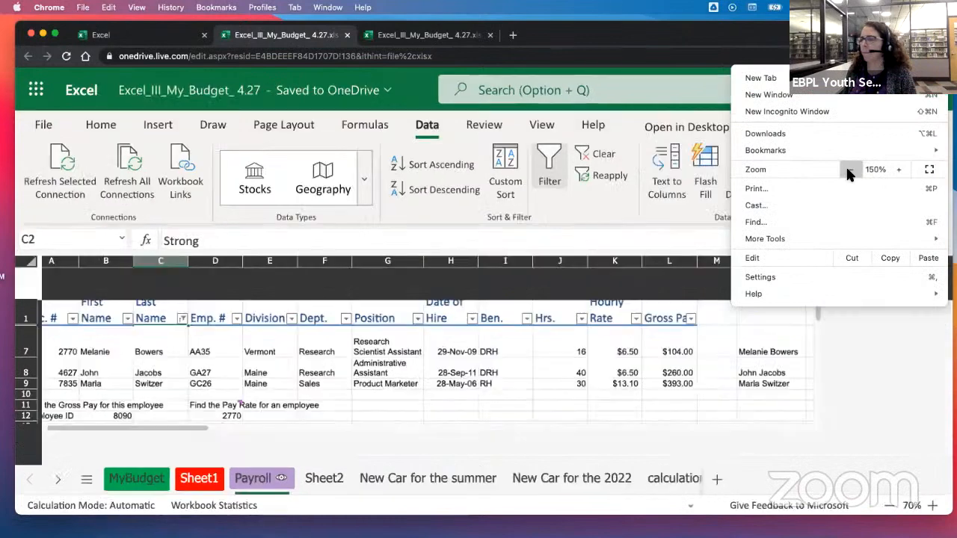
pyautogui.click(418, 408)
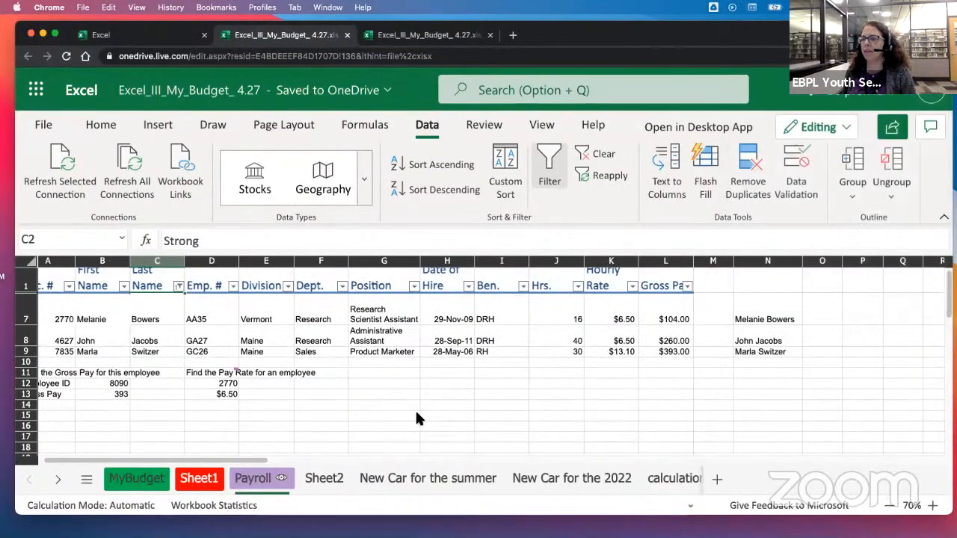
# Review the items selected in the Last Name filter, then clear the filter from that column
pyautogui.click(179, 286)
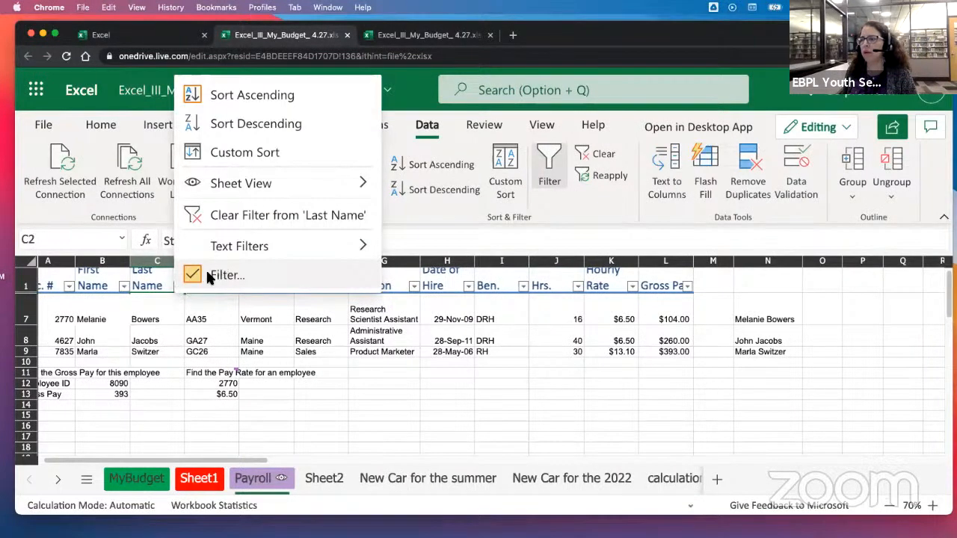
pyautogui.click(194, 274)
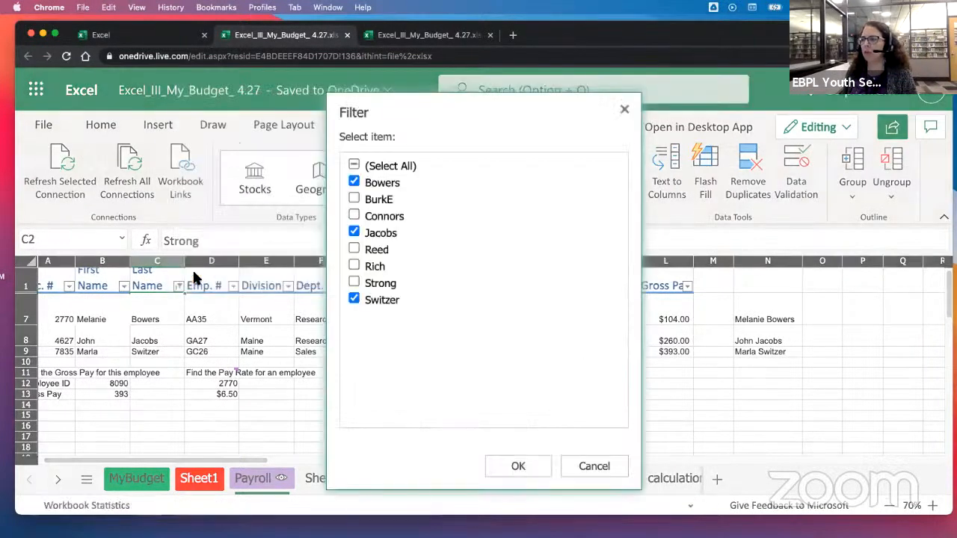
pyautogui.click(577, 465)
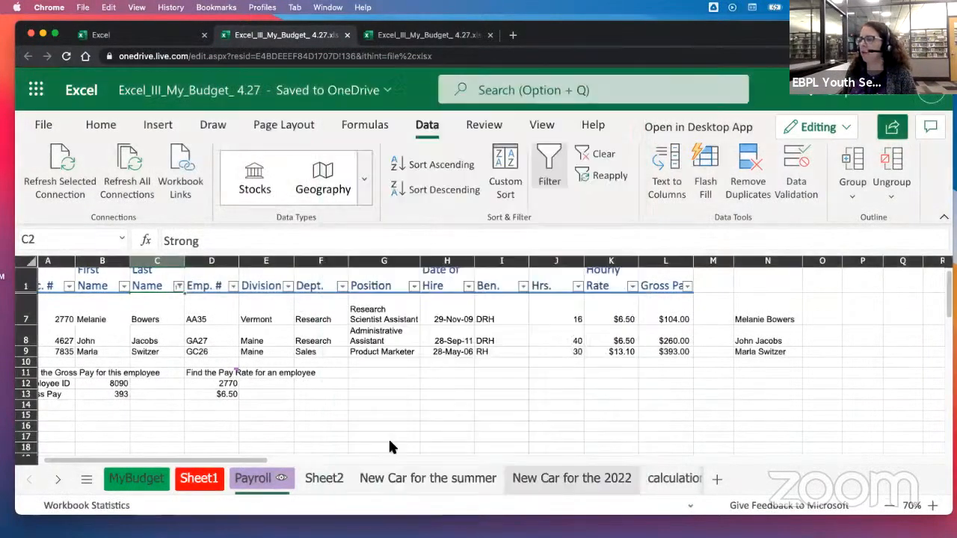
pyautogui.click(180, 287)
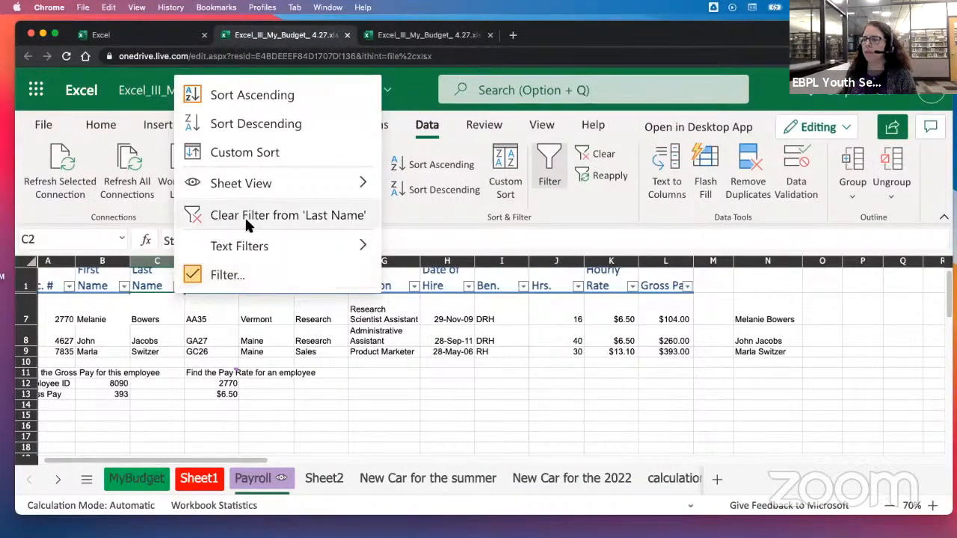
pyautogui.click(245, 216)
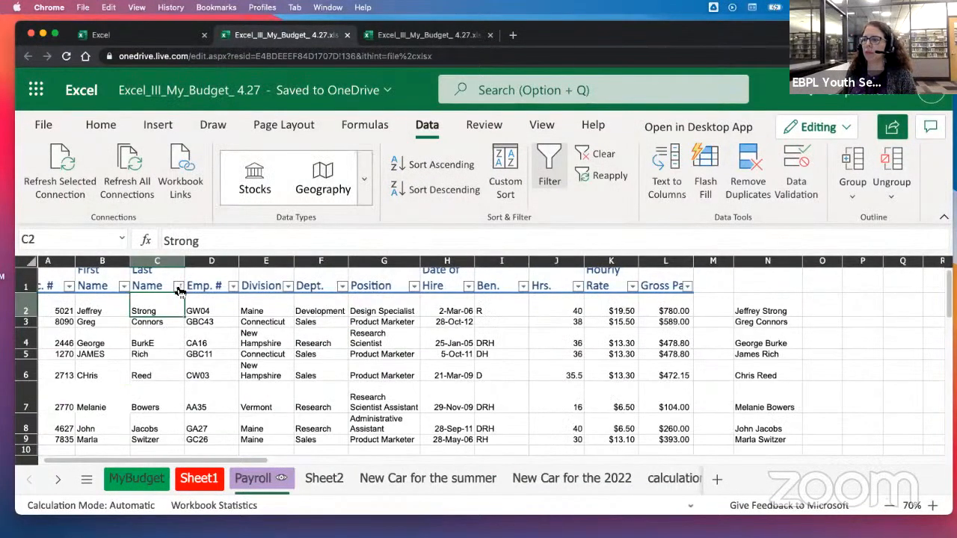
# Examine the text filter conditions available for the Last Name column
pyautogui.click(179, 289)
pyautogui.moveTo(196, 247)
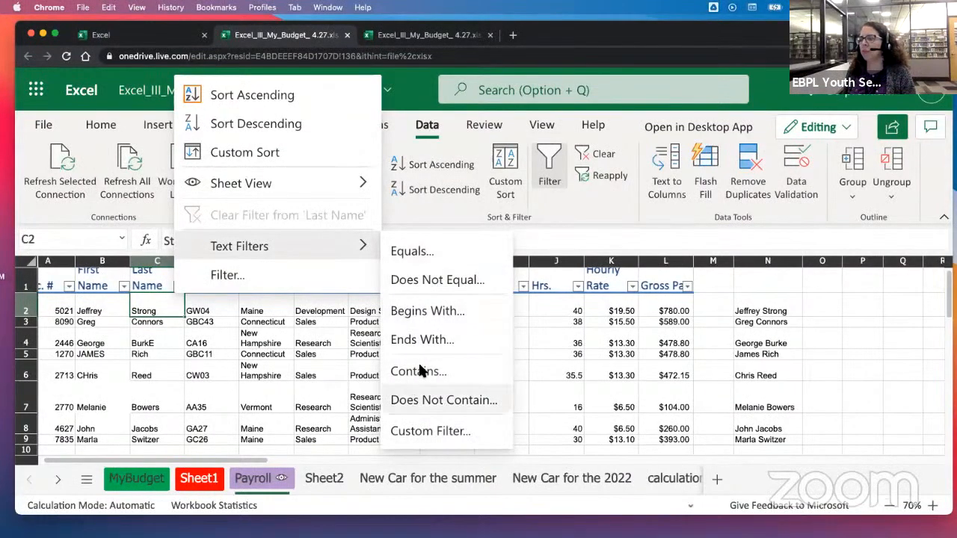
pyautogui.click(859, 331)
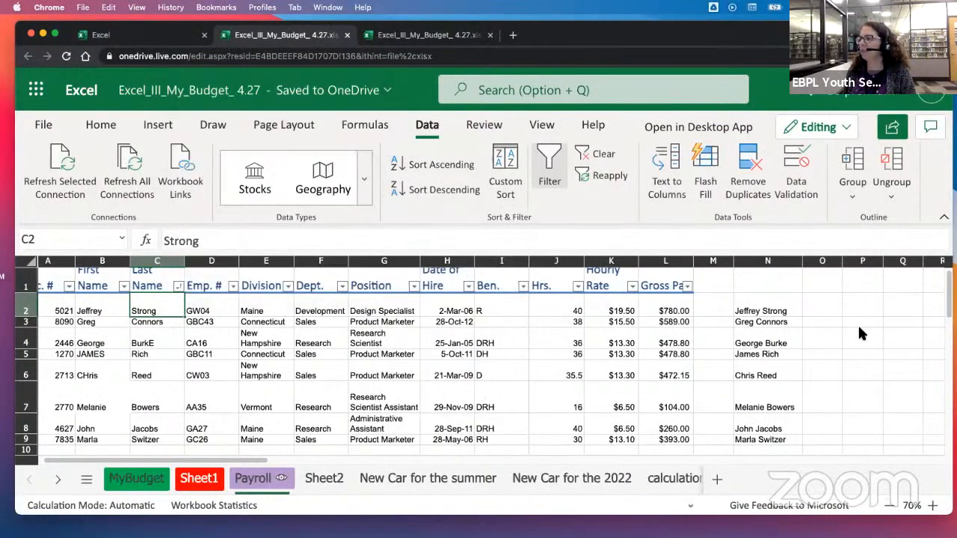
pyautogui.click(178, 286)
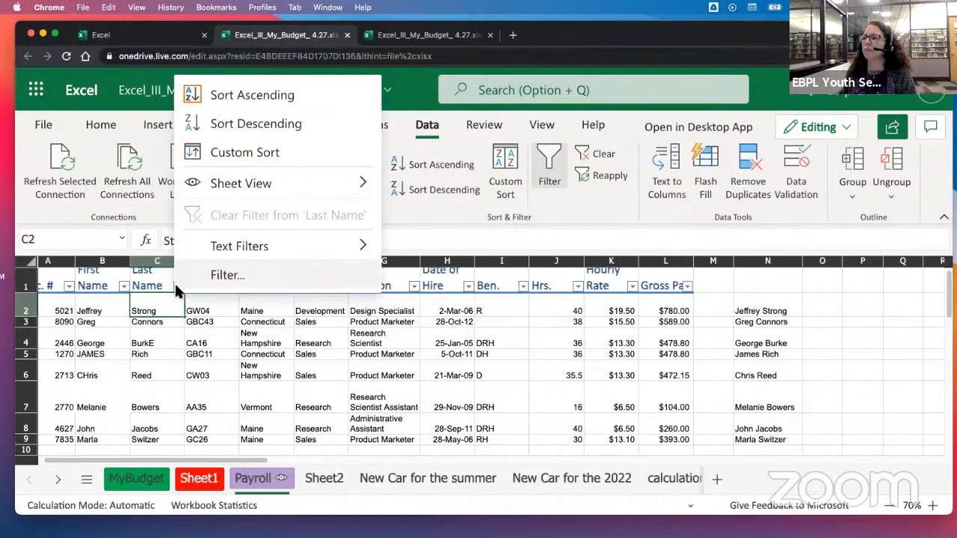
pyautogui.click(246, 336)
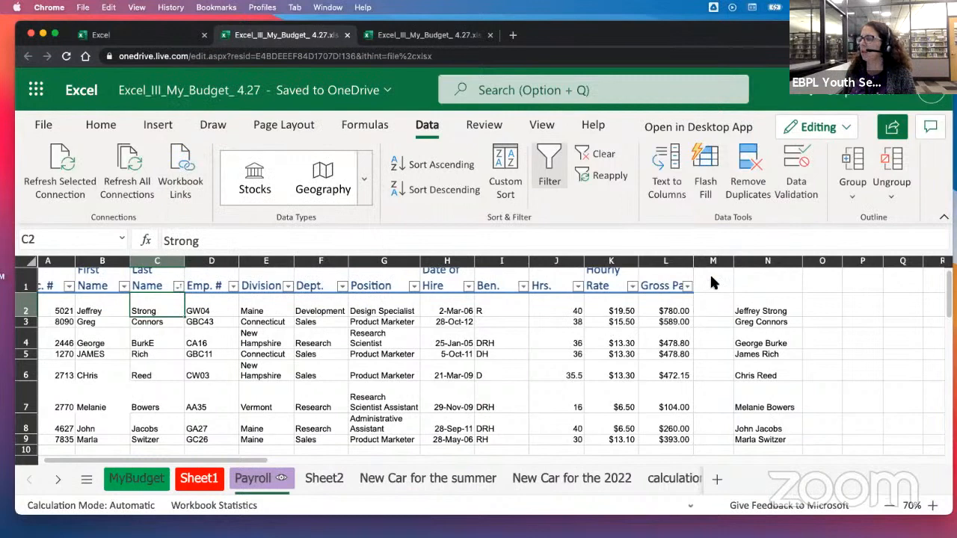
# Filter the Hourly Rate column with a Greater Than number condition
pyautogui.click(632, 288)
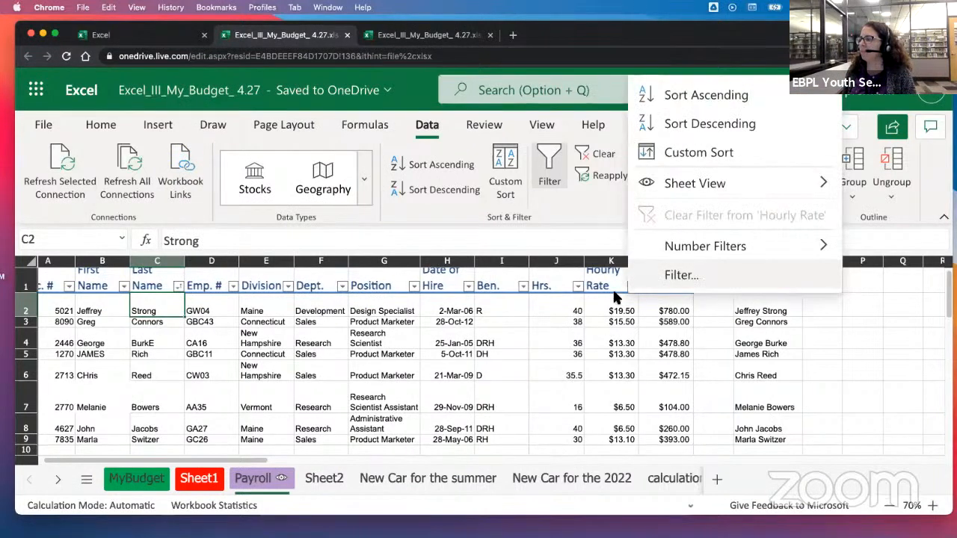
pyautogui.moveTo(690, 247)
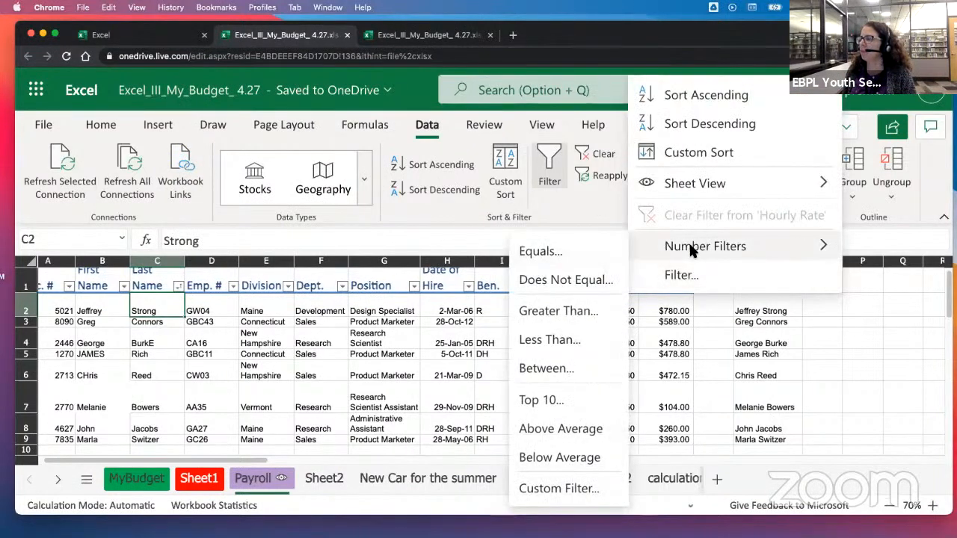
pyautogui.click(557, 311)
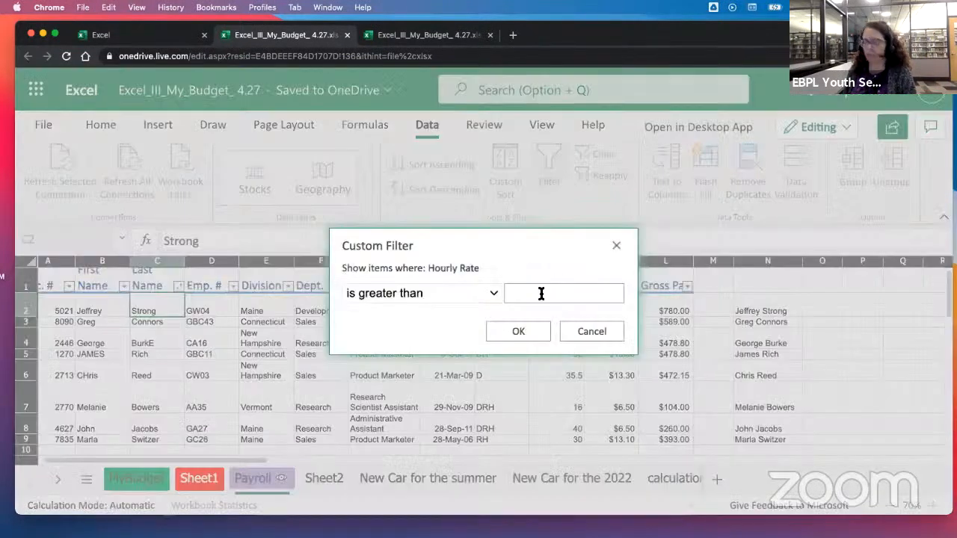
pyautogui.click(502, 329)
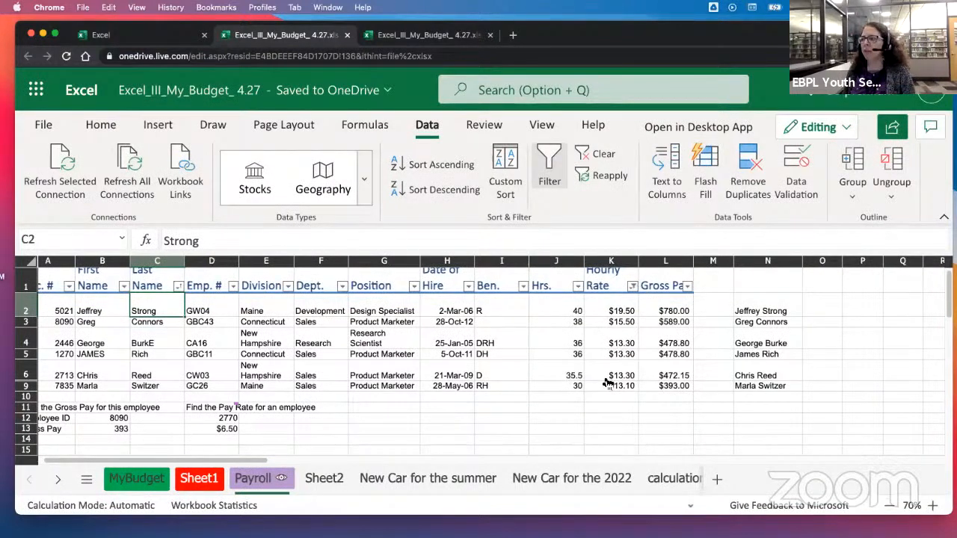
# Change the Hourly Rate column's number filter to show items greater than 15
pyautogui.click(635, 289)
pyautogui.moveTo(654, 243)
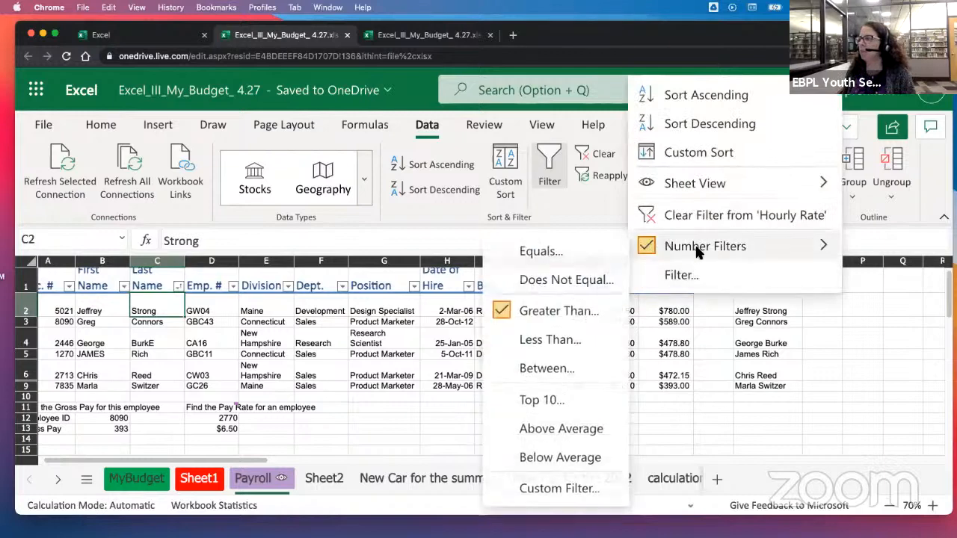
pyautogui.click(563, 307)
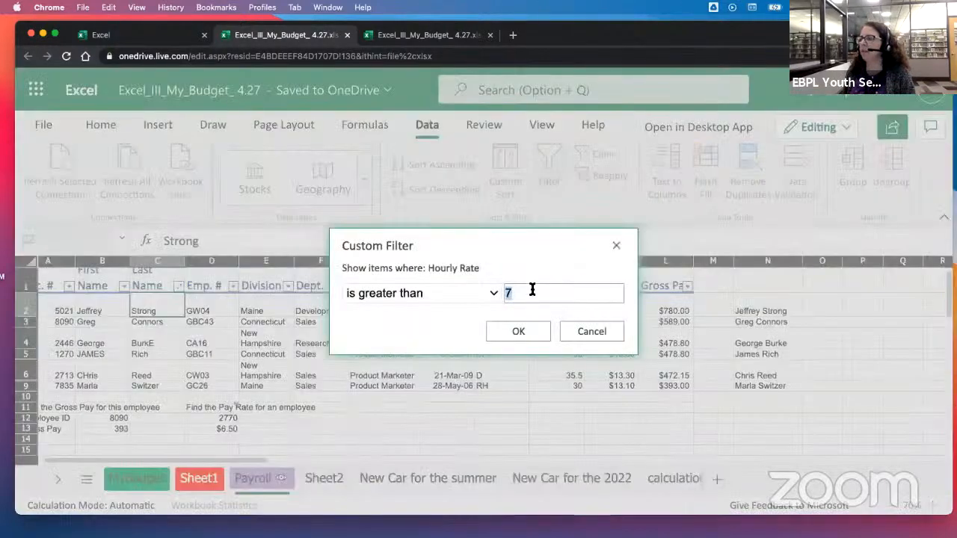
pyautogui.write('15')
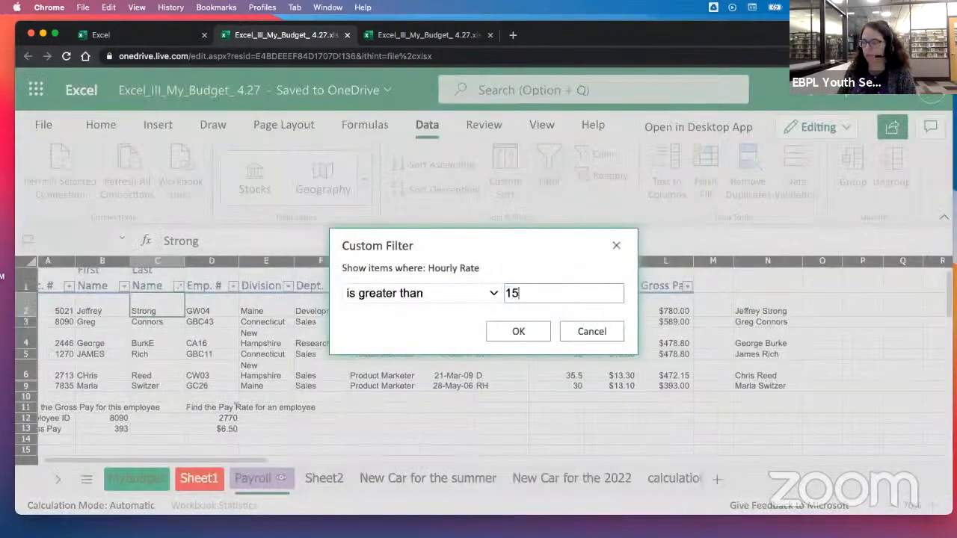
pyautogui.click(516, 333)
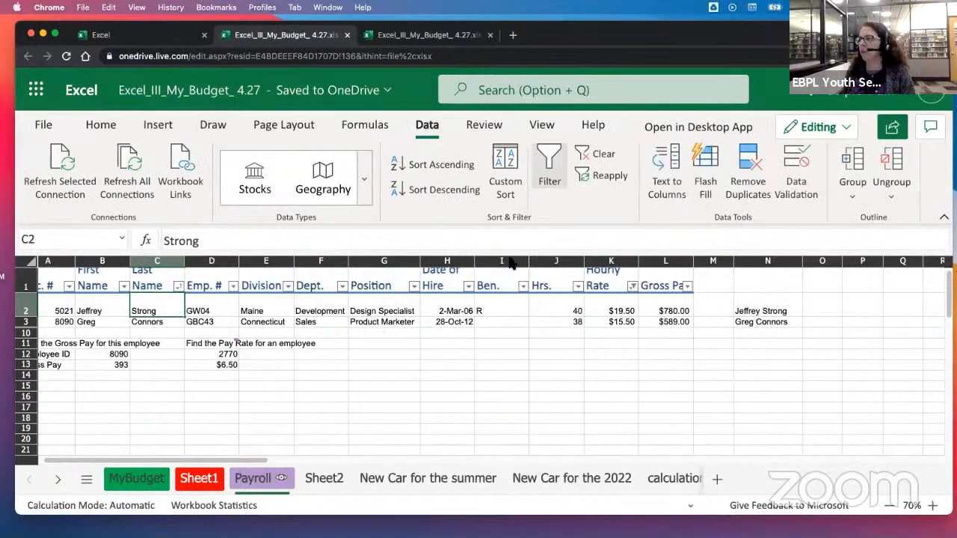
# Turn off filtering on the Payroll table so all employee rows are shown
pyautogui.click(549, 164)
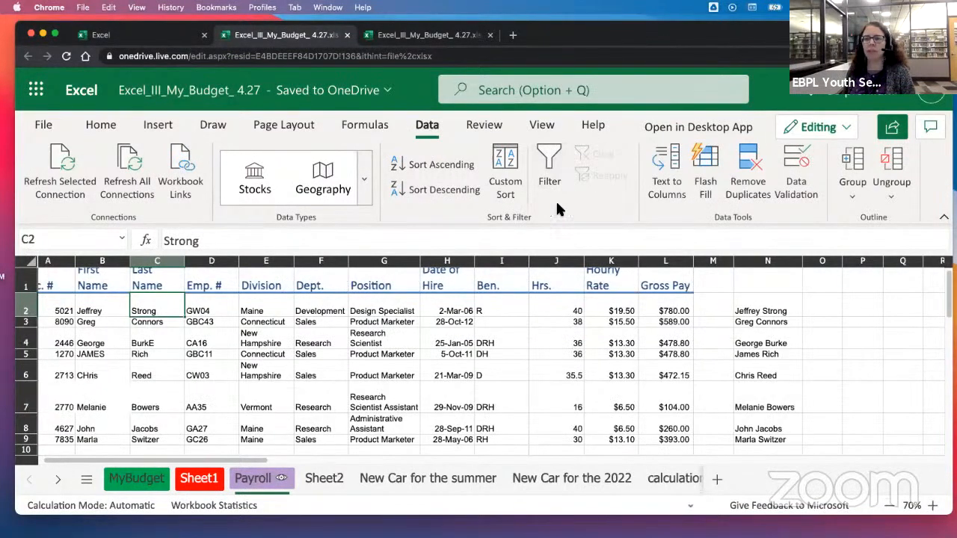
pyautogui.click(424, 367)
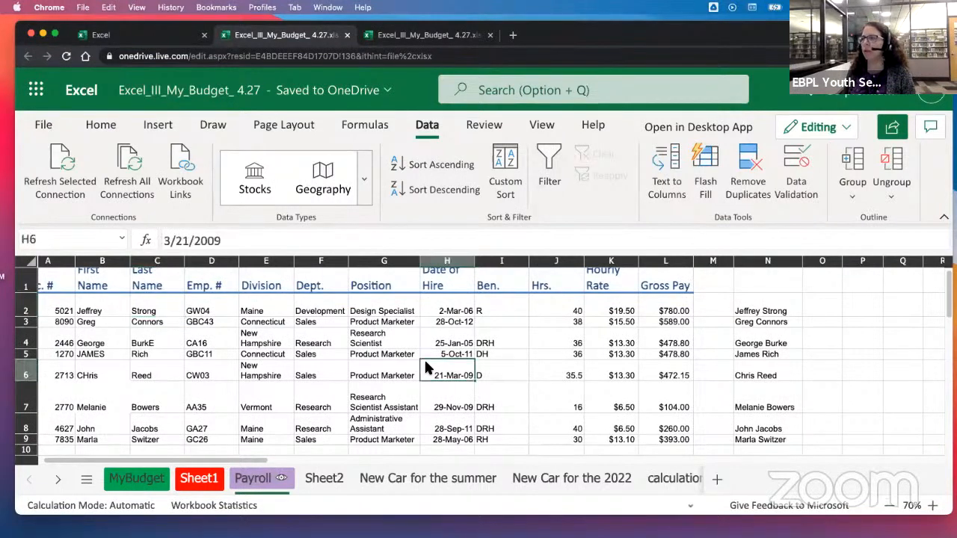
# Hide columns B through H, January to July, on the MyBudget sheet and check the remaining months
pyautogui.click(137, 479)
pyautogui.moveTo(799, 35); pyautogui.dragTo(799, 30)
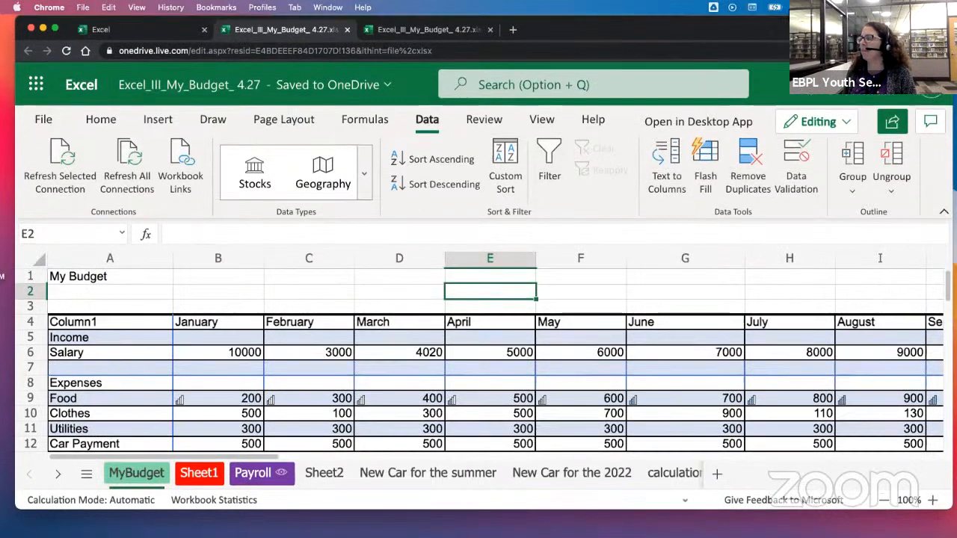
pyautogui.click(316, 258)
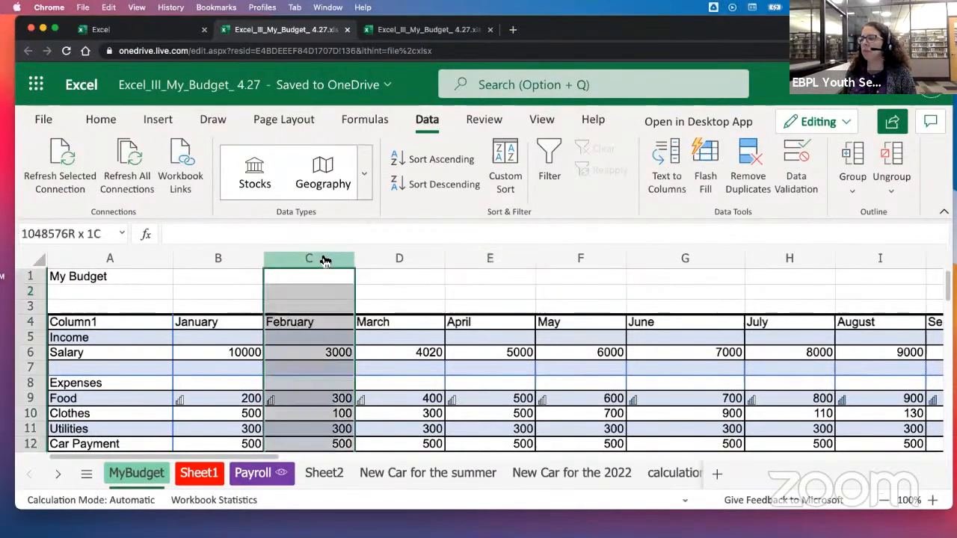
pyautogui.moveTo(236, 263); pyautogui.dragTo(760, 264)
pyautogui.rightClick(760, 264)
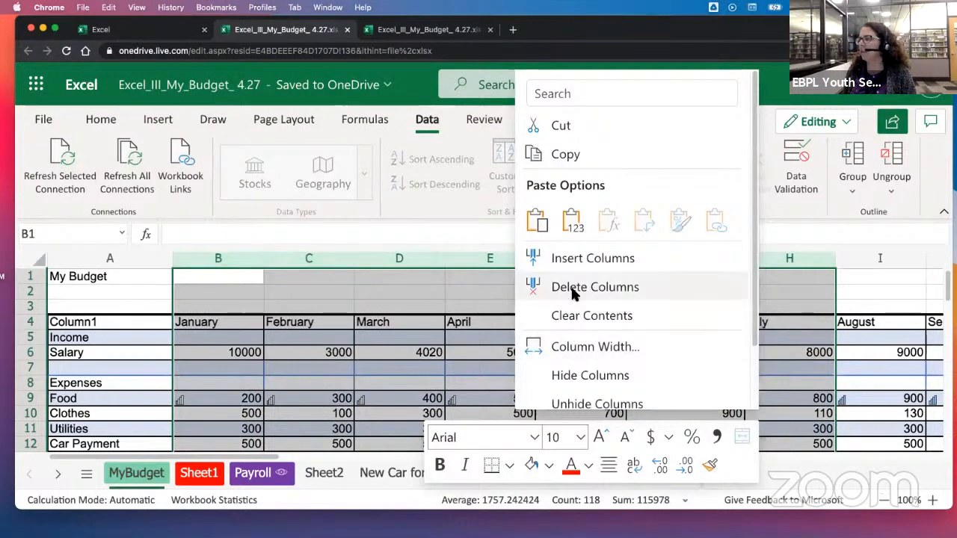
pyautogui.click(568, 376)
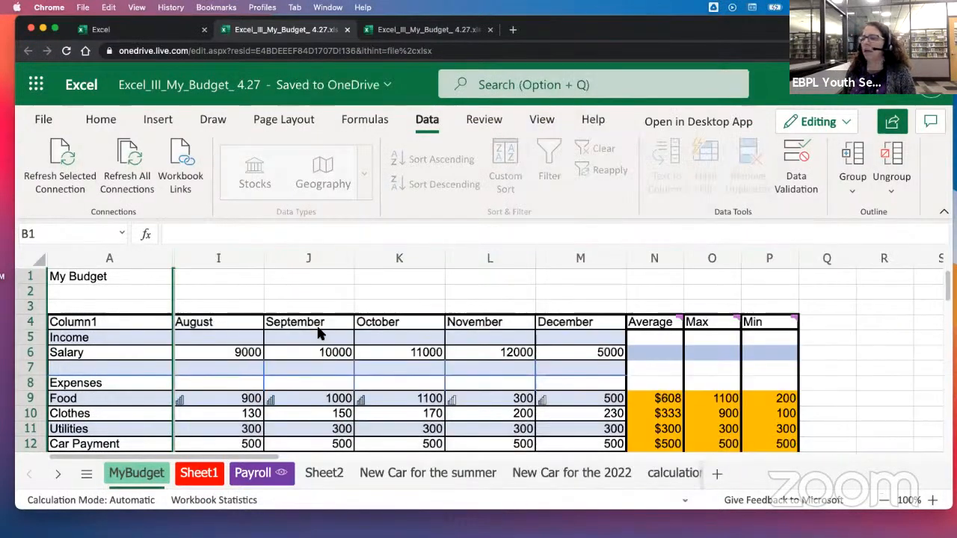
pyautogui.scroll(-4, 284, 328)
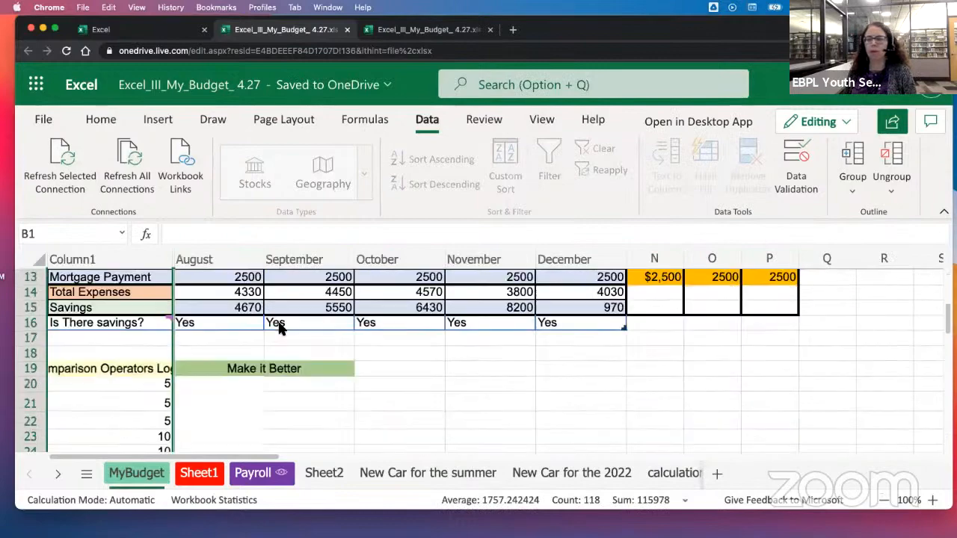
pyautogui.scroll(4, 278, 324)
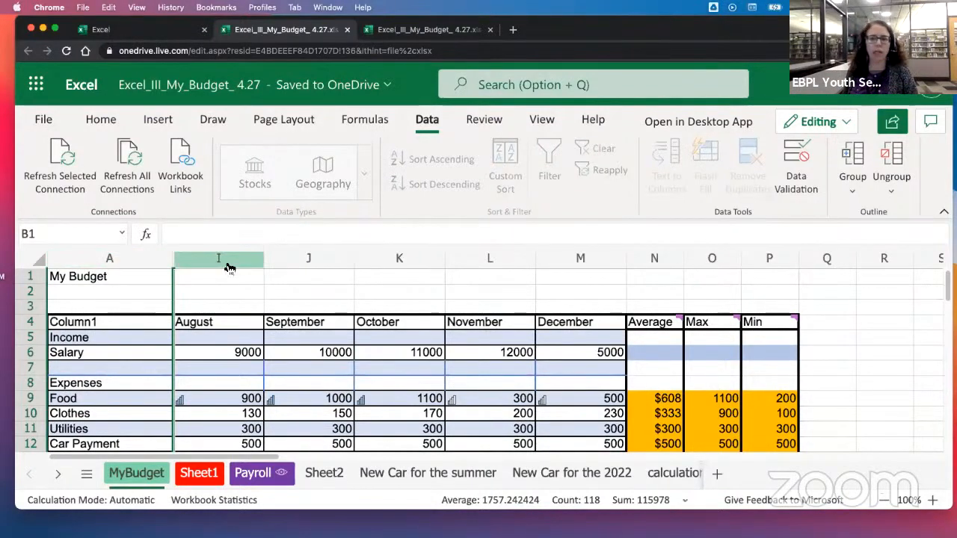
# Unhide the hidden month columns between columns A and I on the MyBudget sheet
pyautogui.click(145, 267)
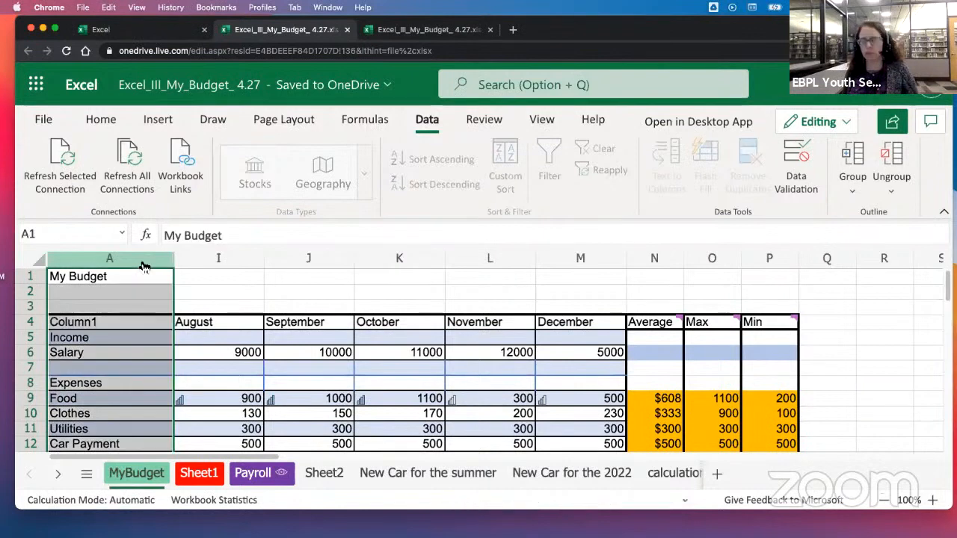
pyautogui.keyDown('shift'); pyautogui.click(221, 266); pyautogui.keyUp('shift')
pyautogui.rightClick(219, 263)
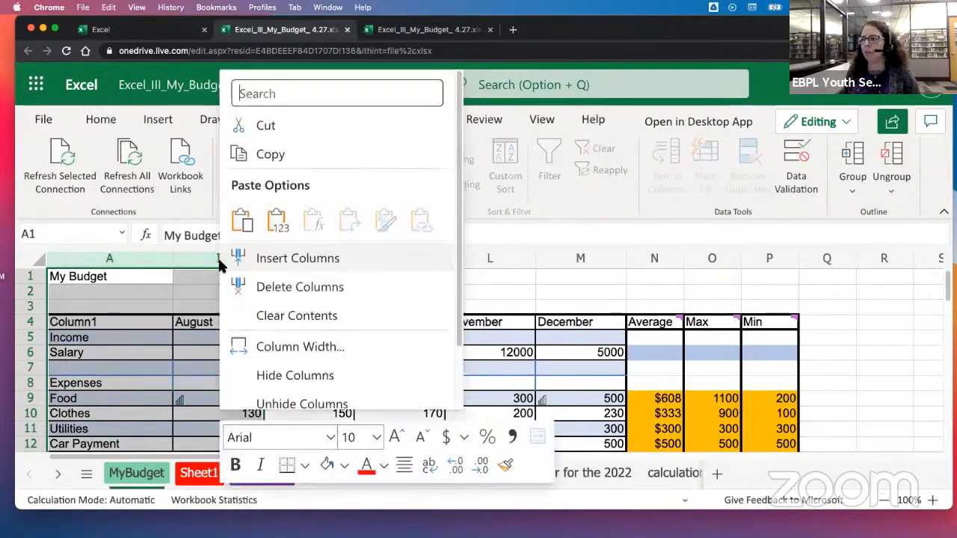
pyautogui.click(260, 396)
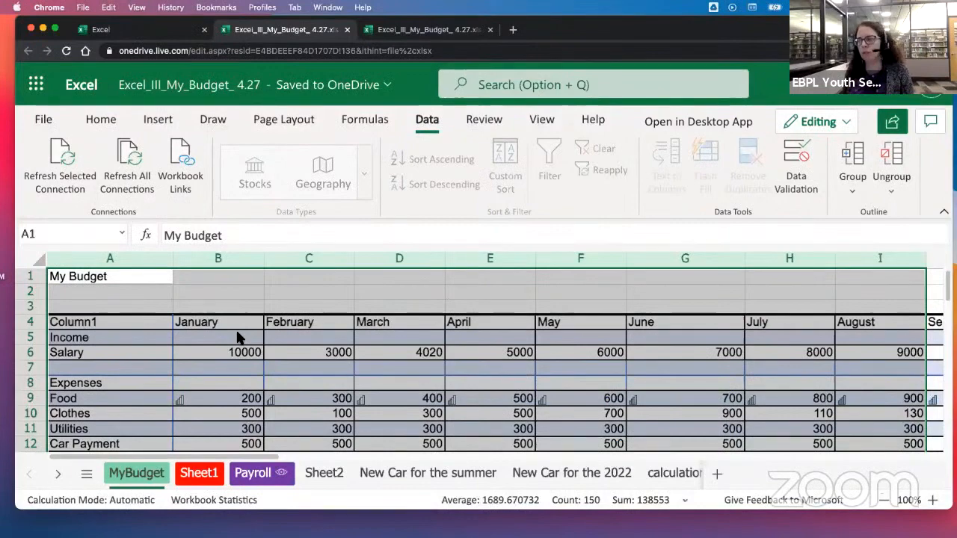
pyautogui.click(280, 329)
# Hide rows 7 through 13, from the blank row above Expenses down to Mortgage Payment
pyautogui.scroll(-3, 281, 329)
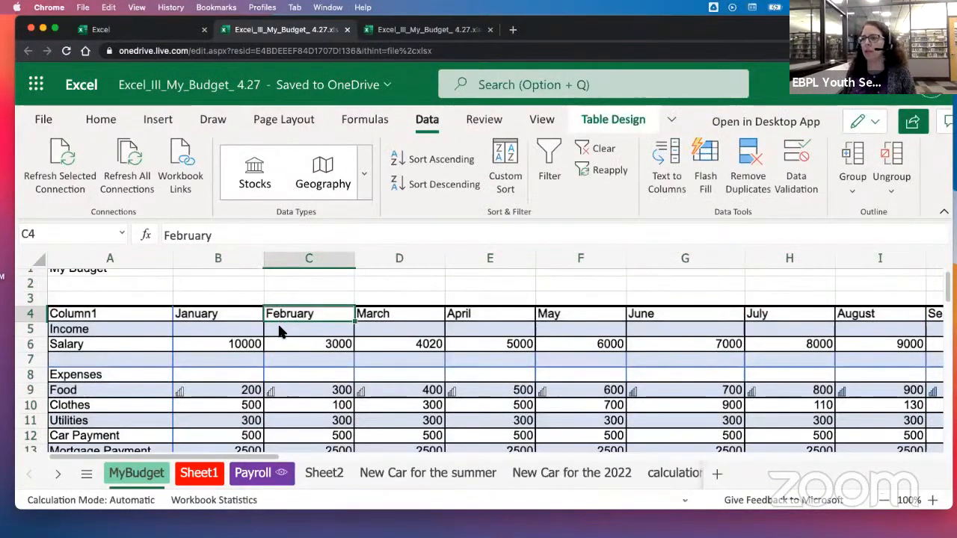
pyautogui.moveTo(30, 294); pyautogui.dragTo(33, 359)
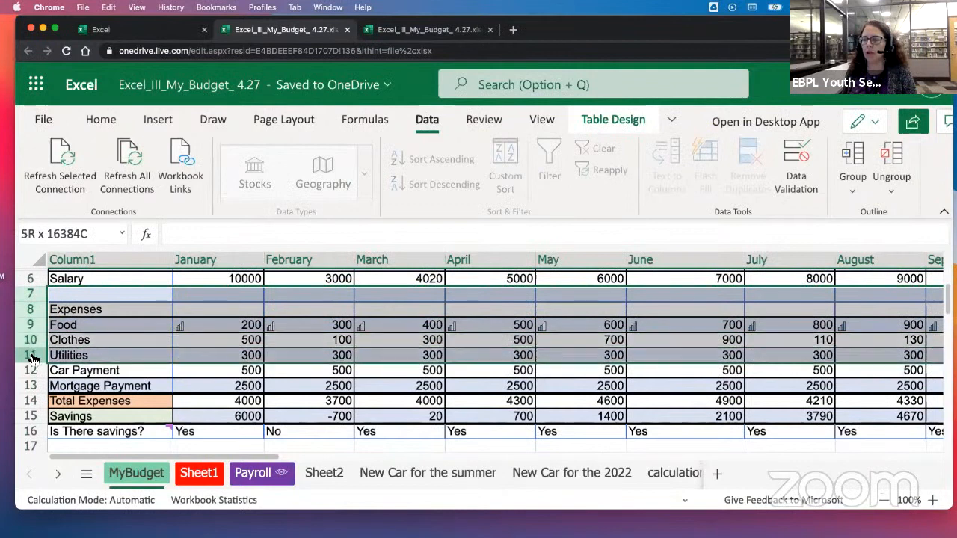
pyautogui.click(37, 301)
pyautogui.moveTo(37, 301); pyautogui.dragTo(32, 387)
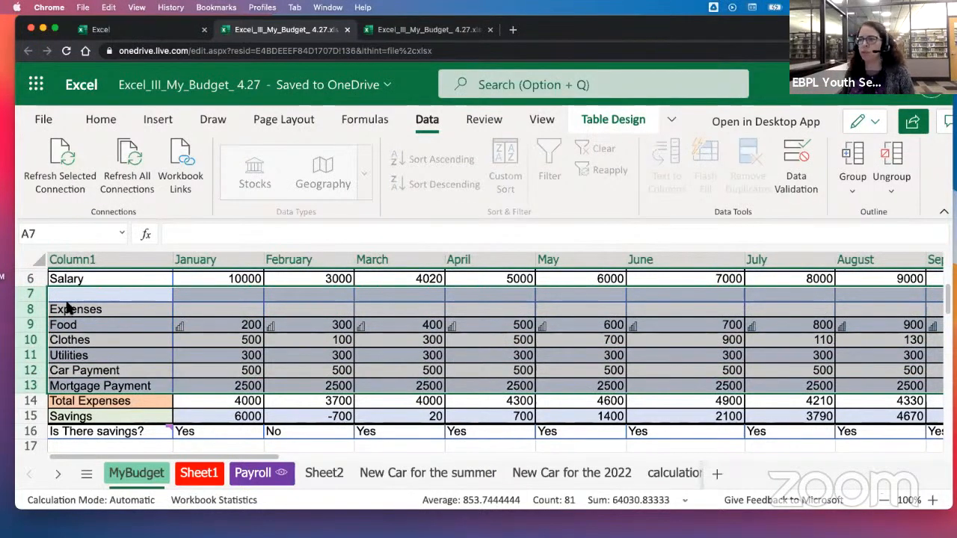
pyautogui.rightClick(32, 299)
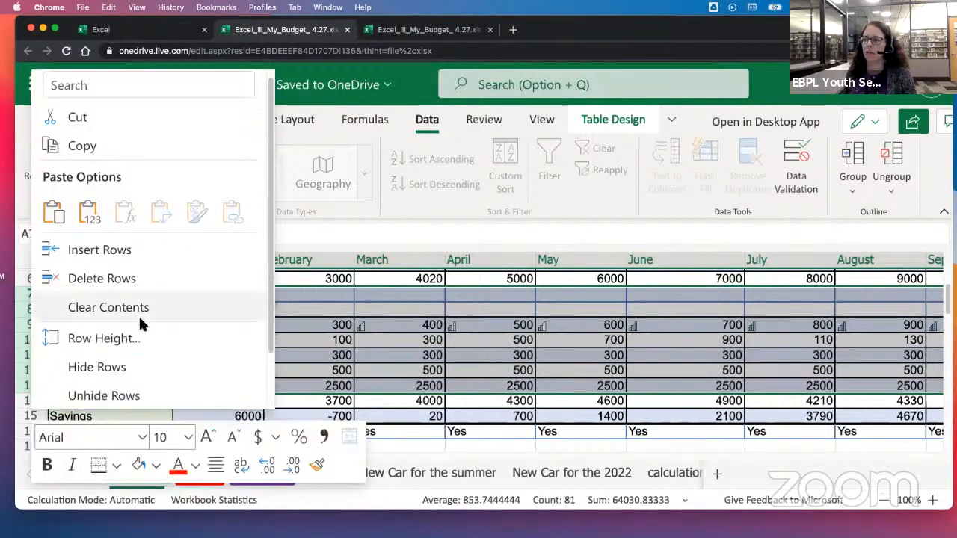
pyautogui.click(96, 367)
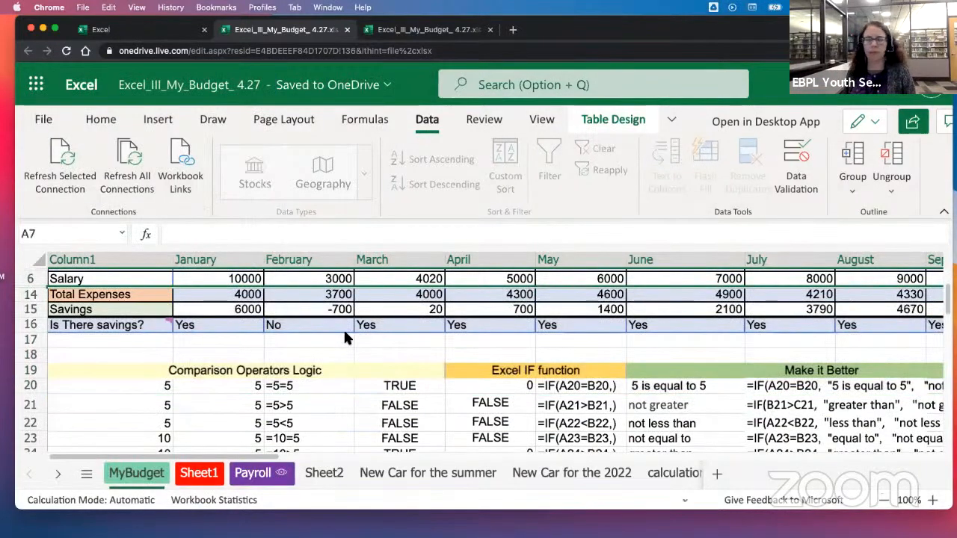
pyautogui.scroll(-3, 302, 347)
pyautogui.scroll(10, 302, 344)
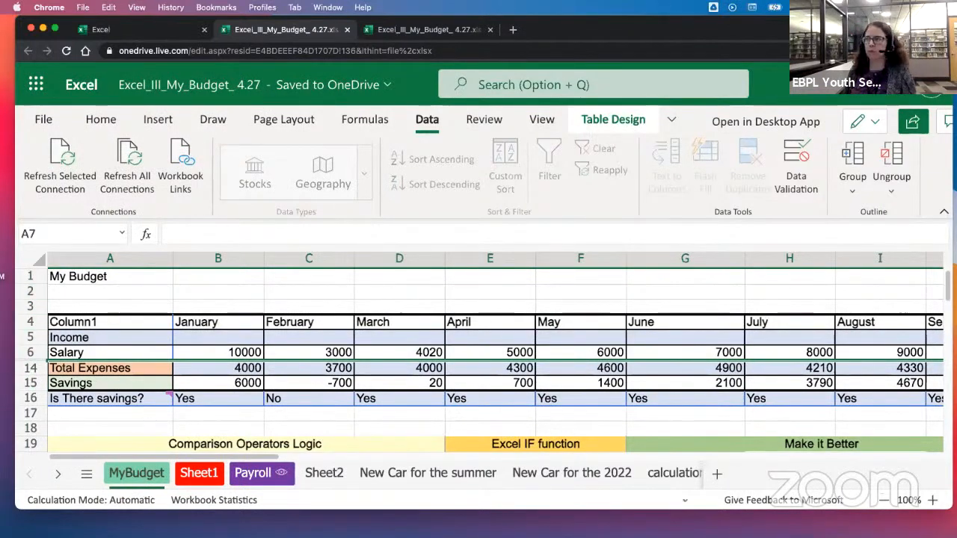
# Unhide the hidden expense rows between the Salary and Total Expenses rows
pyautogui.moveTo(635, 30); pyautogui.dragTo(709, 30)
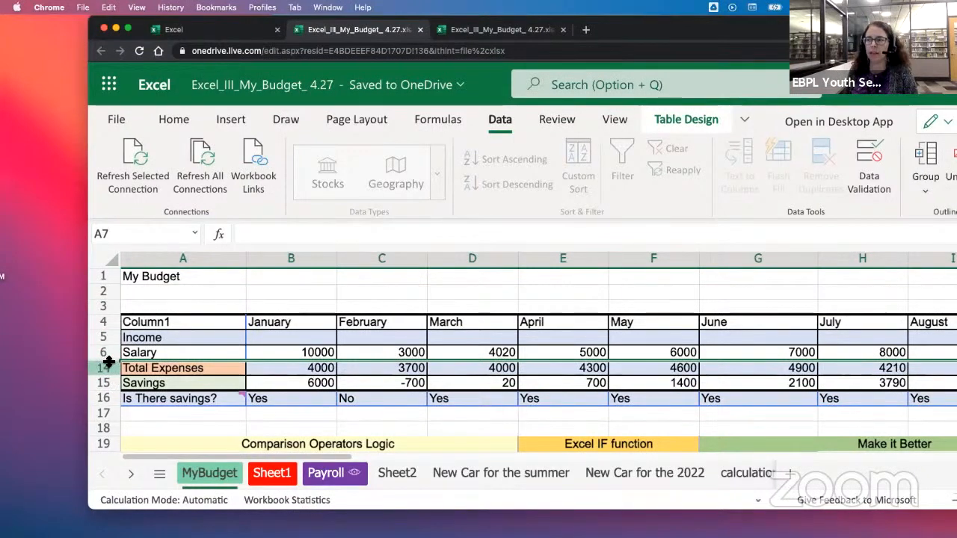
pyautogui.moveTo(108, 360)
pyautogui.mouseDown()
pyautogui.moveTo(105, 372)
pyautogui.moveTo(106, 350)
pyautogui.moveTo(105, 365)
pyautogui.mouseUp()
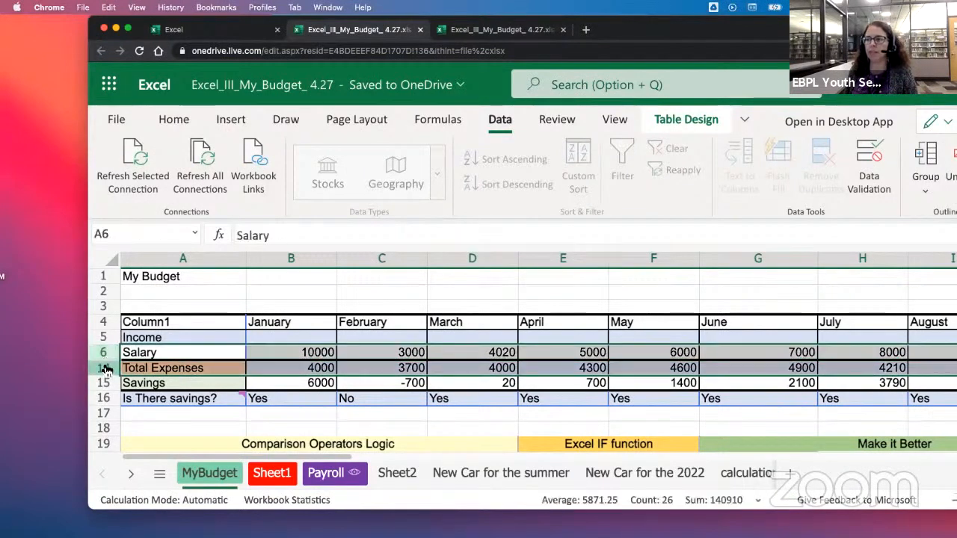
pyautogui.rightClick(106, 366)
pyautogui.click(156, 396)
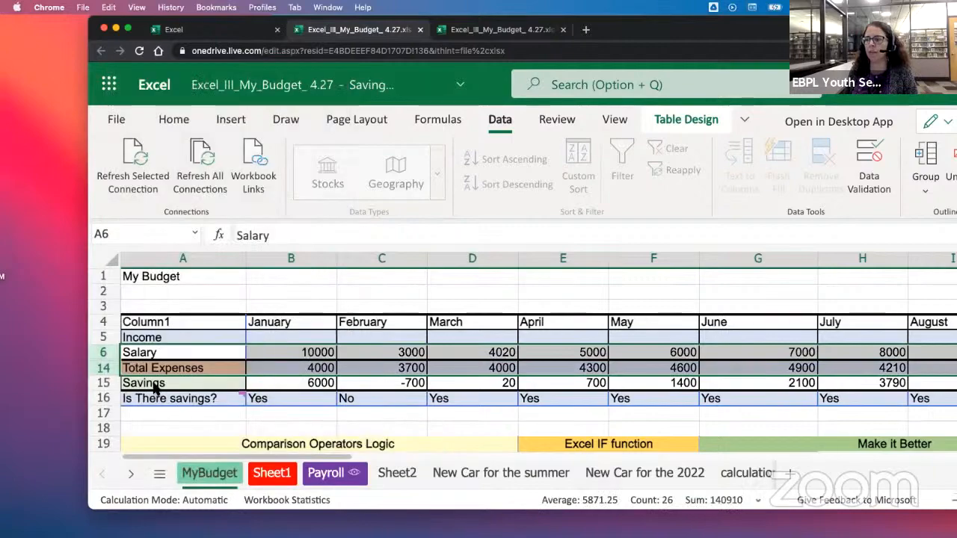
pyautogui.moveTo(789, 29); pyautogui.dragTo(717, 31)
pyautogui.scroll(-5, 427, 291)
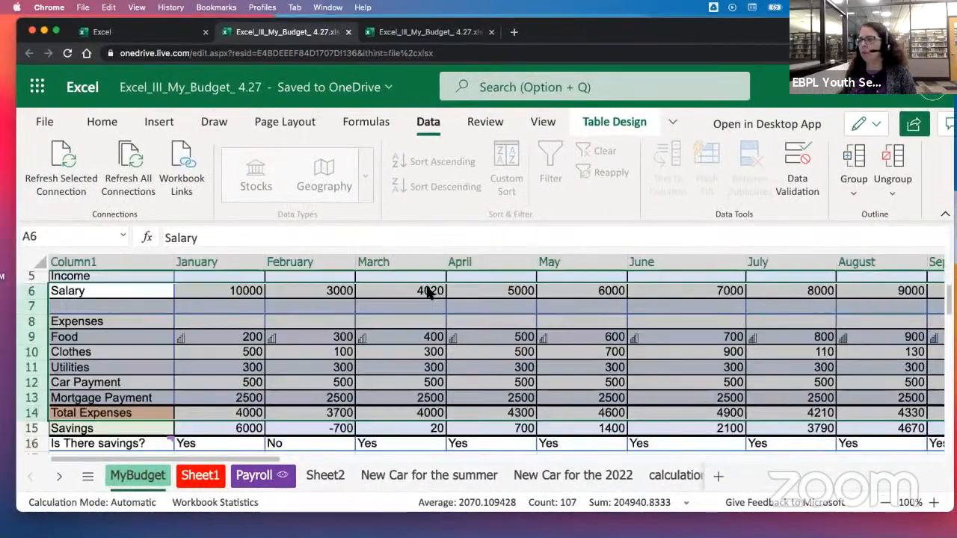
pyautogui.scroll(5, 427, 292)
pyautogui.click(410, 299)
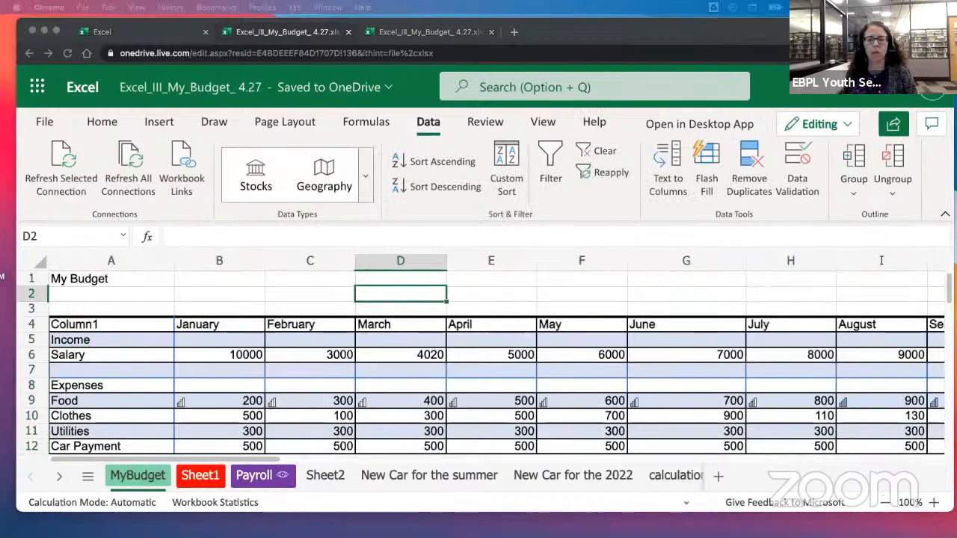
# Return to the Payroll sheet and examine its sheet options and the employee table's columns, including Division
pyautogui.click(267, 482)
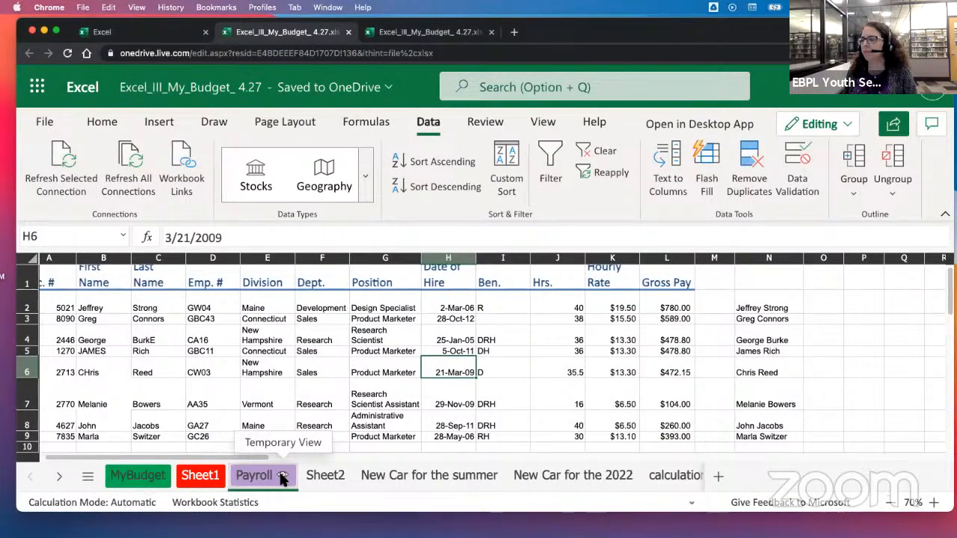
pyautogui.click(239, 359)
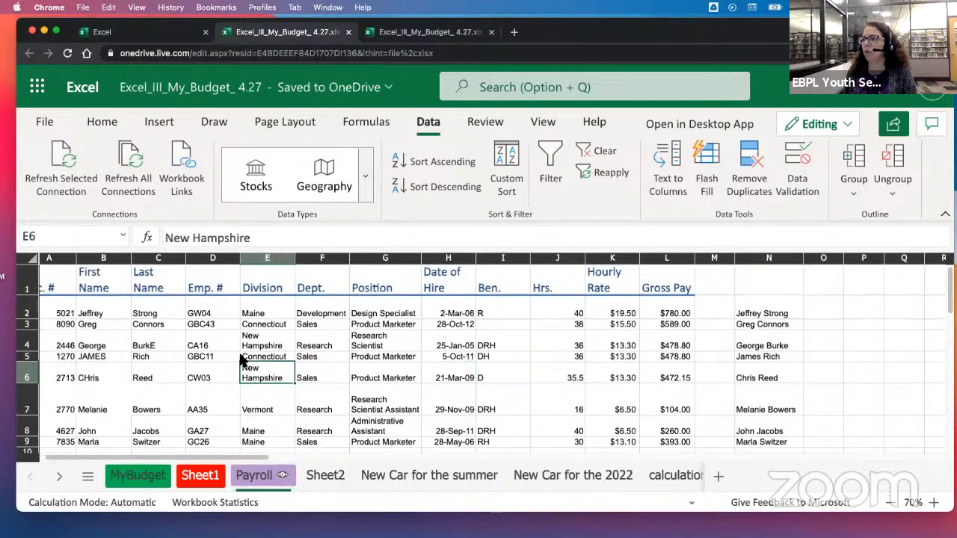
pyautogui.scroll(-5, 230, 315)
pyautogui.scroll(5, 231, 315)
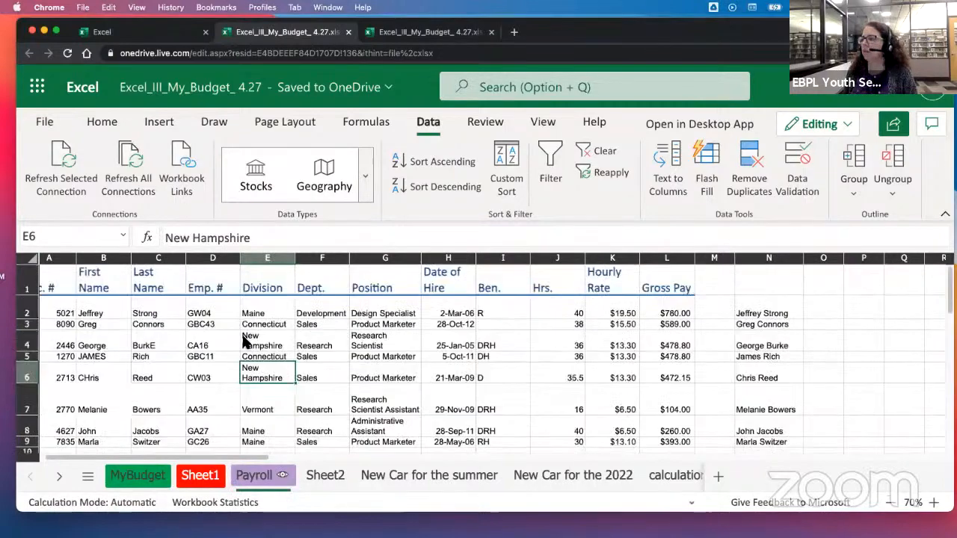
pyautogui.rightClick(266, 482)
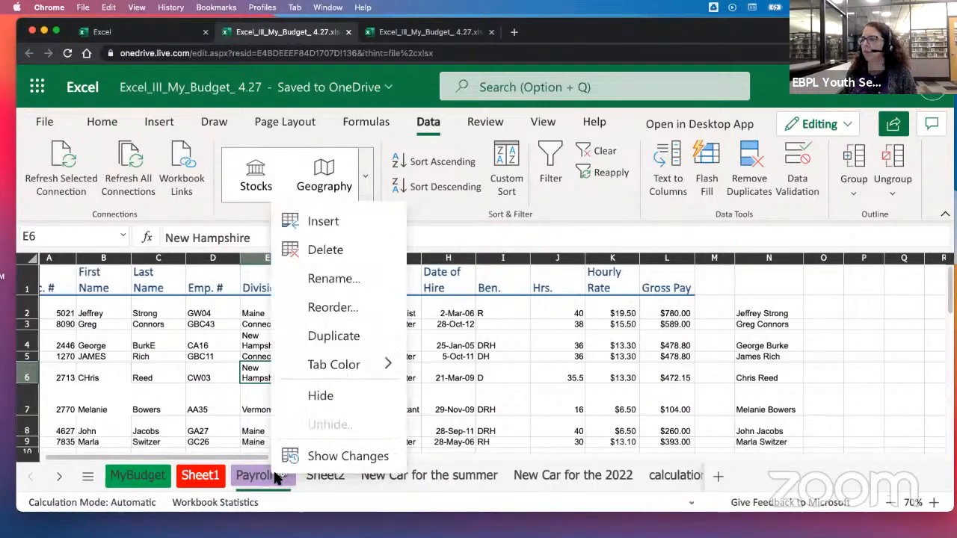
pyautogui.click(262, 483)
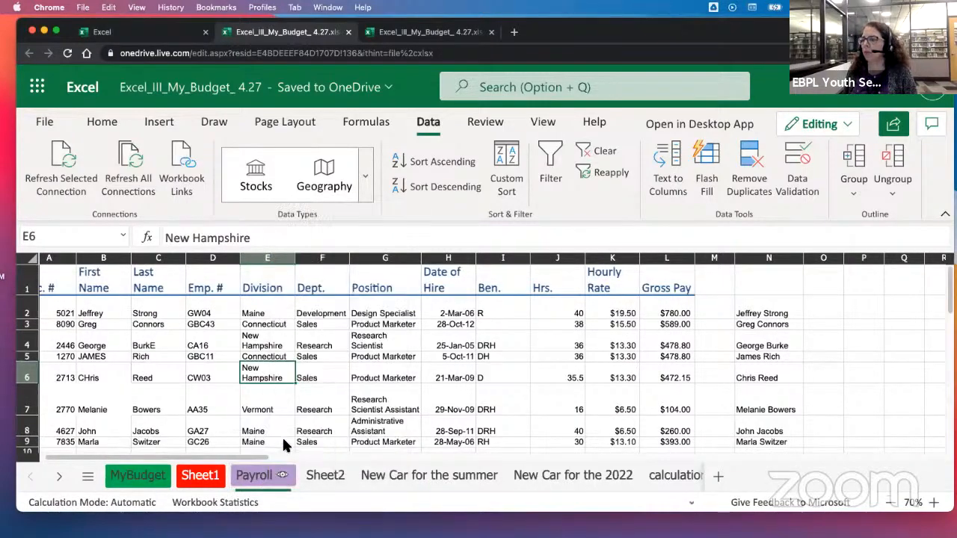
pyautogui.click(275, 409)
pyautogui.scroll(-3, 252, 374)
pyautogui.scroll(3, 252, 374)
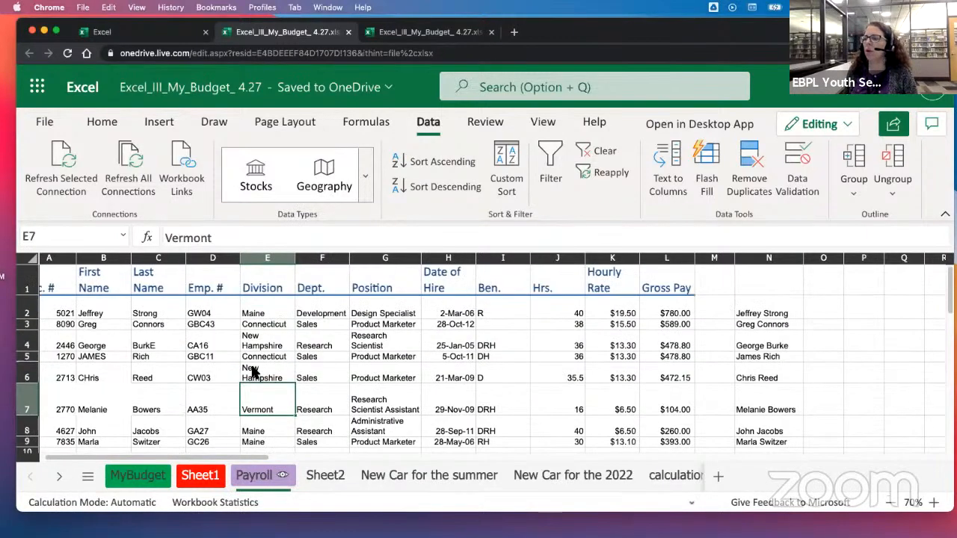
pyautogui.click(217, 303)
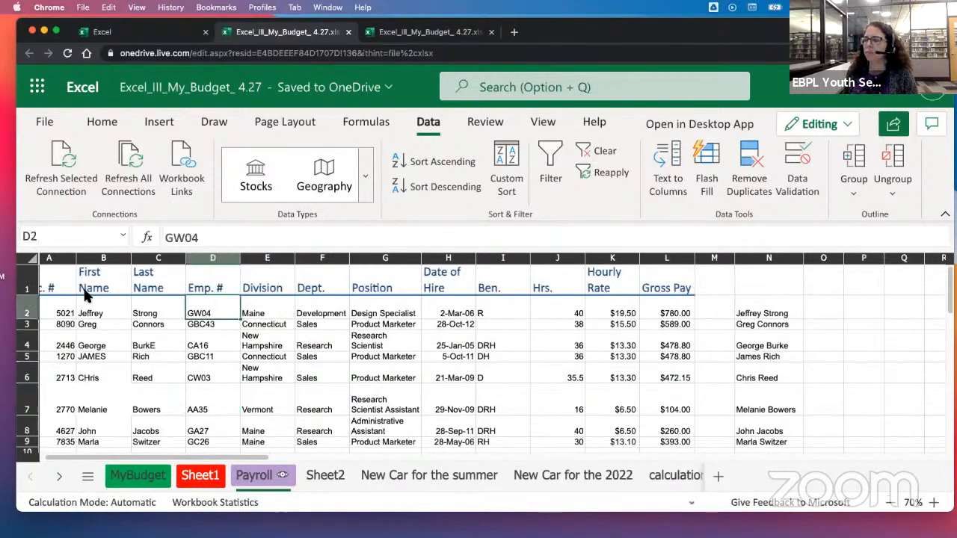
pyautogui.hscroll(-1, 258, 445)
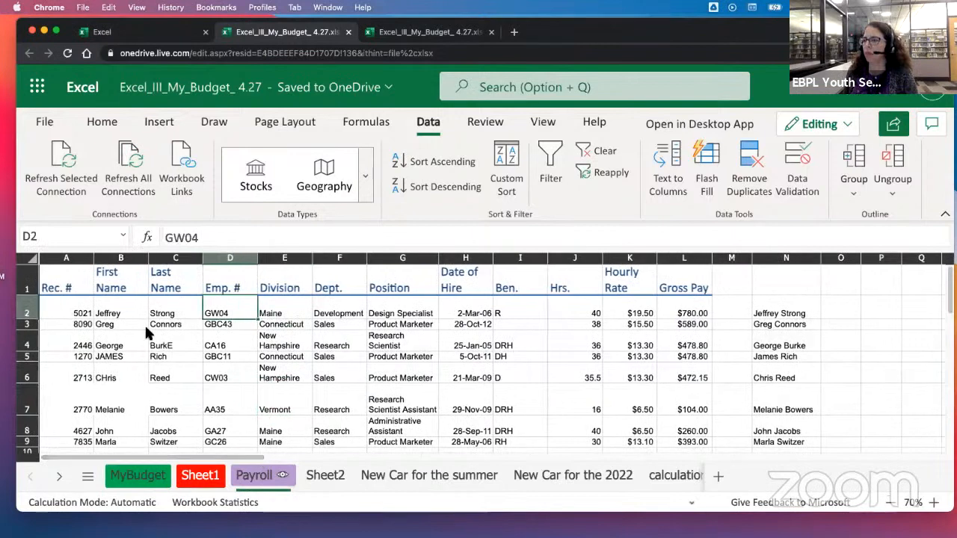
pyautogui.click(276, 289)
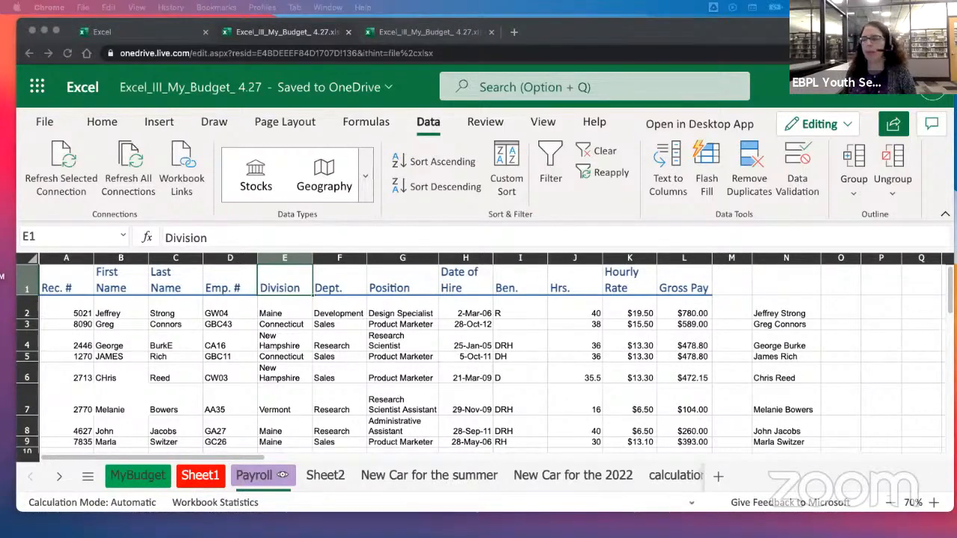
# Examine the Payroll table's headings and employee records, from Rec. # to Gross Pay, with the sheet zoomed out to 60%
pyautogui.click(226, 317)
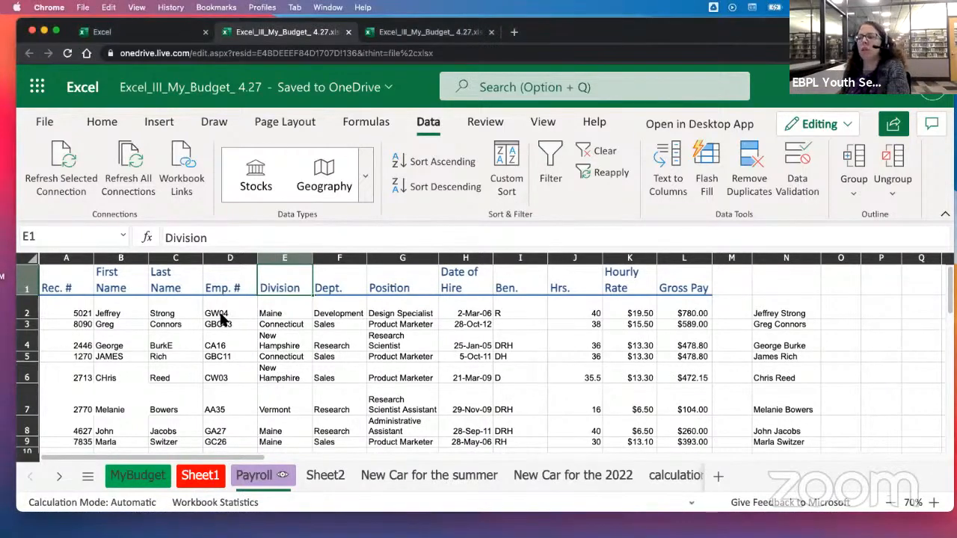
pyautogui.click(67, 282)
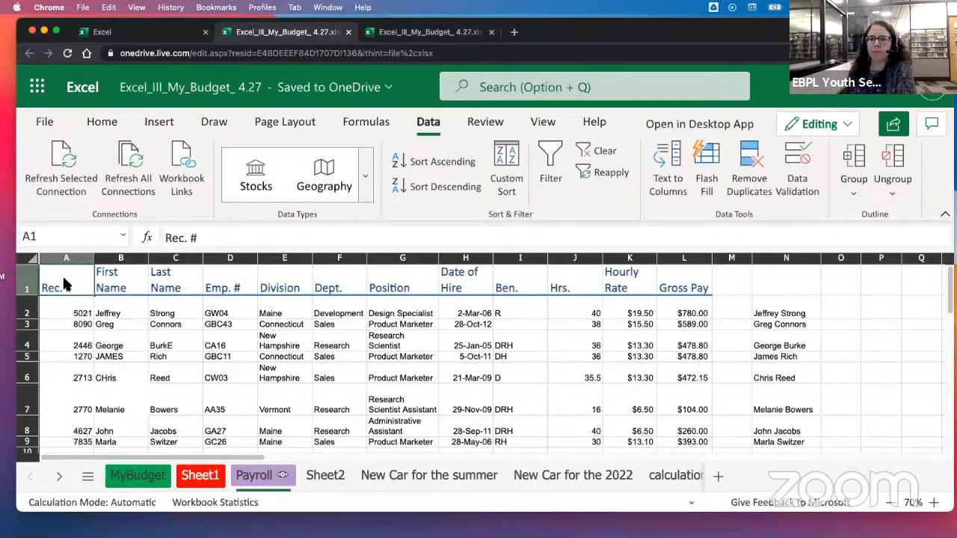
pyautogui.click(69, 325)
pyautogui.moveTo(66, 283); pyautogui.dragTo(285, 296)
pyautogui.click(188, 353)
pyautogui.press('Down')
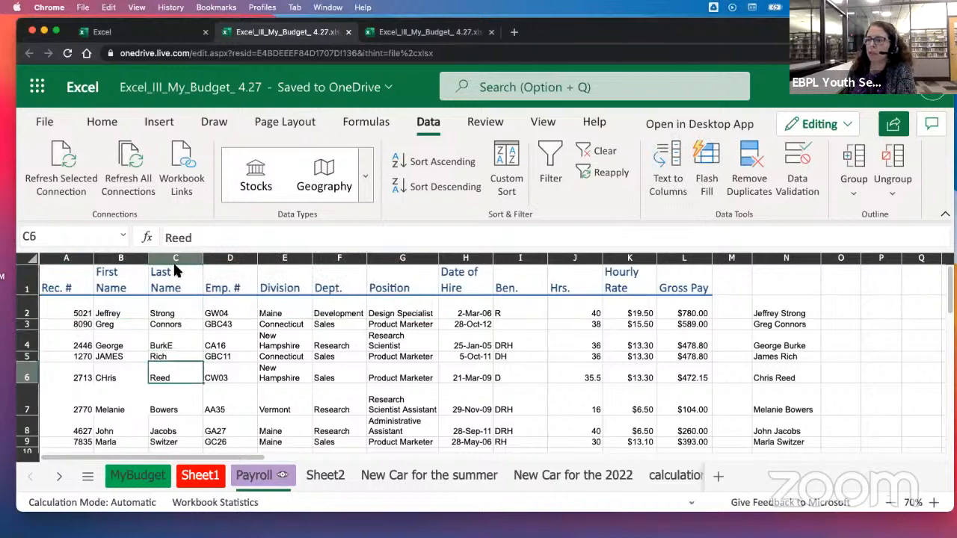
pyautogui.click(339, 315)
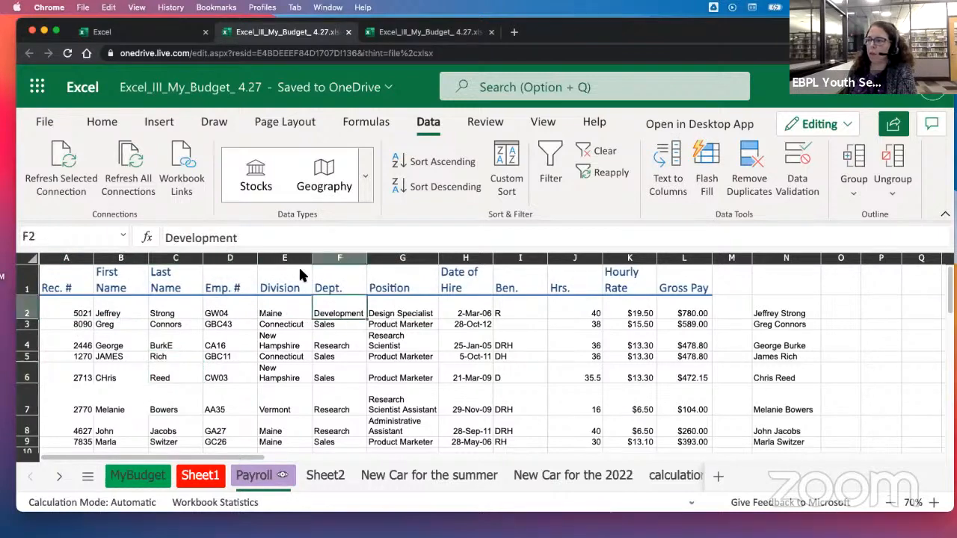
pyautogui.click(361, 284)
pyautogui.click(521, 313)
pyautogui.click(581, 288)
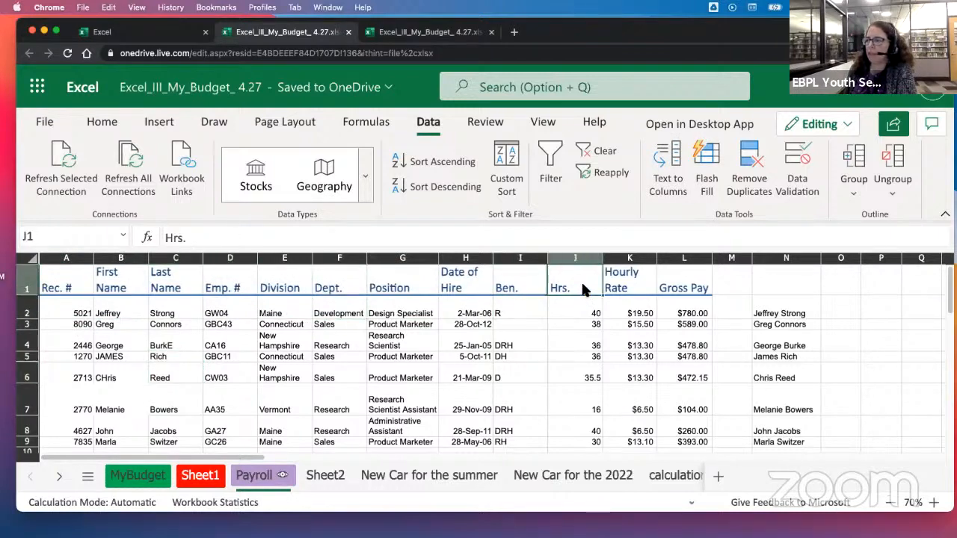
pyautogui.click(629, 286)
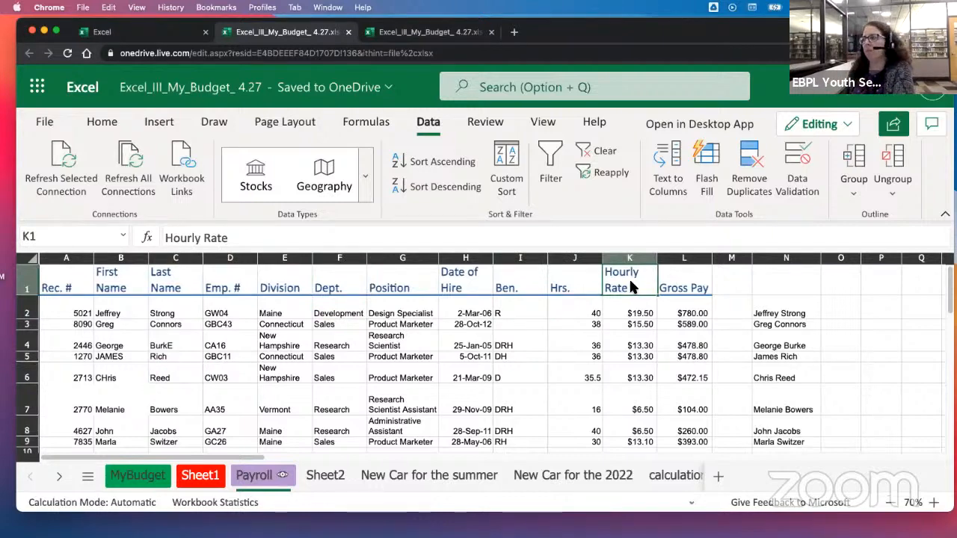
pyautogui.click(145, 343)
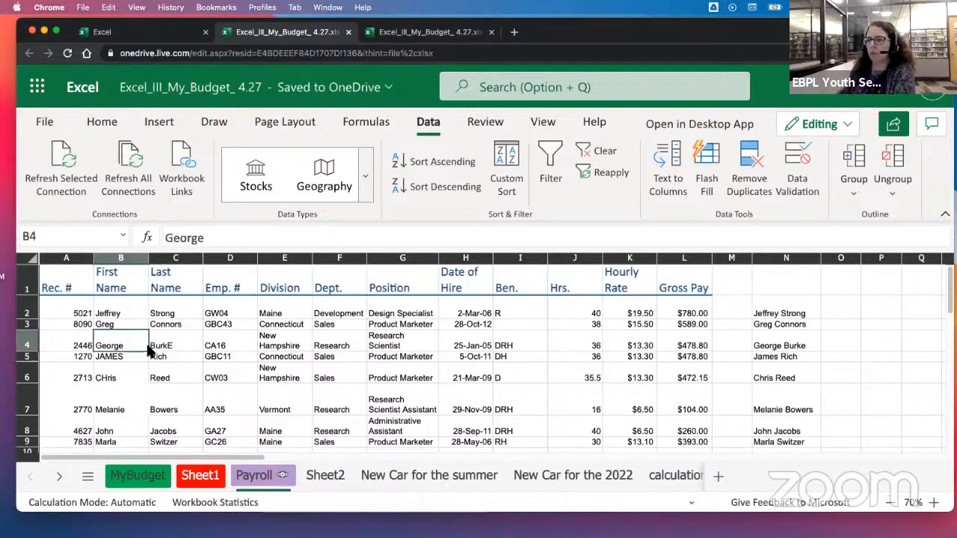
pyautogui.click(183, 358)
pyautogui.click(179, 393)
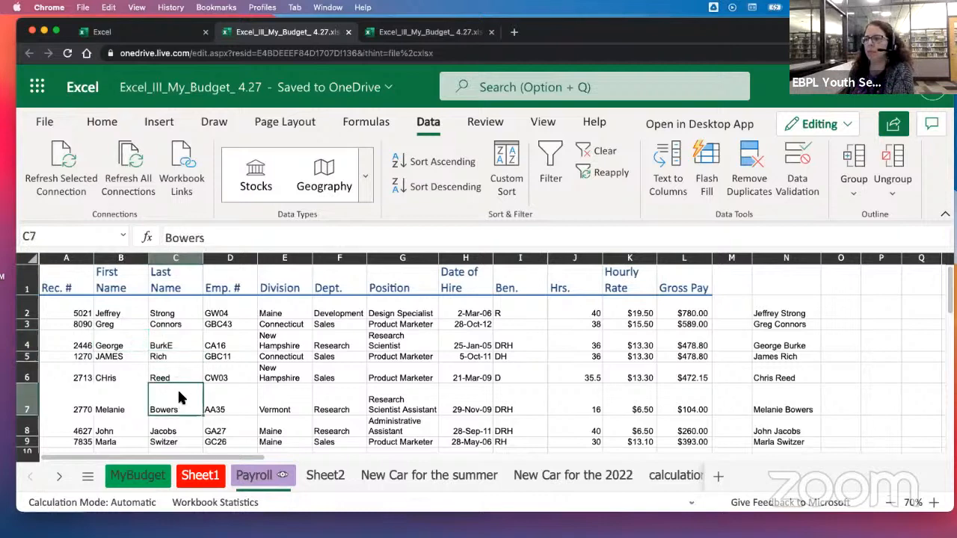
pyautogui.click(552, 368)
pyautogui.click(665, 338)
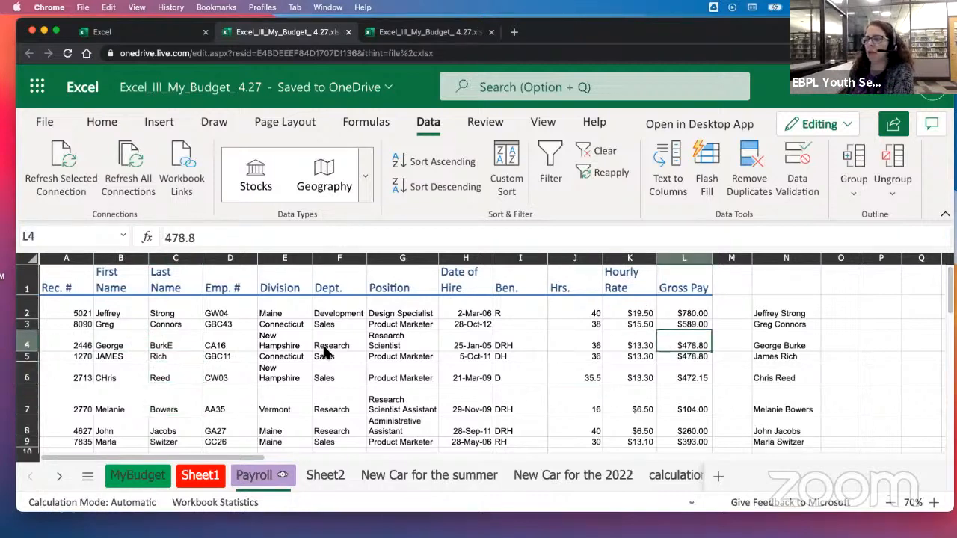
pyautogui.click(890, 502)
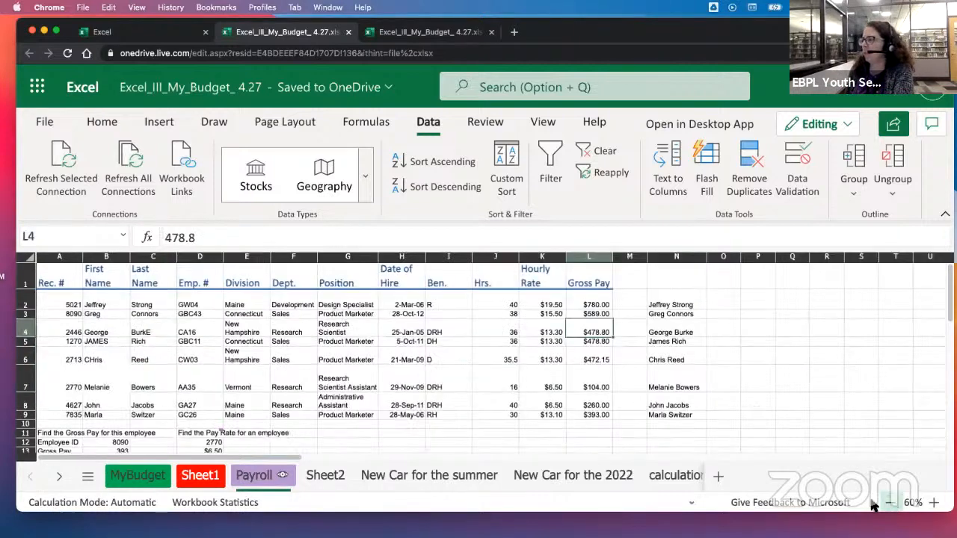
pyautogui.click(171, 359)
pyautogui.scroll(-3, 171, 359)
pyautogui.scroll(3, 171, 359)
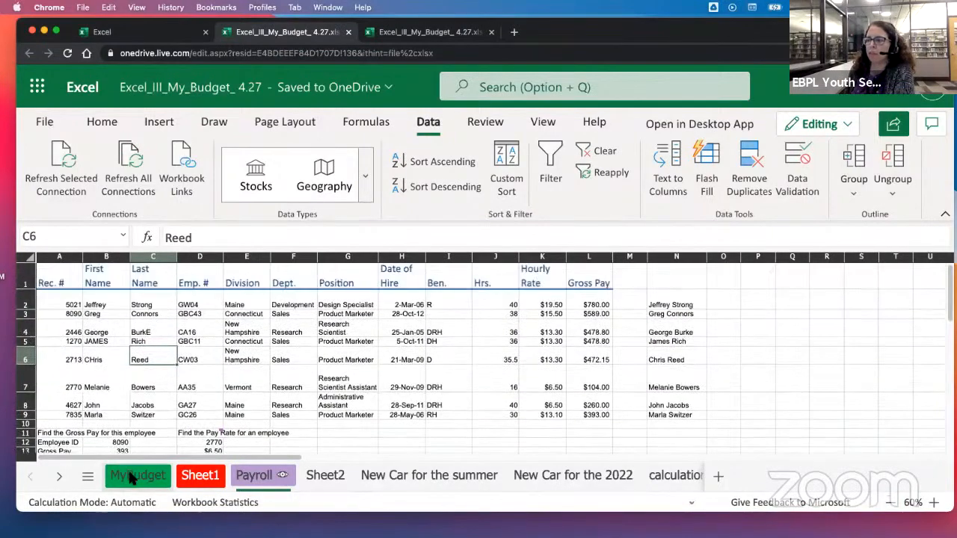
# Review the budget table on the MyBudget sheet at 70% zoom, with all months and expense rows in view
pyautogui.click(133, 479)
pyautogui.click(109, 370)
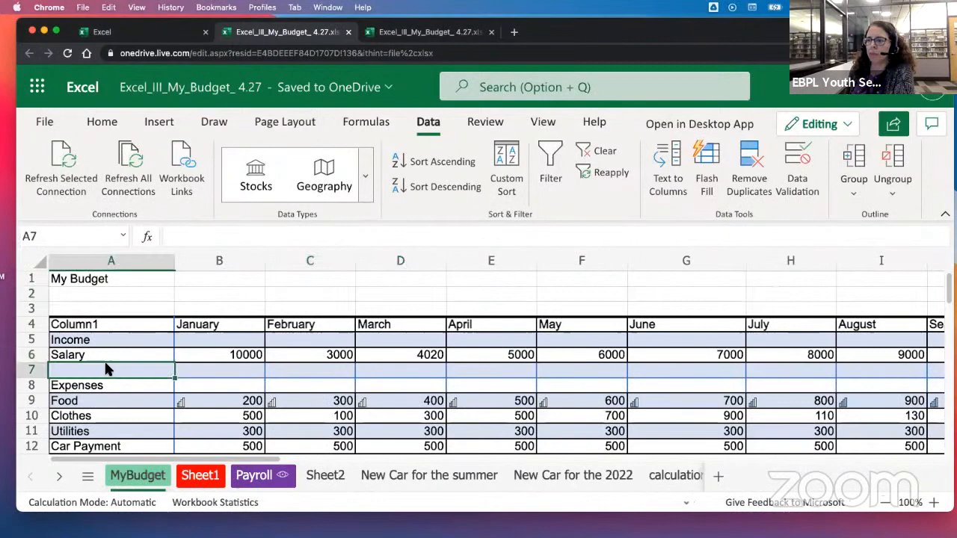
pyautogui.click(243, 341)
pyautogui.click(223, 374)
pyautogui.click(400, 378)
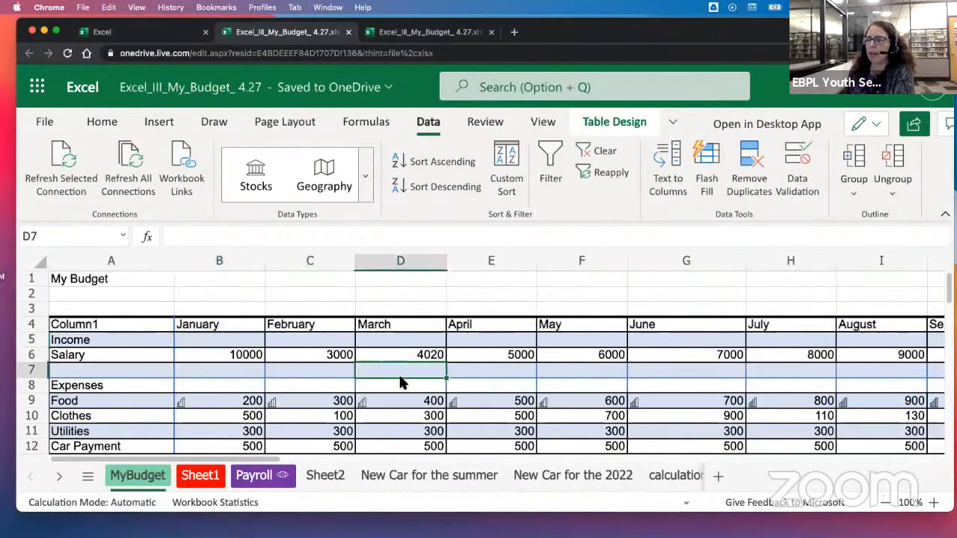
pyautogui.click(884, 503)
pyautogui.click(884, 503)
pyautogui.click(884, 503)
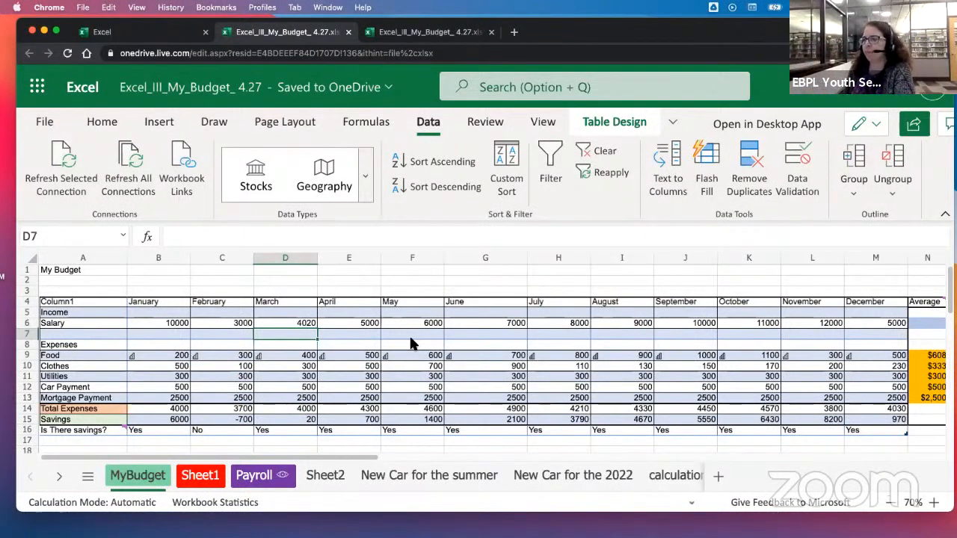
# Return to the Payroll sheet and reduce the browser zoom to 125%
pyautogui.click(278, 482)
pyautogui.scroll(-1, 239, 372)
pyautogui.scroll(1, 241, 378)
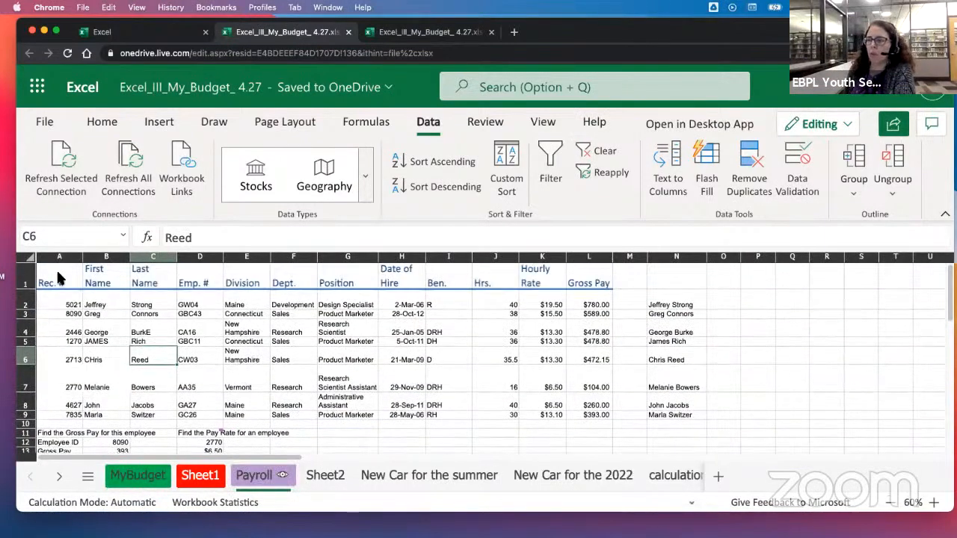
pyautogui.moveTo(59, 278); pyautogui.dragTo(581, 417)
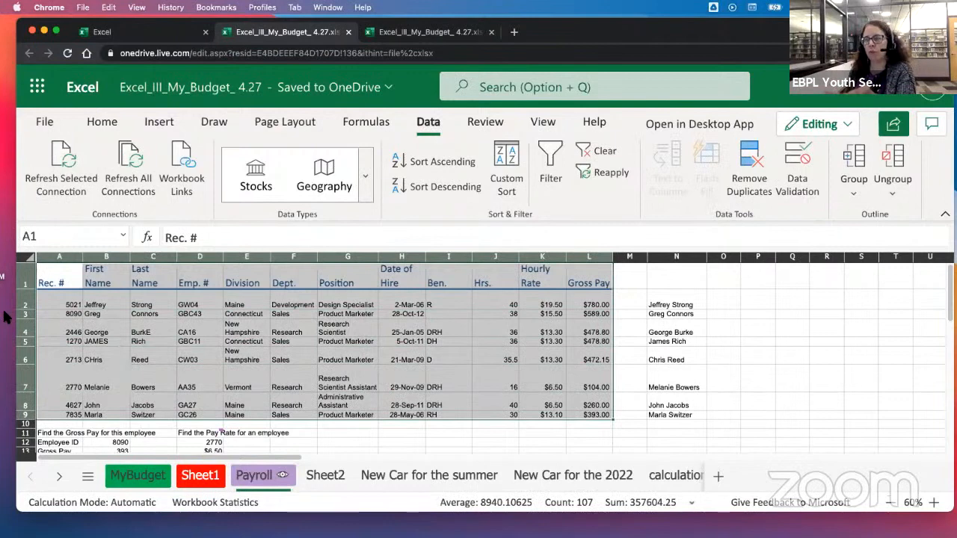
pyautogui.click(102, 123)
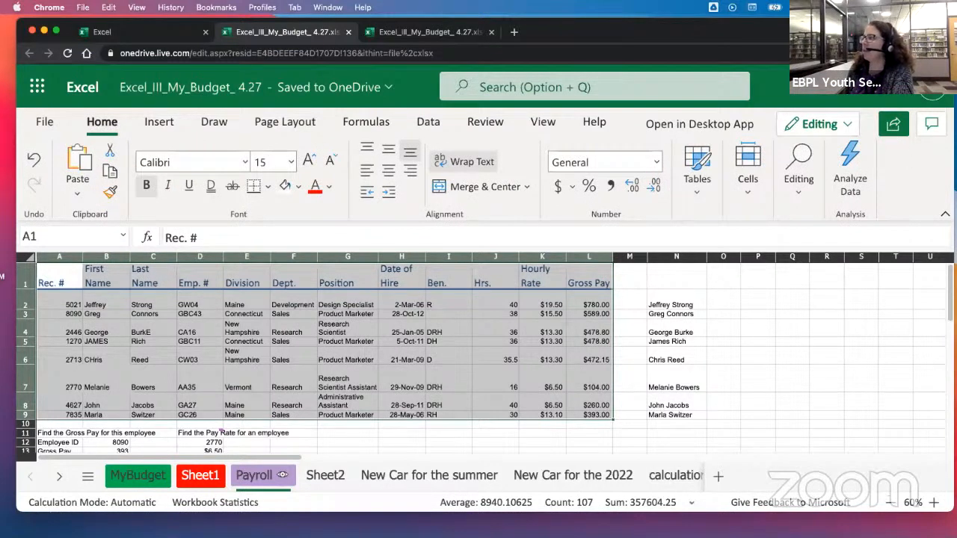
pyautogui.click(941, 53)
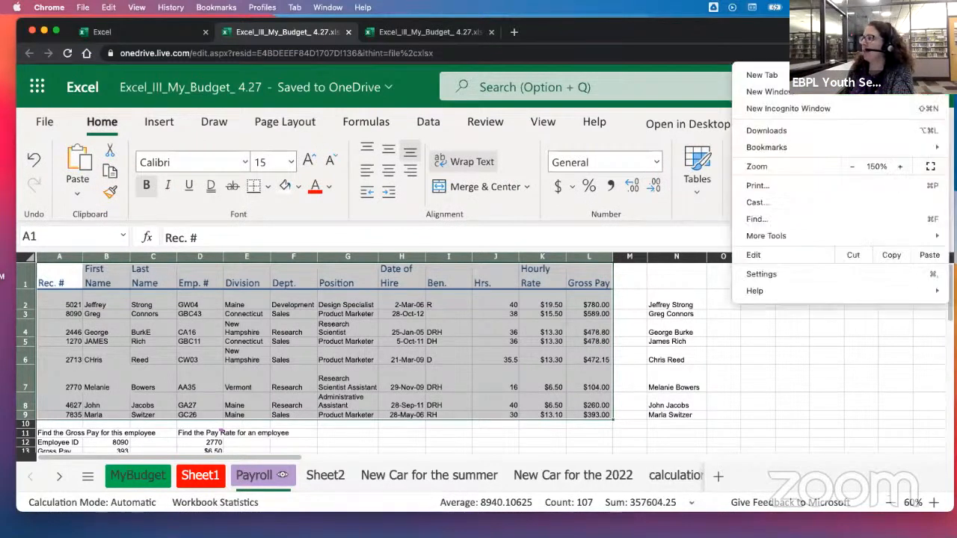
pyautogui.click(854, 166)
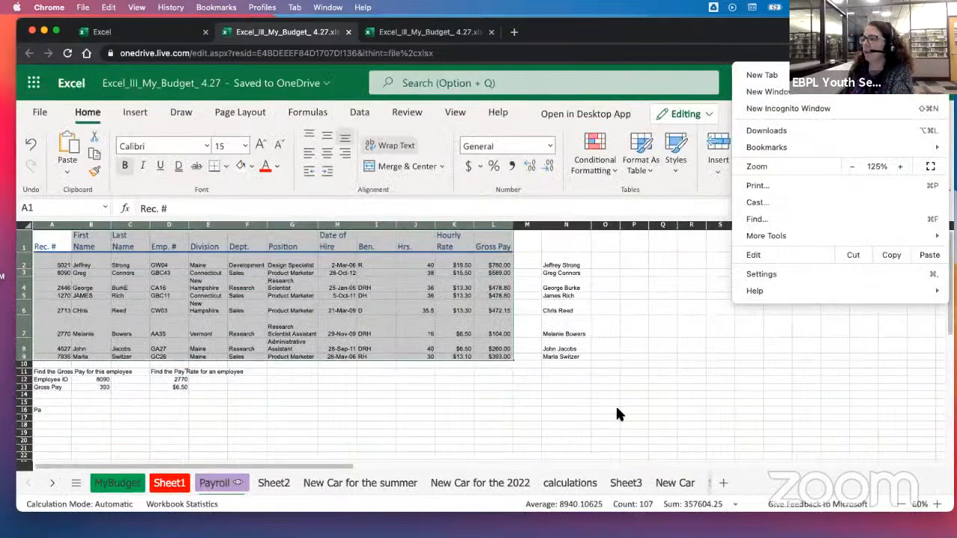
pyautogui.click(616, 406)
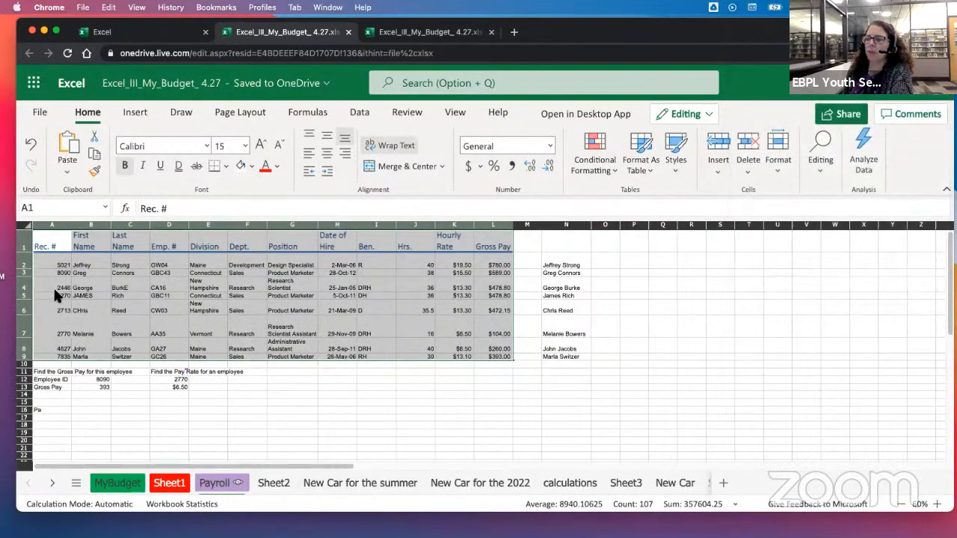
pyautogui.click(292, 417)
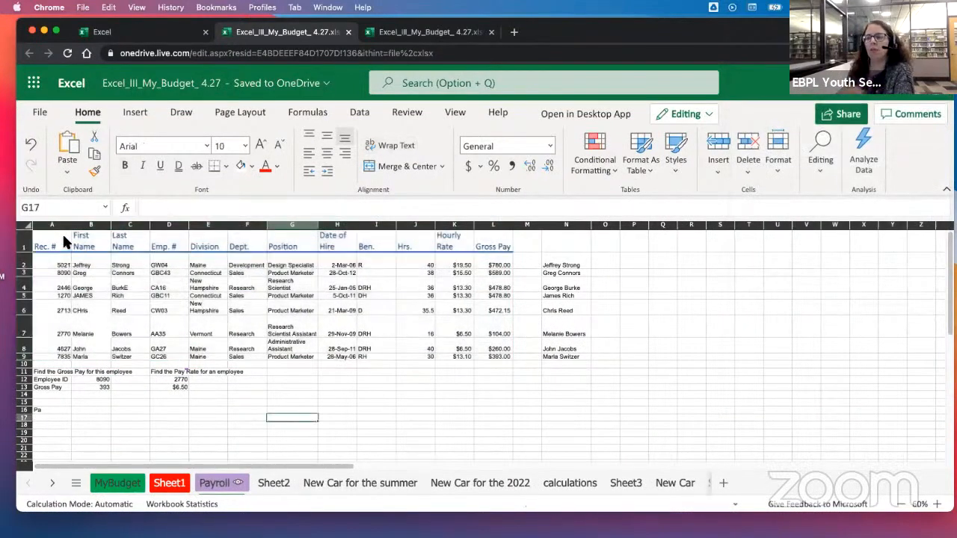
# Try to format the Payroll range A1:L9 as a table with headers, using Gray, Table Style Light 11
pyautogui.moveTo(62, 233); pyautogui.dragTo(495, 356)
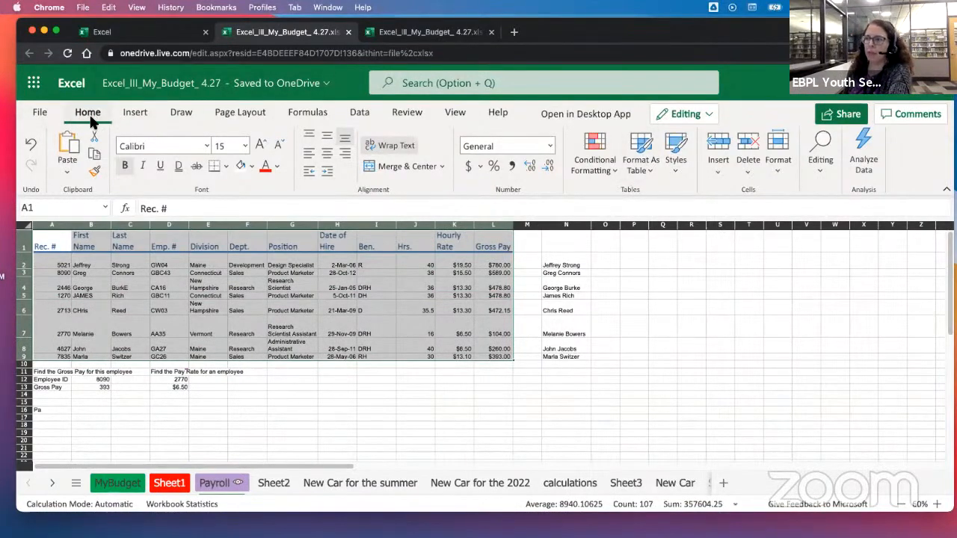
pyautogui.click(649, 170)
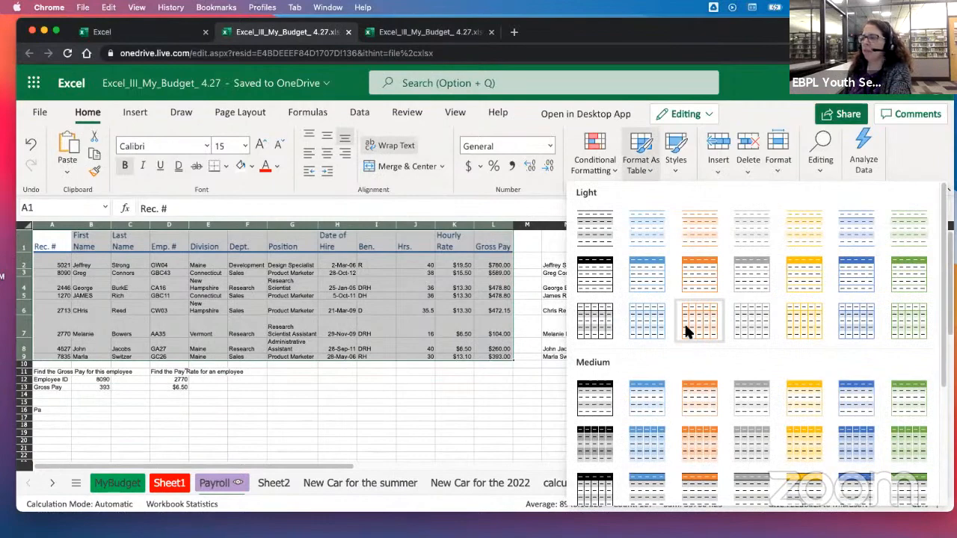
pyautogui.scroll(-3, 834, 347)
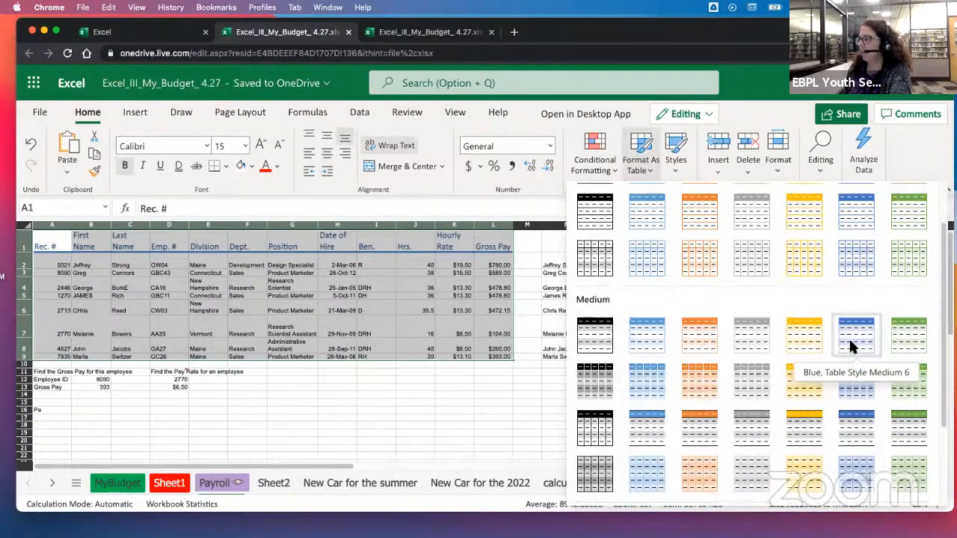
pyautogui.scroll(-2, 850, 346)
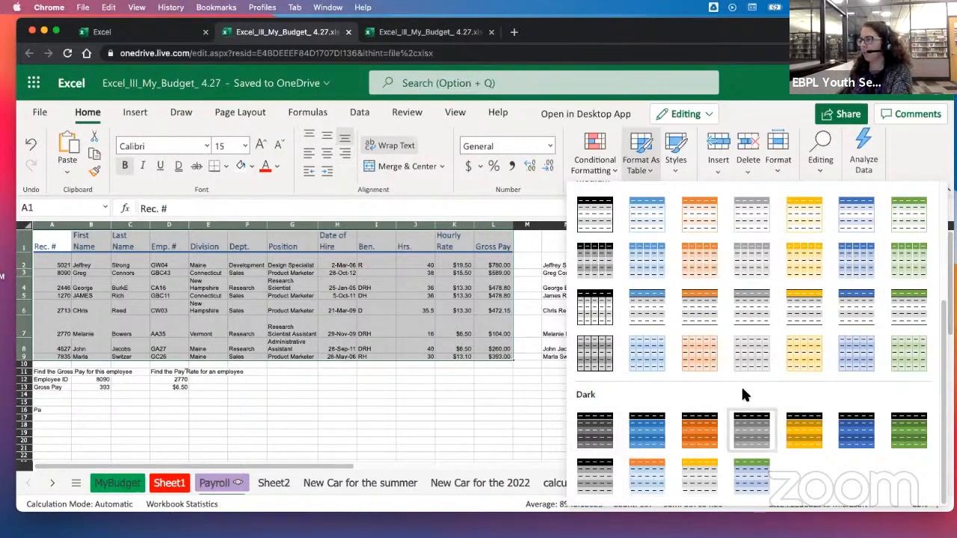
pyautogui.scroll(2, 743, 385)
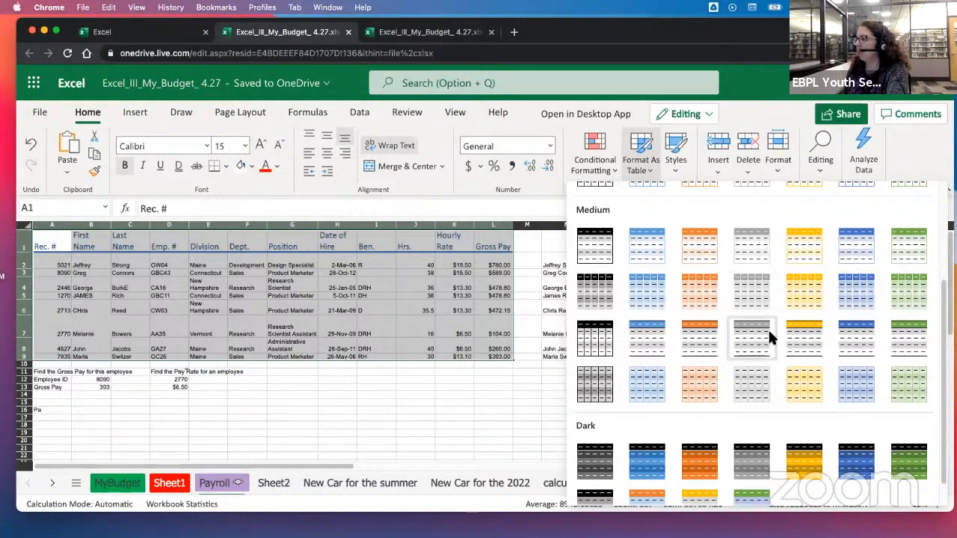
pyautogui.scroll(5, 768, 328)
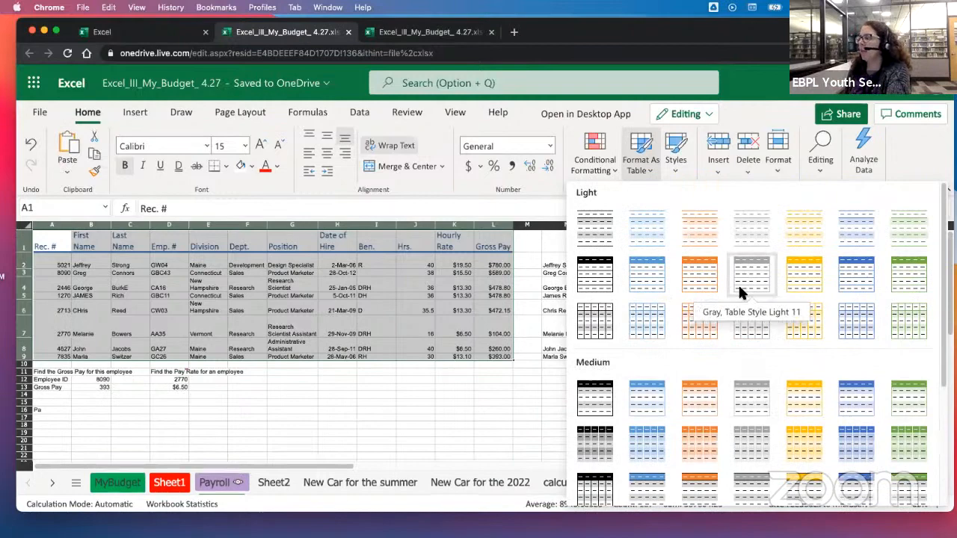
pyautogui.click(751, 274)
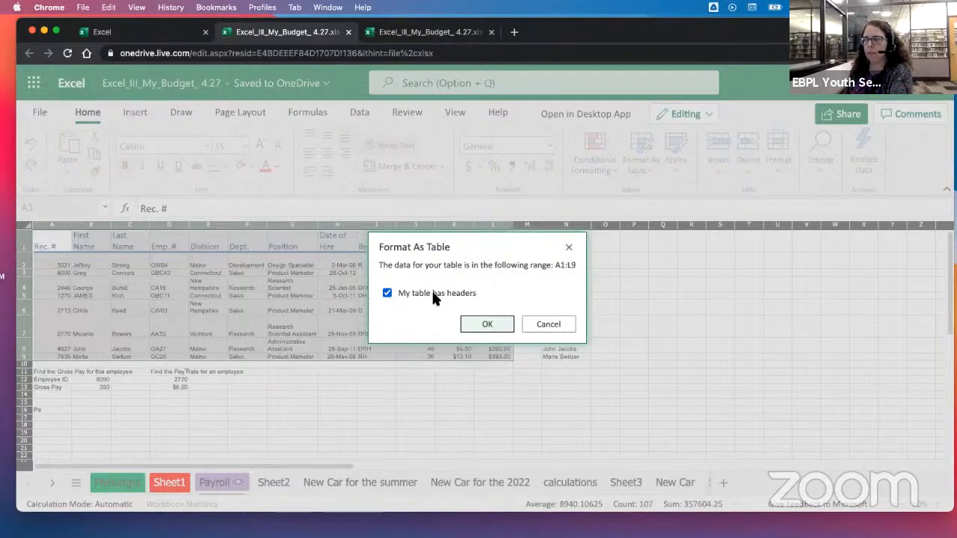
pyautogui.click(470, 327)
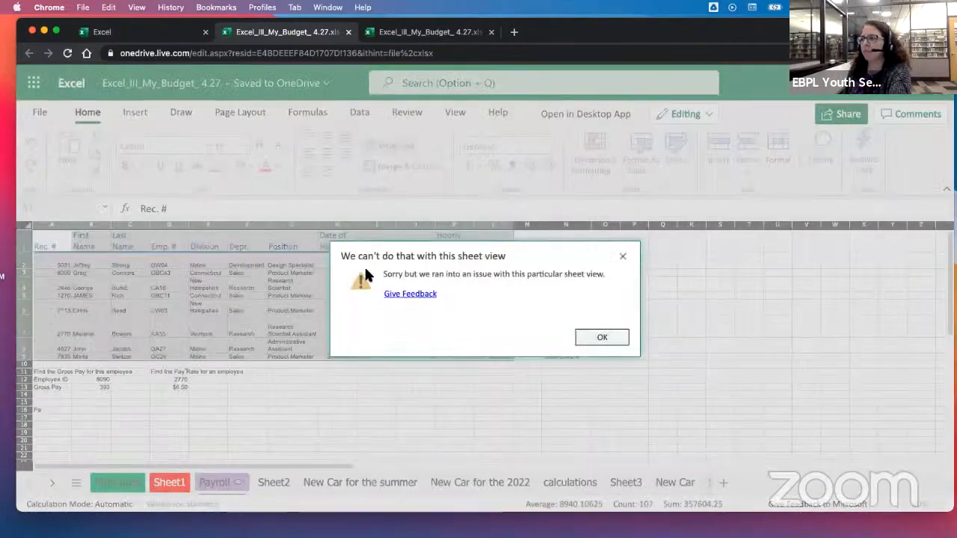
pyautogui.click(602, 338)
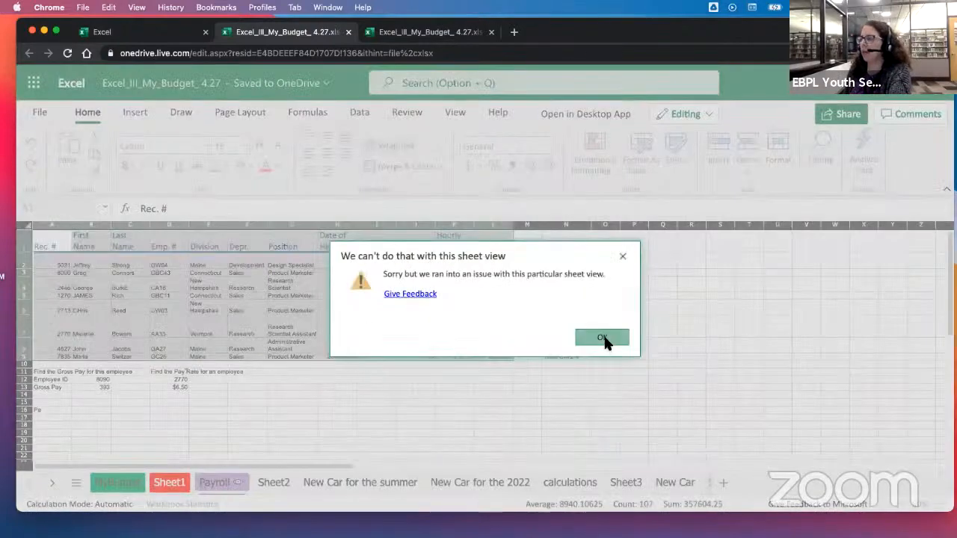
pyautogui.click(363, 408)
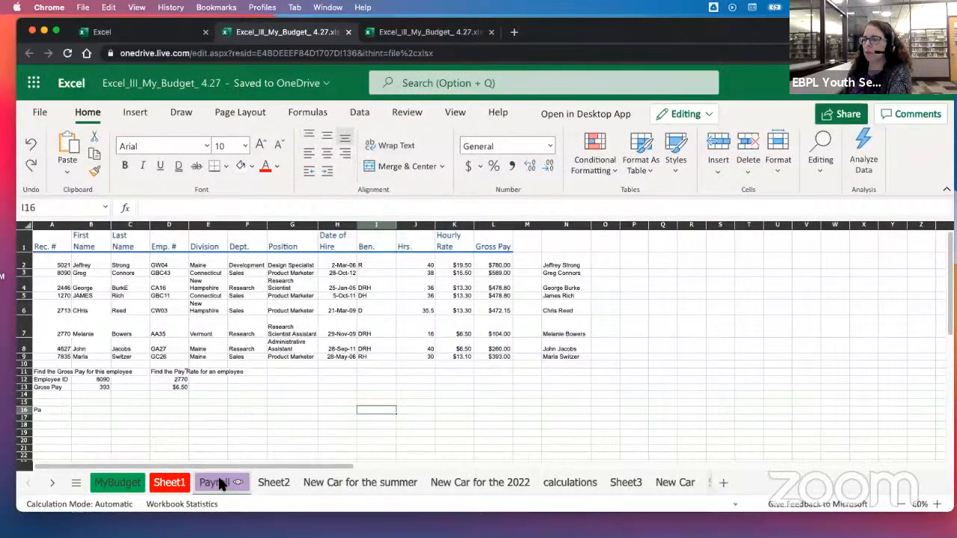
# Check the Payroll sheet's options and the workbook's editing and viewing modes
pyautogui.rightClick(217, 484)
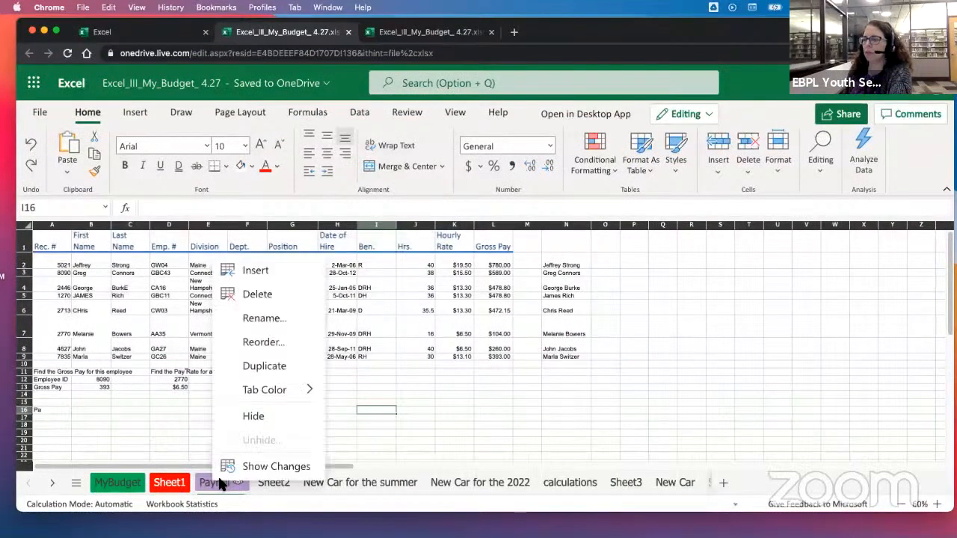
pyautogui.click(462, 421)
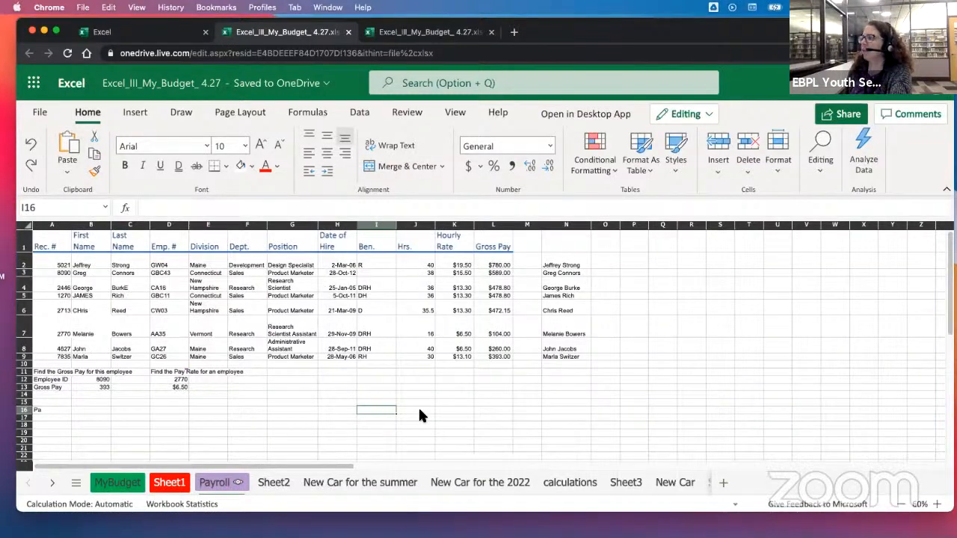
pyautogui.press('Up')
pyautogui.click(706, 116)
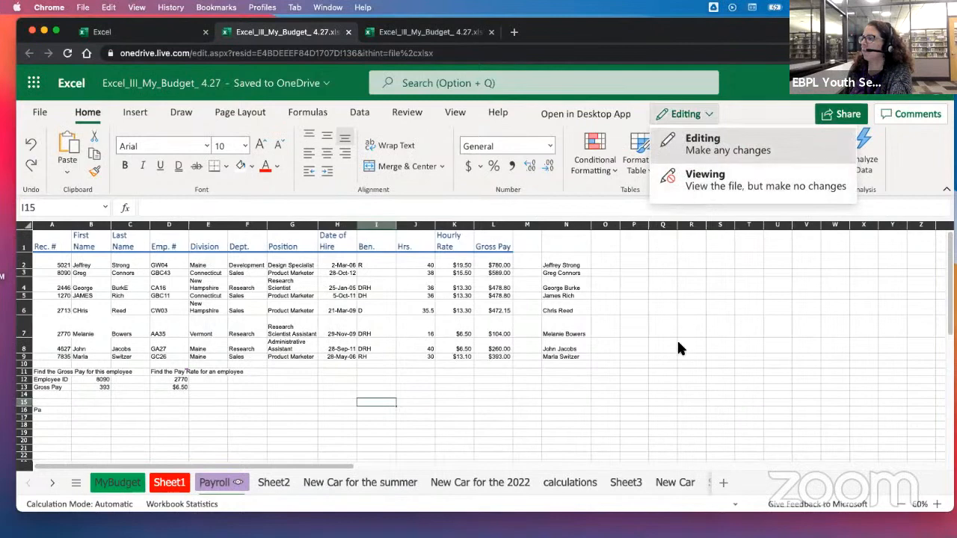
pyautogui.press('Escape')
pyautogui.click(209, 409)
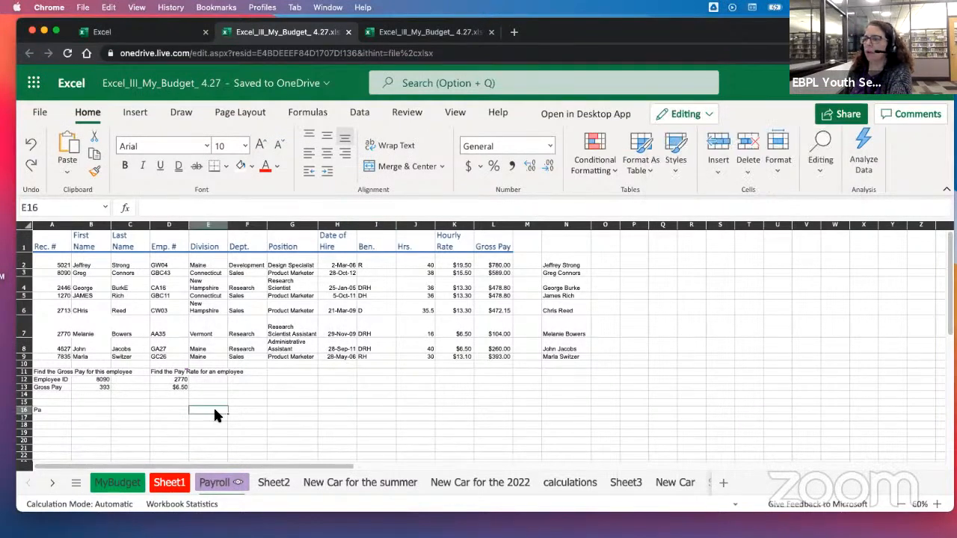
# Duplicate the Payroll sheet and reduce the copy's zoom to 80%
pyautogui.rightClick(212, 484)
pyautogui.click(257, 367)
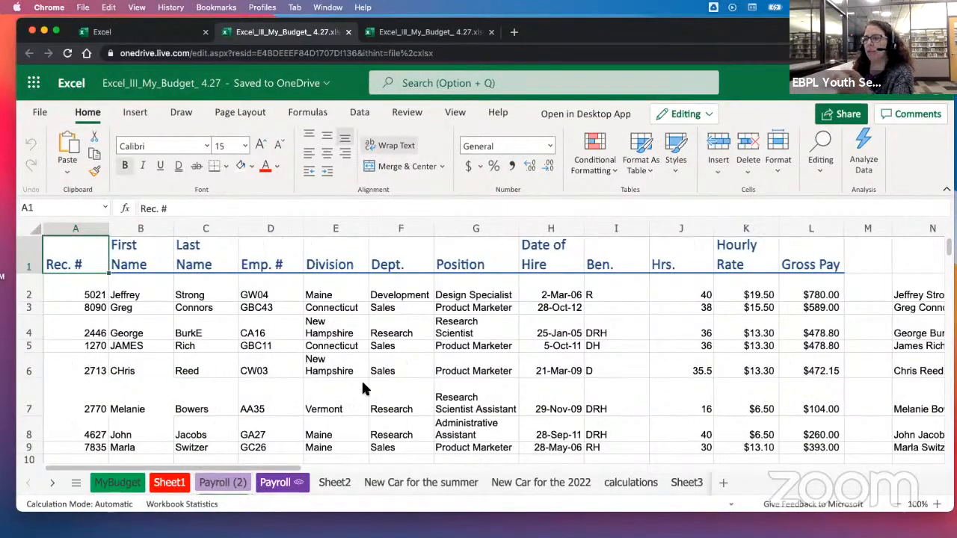
pyautogui.click(273, 436)
pyautogui.click(212, 408)
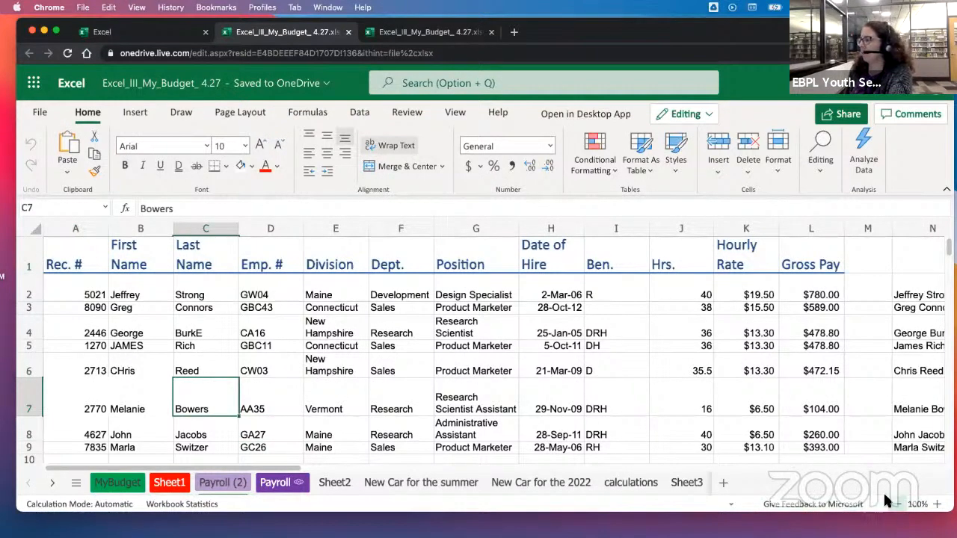
pyautogui.click(900, 504)
pyautogui.click(900, 504)
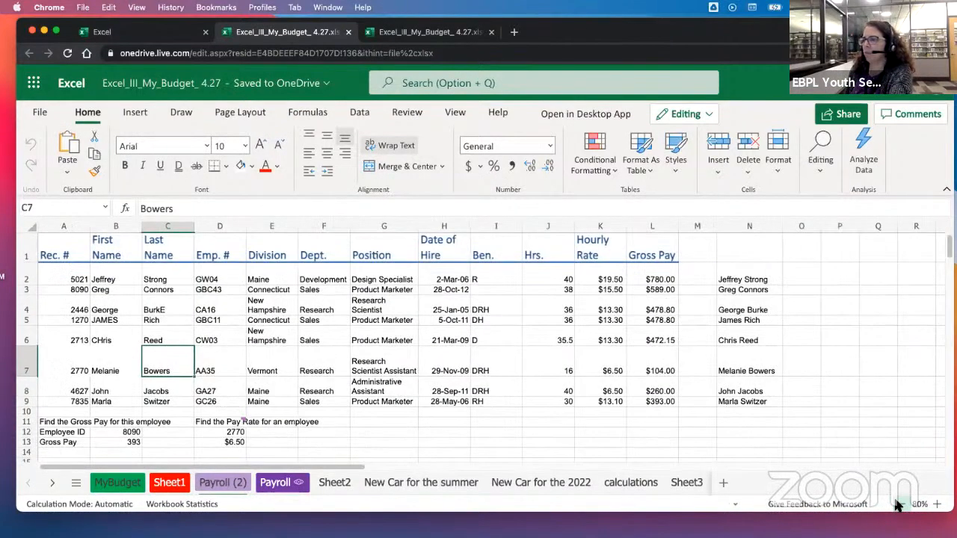
# Try to format range A1:N9 on the Payroll (2) sheet as a table with headers, using a light blue table style
pyautogui.moveTo(50, 247); pyautogui.dragTo(740, 404)
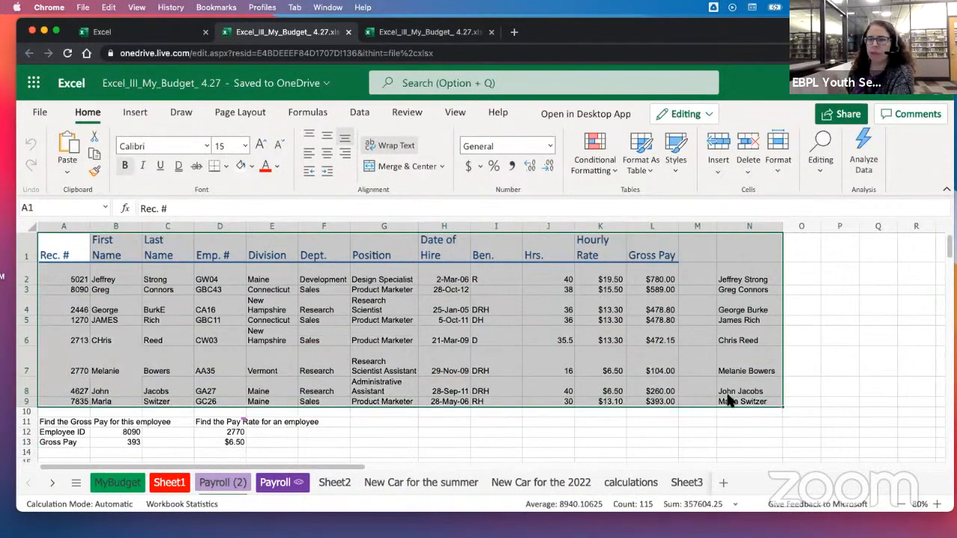
pyautogui.click(645, 167)
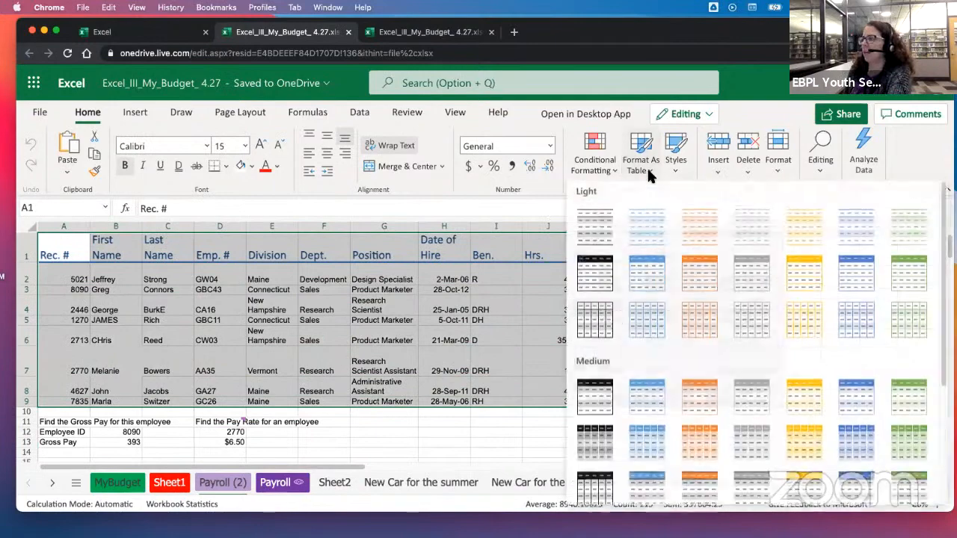
pyautogui.click(646, 276)
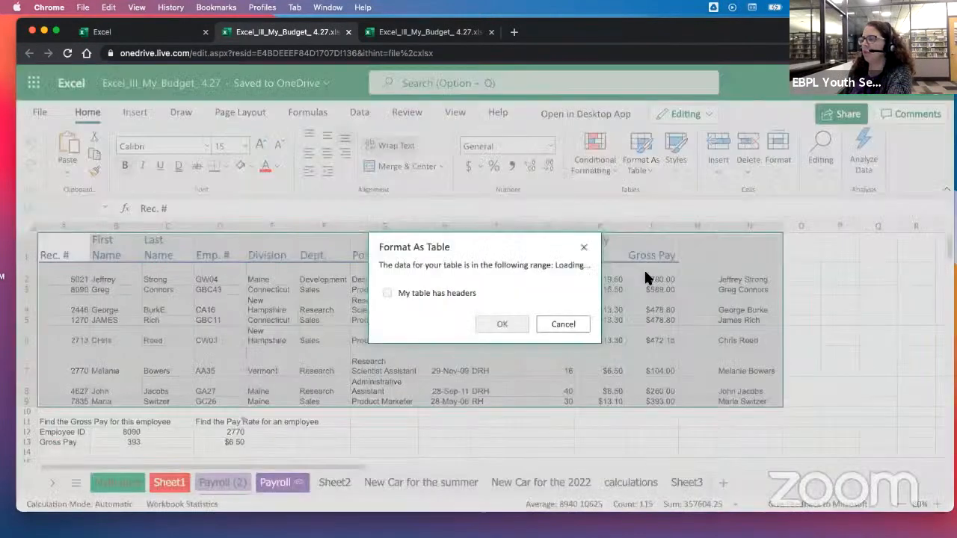
pyautogui.click(387, 293)
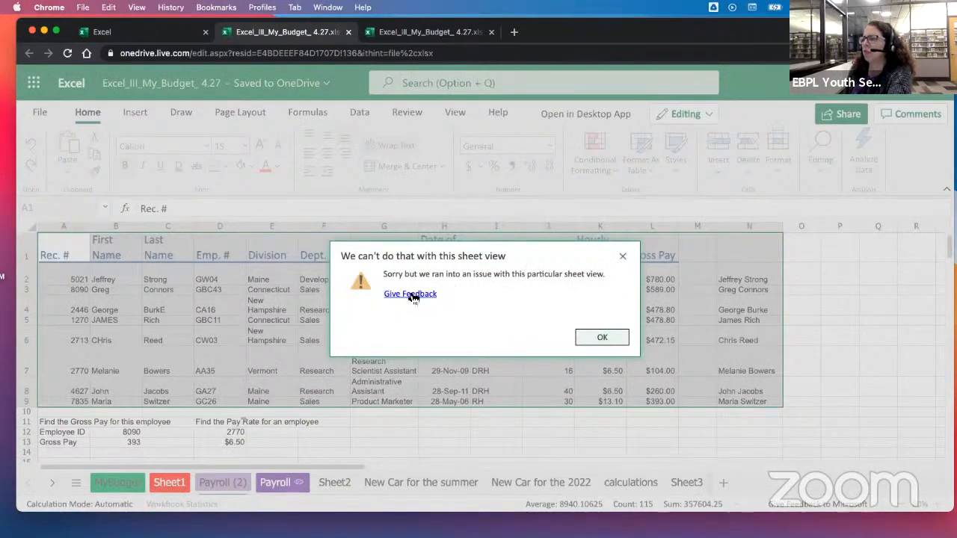
pyautogui.click(598, 340)
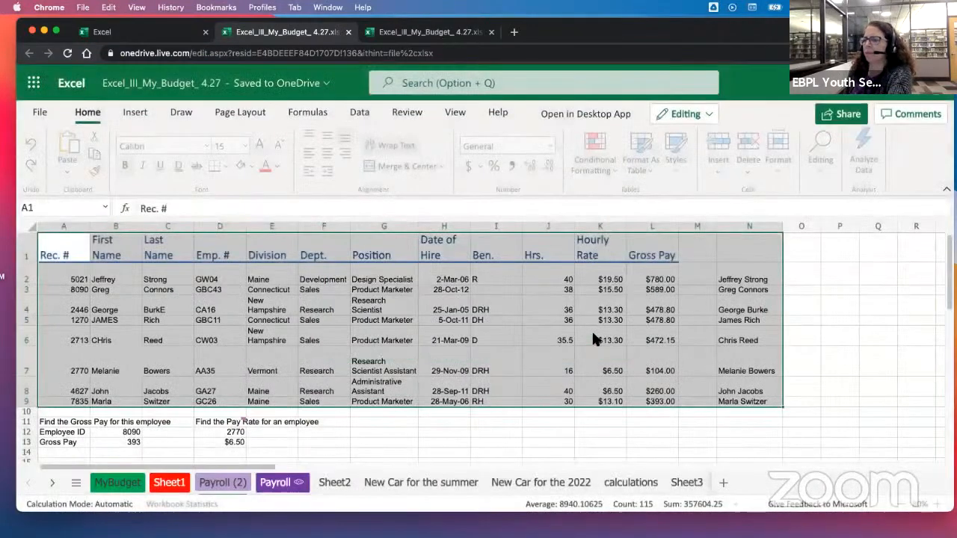
pyautogui.click(282, 355)
# Return to the original Payroll sheet and check its rename dialog and sheet options
pyautogui.click(220, 485)
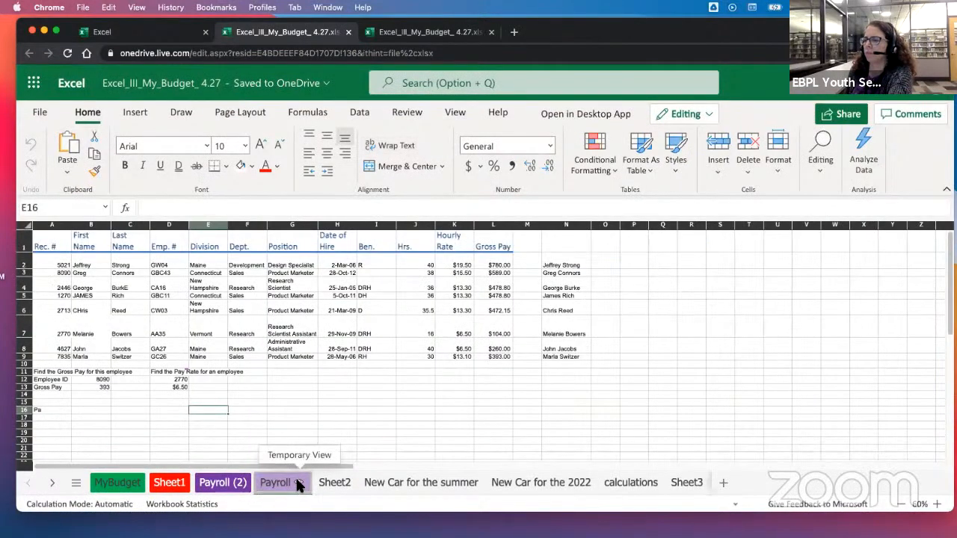
pyautogui.doubleClick(296, 484)
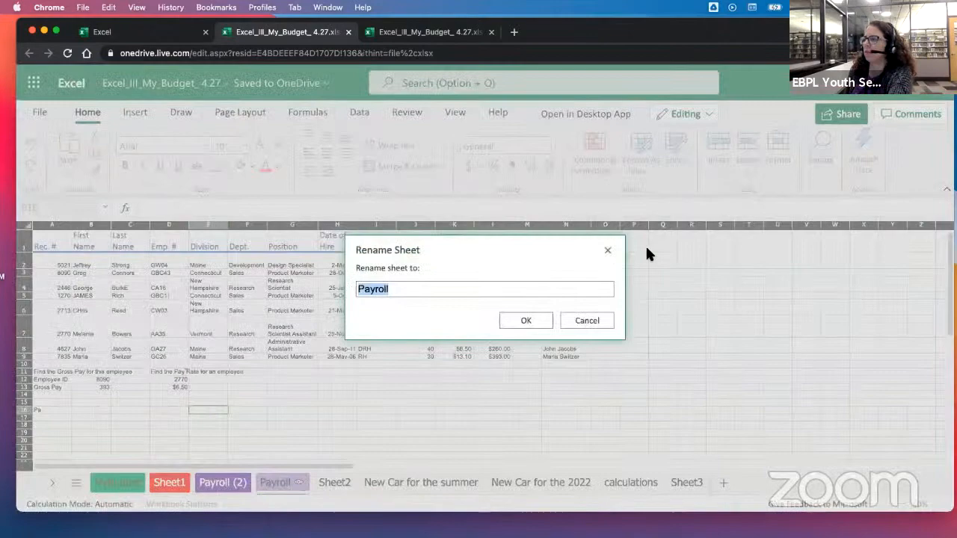
pyautogui.click(607, 250)
pyautogui.rightClick(296, 484)
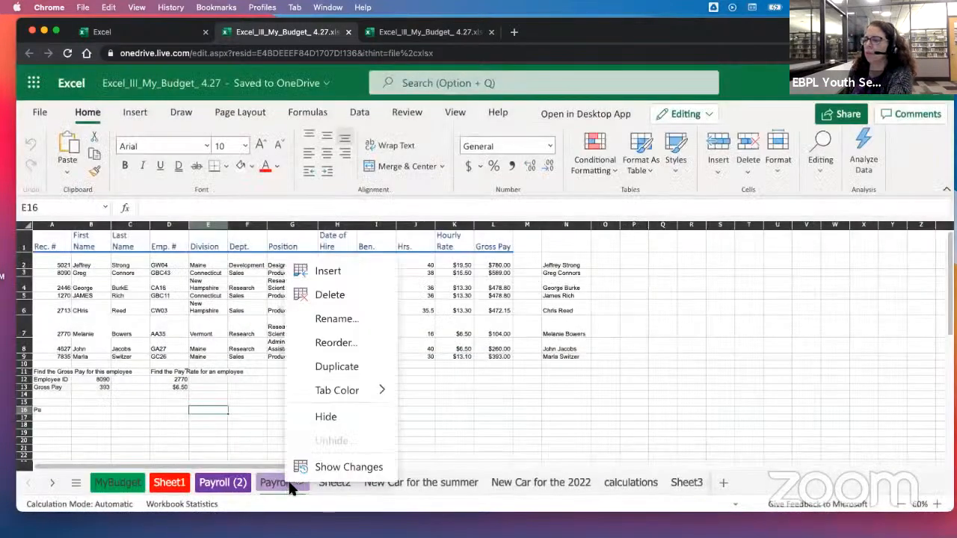
pyautogui.click(276, 487)
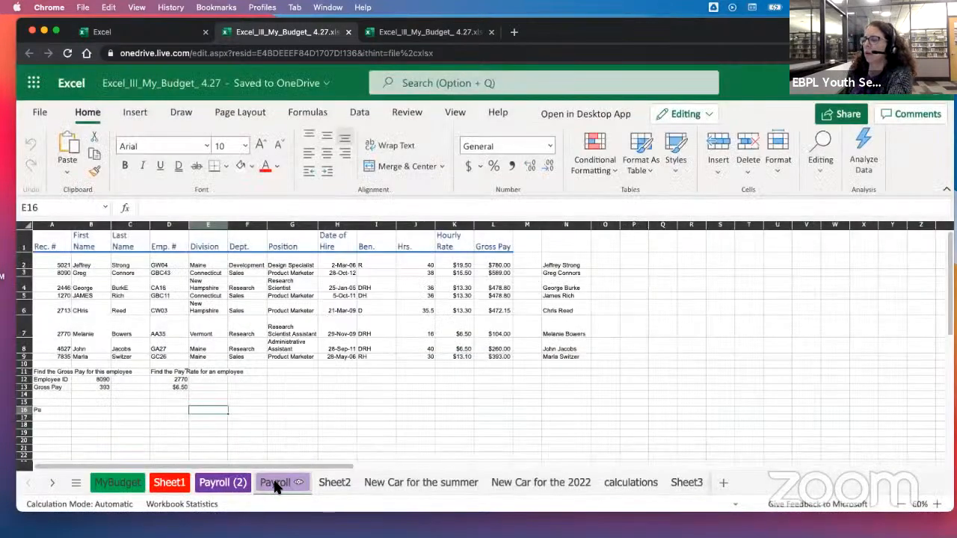
pyautogui.rightClick(274, 485)
pyautogui.click(232, 419)
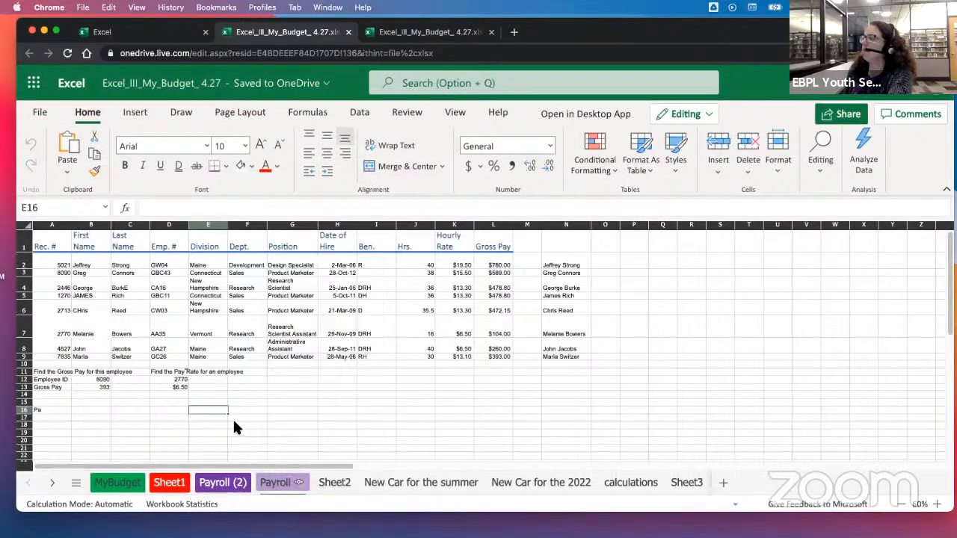
# Copy the Payroll range A1:O14 and paste it into Sheet3 starting at cell A1
pyautogui.moveTo(46, 240); pyautogui.dragTo(609, 394)
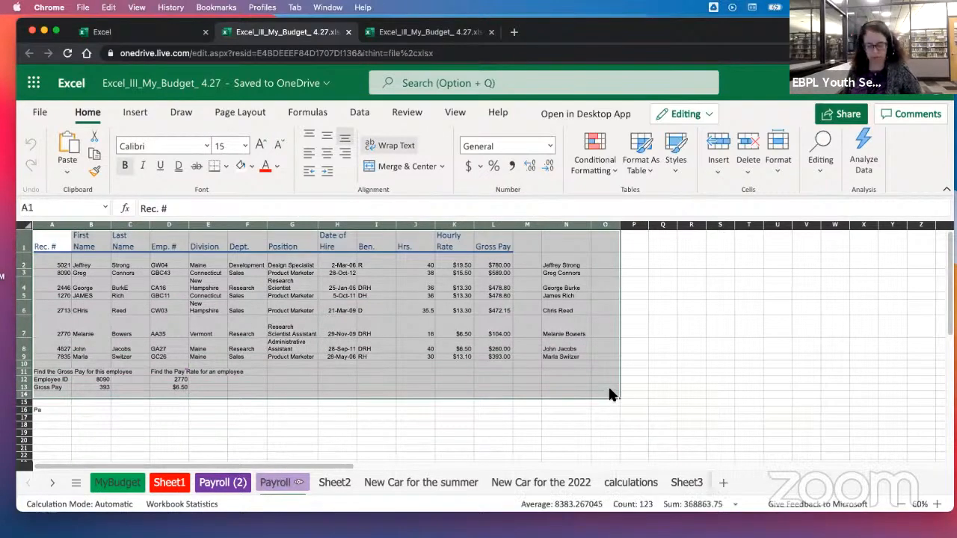
pyautogui.press('cmd+c')
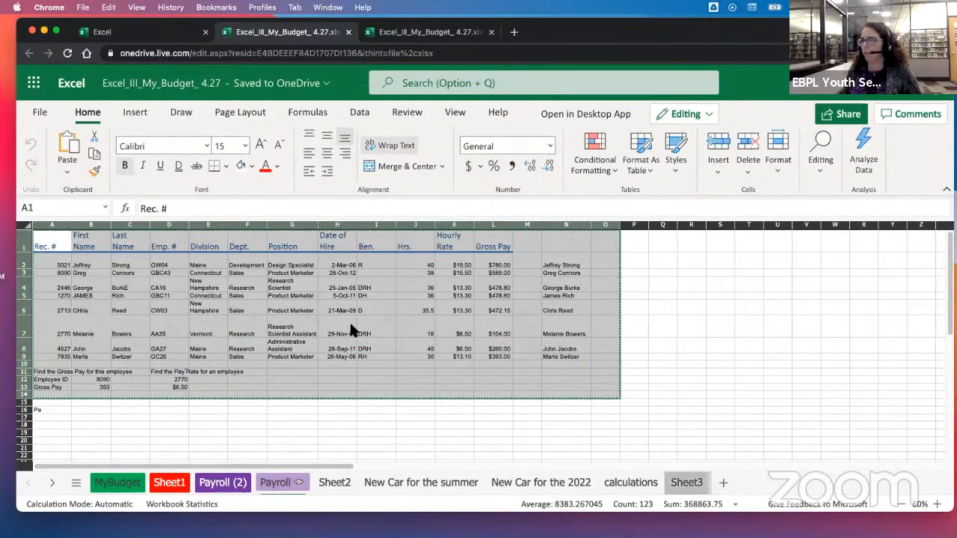
pyautogui.press('cmd+v')
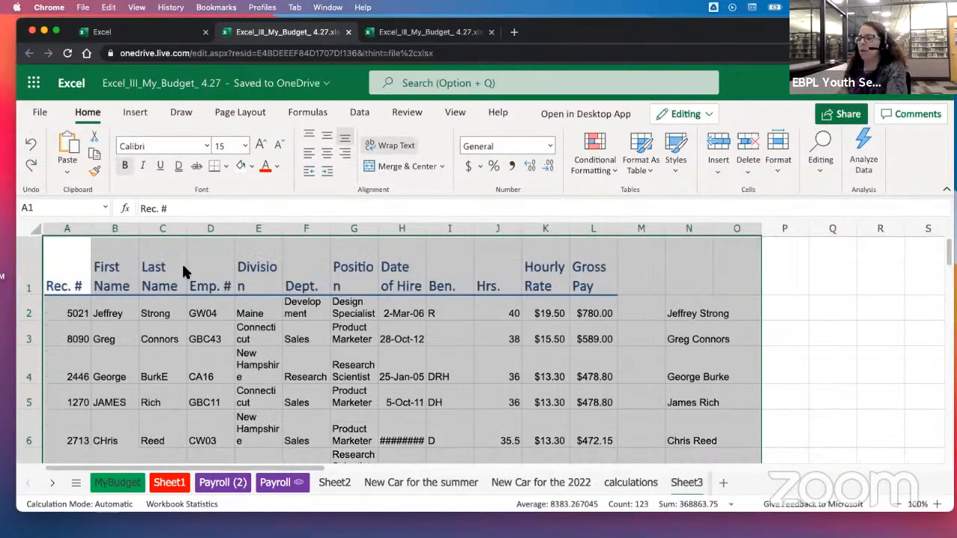
pyautogui.click(176, 397)
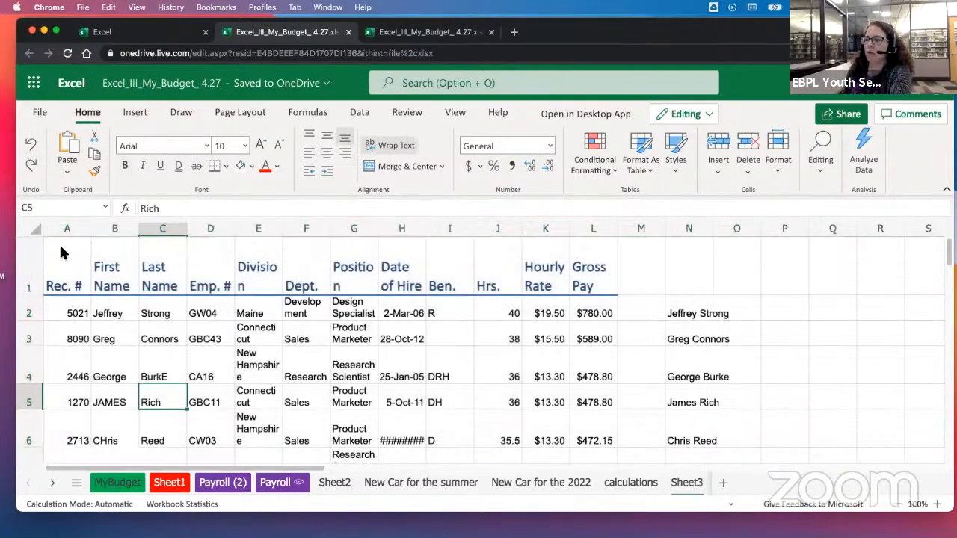
# Format range A1:L9 on Sheet3 as a table with headers, using a light blue table style
pyautogui.moveTo(62, 253); pyautogui.dragTo(595, 302)
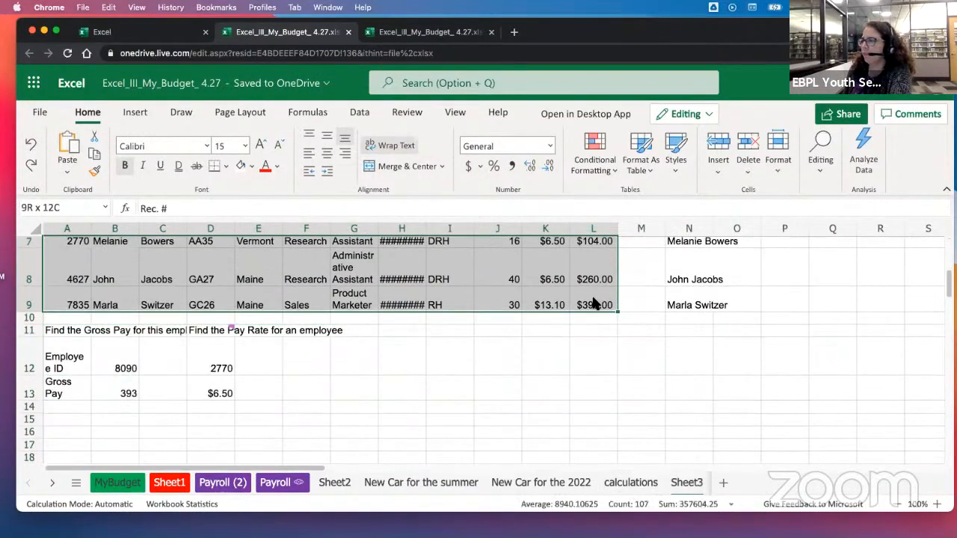
pyautogui.click(648, 171)
pyautogui.click(644, 274)
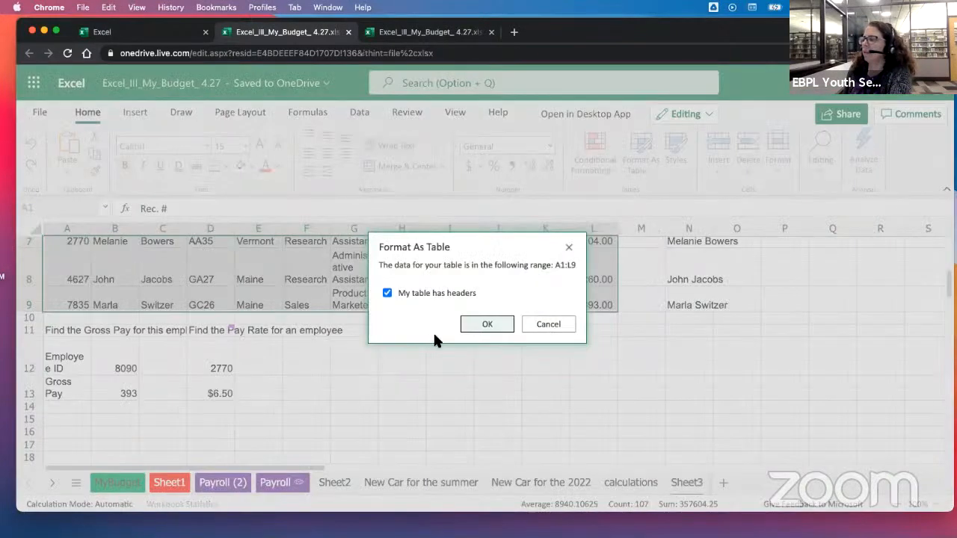
pyautogui.click(485, 326)
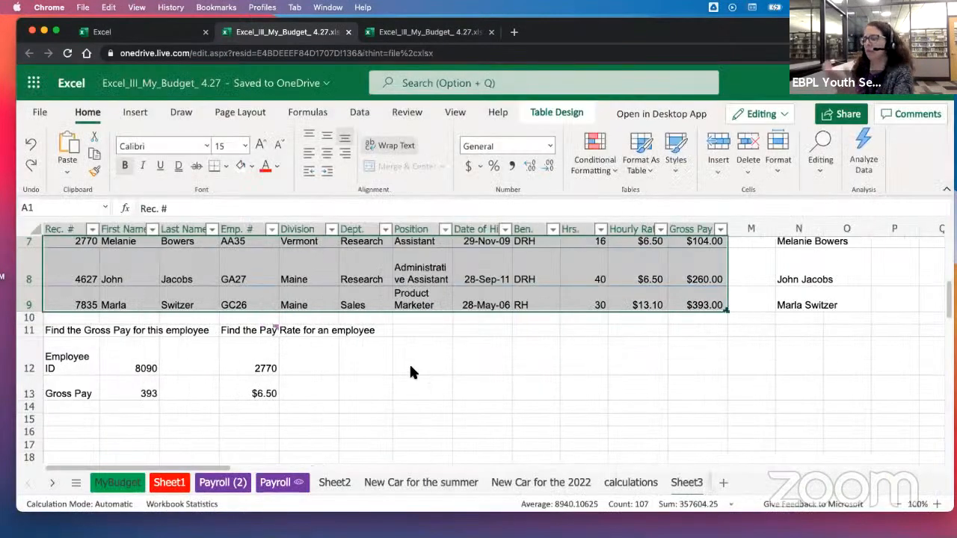
# Review the employee table on Sheet3 from its header row to the lookup cells below, reducing the zoom to 70%
pyautogui.scroll(5, 499, 396)
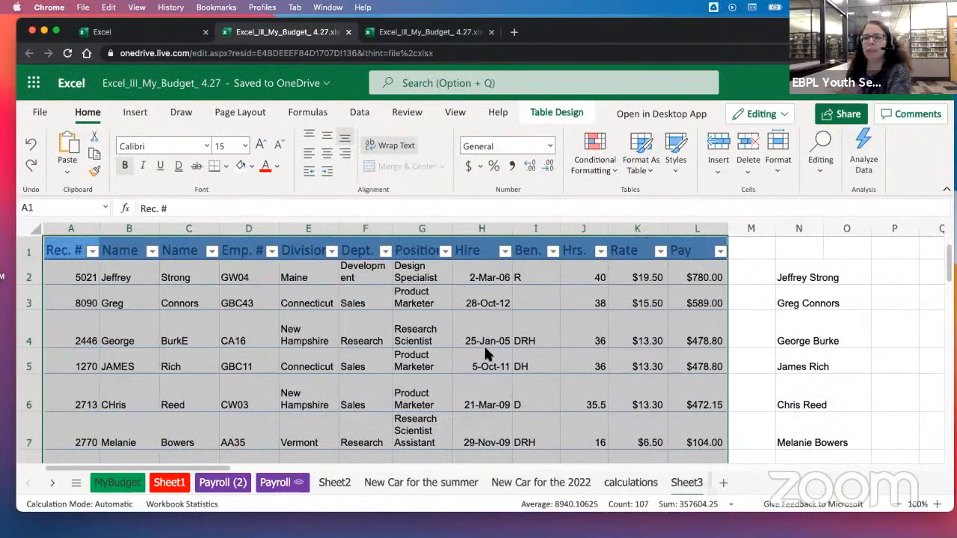
pyautogui.scroll(-1, 485, 349)
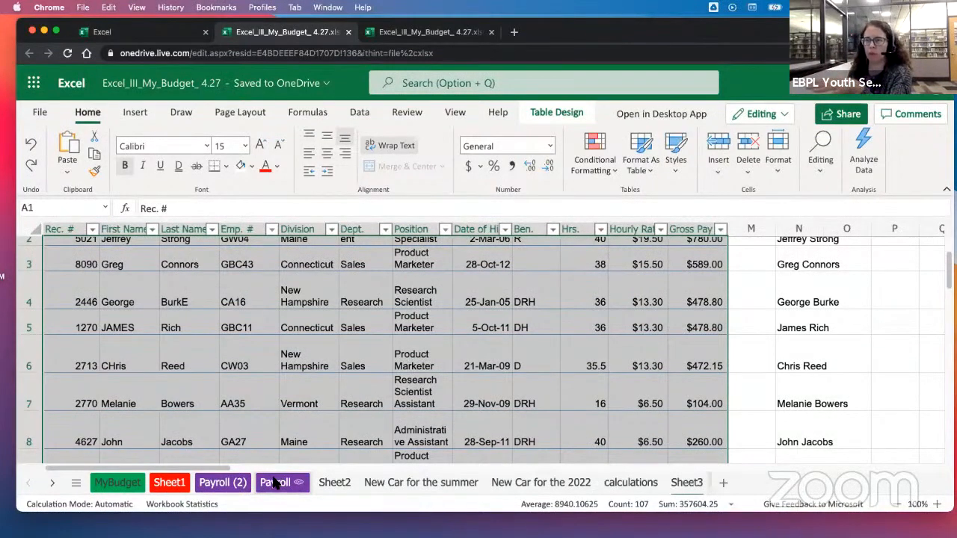
pyautogui.click(901, 505)
pyautogui.click(901, 505)
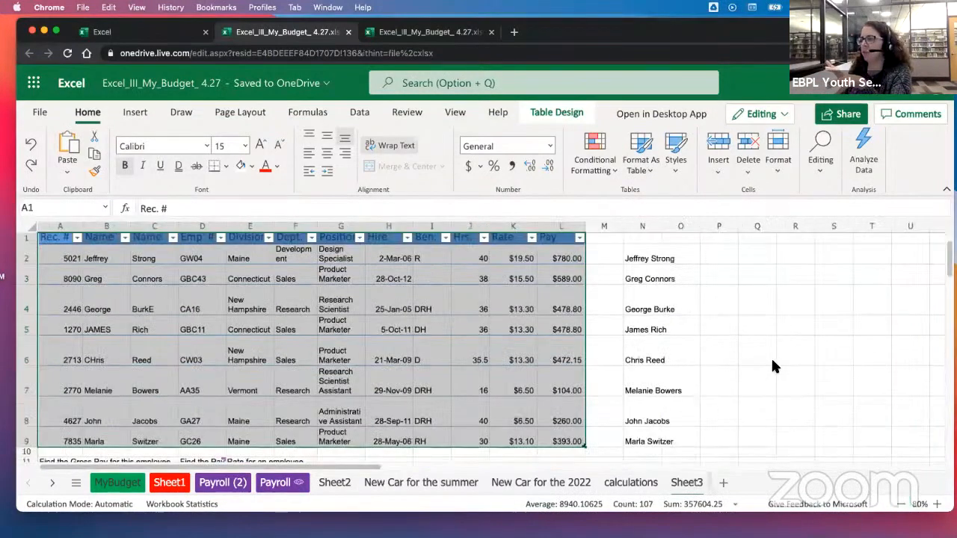
pyautogui.scroll(-1, 774, 366)
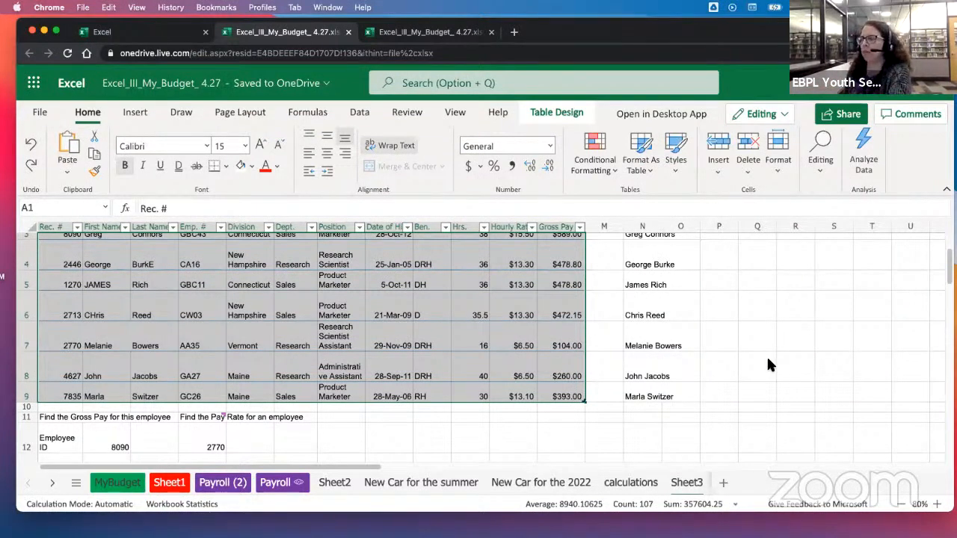
pyautogui.scroll(-2, 768, 356)
pyautogui.scroll(4, 768, 356)
pyautogui.scroll(1, 771, 359)
pyautogui.scroll(-3, 770, 359)
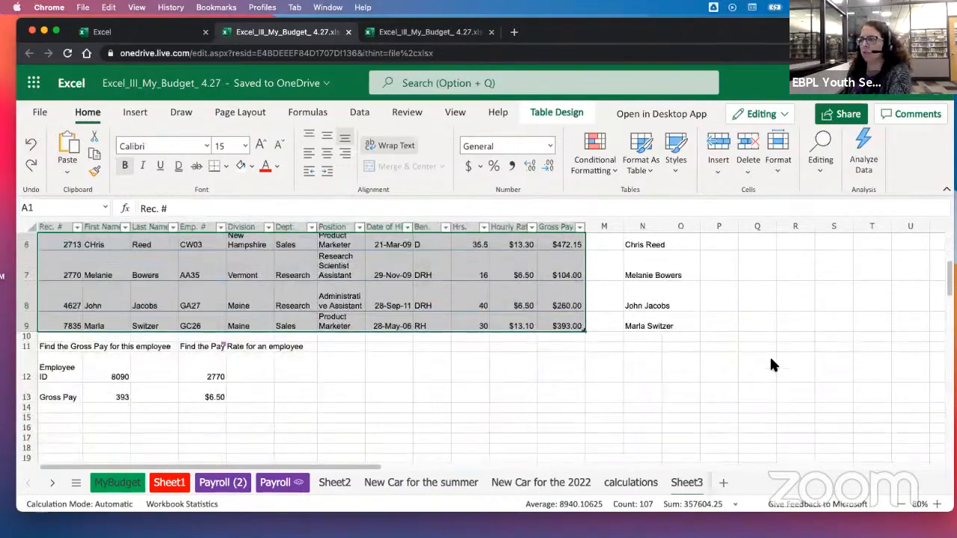
pyautogui.scroll(3, 772, 359)
pyautogui.scroll(-3, 774, 360)
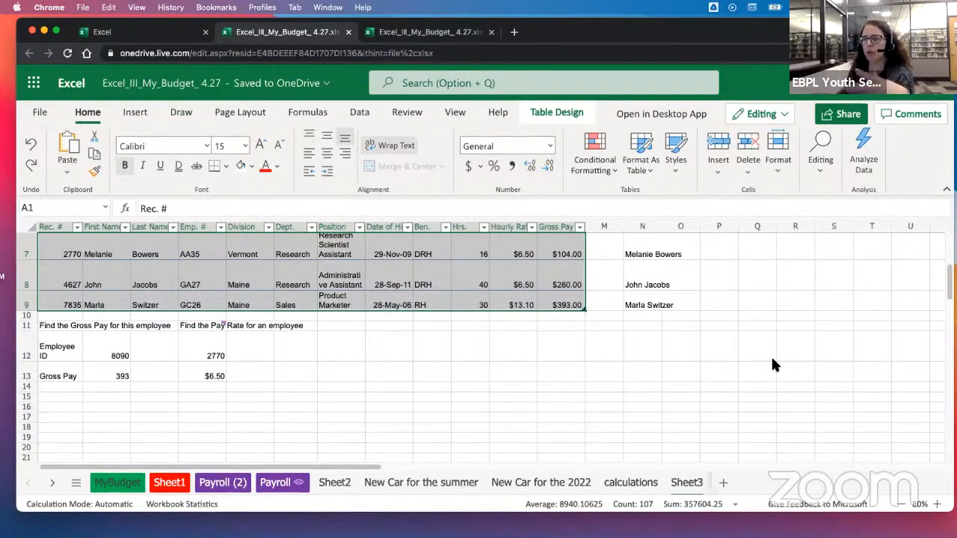
pyautogui.scroll(-1, 449, 383)
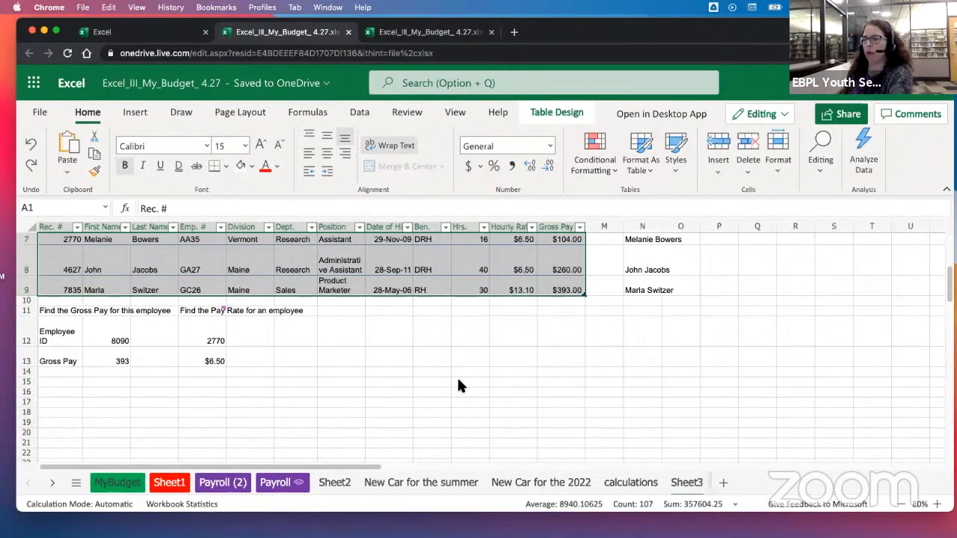
pyautogui.scroll(5, 402, 372)
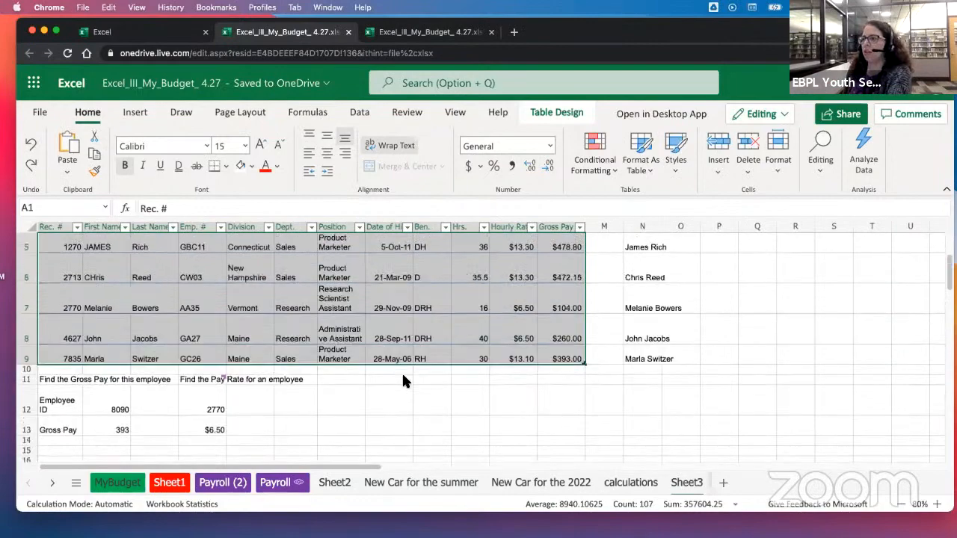
pyautogui.scroll(-3, 414, 351)
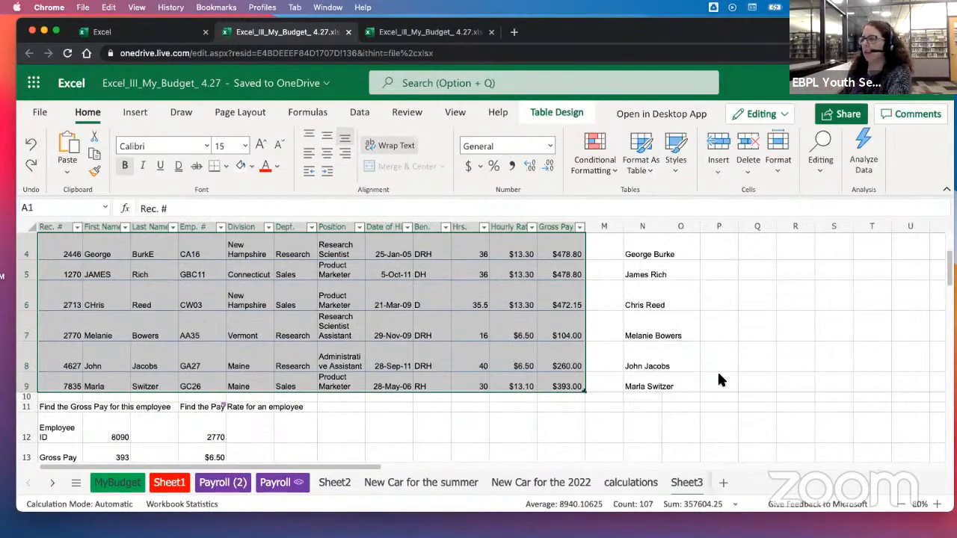
pyautogui.scroll(3, 773, 363)
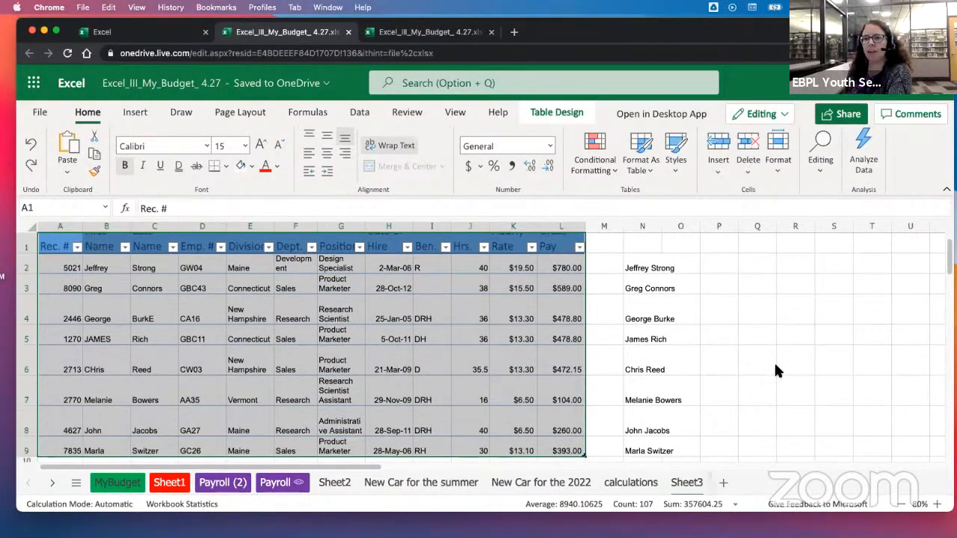
pyautogui.scroll(-1, 760, 344)
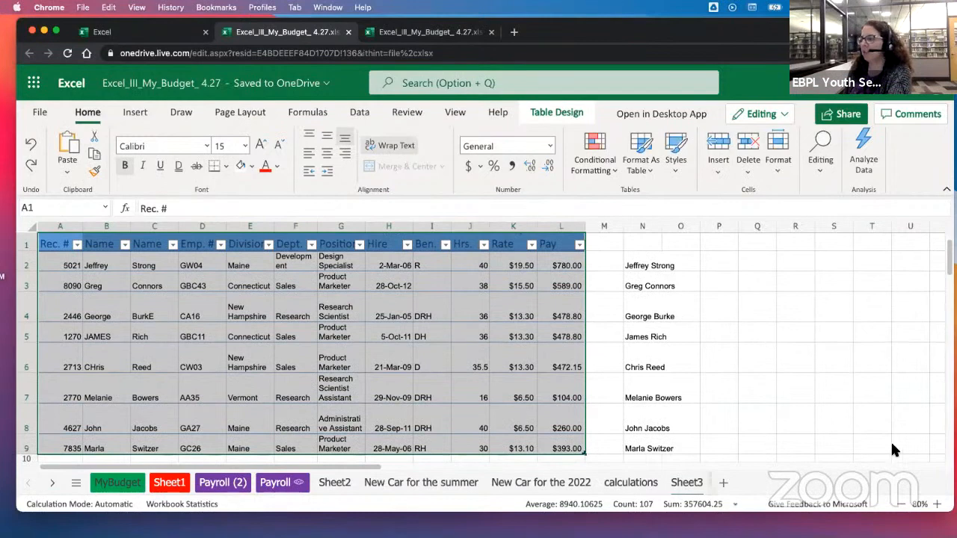
pyautogui.click(901, 504)
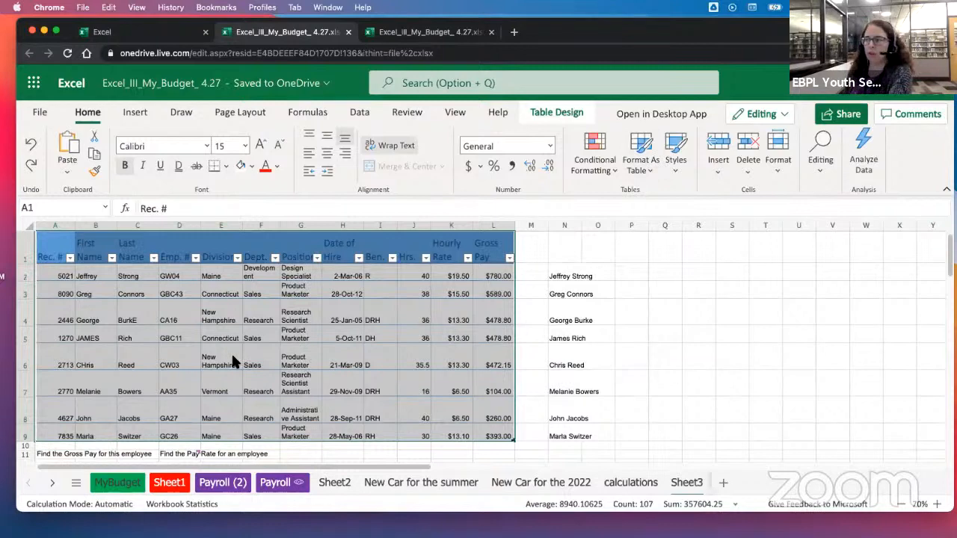
# Apply a dark gold table style to the employee table A1:L9 on Sheet3
pyautogui.click(639, 163)
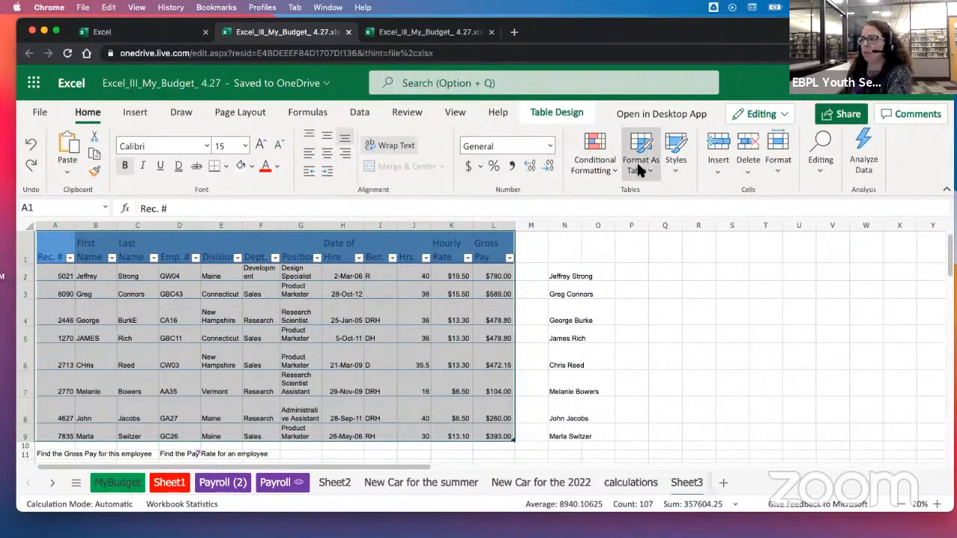
pyautogui.scroll(-3, 763, 276)
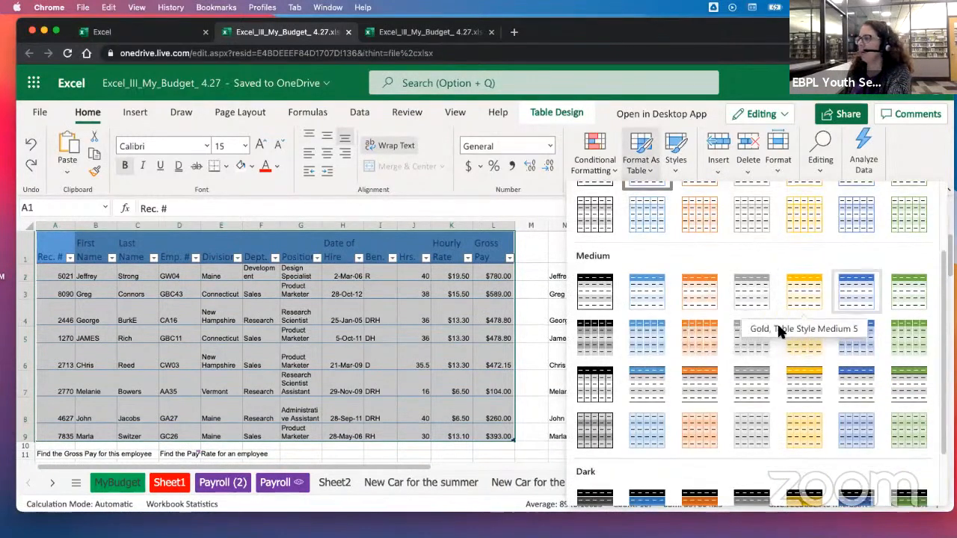
pyautogui.scroll(-2, 718, 368)
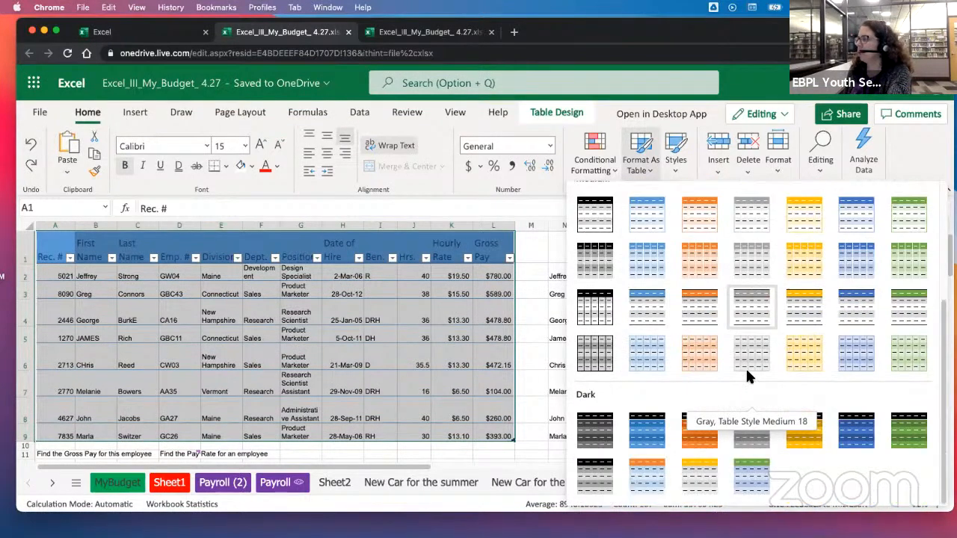
pyautogui.click(806, 425)
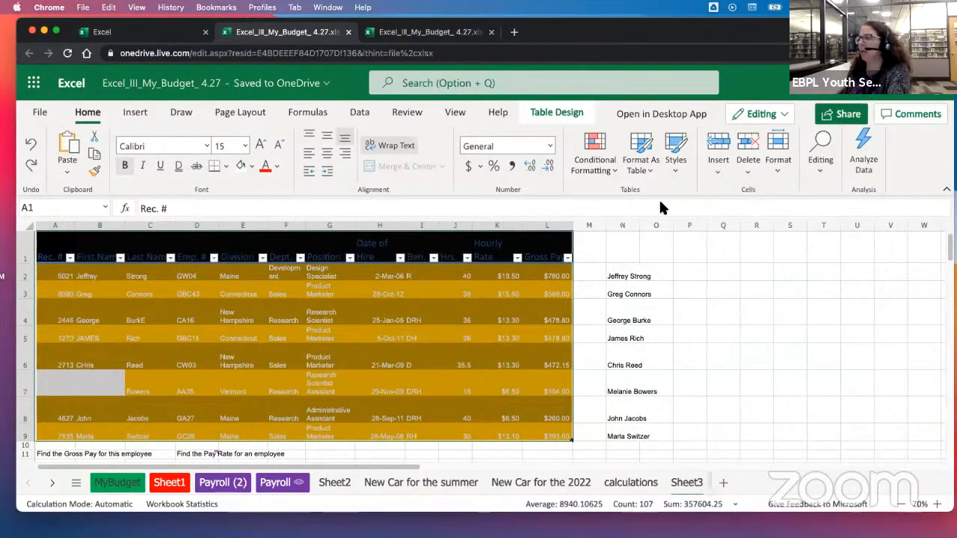
# Change the employee table to a light green table style with banded rows and deselect it to check the look
pyautogui.click(647, 162)
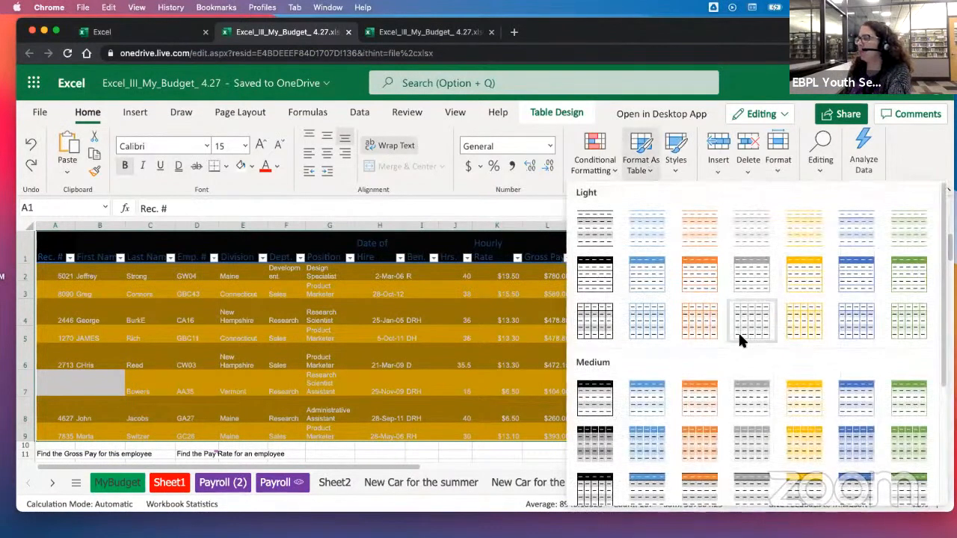
pyautogui.click(898, 321)
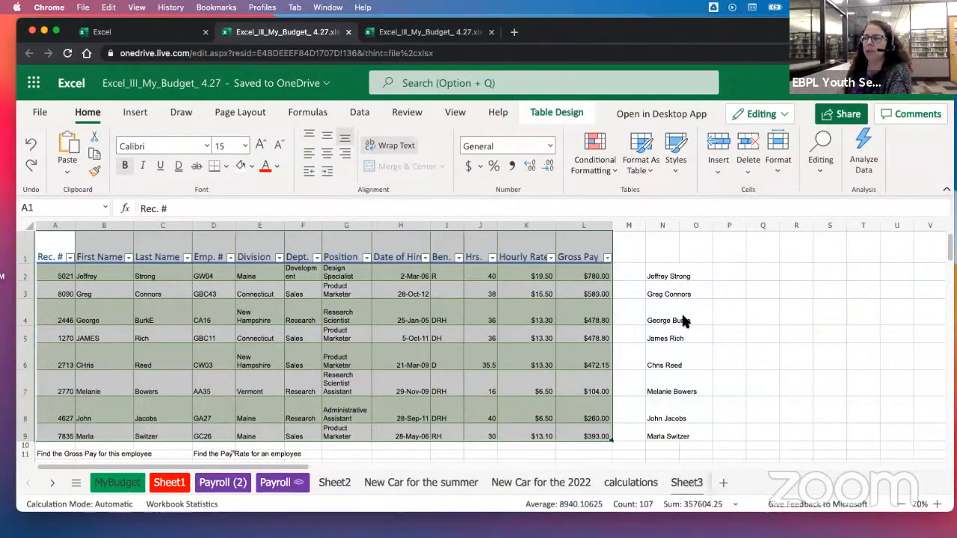
pyautogui.click(817, 323)
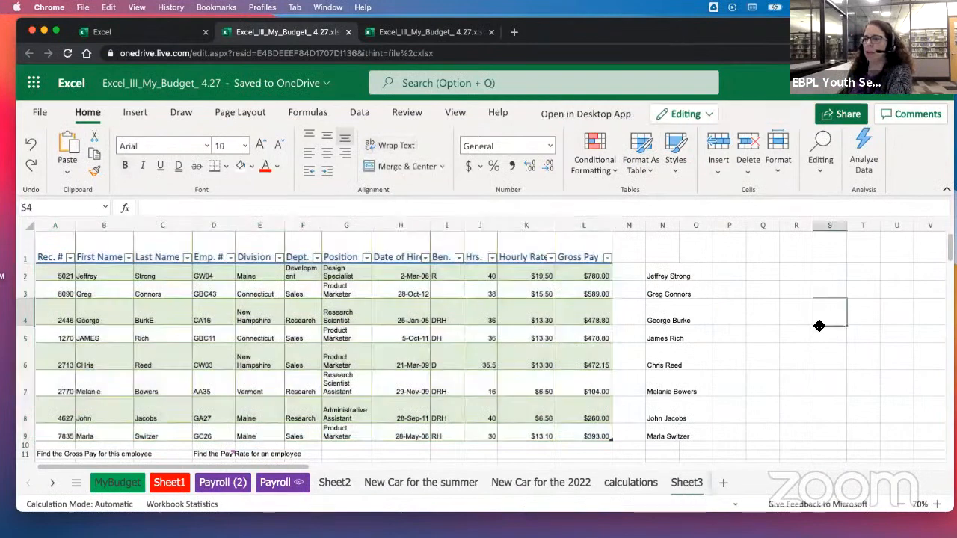
pyautogui.scroll(-1, 543, 380)
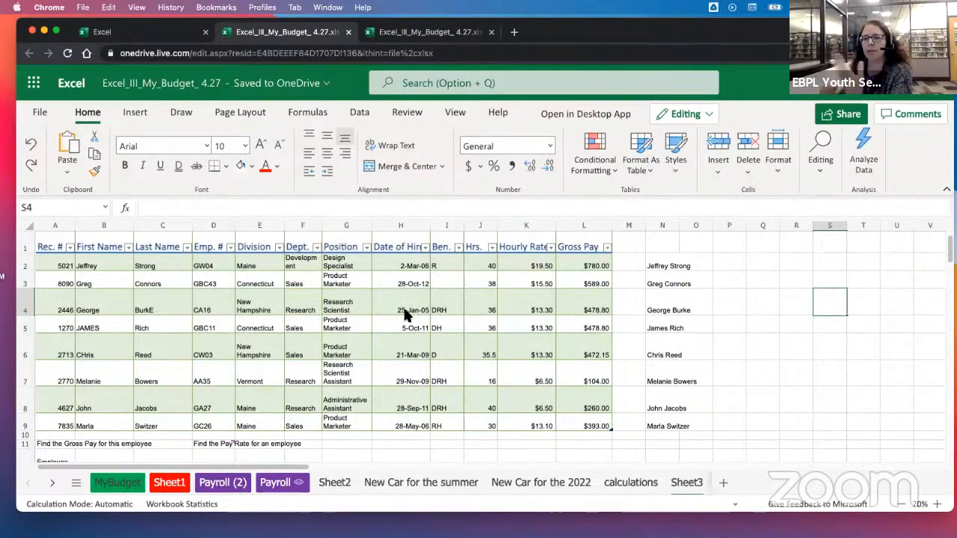
pyautogui.scroll(-1, 341, 329)
pyautogui.scroll(2, 344, 330)
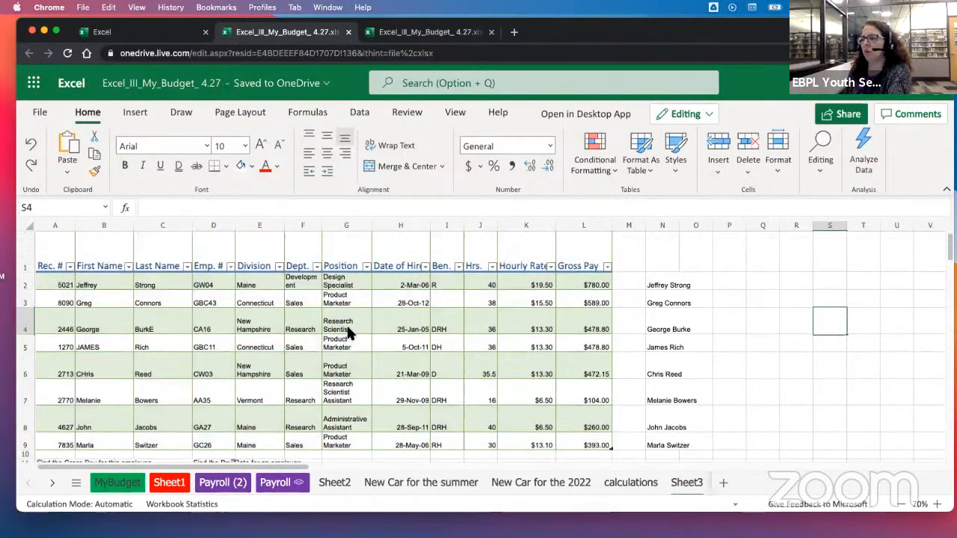
# Try the Filter command outside the table, and toggle the table's header filters off and on from Division cell E2
pyautogui.click(358, 112)
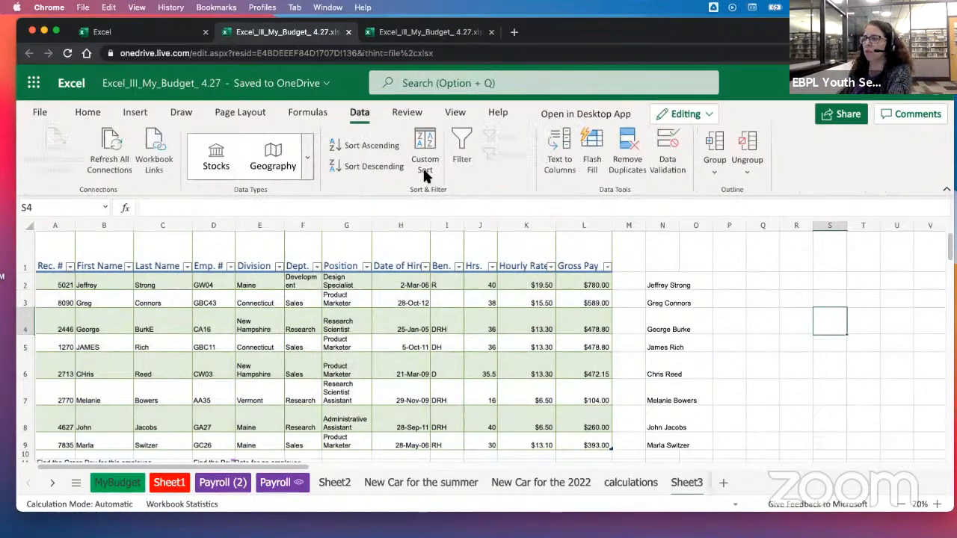
pyautogui.click(464, 144)
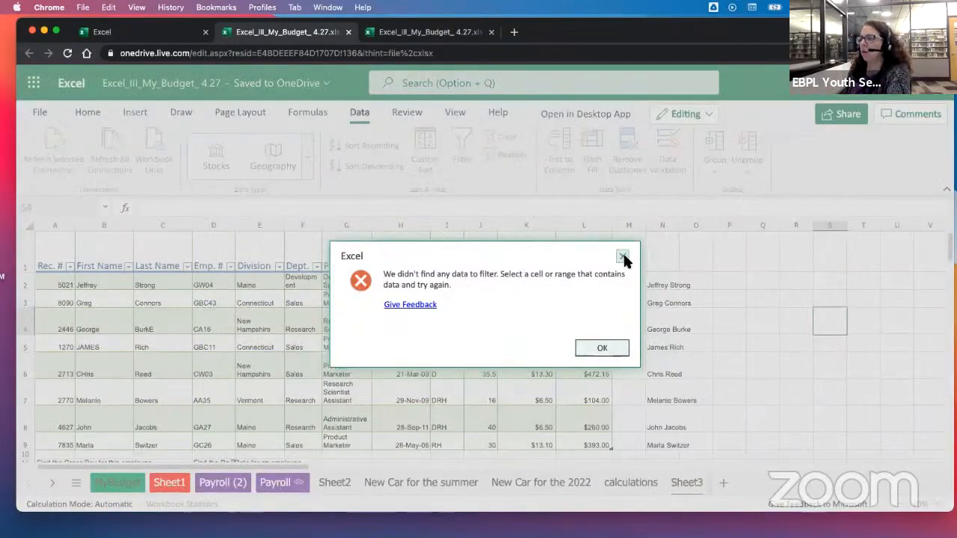
pyautogui.click(623, 254)
pyautogui.click(247, 303)
pyautogui.click(267, 283)
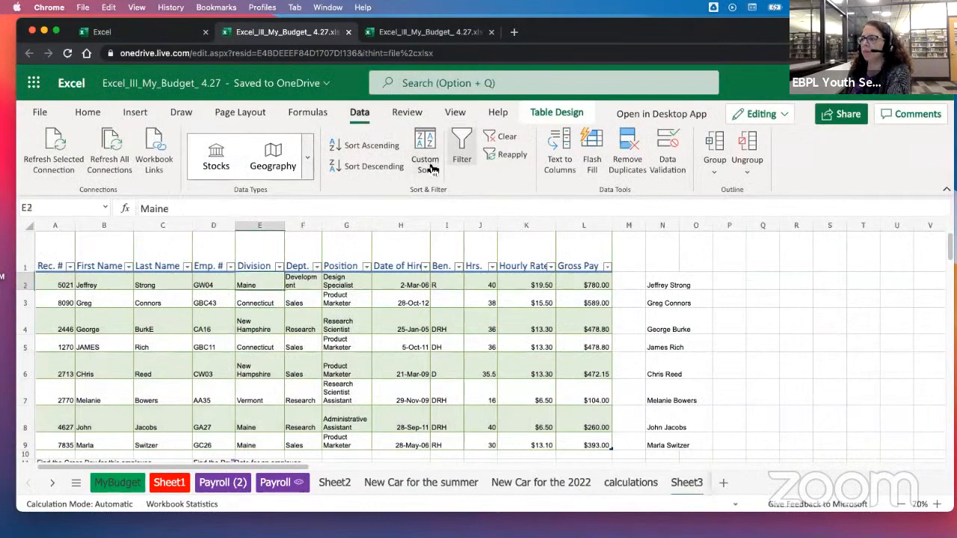
pyautogui.click(459, 144)
pyautogui.click(460, 144)
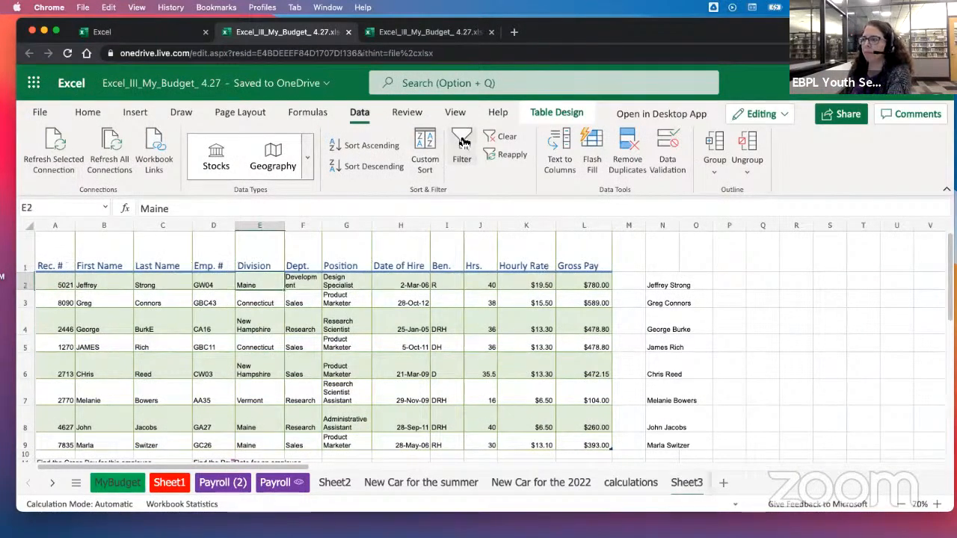
# Examine how the table's column headings and filter arrows behave between the header row and the lookup cells below
pyautogui.scroll(-1, 400, 362)
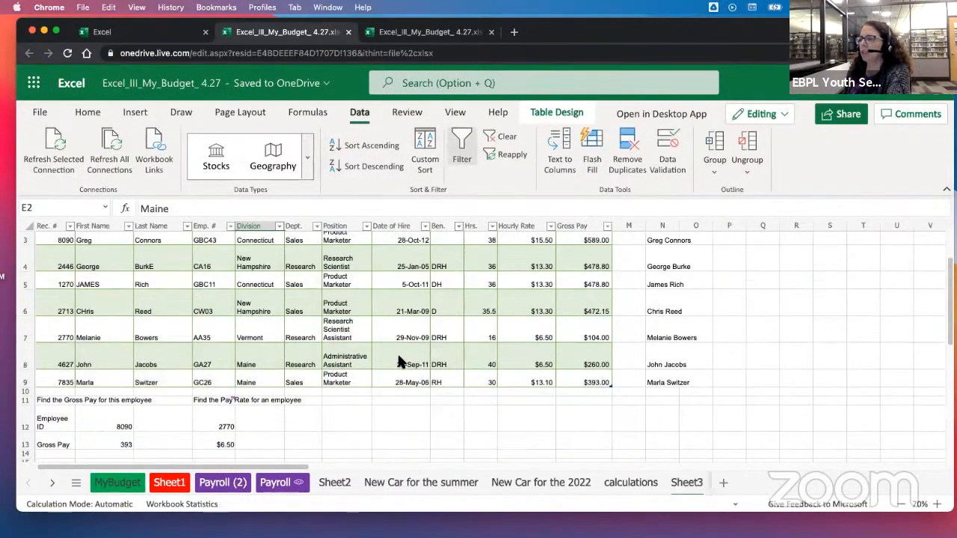
pyautogui.scroll(1, 400, 362)
pyautogui.scroll(1, 433, 329)
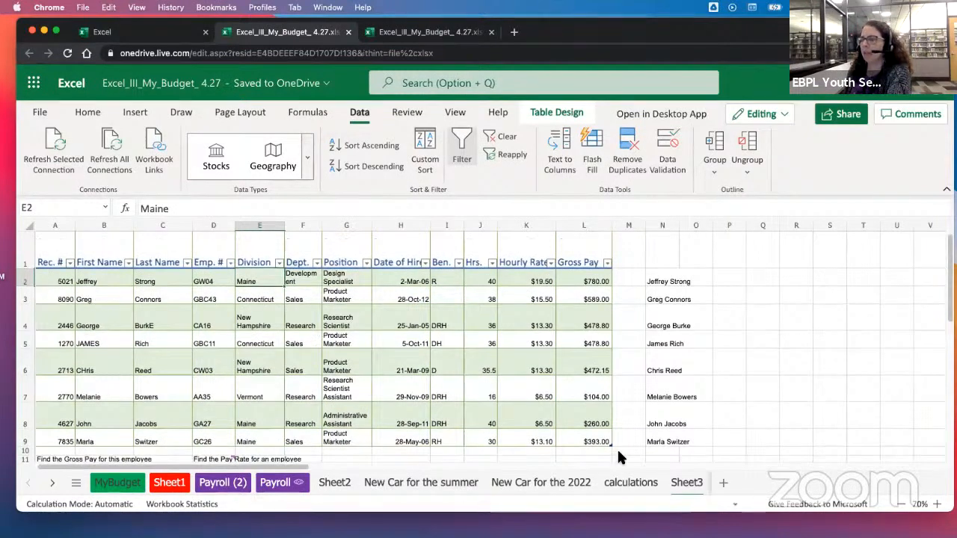
pyautogui.scroll(-1, 344, 408)
pyautogui.scroll(-3, 342, 408)
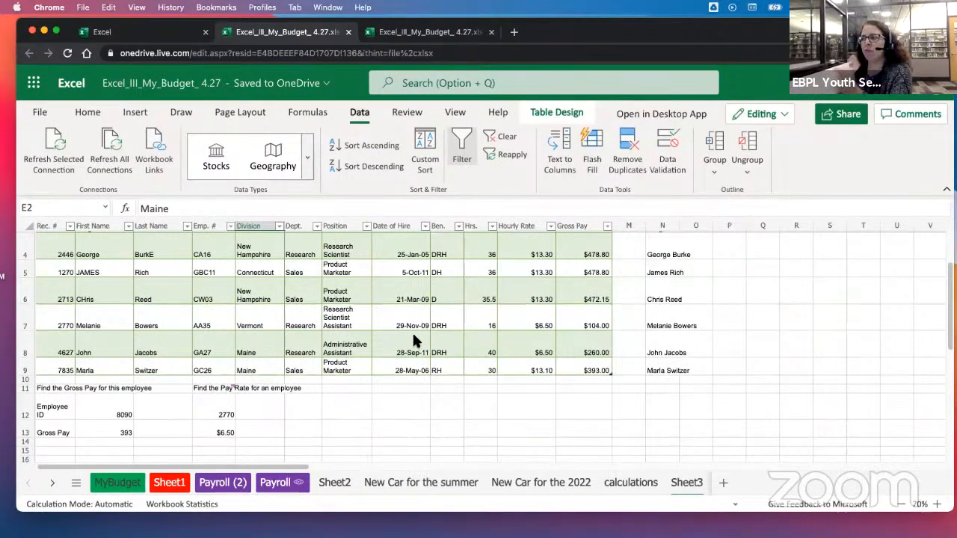
pyautogui.scroll(-1, 419, 339)
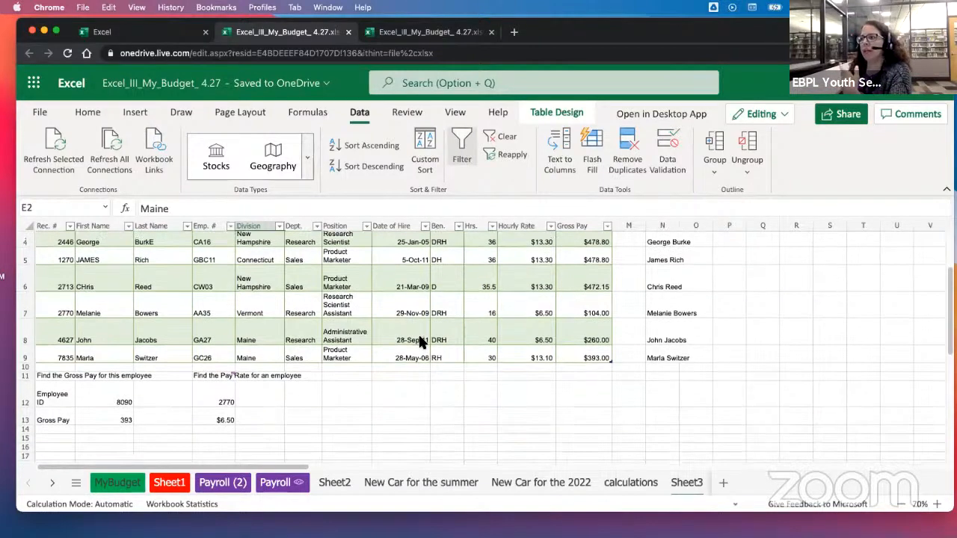
pyautogui.click(78, 112)
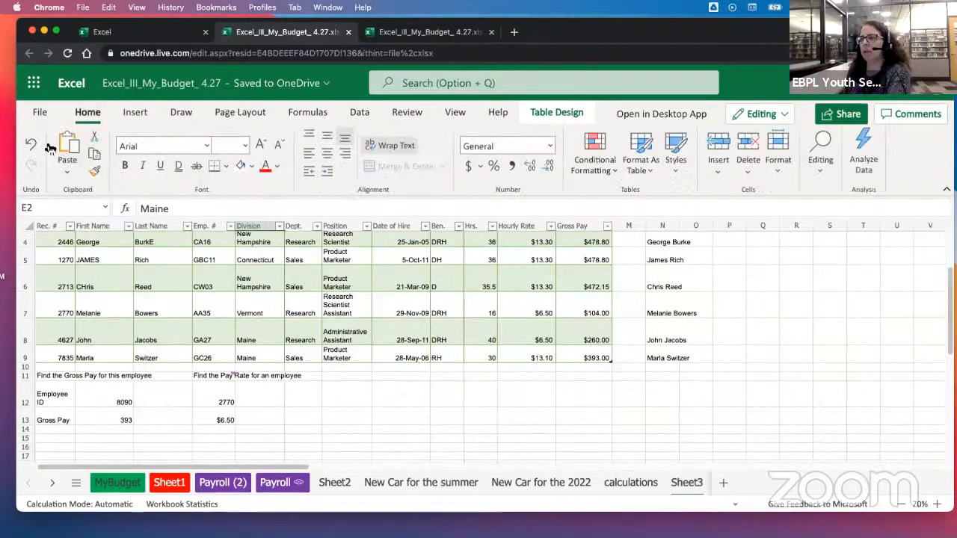
pyautogui.scroll(3, 485, 377)
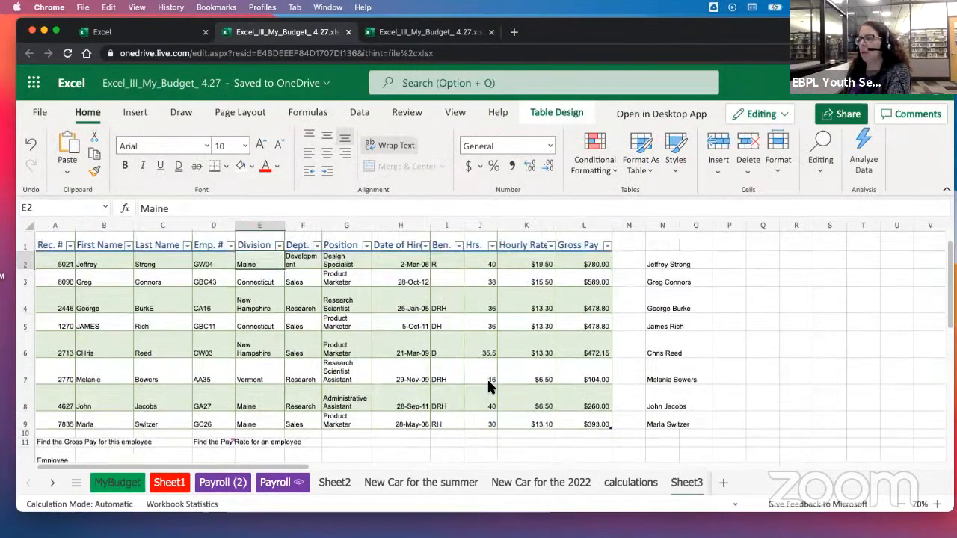
# Inspect individual table entries, including Position in G5, Last Name in C7 and Gross Pay in L7, against their column headings
pyautogui.click(345, 346)
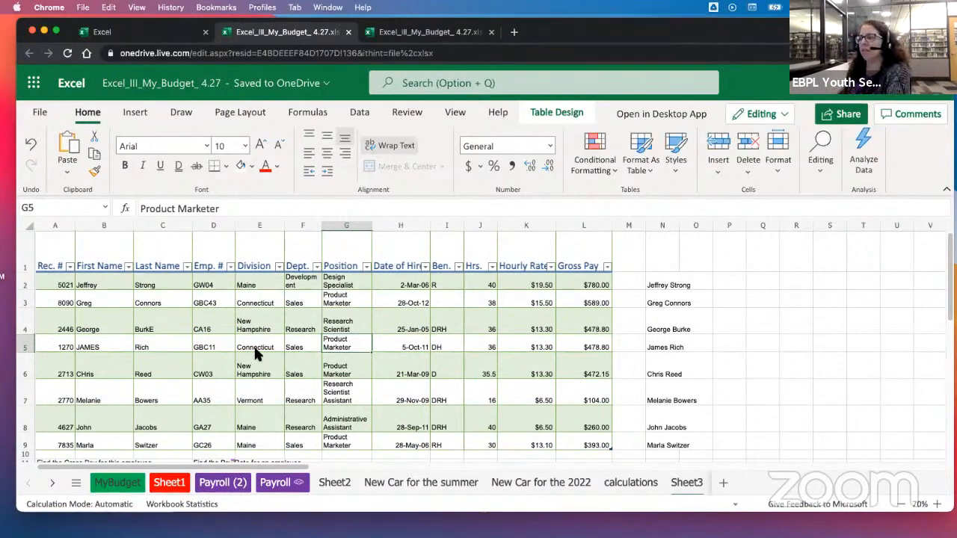
pyautogui.scroll(-3, 287, 344)
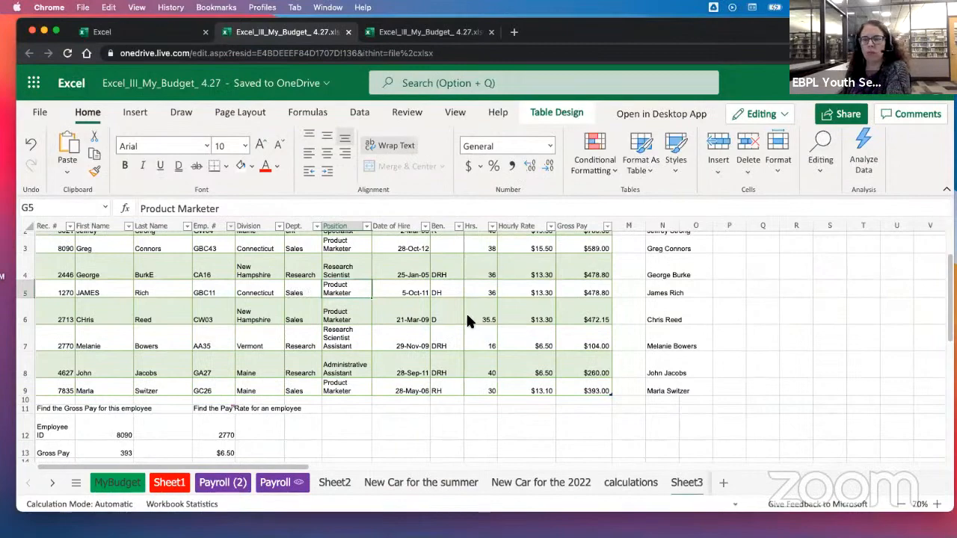
pyautogui.scroll(-1, 465, 313)
pyautogui.scroll(3, 464, 313)
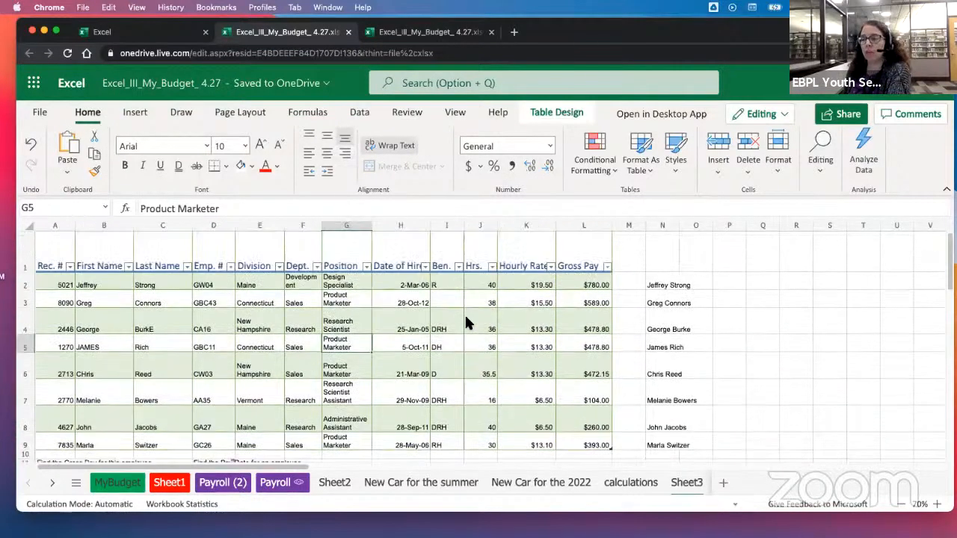
pyautogui.scroll(-3, 464, 313)
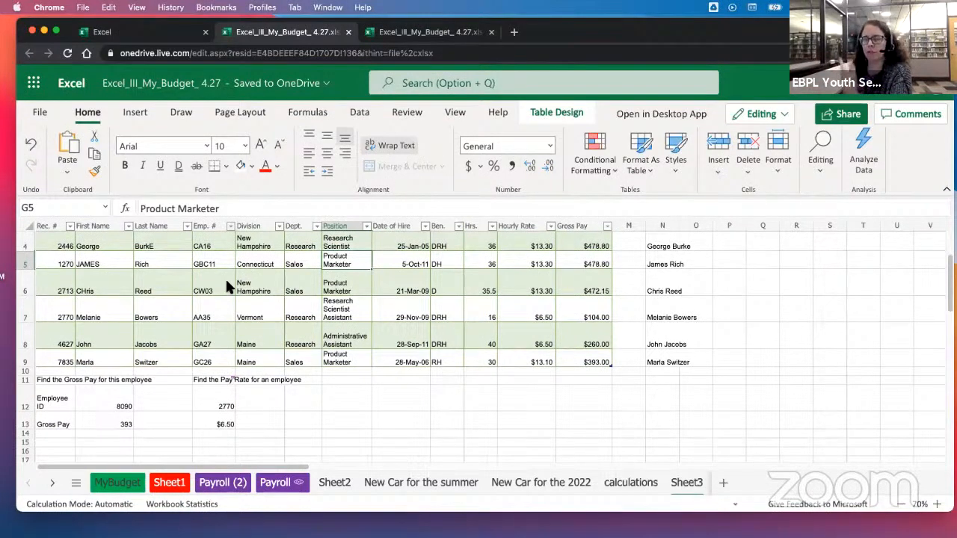
pyautogui.click(178, 308)
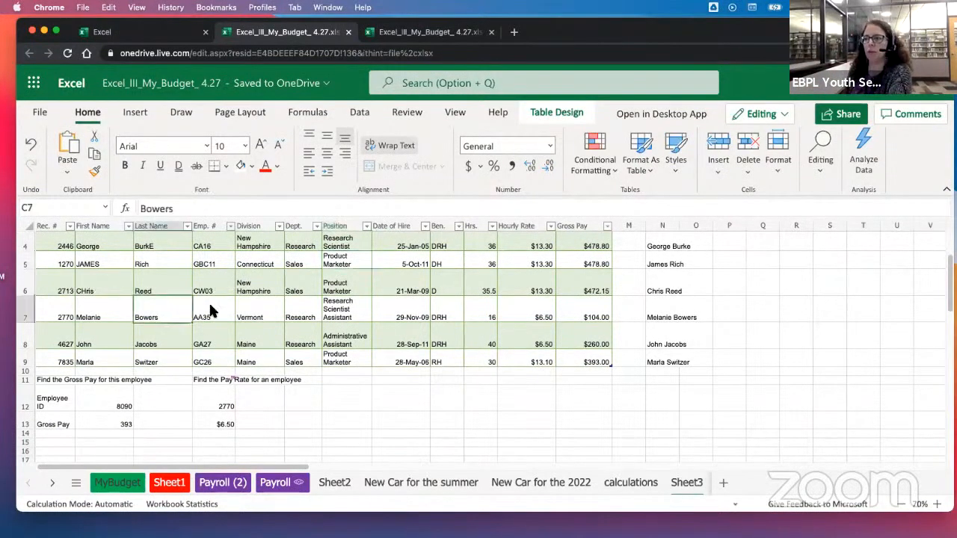
pyautogui.click(574, 309)
pyautogui.scroll(3, 561, 306)
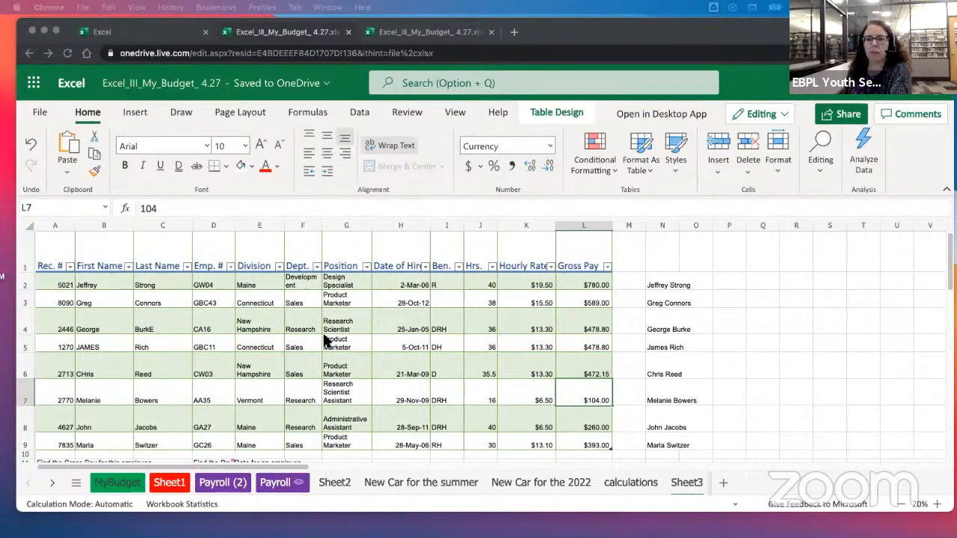
pyautogui.scroll(-2, 326, 341)
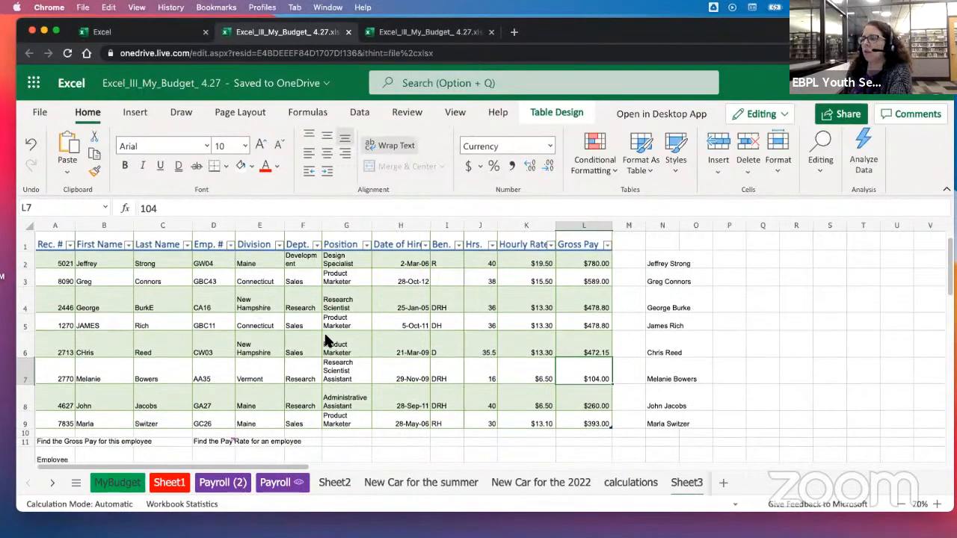
pyautogui.scroll(-3, 325, 340)
pyautogui.scroll(5, 325, 340)
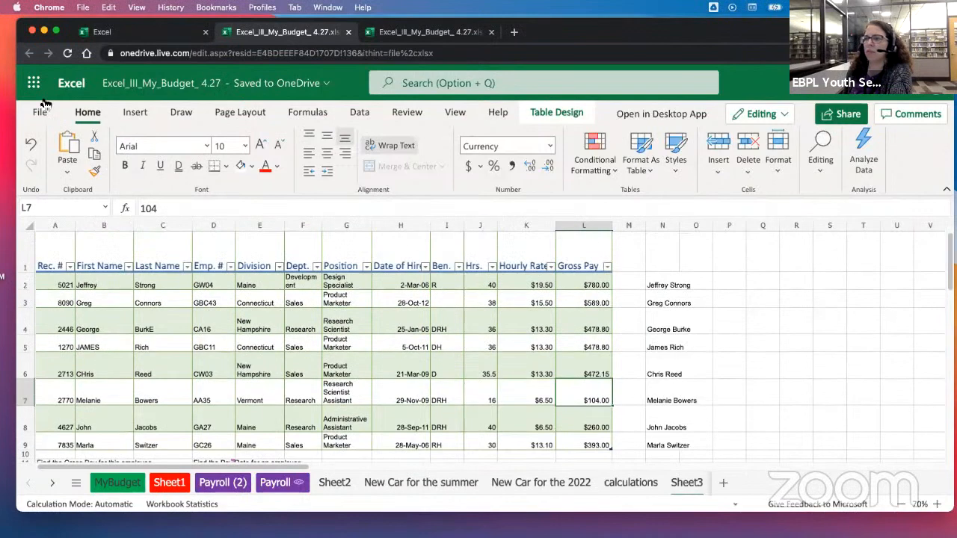
# Undo the table style changes and the table formatting on the Sheet3 employee data, and select an empty cell beside it
pyautogui.click(33, 147)
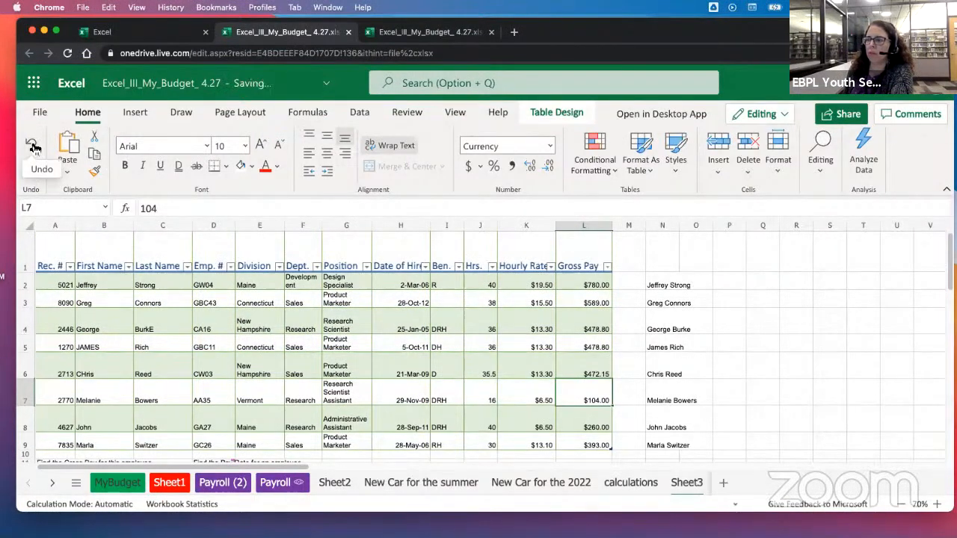
pyautogui.click(34, 147)
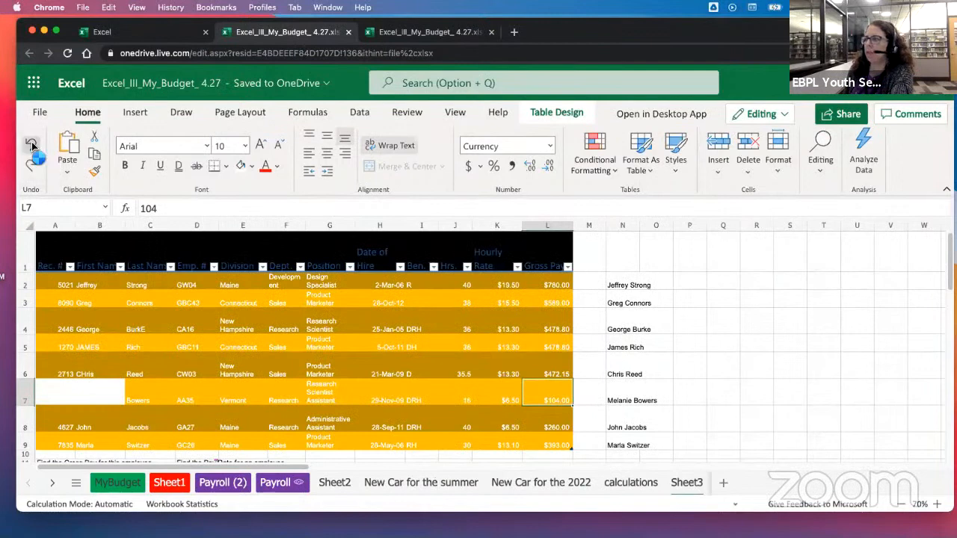
pyautogui.click(33, 147)
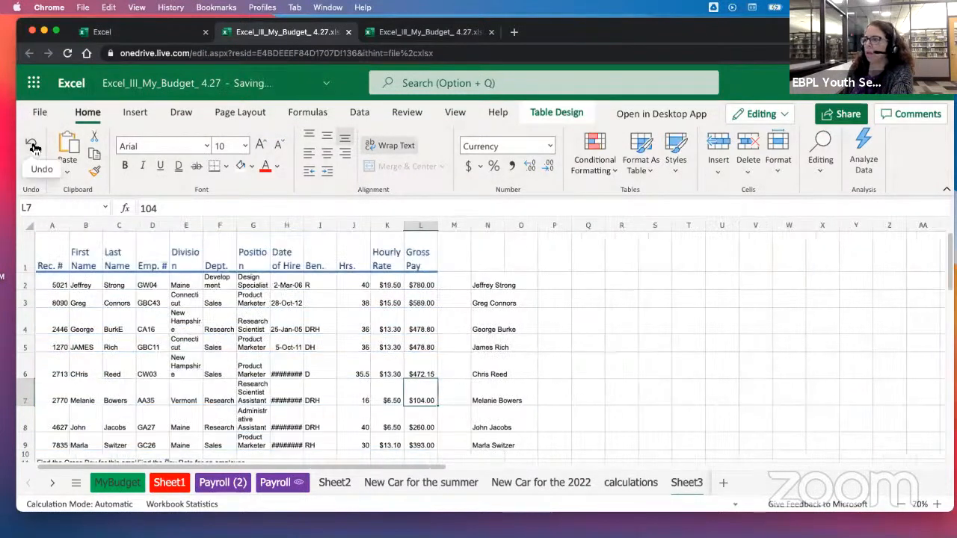
pyautogui.click(636, 311)
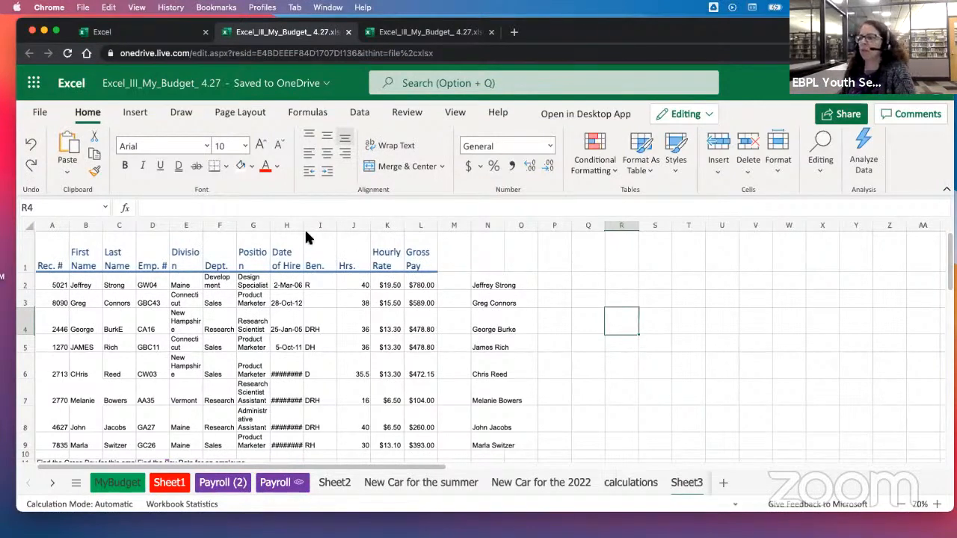
# Widen the Date of Hire, Position and Division columns on Sheet3 so their contents fit better
pyautogui.moveTo(305, 226); pyautogui.dragTo(347, 226)
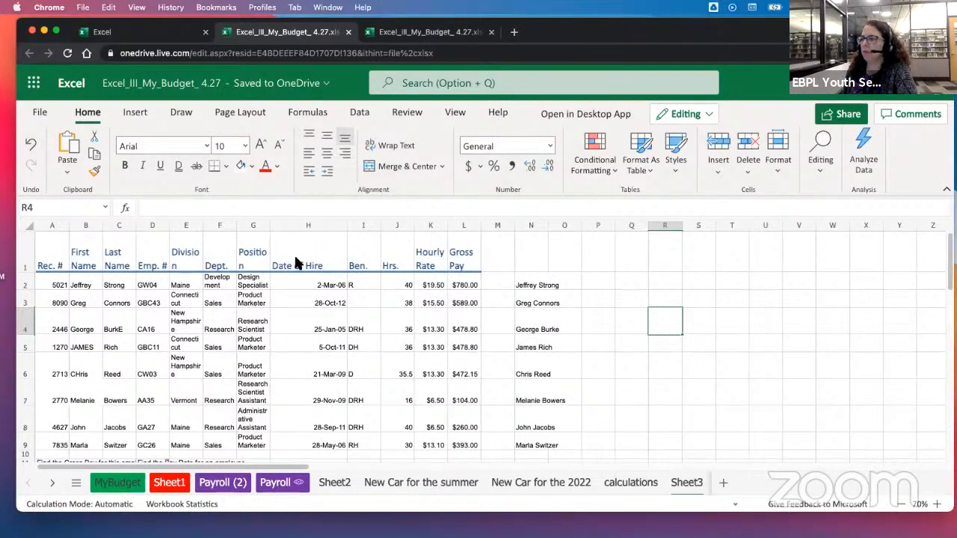
pyautogui.moveTo(270, 226); pyautogui.dragTo(302, 226)
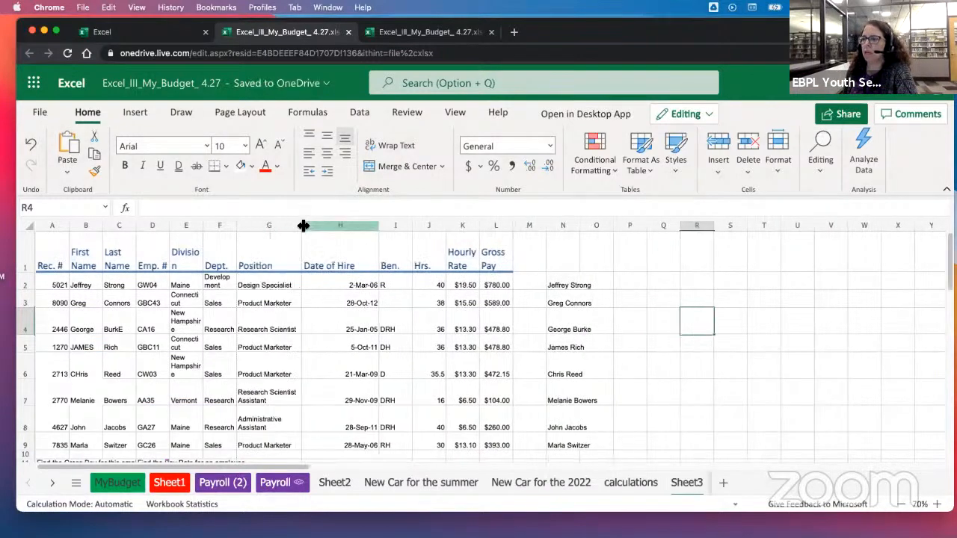
pyautogui.moveTo(202, 225); pyautogui.dragTo(221, 227)
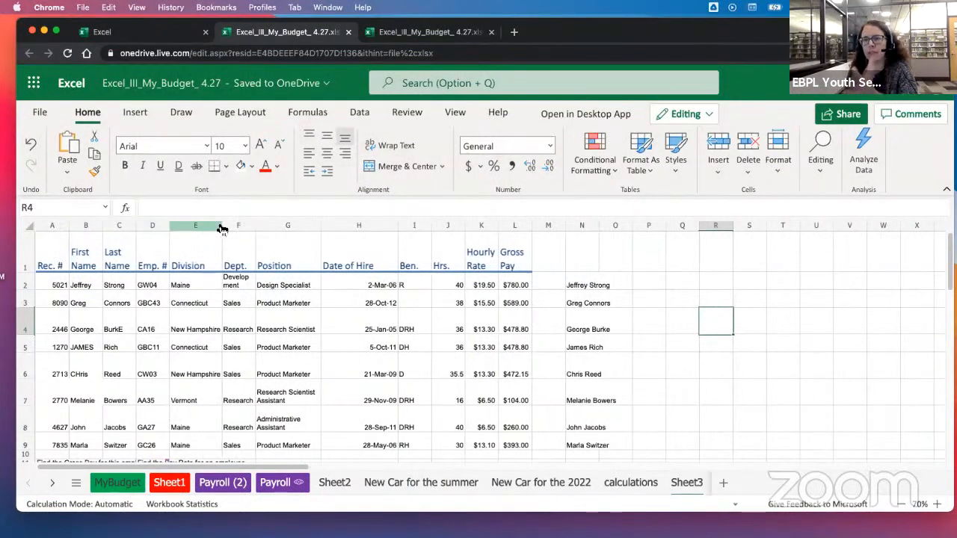
pyautogui.scroll(-1, 431, 389)
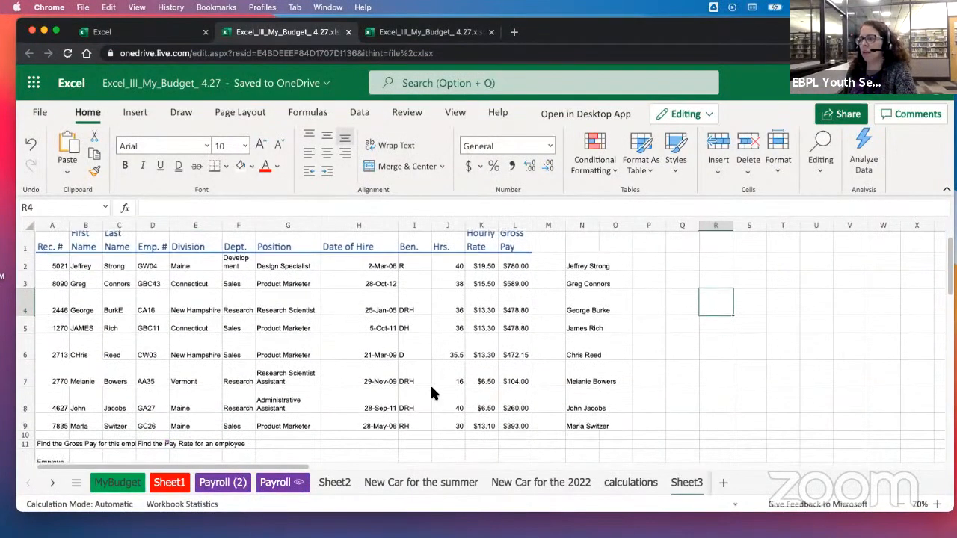
# Examine the Sheet3 payroll data, including the Date of Hire, Hourly Rate and Gross Pay entries and the Hourly Rate heading
pyautogui.scroll(1, 431, 389)
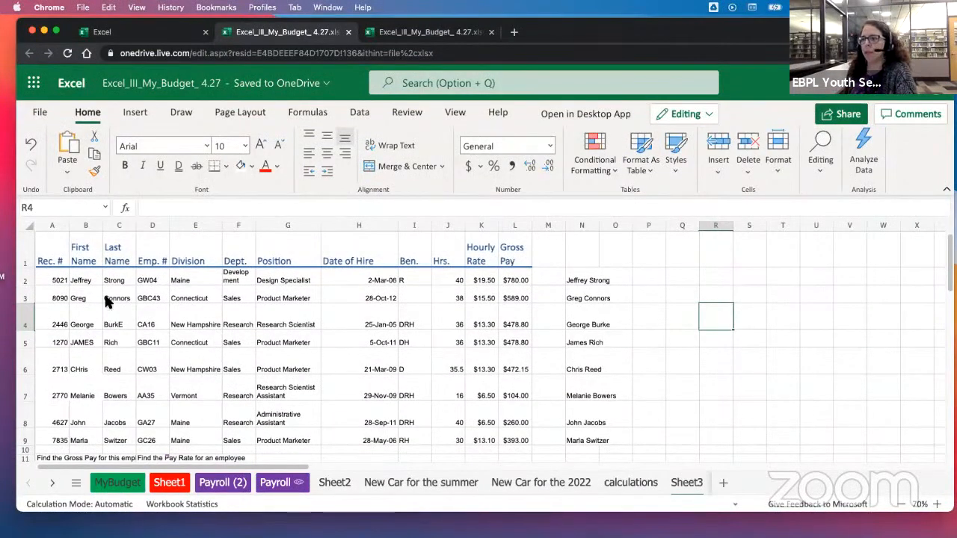
pyautogui.click(53, 243)
pyautogui.moveTo(228, 308); pyautogui.dragTo(427, 363)
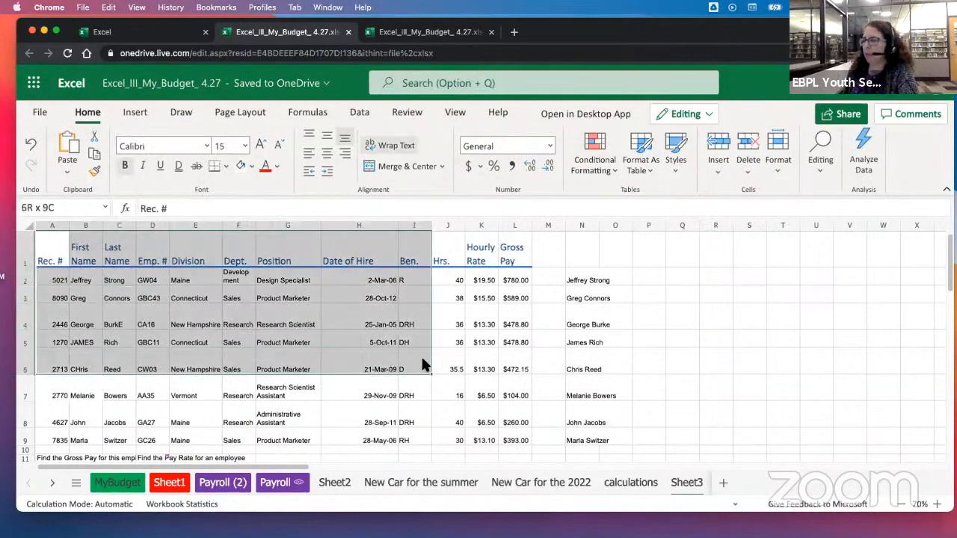
pyautogui.click(274, 367)
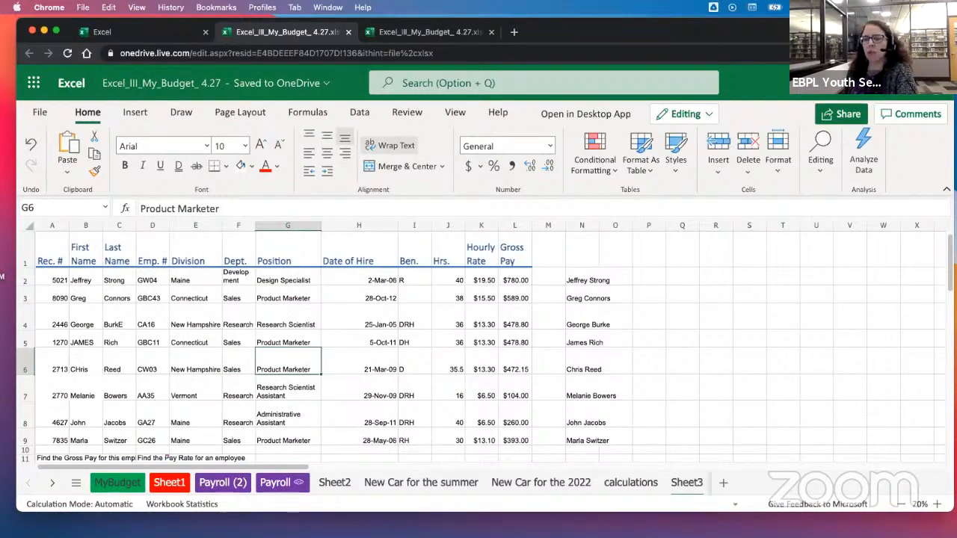
pyautogui.click(387, 293)
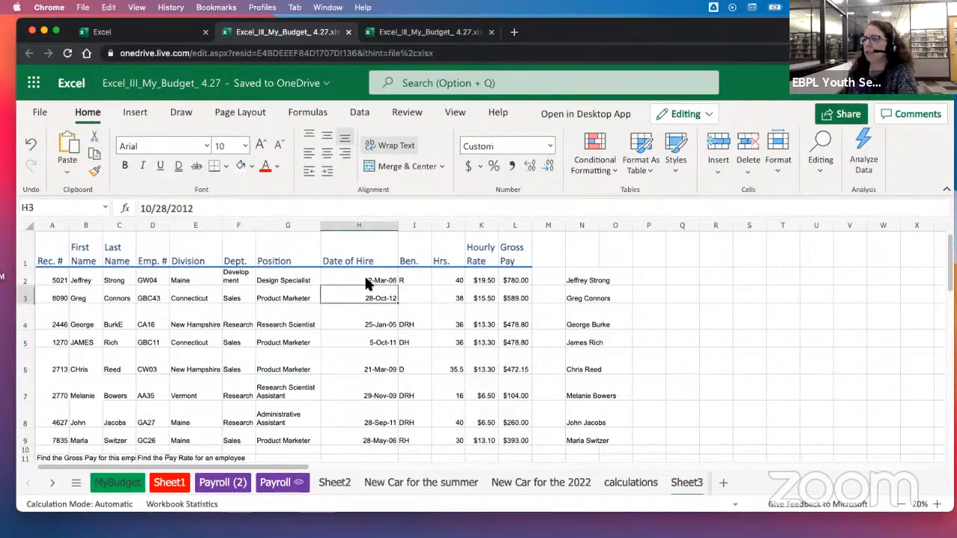
pyautogui.click(367, 280)
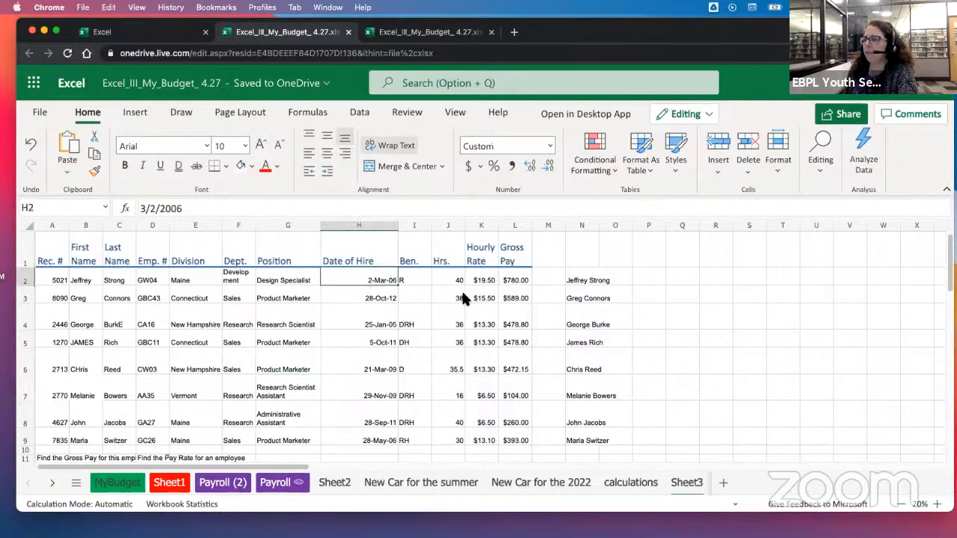
pyautogui.click(485, 280)
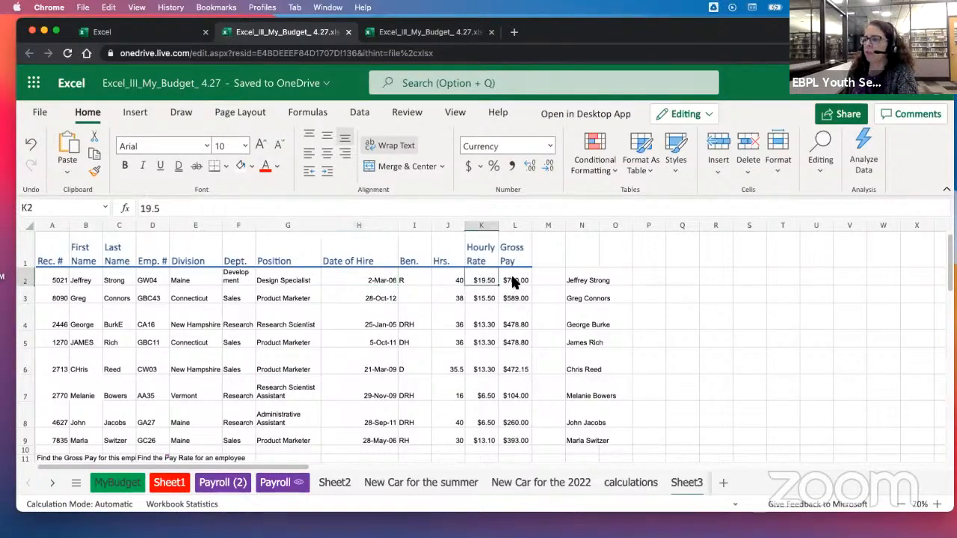
pyautogui.click(515, 281)
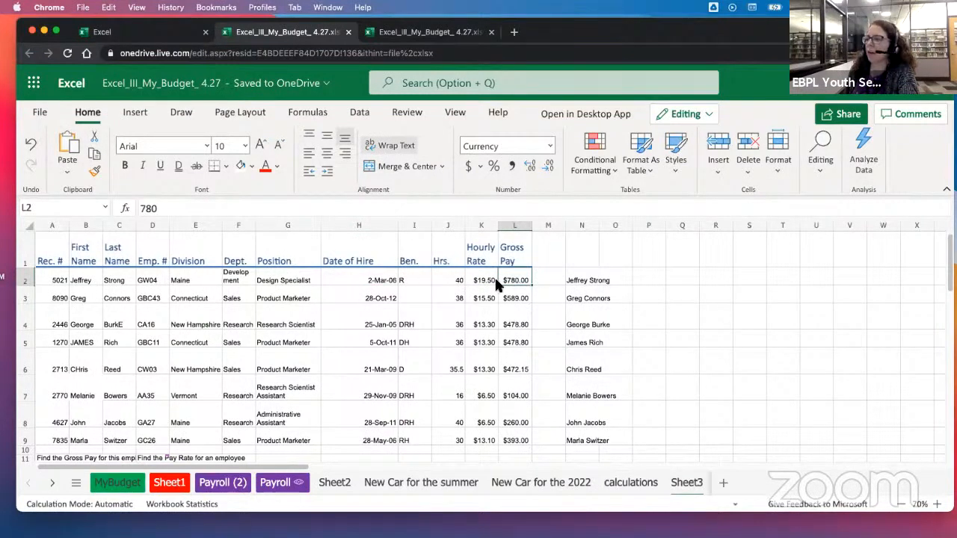
pyautogui.click(481, 280)
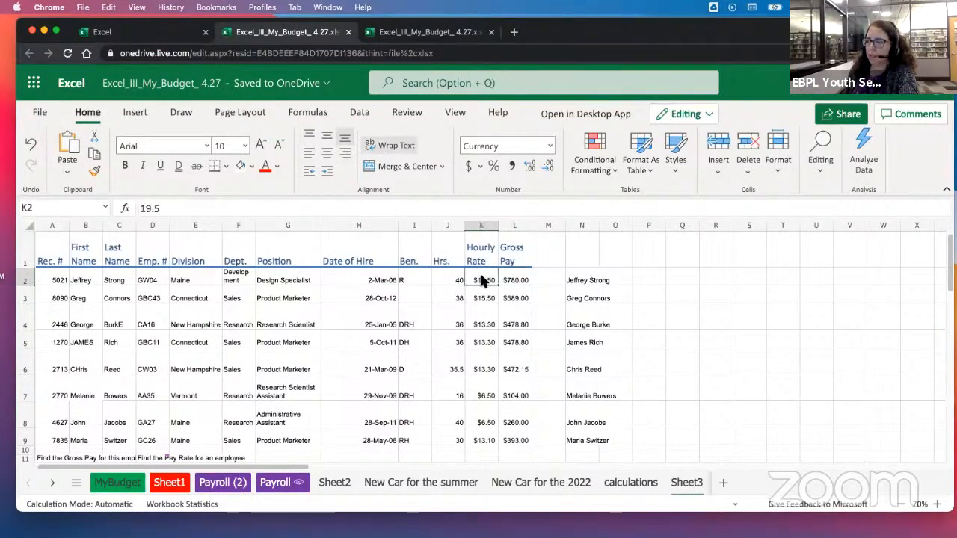
pyautogui.moveTo(483, 279); pyautogui.dragTo(483, 433)
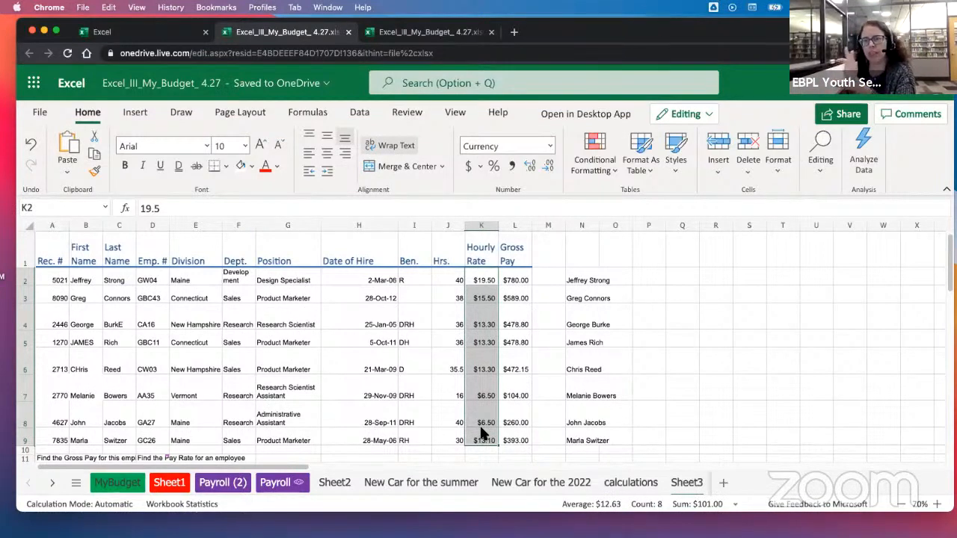
pyautogui.click(477, 279)
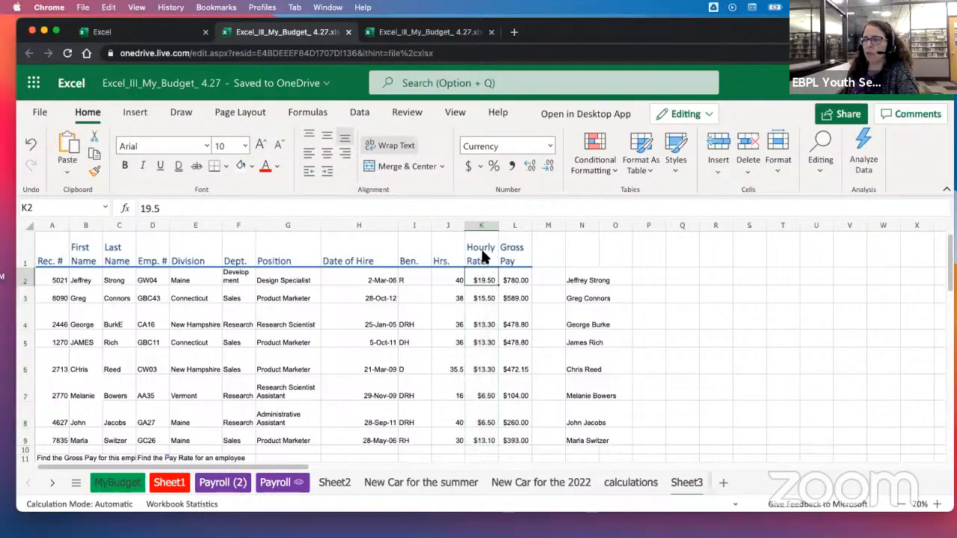
pyautogui.click(482, 257)
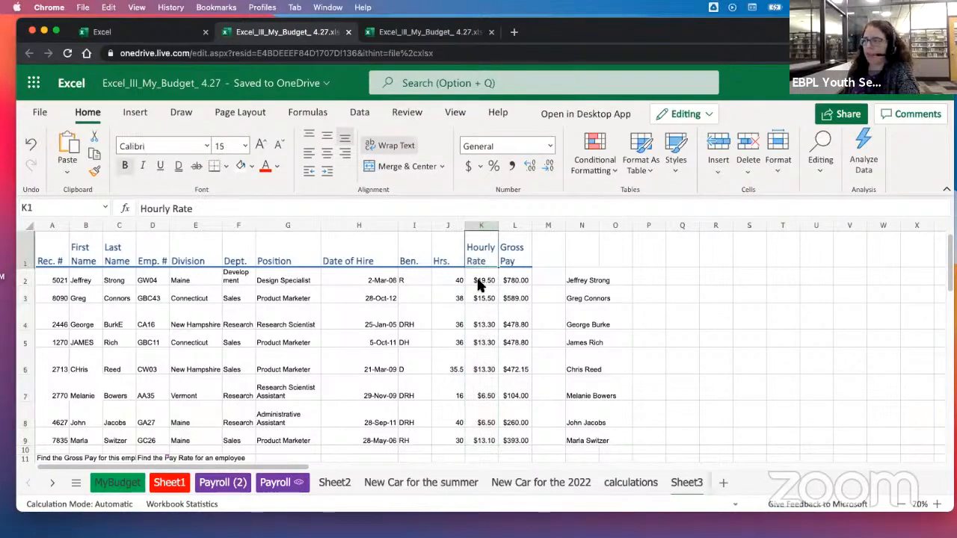
# Add a Top 10% conditional formatting rule with Green Fill with Dark Green Text to the Hourly Rate values K2:K9
pyautogui.moveTo(479, 284); pyautogui.dragTo(483, 438)
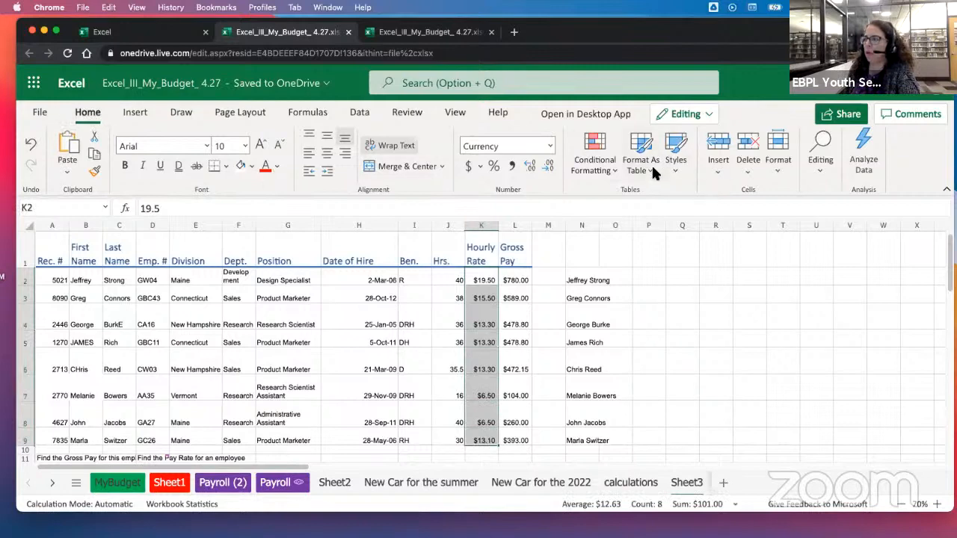
pyautogui.click(614, 169)
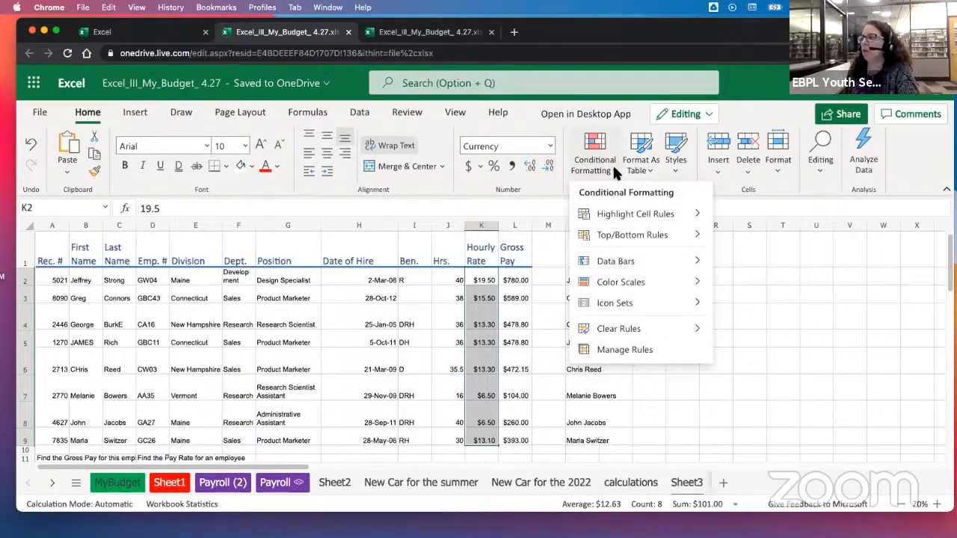
pyautogui.moveTo(603, 238)
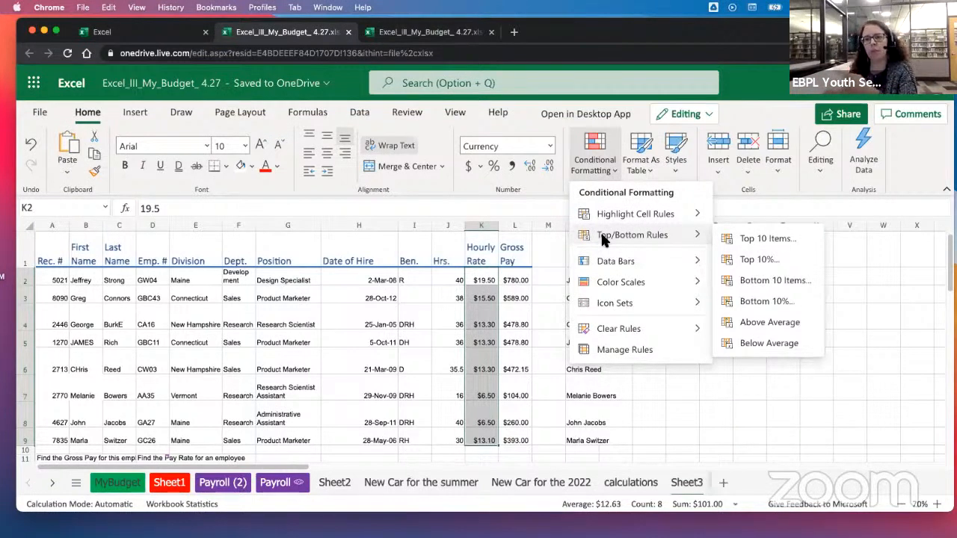
pyautogui.click(764, 261)
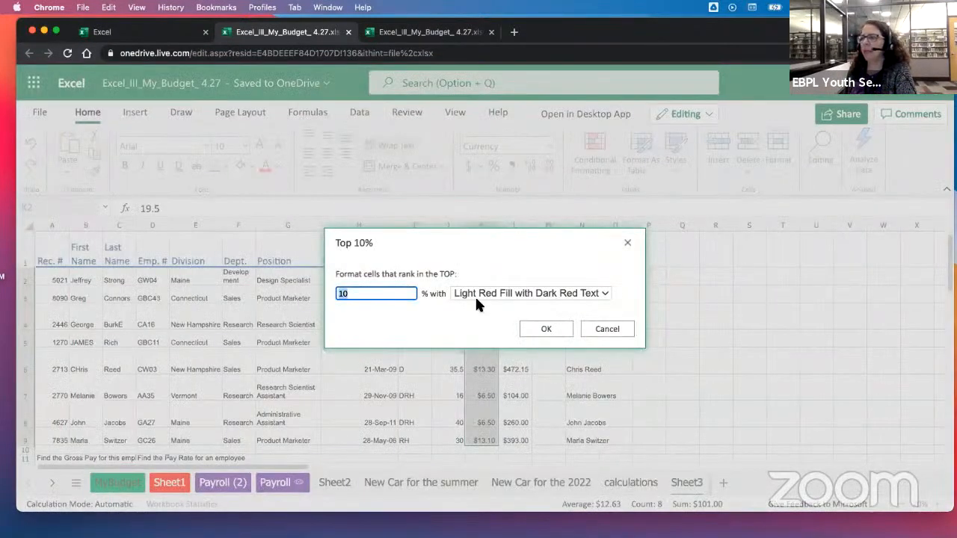
pyautogui.click(605, 294)
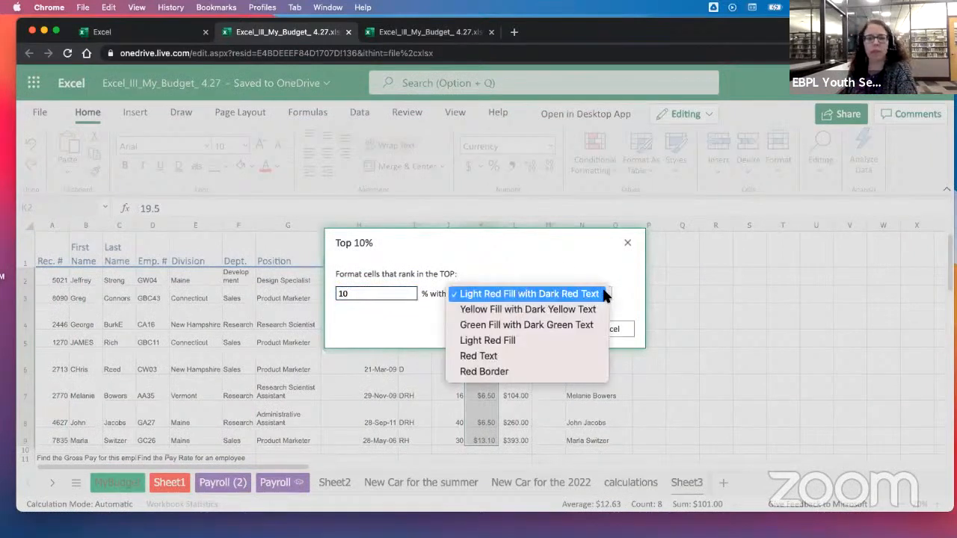
pyautogui.click(487, 325)
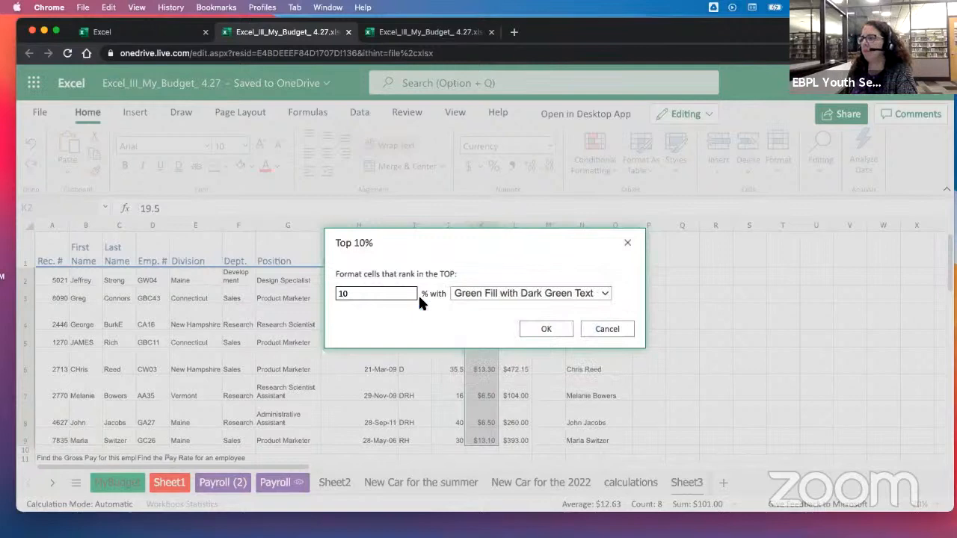
pyautogui.click(542, 330)
pyautogui.click(705, 346)
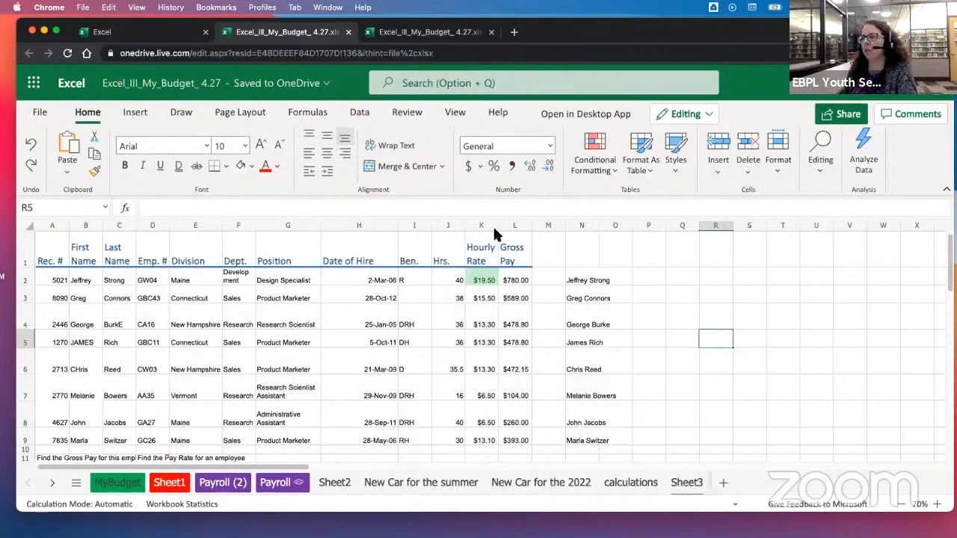
# Add a Bottom 10% conditional formatting rule with Light Red Fill with Dark Red Text to K2:K9, and check the highlighted rates
pyautogui.moveTo(483, 279); pyautogui.dragTo(485, 444)
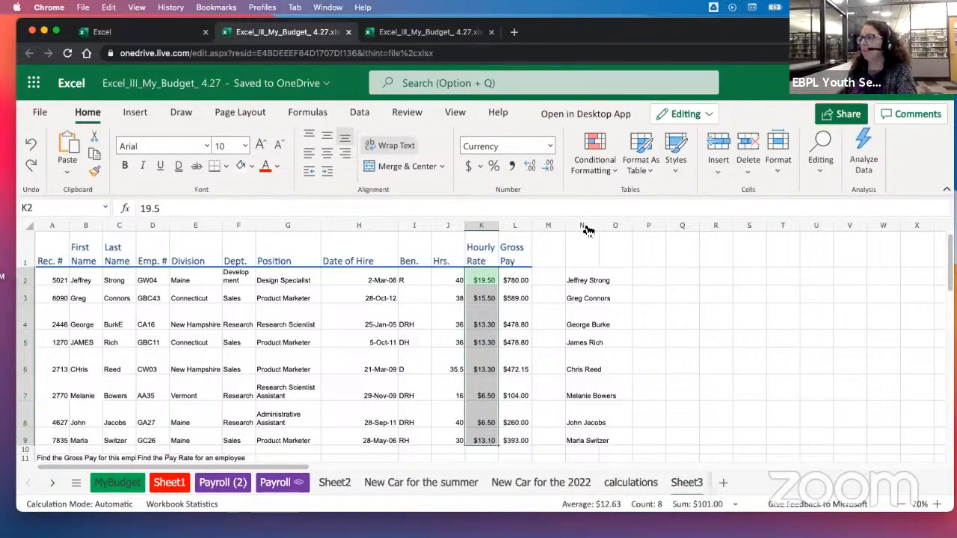
pyautogui.click(612, 168)
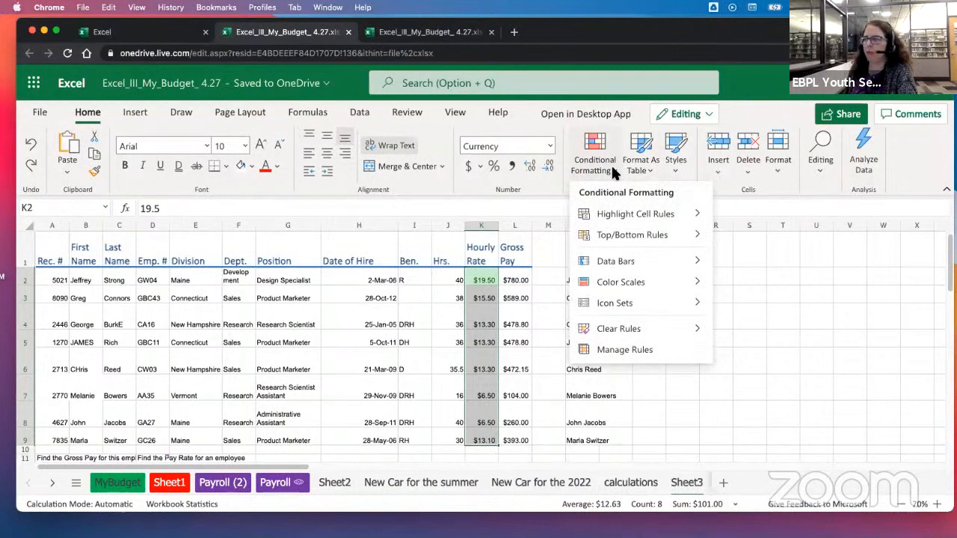
pyautogui.moveTo(632, 235)
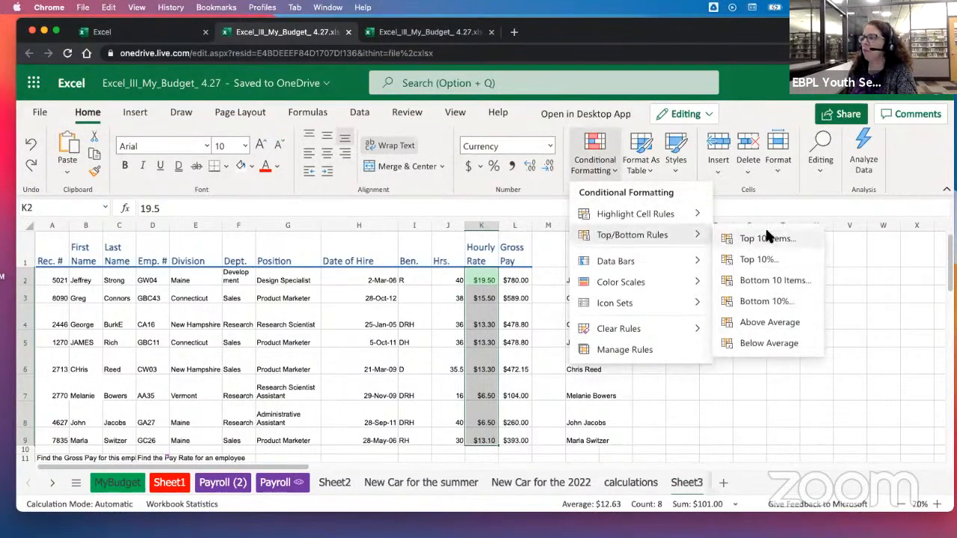
pyautogui.click(756, 303)
pyautogui.click(521, 295)
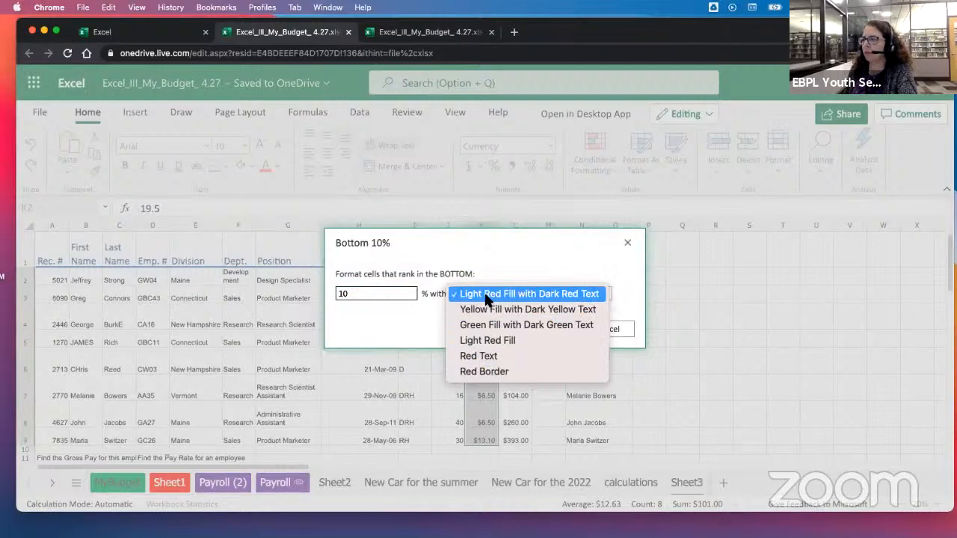
pyautogui.click(487, 295)
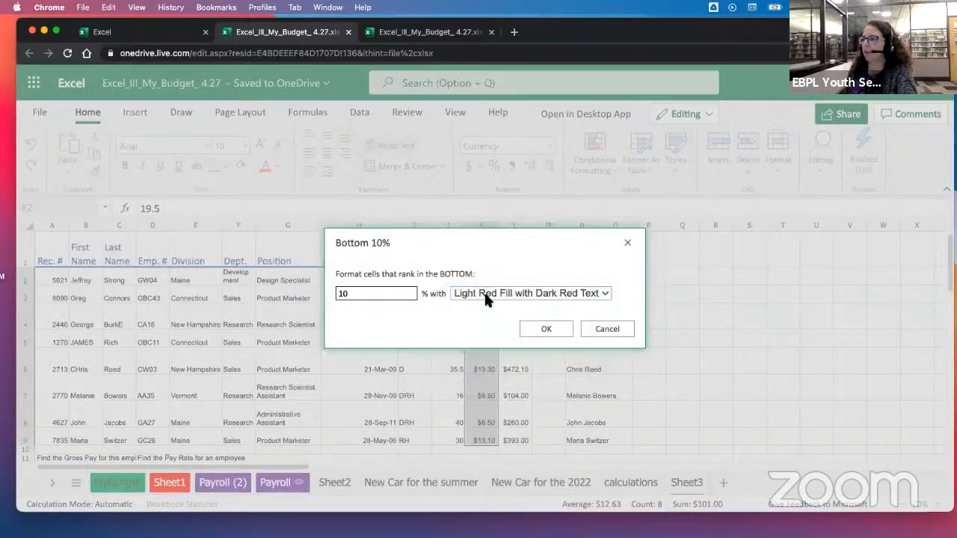
pyautogui.click(530, 331)
pyautogui.click(691, 399)
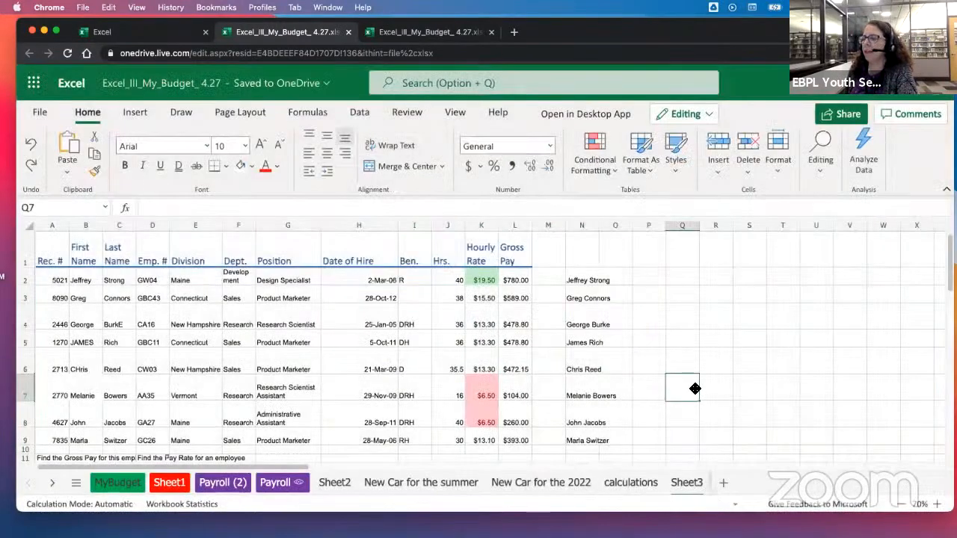
pyautogui.click(487, 395)
pyautogui.click(482, 418)
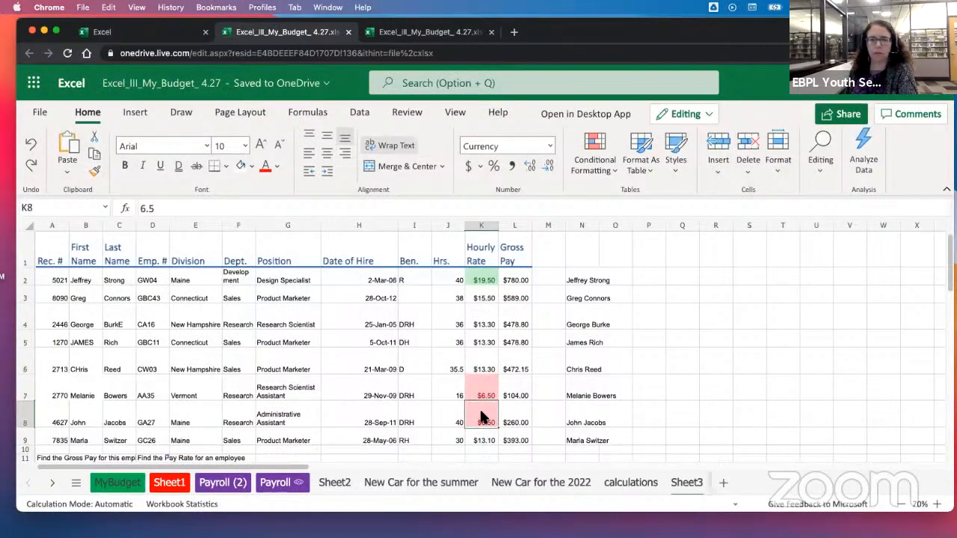
pyautogui.click(767, 359)
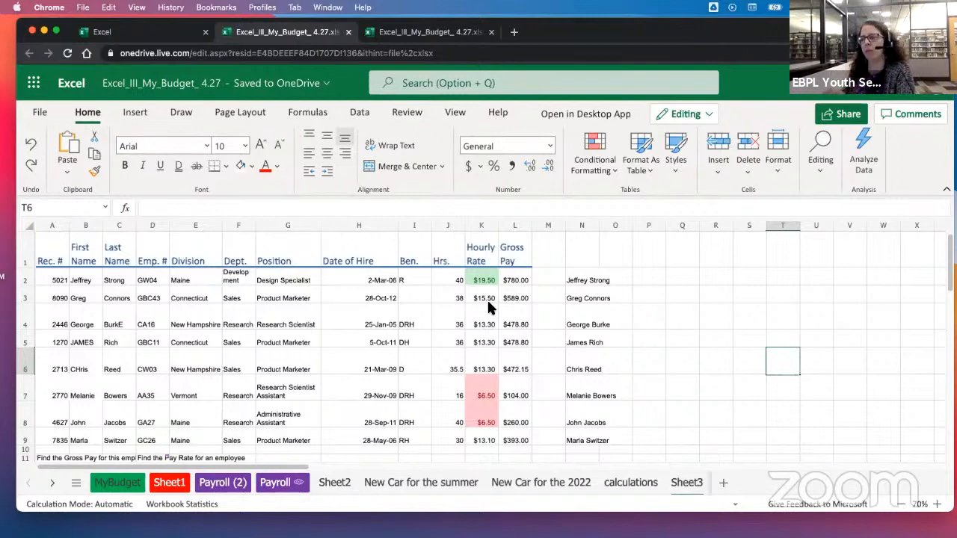
# Apply red gradient-fill data bars to the Gross Pay values L2:L9 and deselect the range
pyautogui.click(522, 280)
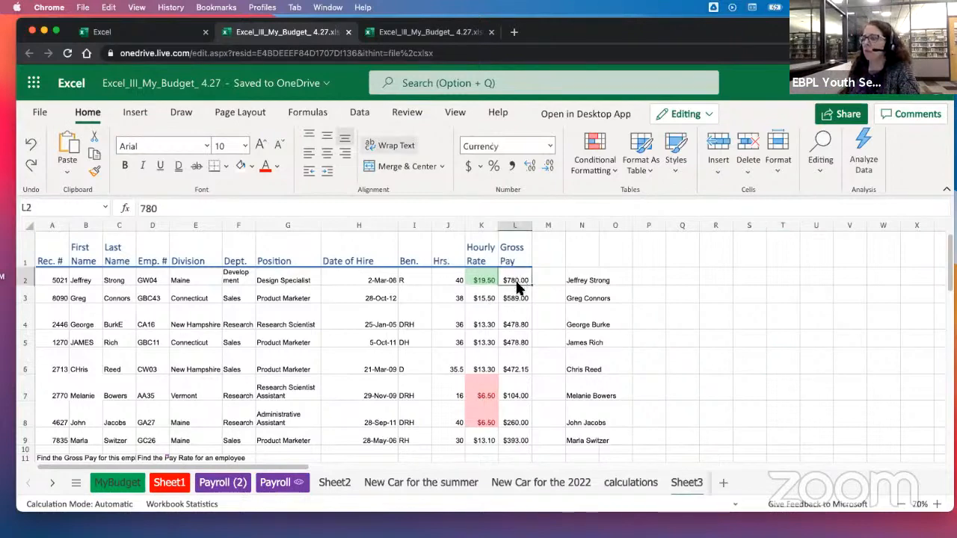
pyautogui.moveTo(521, 288); pyautogui.dragTo(519, 440)
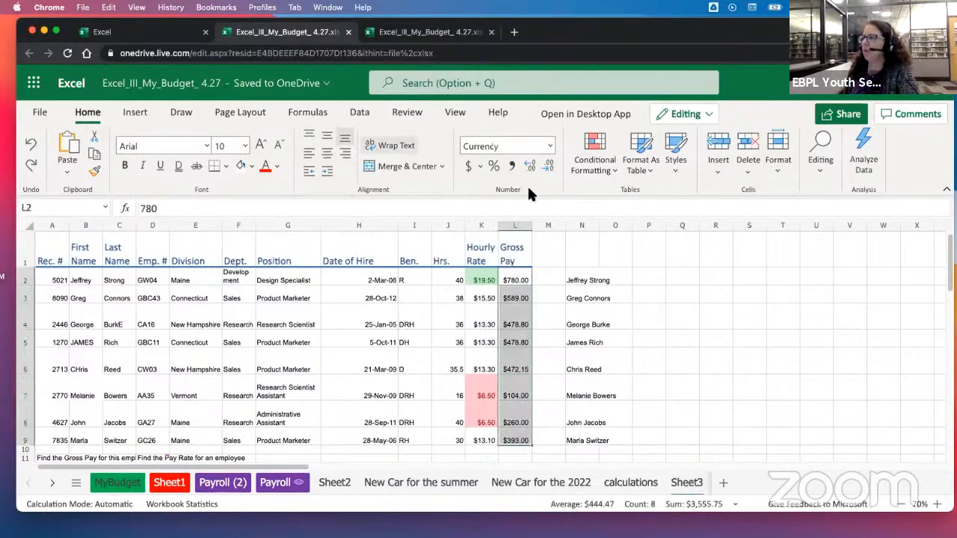
pyautogui.moveTo(516, 280); pyautogui.dragTo(514, 445)
pyautogui.click(614, 169)
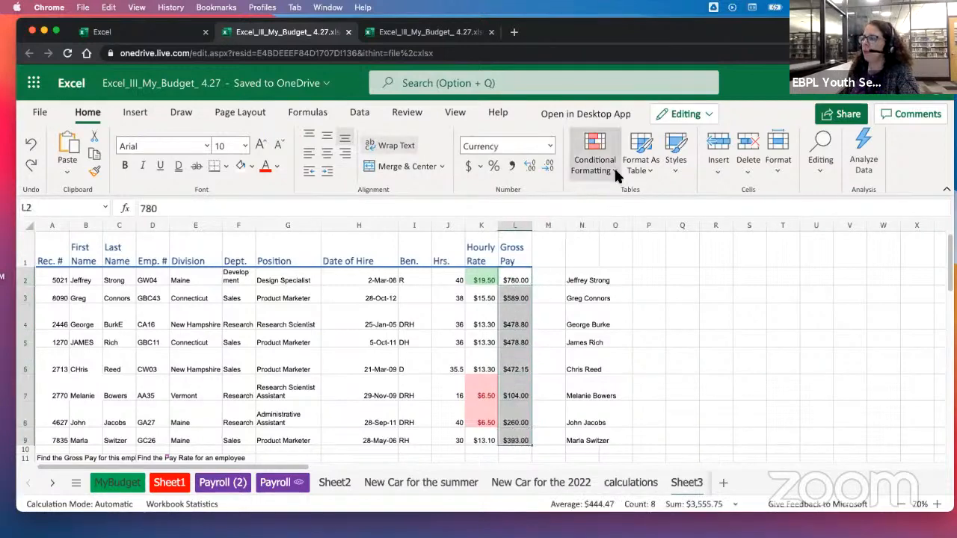
pyautogui.moveTo(634, 254)
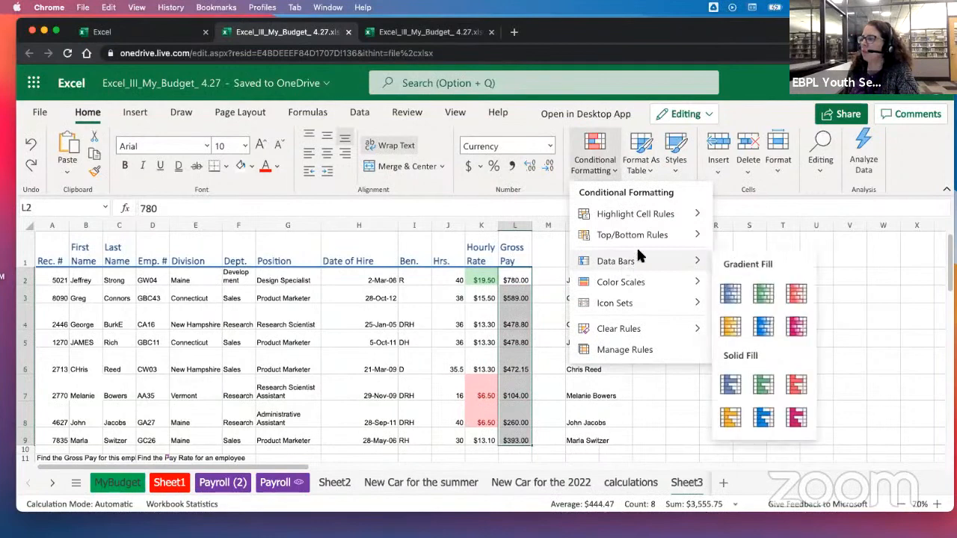
pyautogui.moveTo(632, 235)
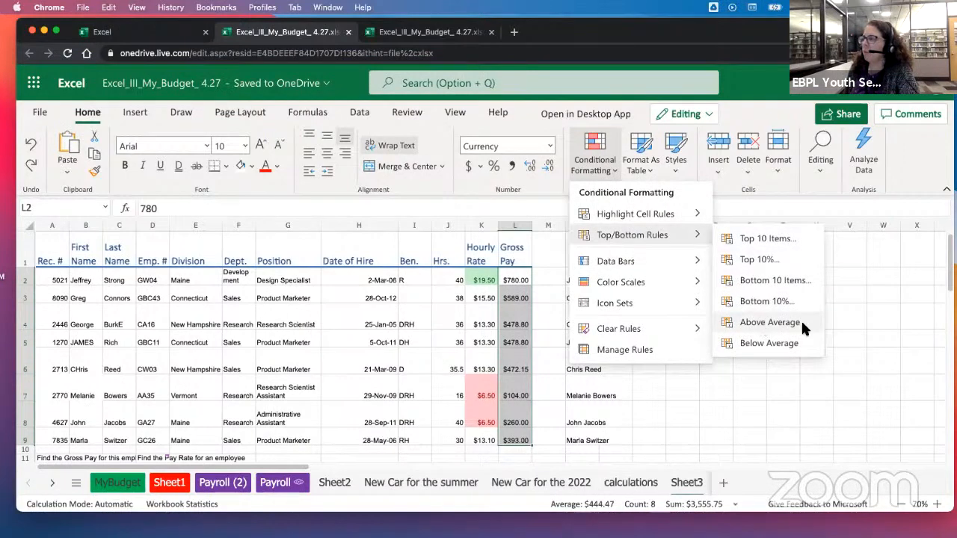
pyautogui.moveTo(664, 265)
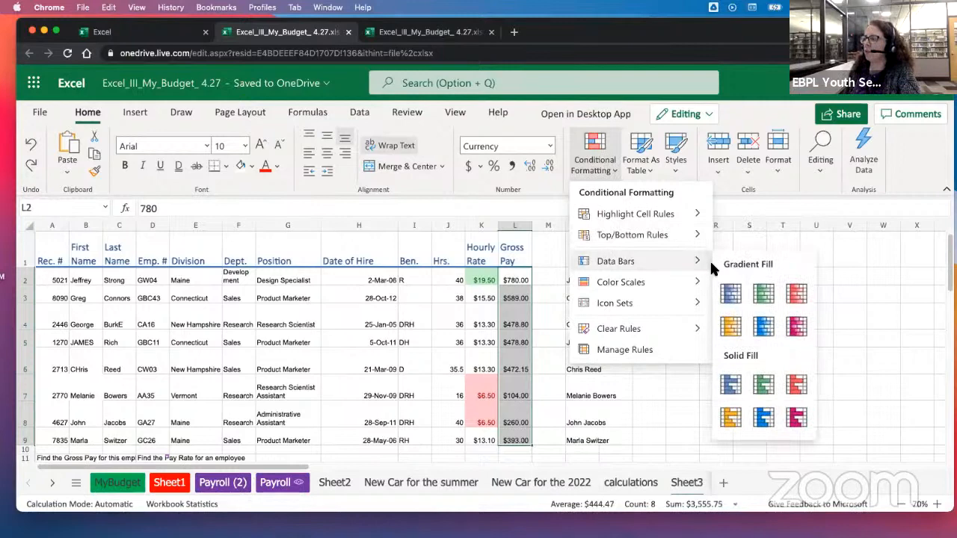
pyautogui.click(795, 295)
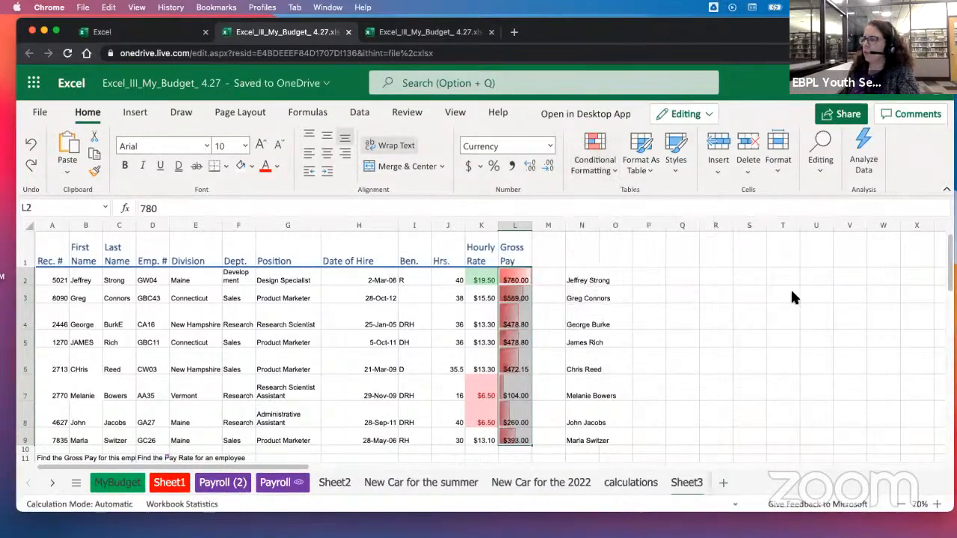
pyautogui.click(723, 251)
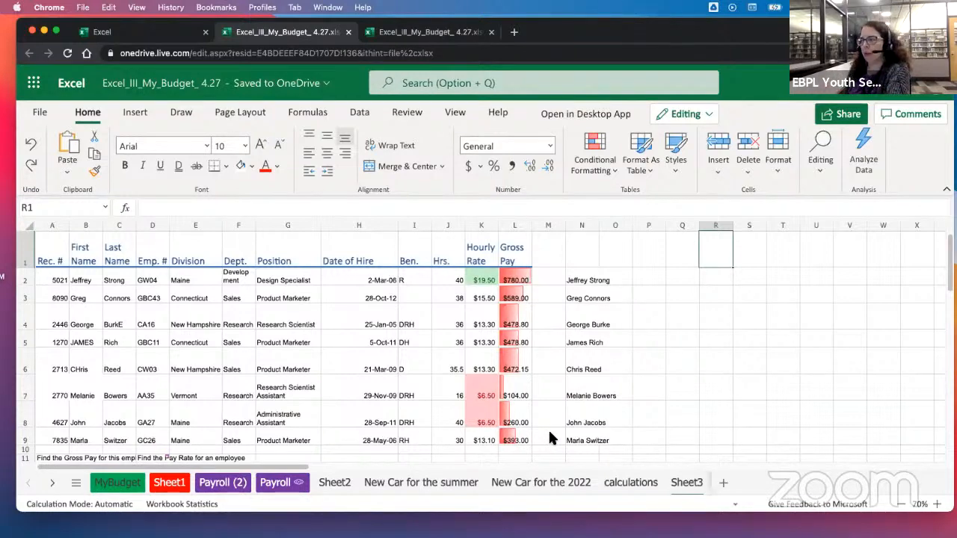
# On the MyBudget sheet, apply the directional icon set with green, yellow and red arrows to the Savings values B15:M15
pyautogui.click(116, 484)
pyautogui.click(770, 404)
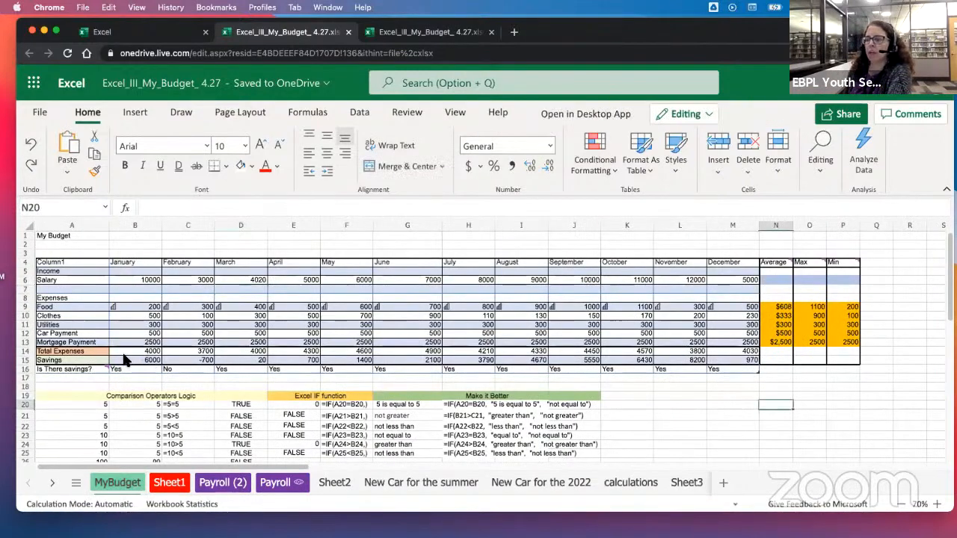
pyautogui.scroll(-2, 94, 393)
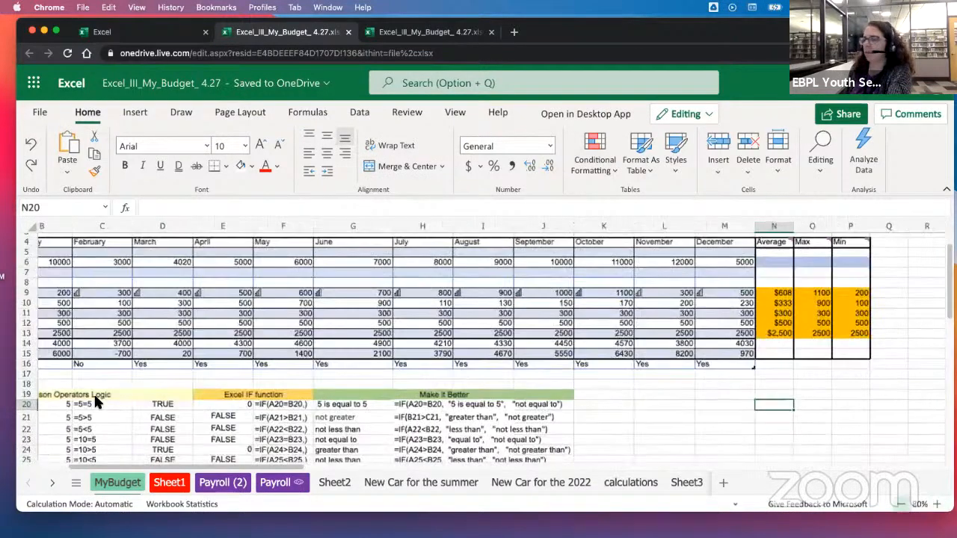
pyautogui.hscroll(1, 94, 392)
pyautogui.hscroll(-1, 224, 456)
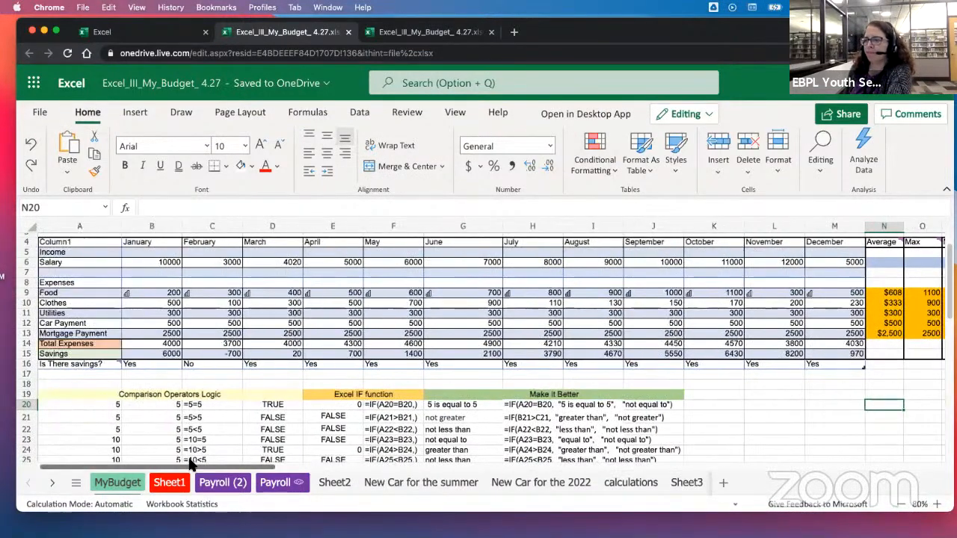
pyautogui.click(146, 354)
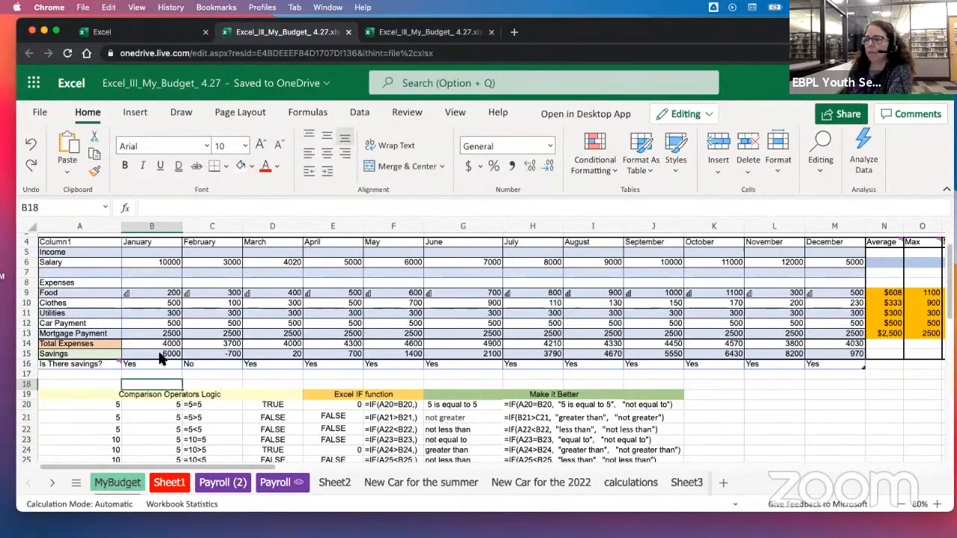
pyautogui.moveTo(163, 354); pyautogui.dragTo(812, 352)
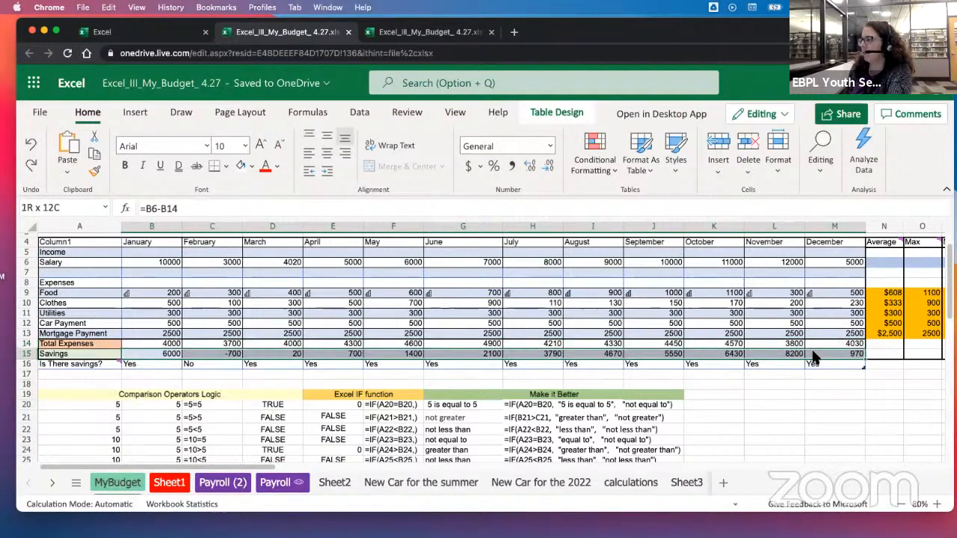
pyautogui.click(612, 166)
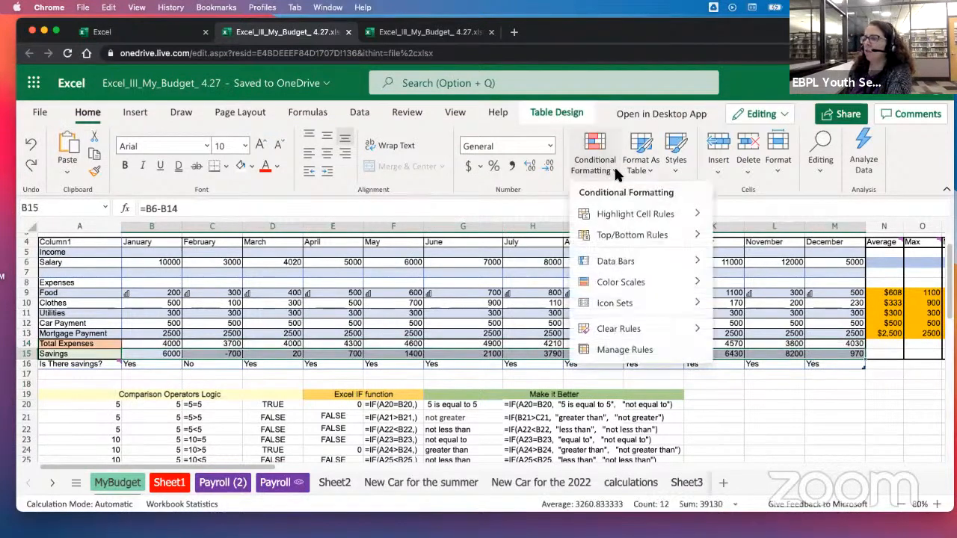
pyautogui.moveTo(599, 307)
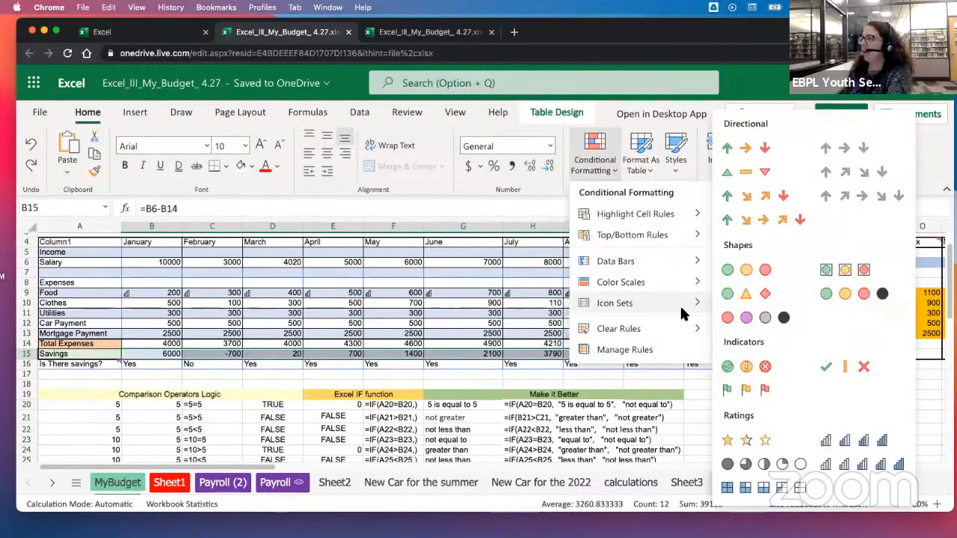
pyautogui.click(747, 148)
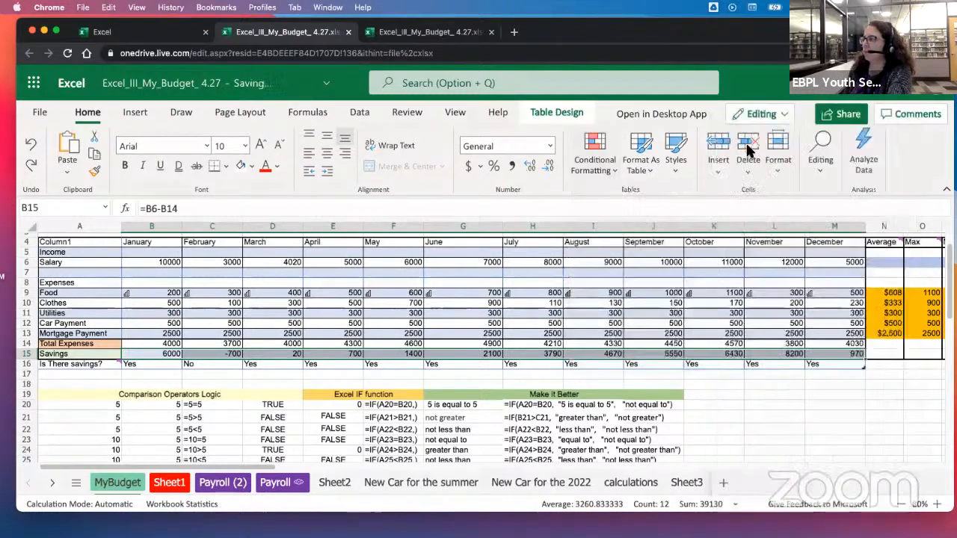
pyautogui.click(75, 439)
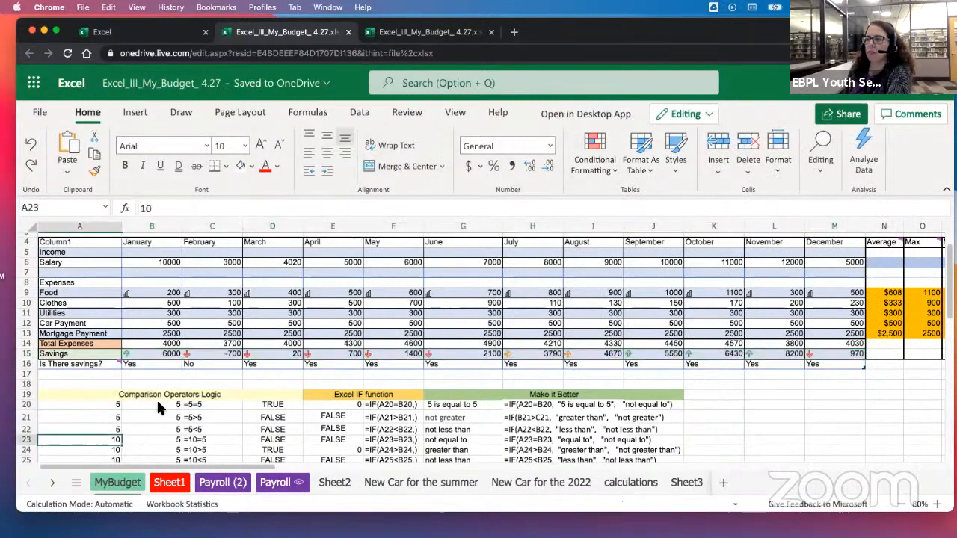
# Examine the icon sets in the Savings and Food rows, the Total Expenses formula and the Average, Max and Min columns
pyautogui.click(939, 505)
pyautogui.click(939, 505)
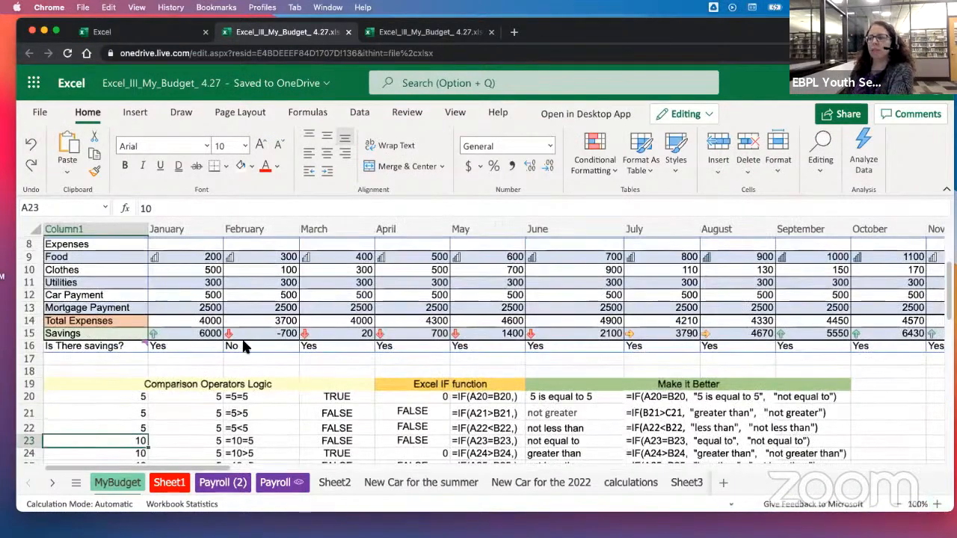
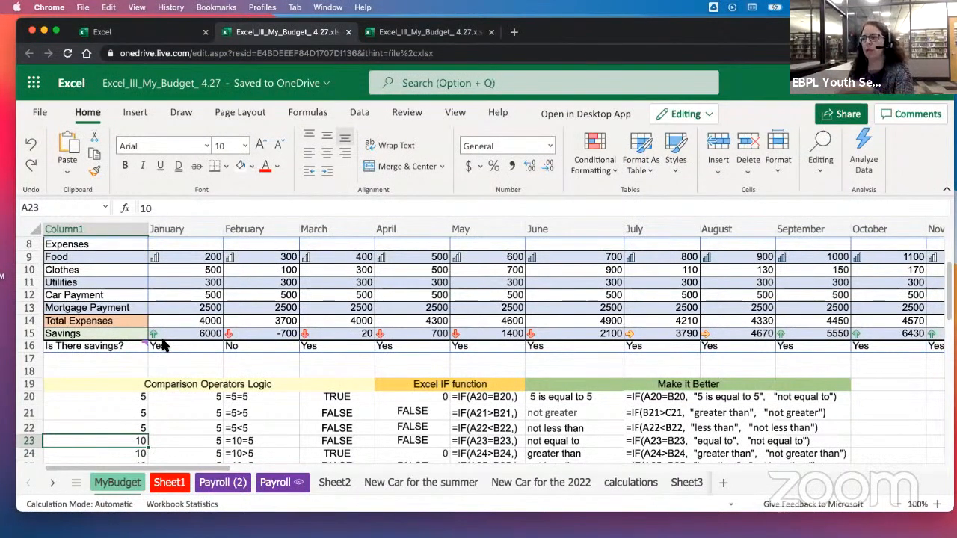
pyautogui.click(187, 334)
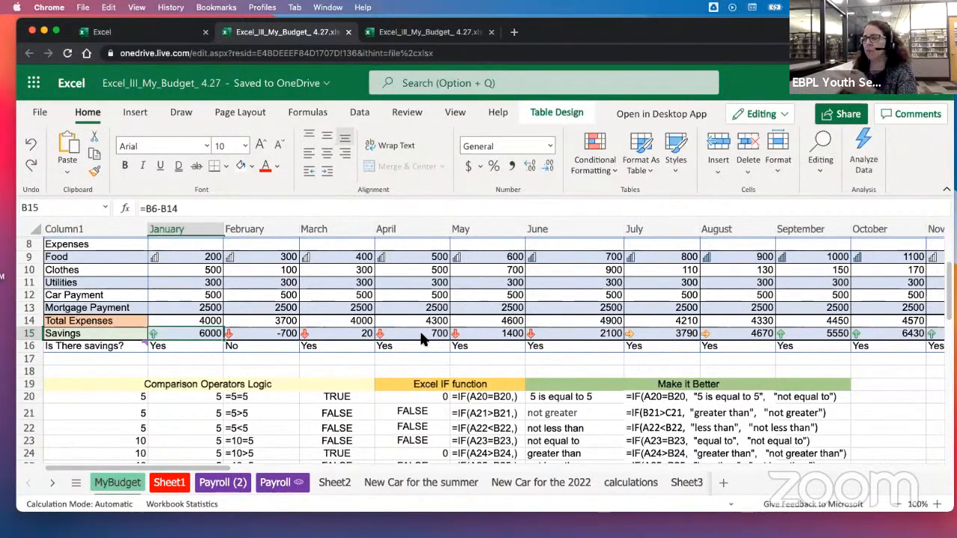
pyautogui.click(172, 258)
pyautogui.moveTo(171, 259); pyautogui.dragTo(921, 258)
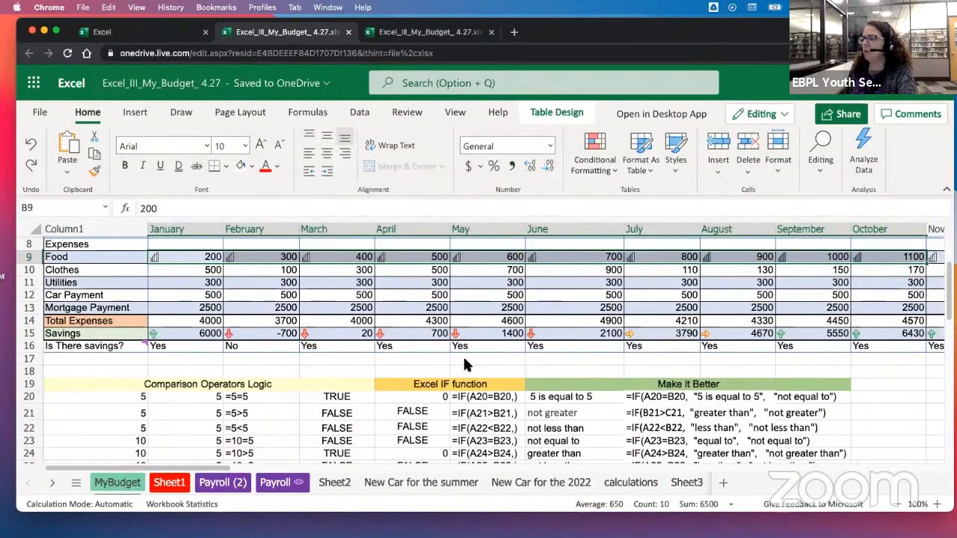
pyautogui.click(323, 319)
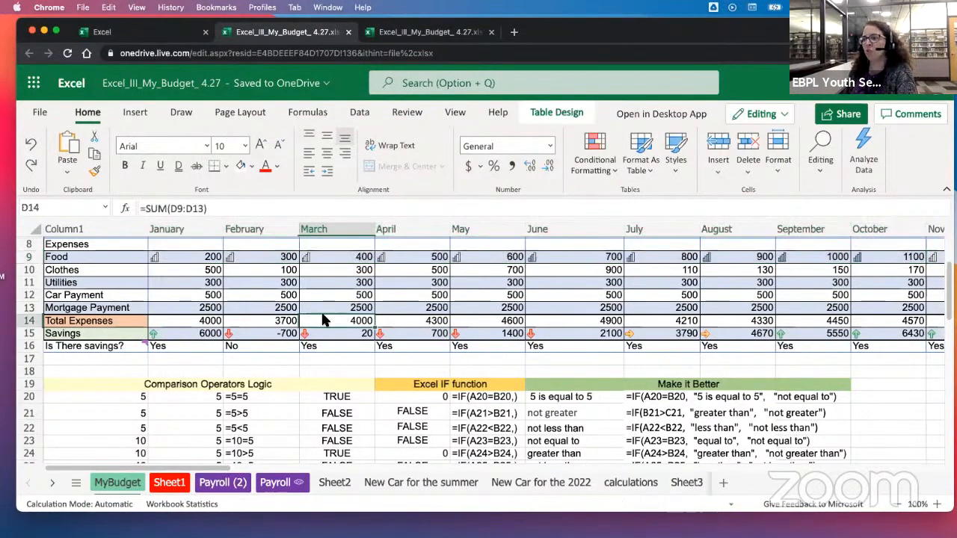
pyautogui.moveTo(211, 307); pyautogui.dragTo(546, 311)
pyautogui.click(588, 257)
pyautogui.scroll(-3, 645, 294)
pyautogui.scroll(5, 646, 295)
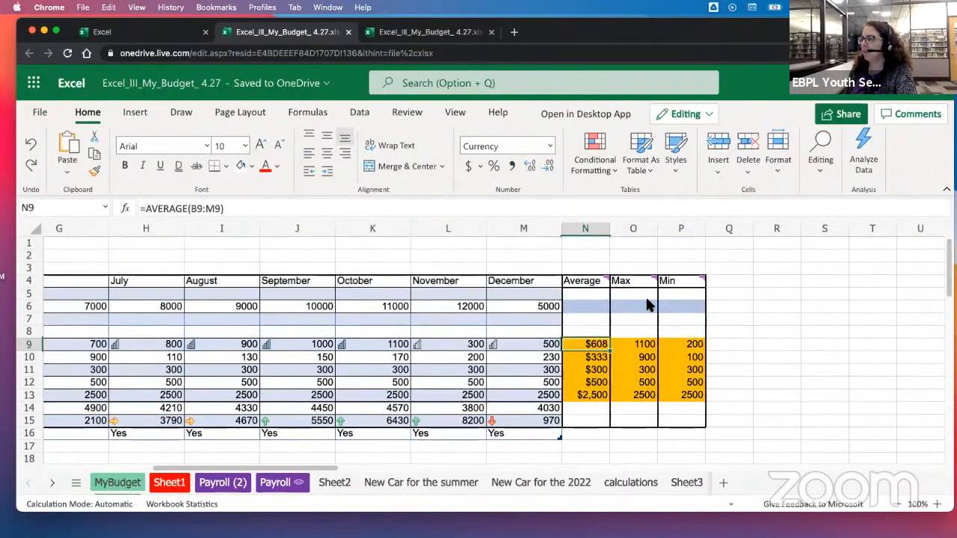
# Select the Average, Max and Min values N9:P13 and list the conditional formatting rules for this sheet
pyautogui.moveTo(582, 348); pyautogui.dragTo(677, 402)
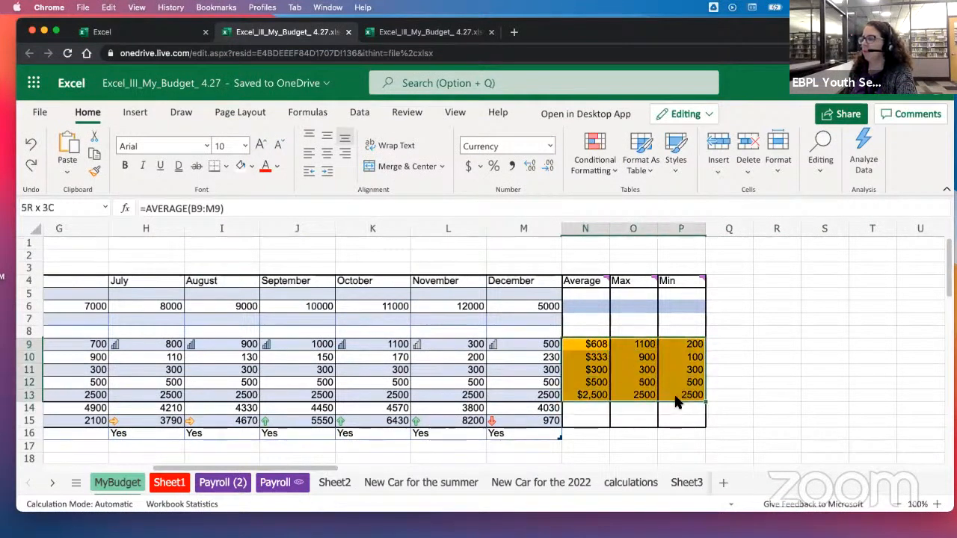
pyautogui.click(624, 367)
pyautogui.moveTo(591, 348); pyautogui.dragTo(673, 398)
pyautogui.click(611, 164)
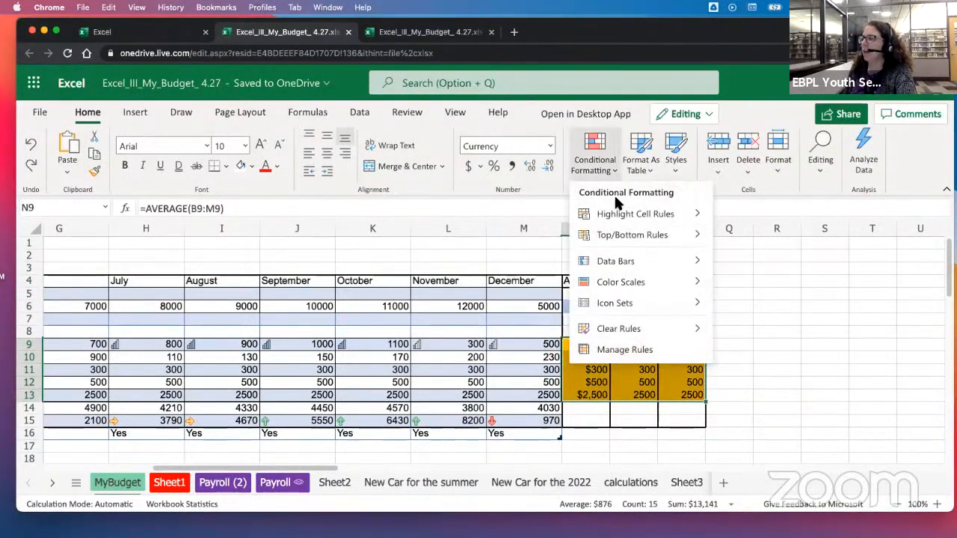
pyautogui.click(603, 350)
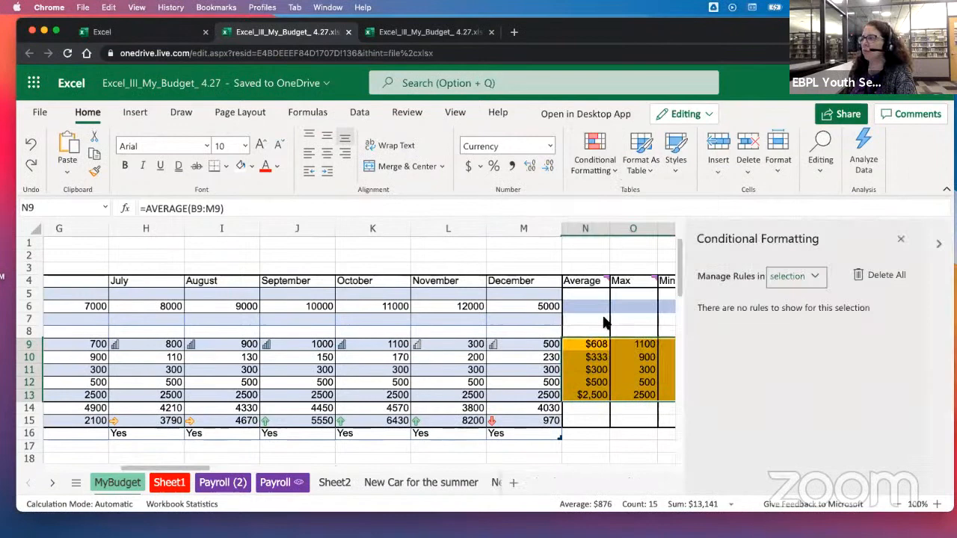
pyautogui.click(815, 277)
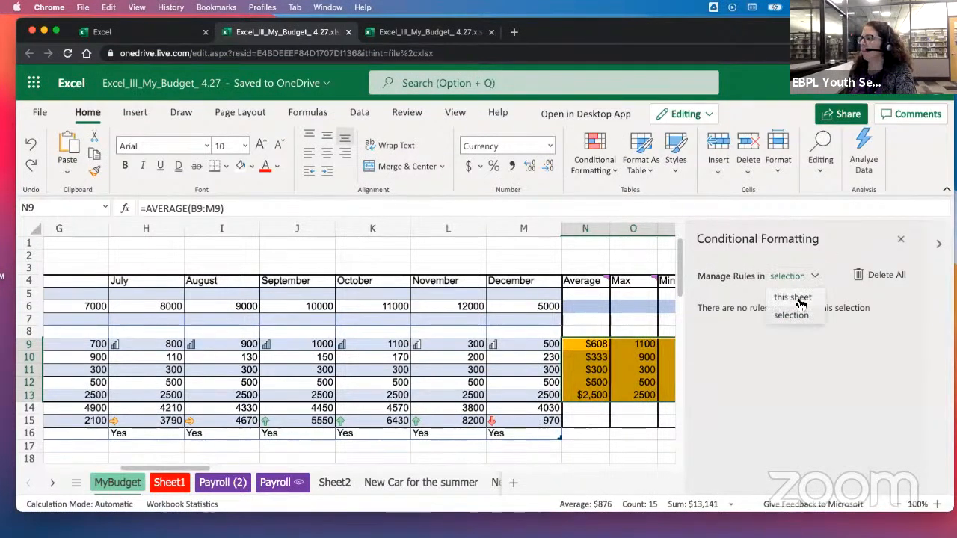
pyautogui.click(795, 297)
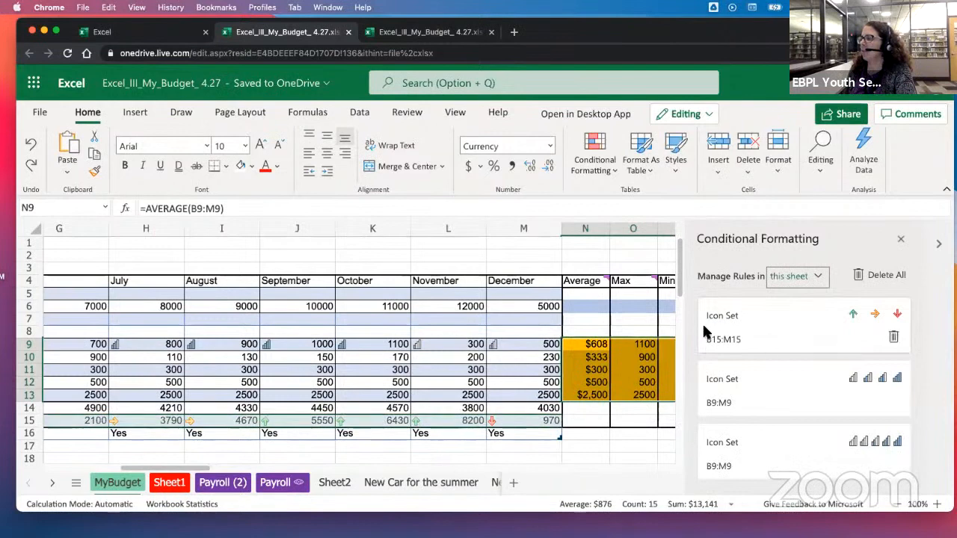
# Inspect the icon set rules for B15:M15 and B9:M9, and collapse the conditional formatting rules list
pyautogui.click(854, 308)
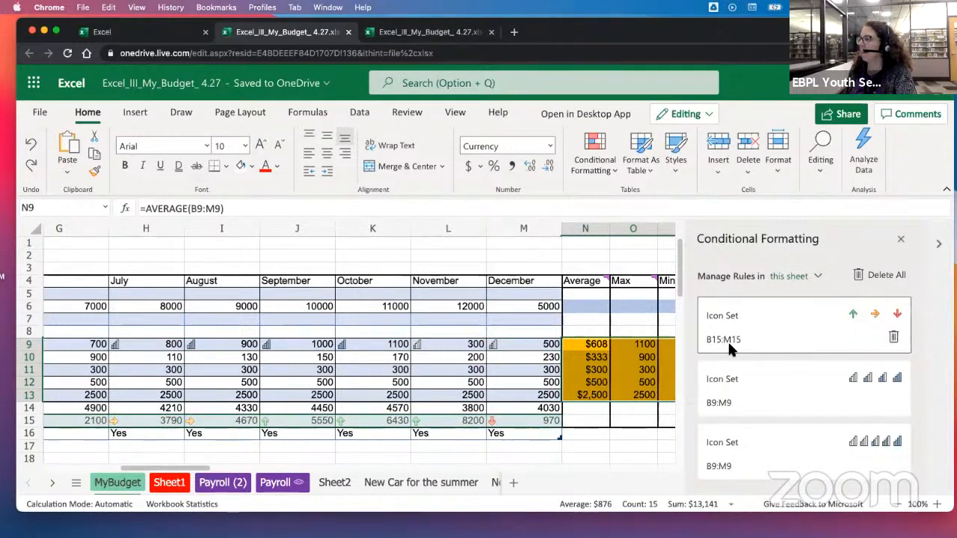
pyautogui.click(746, 379)
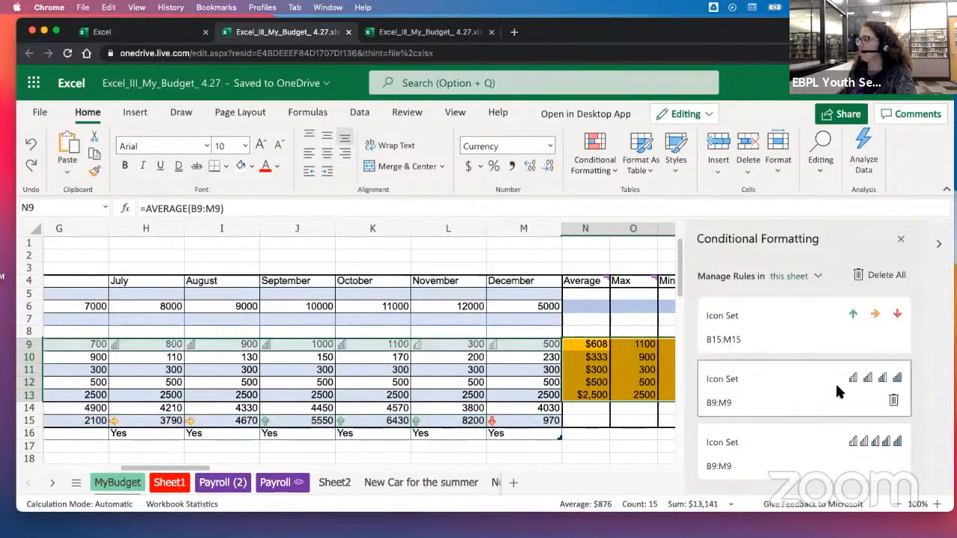
pyautogui.click(796, 438)
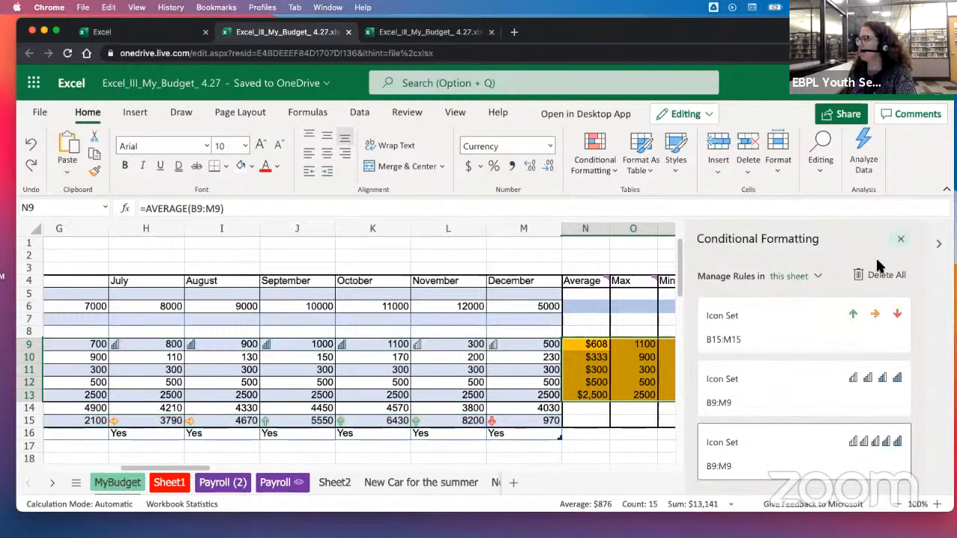
pyautogui.click(938, 245)
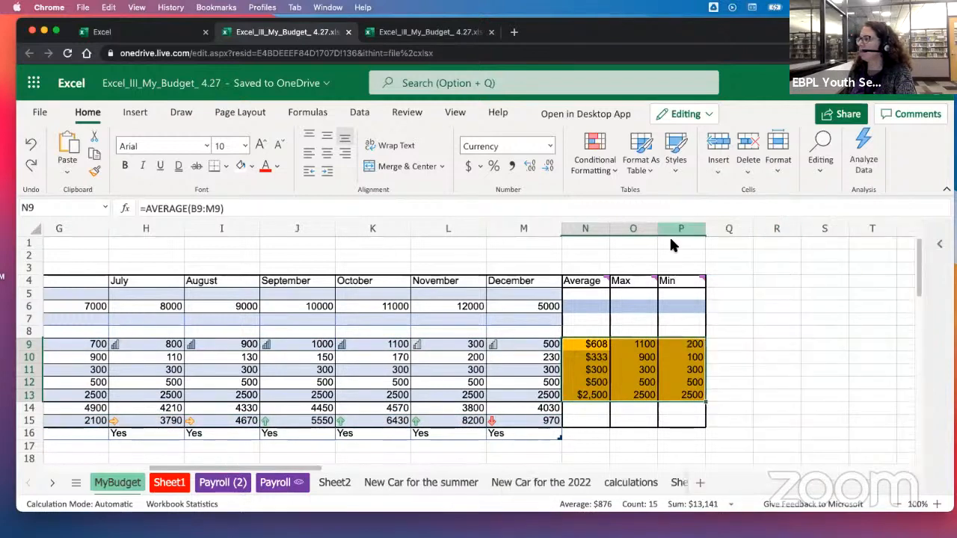
# Reopen the conditional formatting rules manager, limit the list to the selected range N9:P13, and collapse it
pyautogui.click(612, 164)
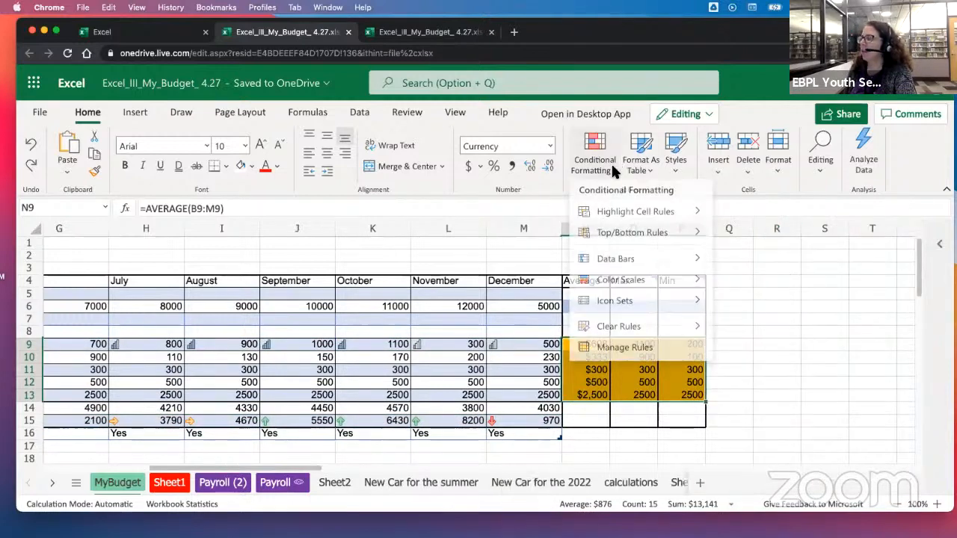
pyautogui.click(633, 350)
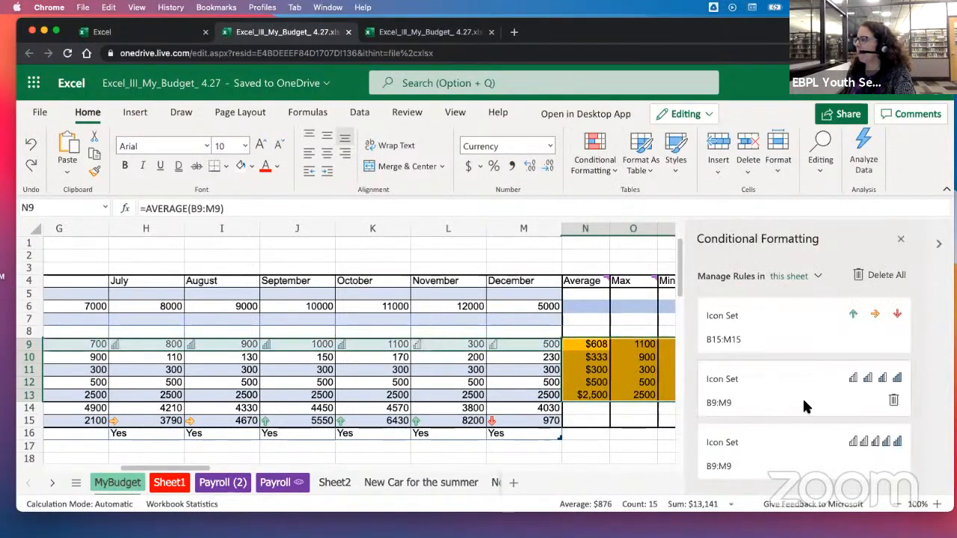
pyautogui.click(810, 276)
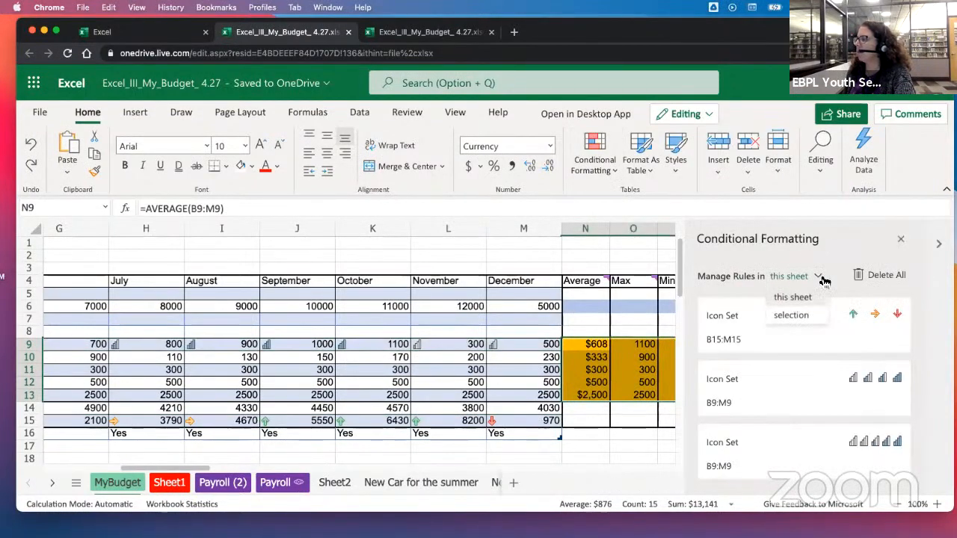
pyautogui.click(796, 315)
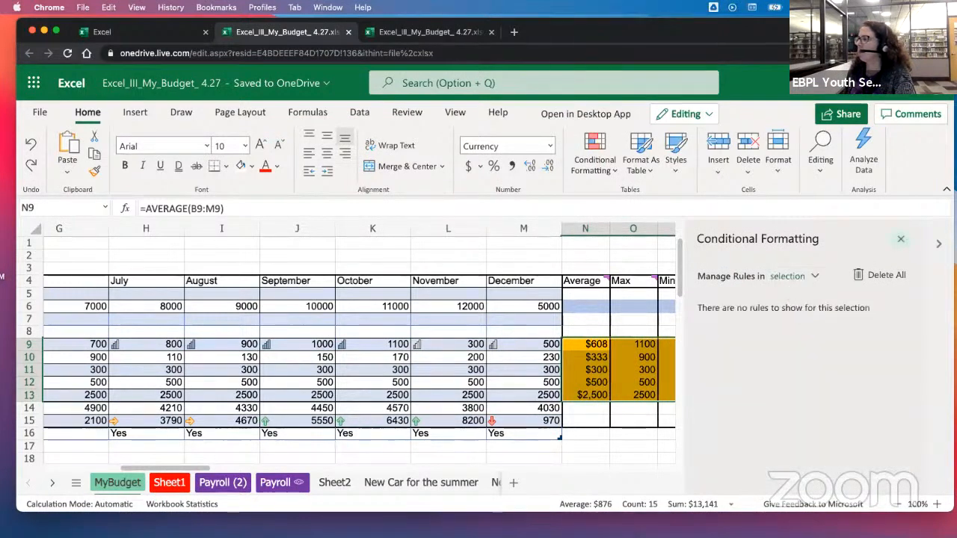
pyautogui.click(939, 245)
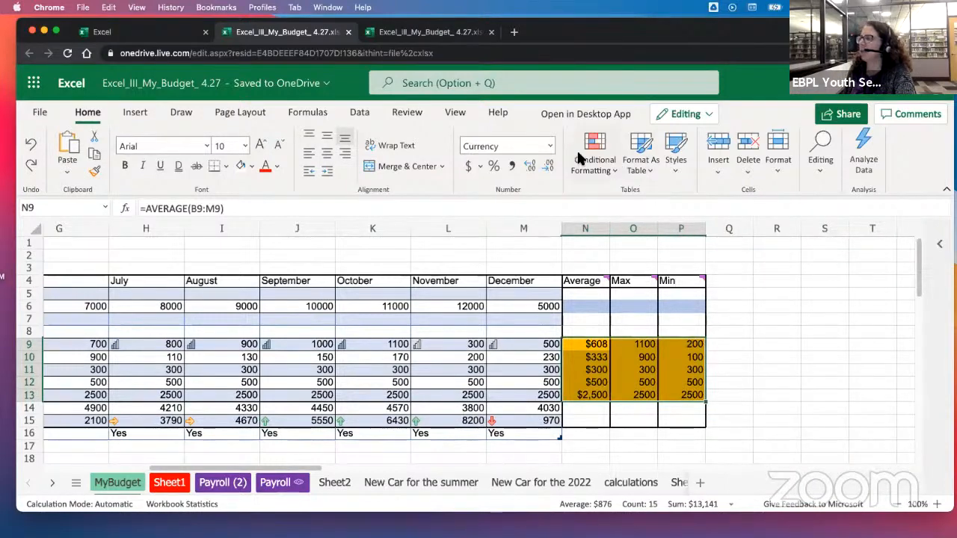
# Review the available conditional formatting rule types and clearing options, and show all rules in this sheet in the rules manager
pyautogui.click(610, 165)
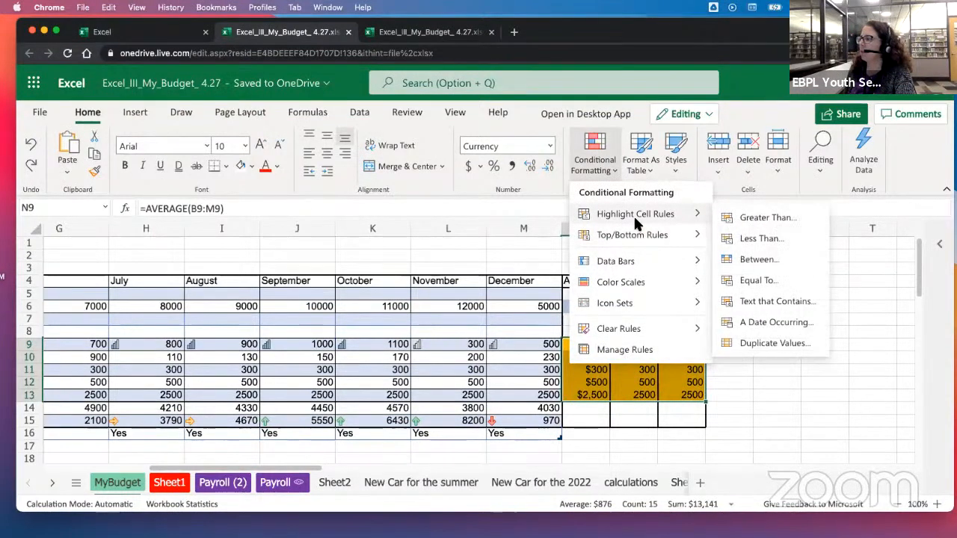
pyautogui.moveTo(632, 233)
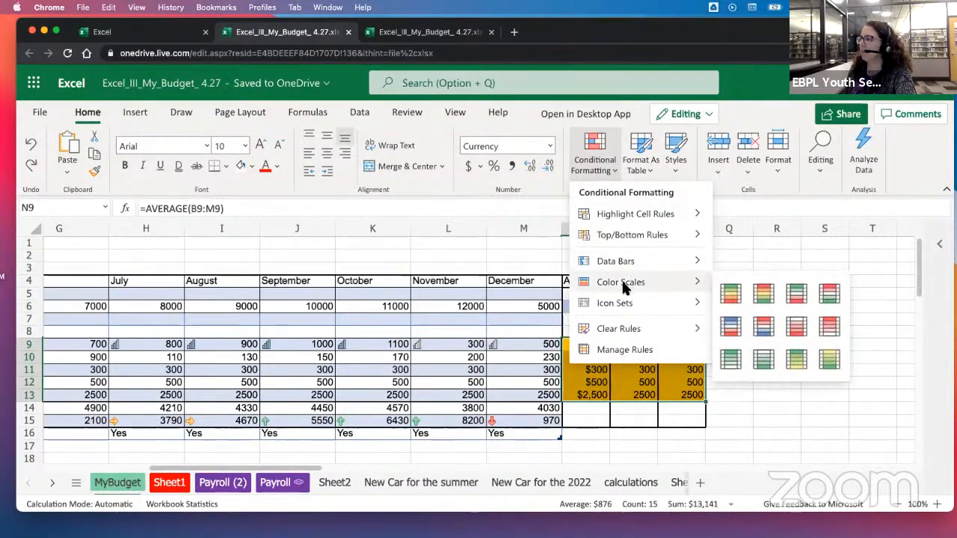
pyautogui.moveTo(620, 336)
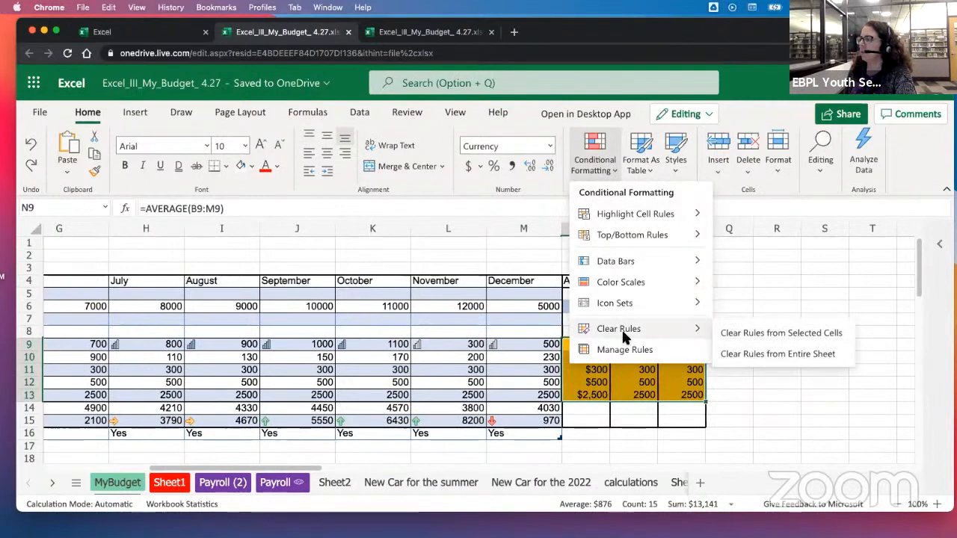
pyautogui.click(623, 349)
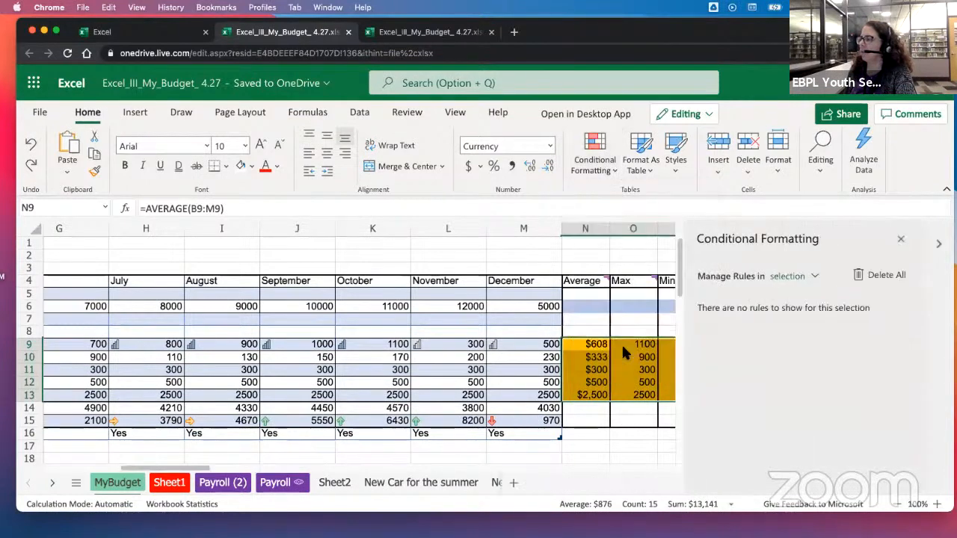
pyautogui.click(817, 277)
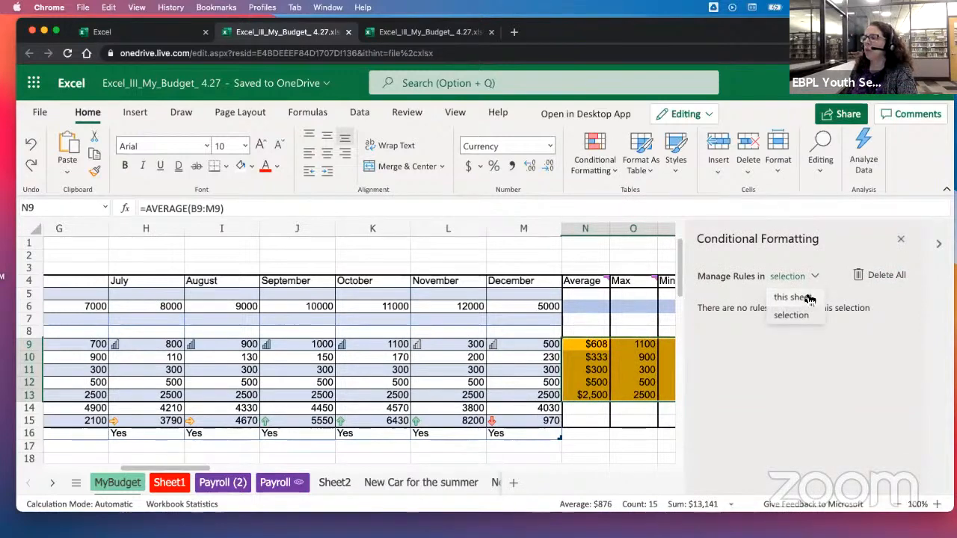
pyautogui.click(804, 296)
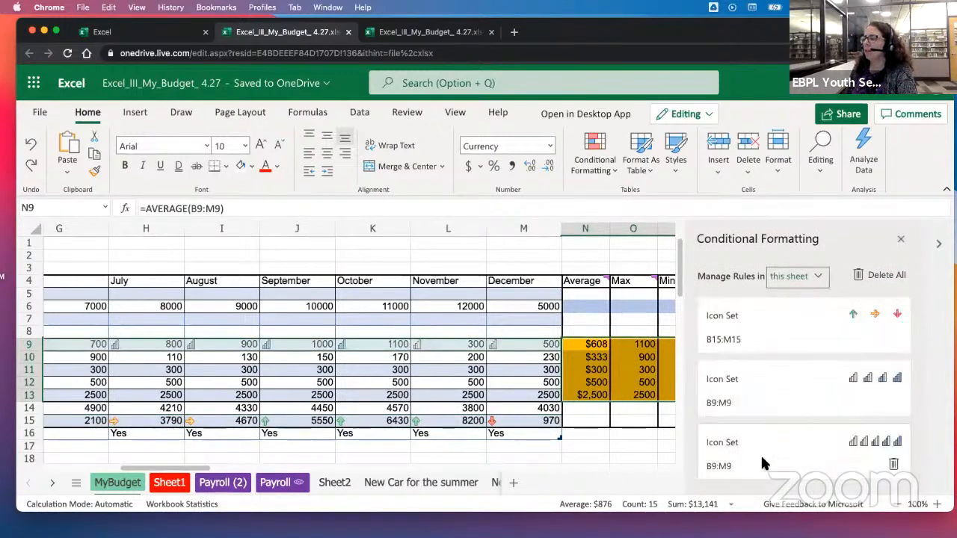
# Close the rules manager and highlight values between 250 and 450 in N9:P13 with Light Red Fill with Dark Red Text
pyautogui.click(901, 241)
pyautogui.click(797, 346)
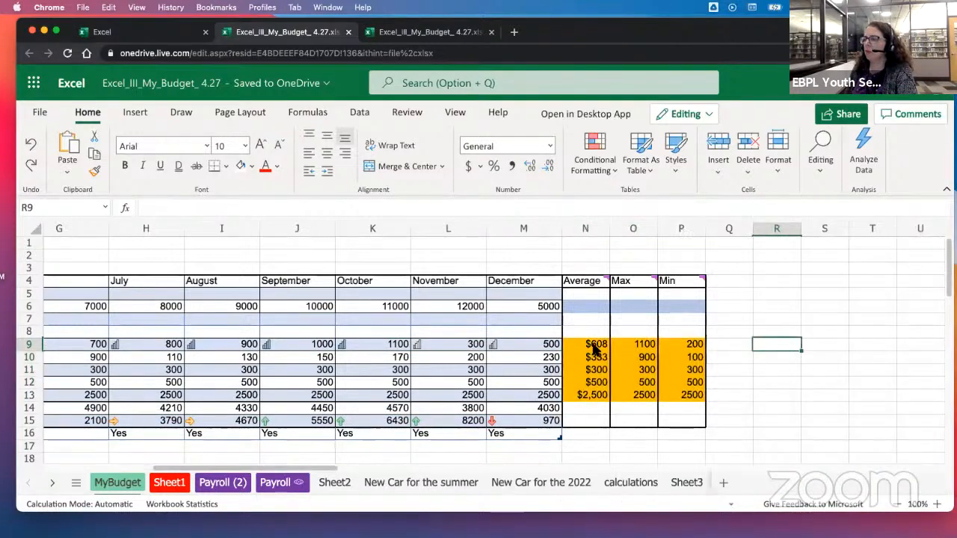
pyautogui.moveTo(598, 344); pyautogui.dragTo(688, 395)
pyautogui.click(609, 169)
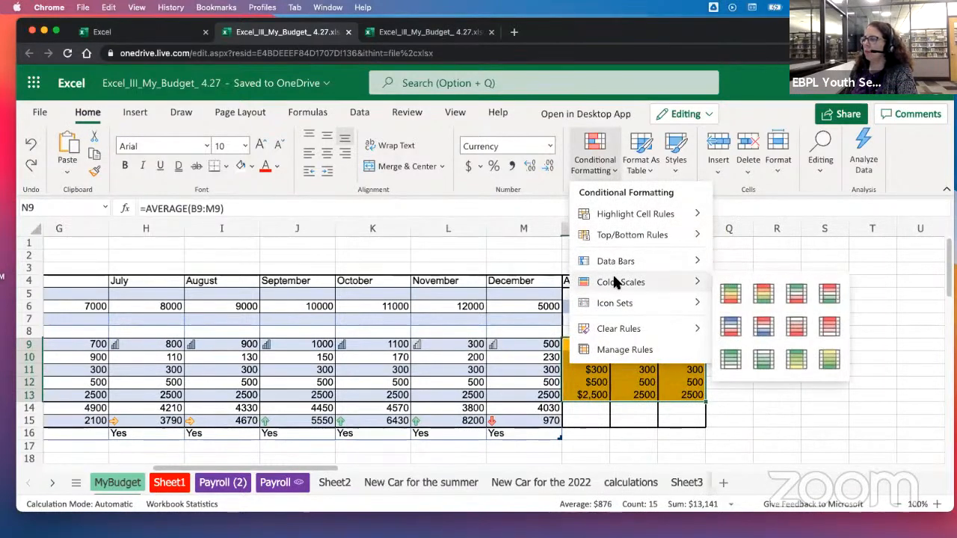
pyautogui.moveTo(617, 305)
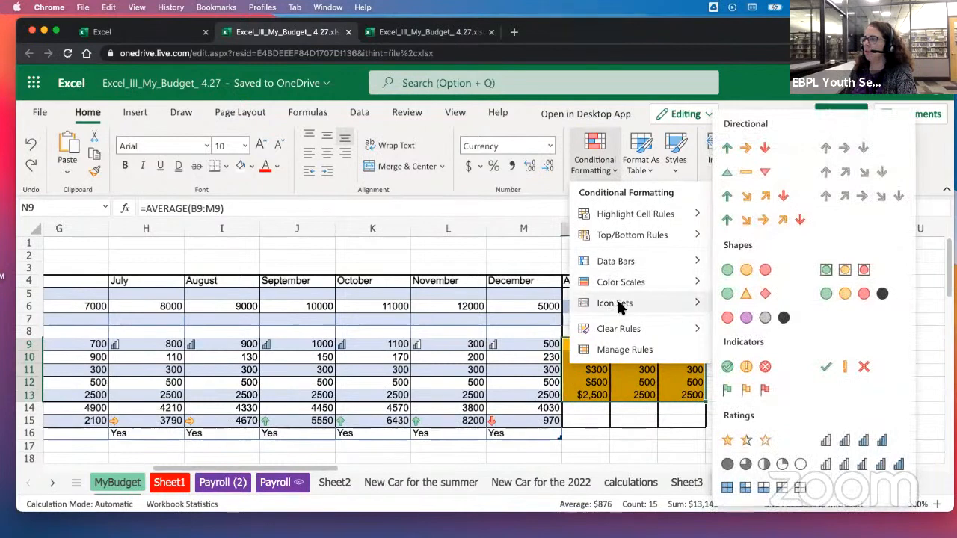
pyautogui.moveTo(620, 216)
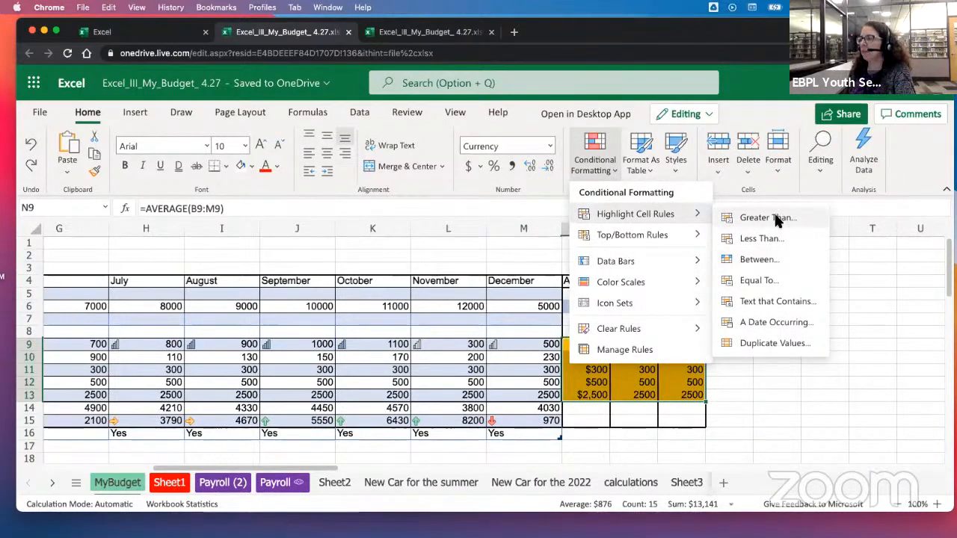
pyautogui.click(756, 258)
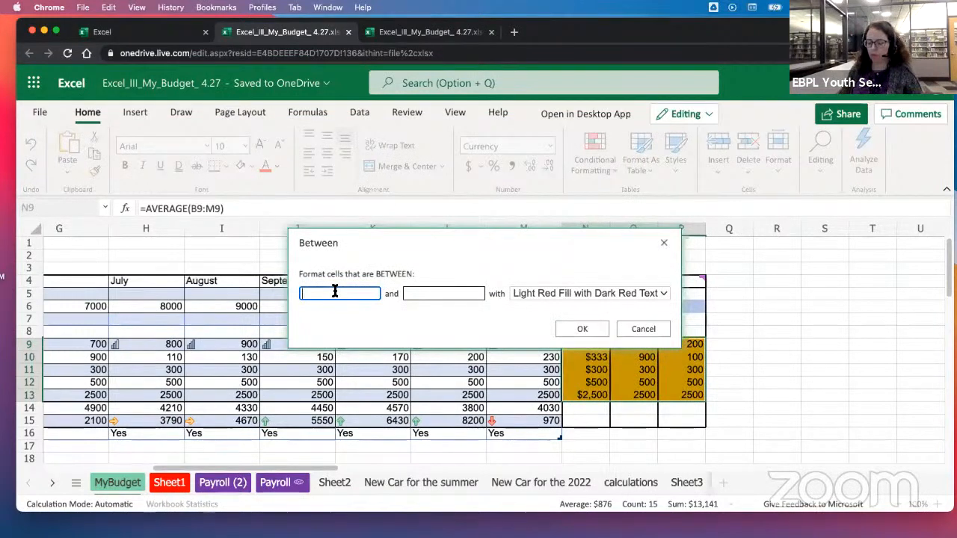
pyautogui.write('250')
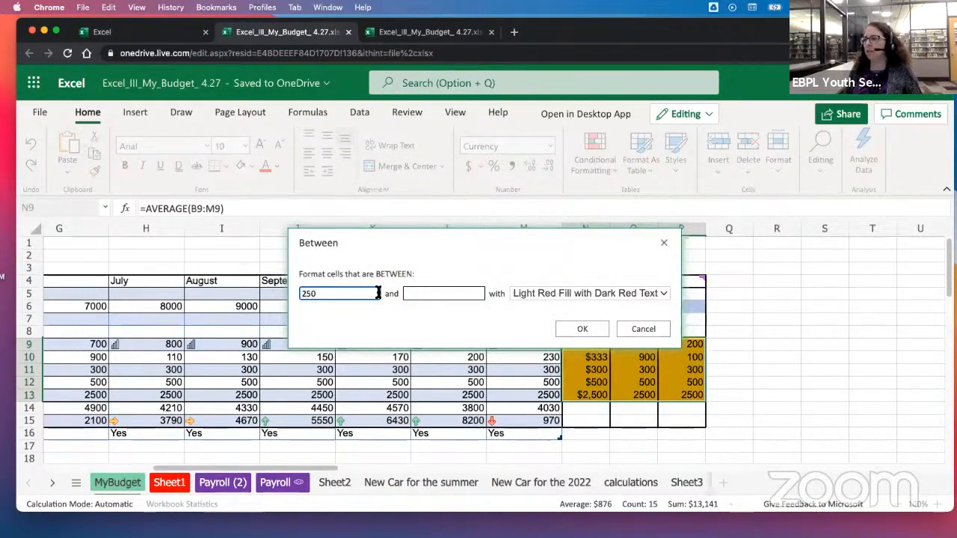
pyautogui.click(418, 291)
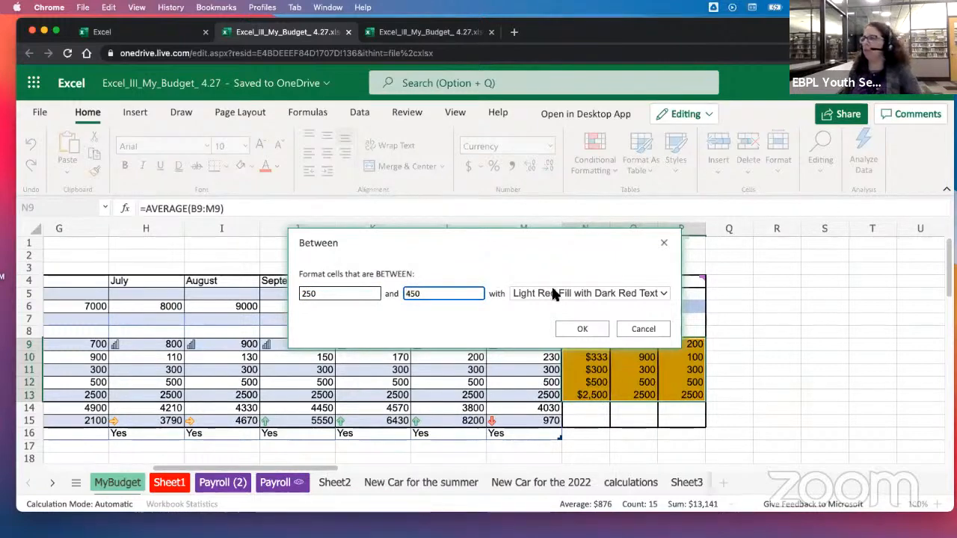
pyautogui.click(573, 328)
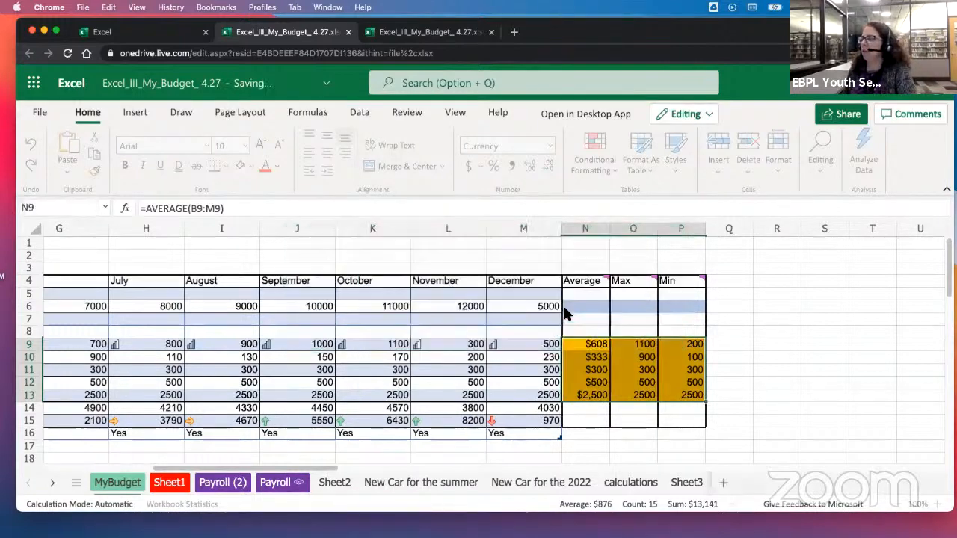
pyautogui.click(807, 356)
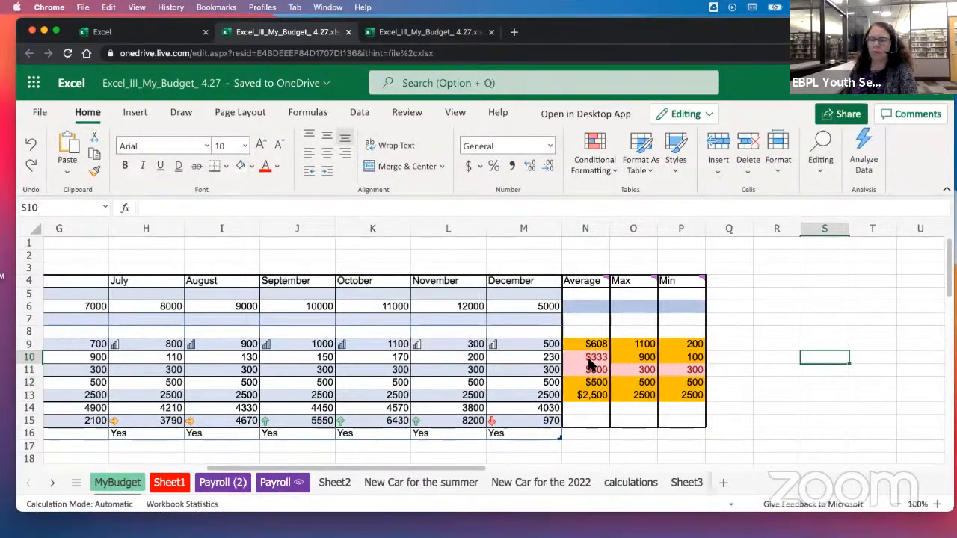
pyautogui.click(615, 173)
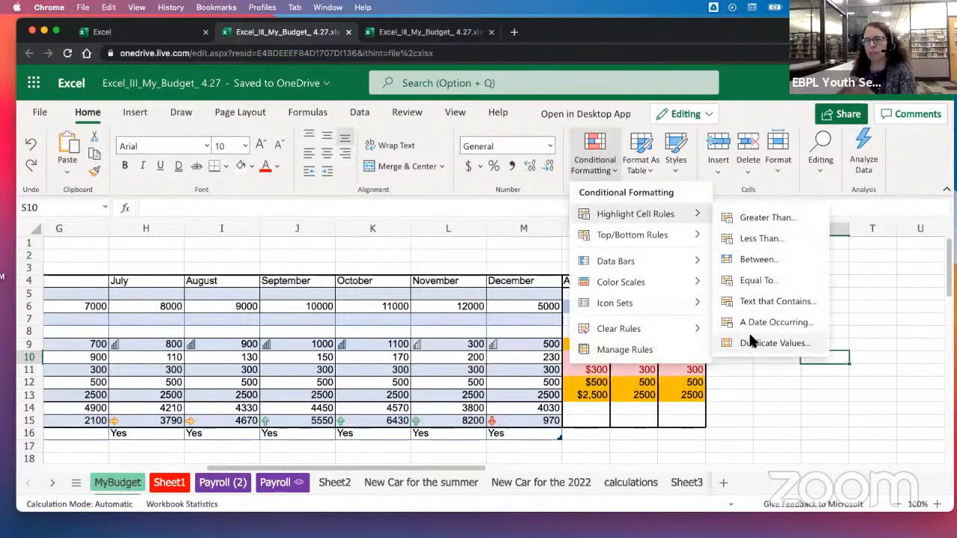
pyautogui.click(759, 397)
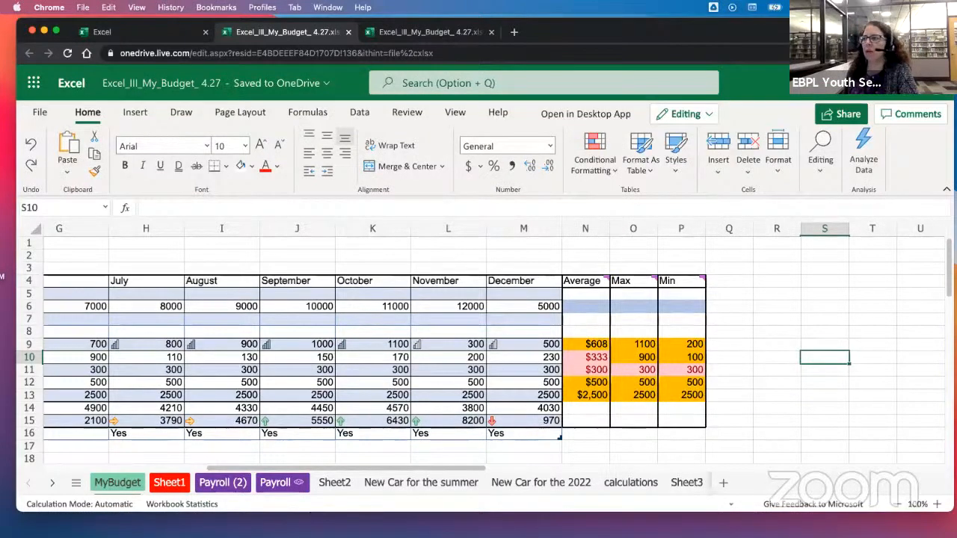
# Move the workbook window aside, switch to the Excel Online #4 Notion page and read its More Info section on sparklines and Class #5
pyautogui.moveTo(658, 31); pyautogui.dragTo(683, 48)
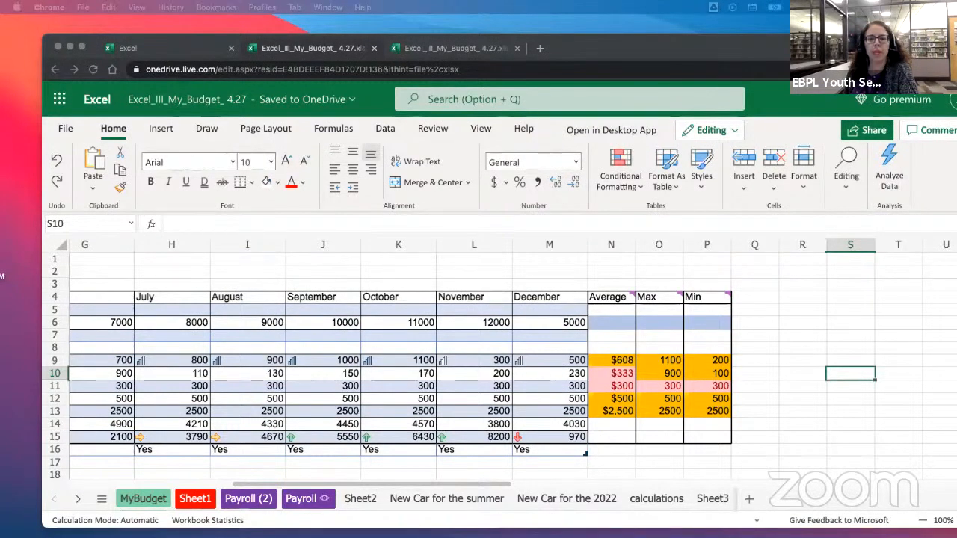
pyautogui.moveTo(2, 27); pyautogui.dragTo(560, 32)
pyautogui.scroll(-2, 496, 296)
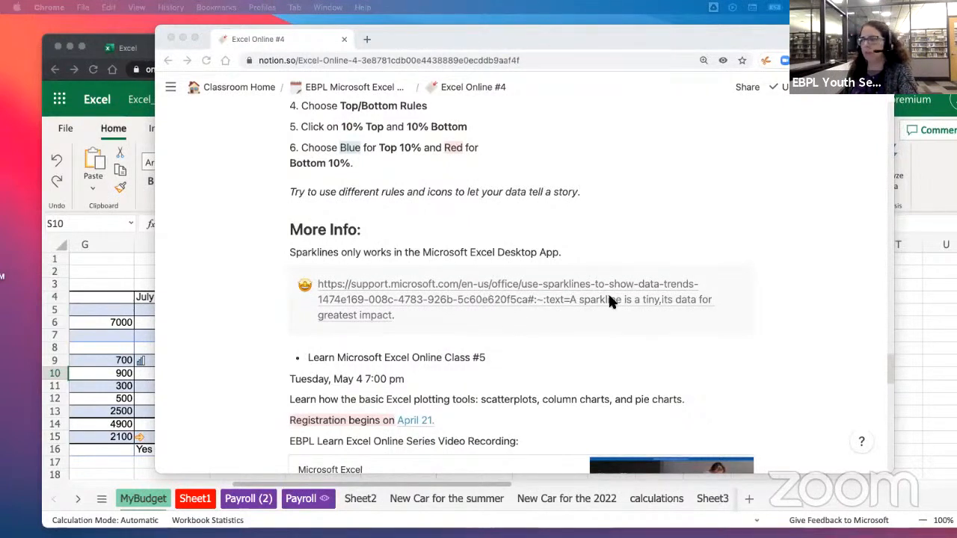
pyautogui.scroll(-2, 654, 292)
pyautogui.scroll(-1, 656, 297)
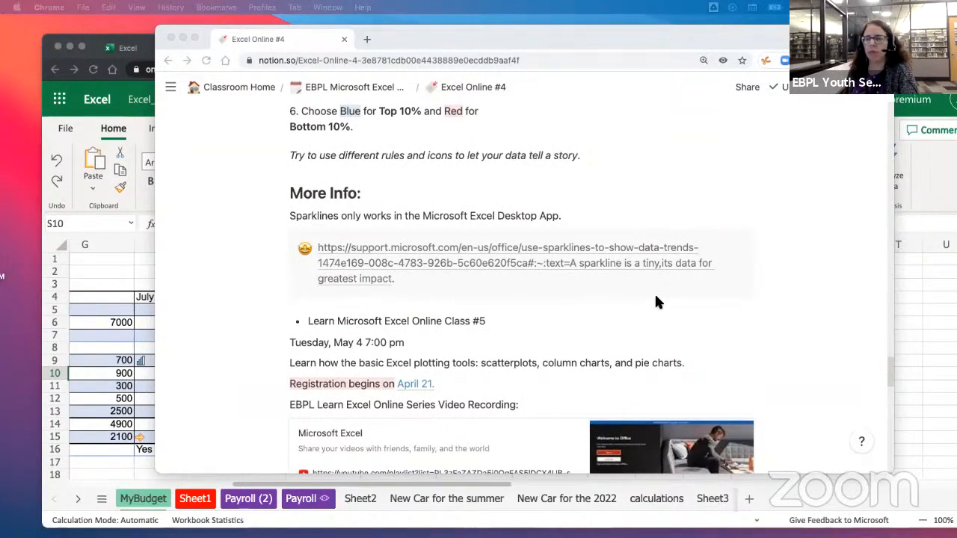
pyautogui.scroll(-1, 656, 301)
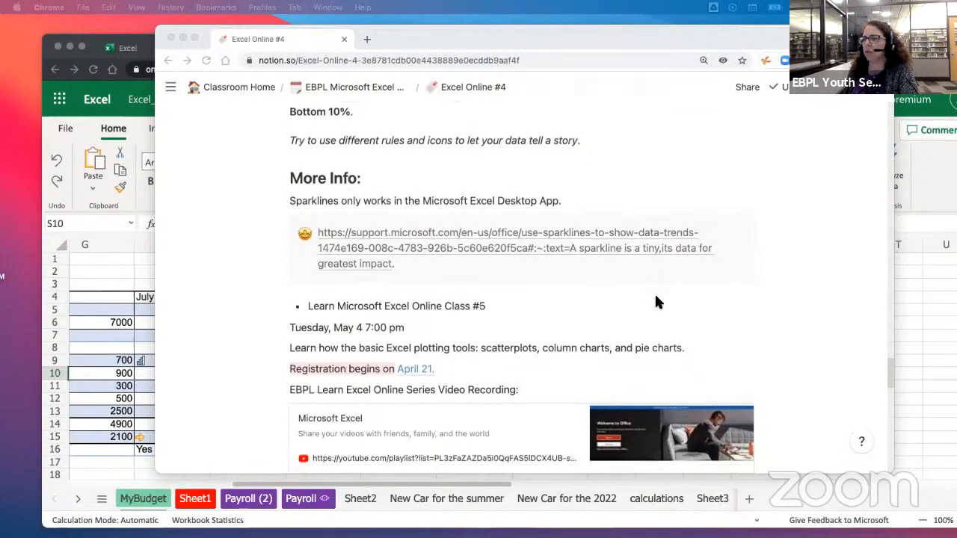
# Move the workbook window lower, bring the Notion class notes to the front, and open the April 21 registration link for Excel Class #5
pyautogui.click(102, 259)
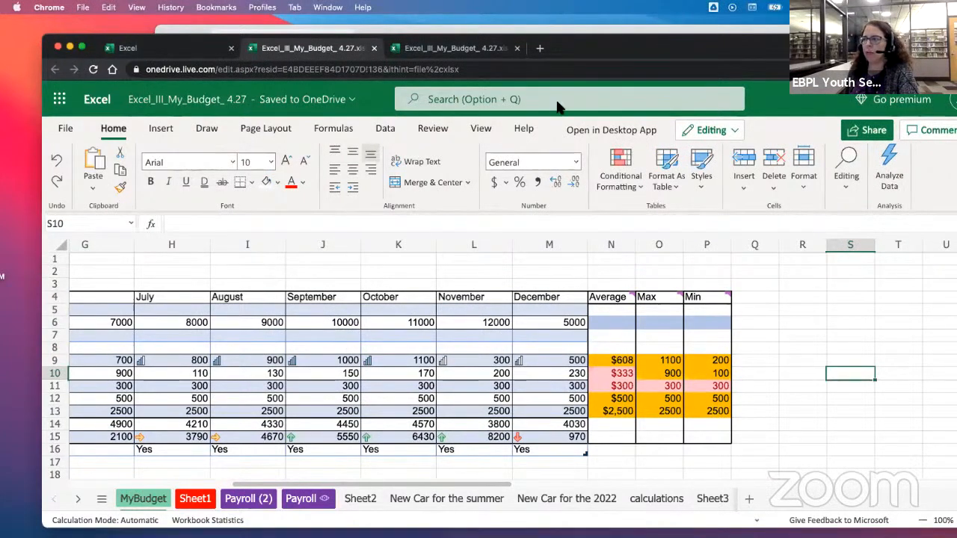
pyautogui.moveTo(720, 48); pyautogui.dragTo(707, 110)
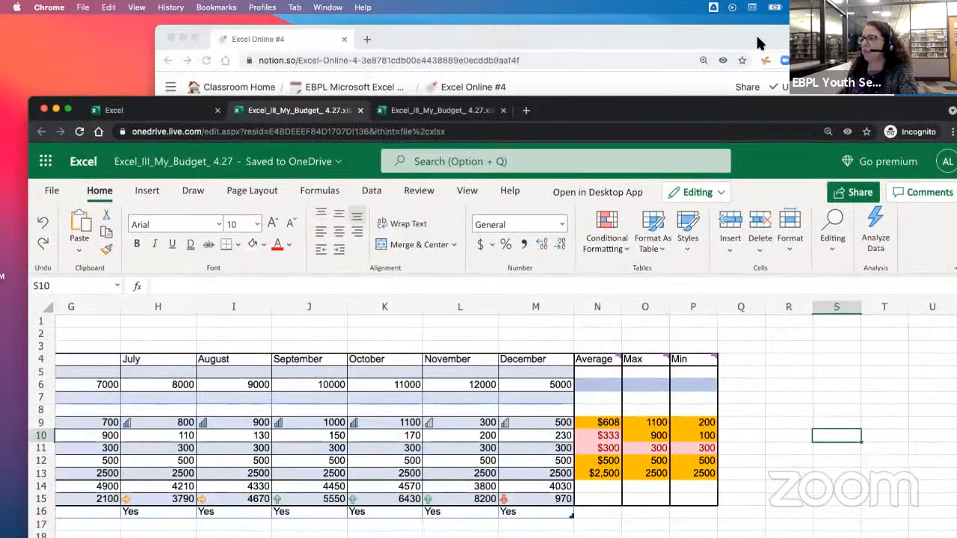
pyautogui.click(729, 29)
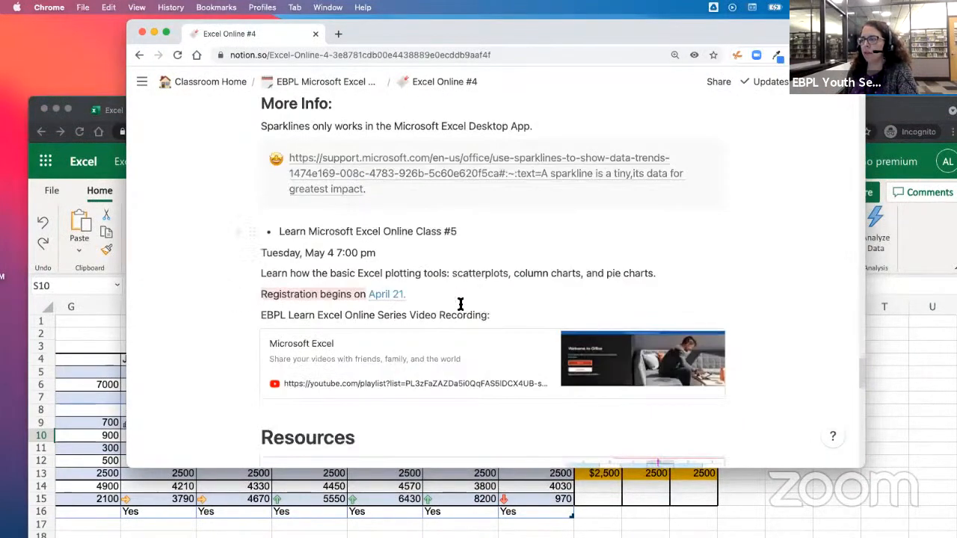
pyautogui.scroll(-2, 462, 302)
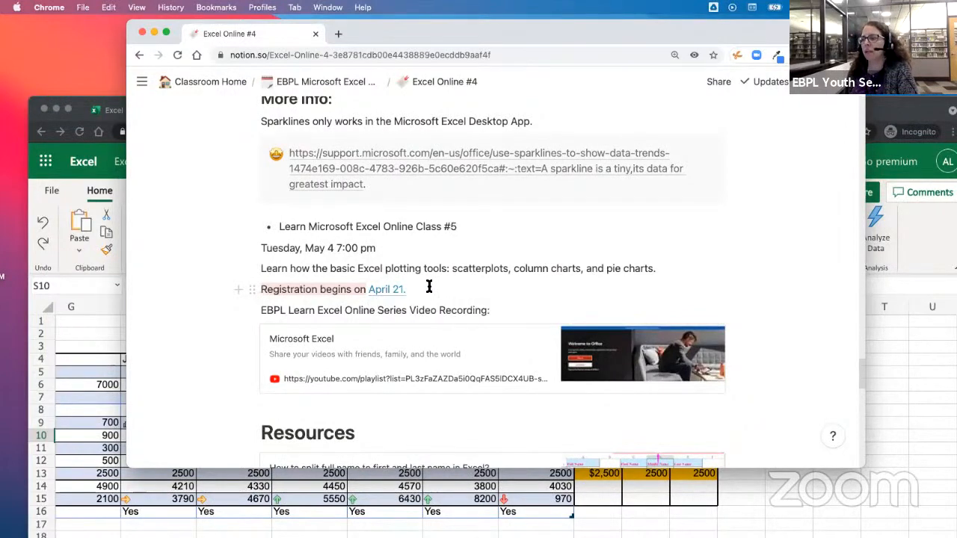
pyautogui.click(381, 292)
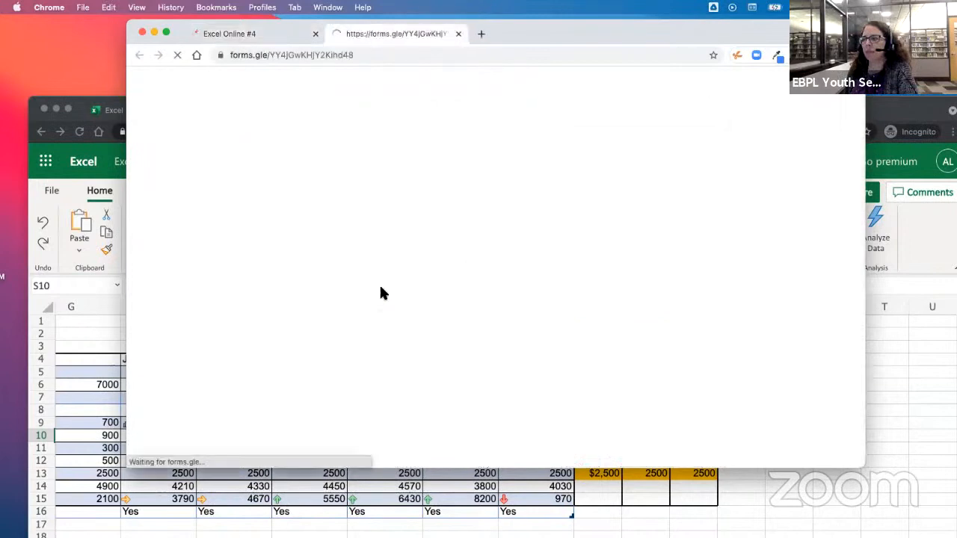